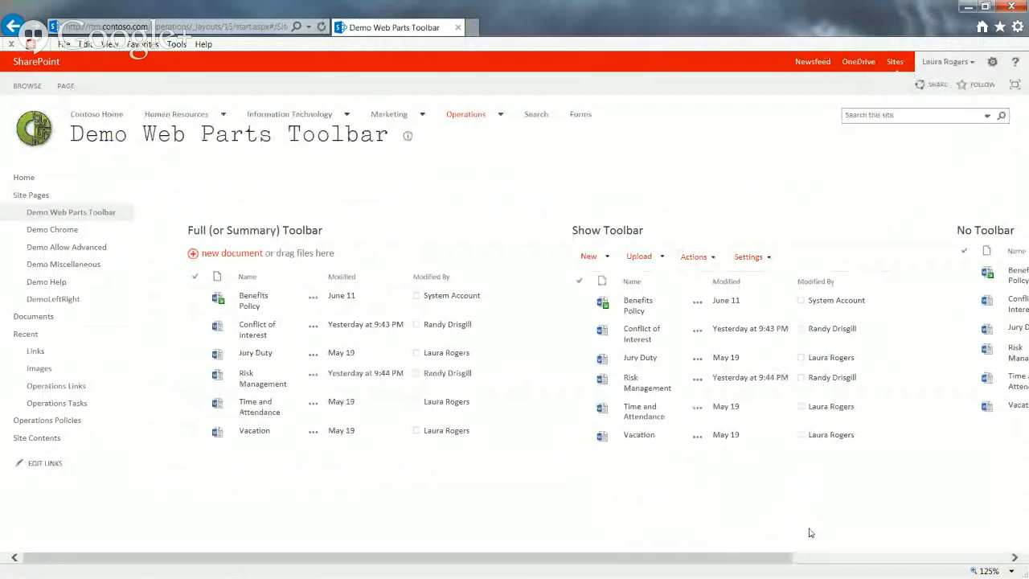
# Edit the page, examine the Toolbar Type options in the Full (or Summary) Toolbar web part's properties, and cancel without changing them
pyautogui.click(819, 558)
pyautogui.moveTo(821, 559); pyautogui.dragTo(700, 561)
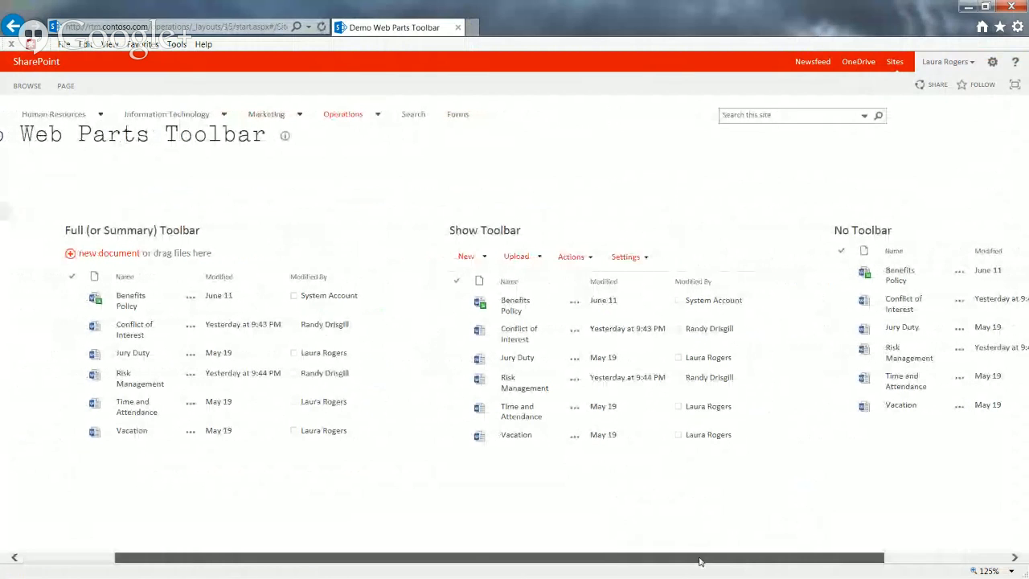
pyautogui.click(65, 86)
pyautogui.click(19, 119)
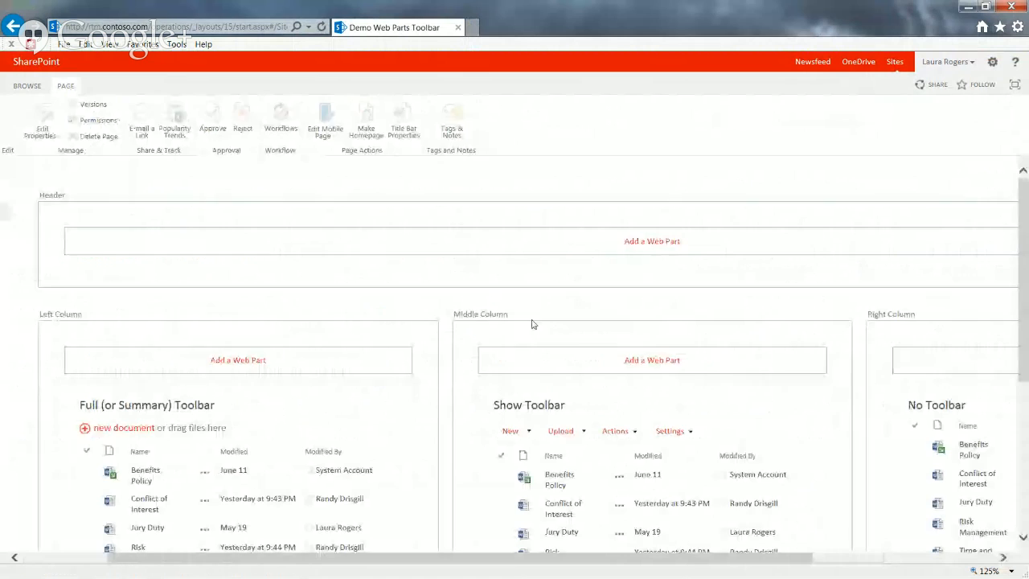
pyautogui.click(377, 404)
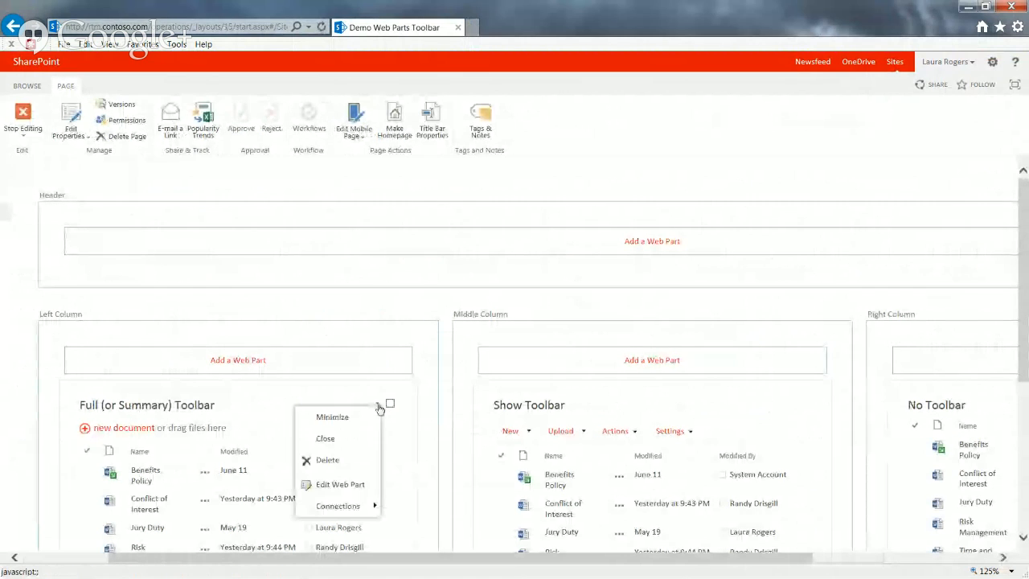
pyautogui.click(340, 484)
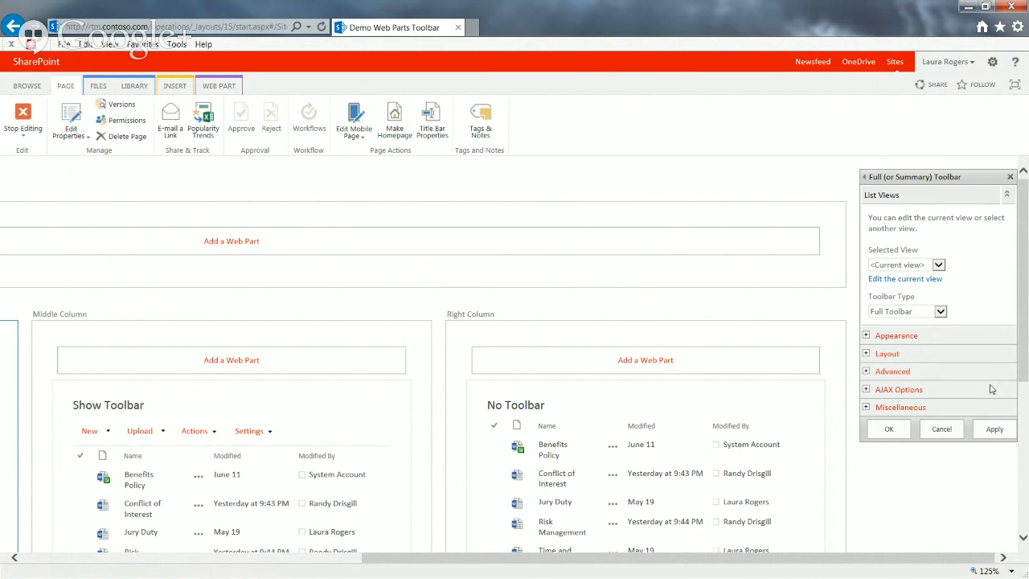
pyautogui.click(940, 313)
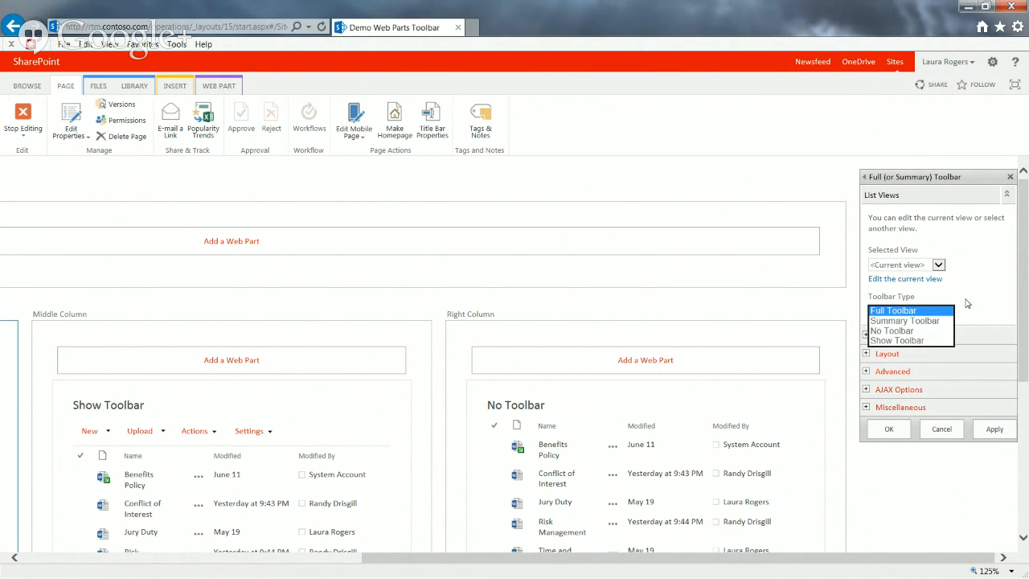
pyautogui.click(945, 428)
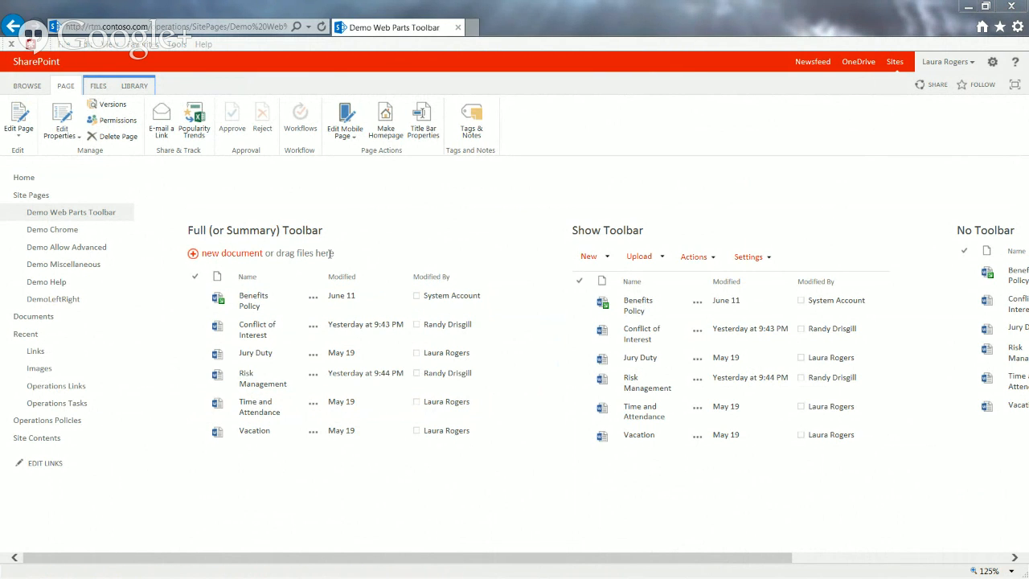
# Examine the Add a document dialog offered by the Full (or Summary) Toolbar web part, and cancel it without uploading a file
pyautogui.click(254, 258)
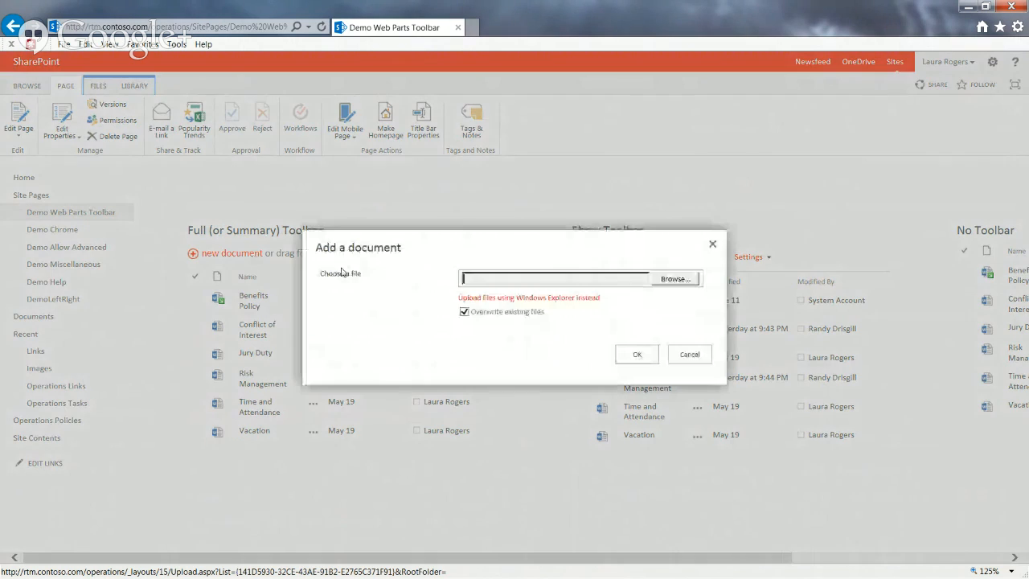
pyautogui.click(687, 356)
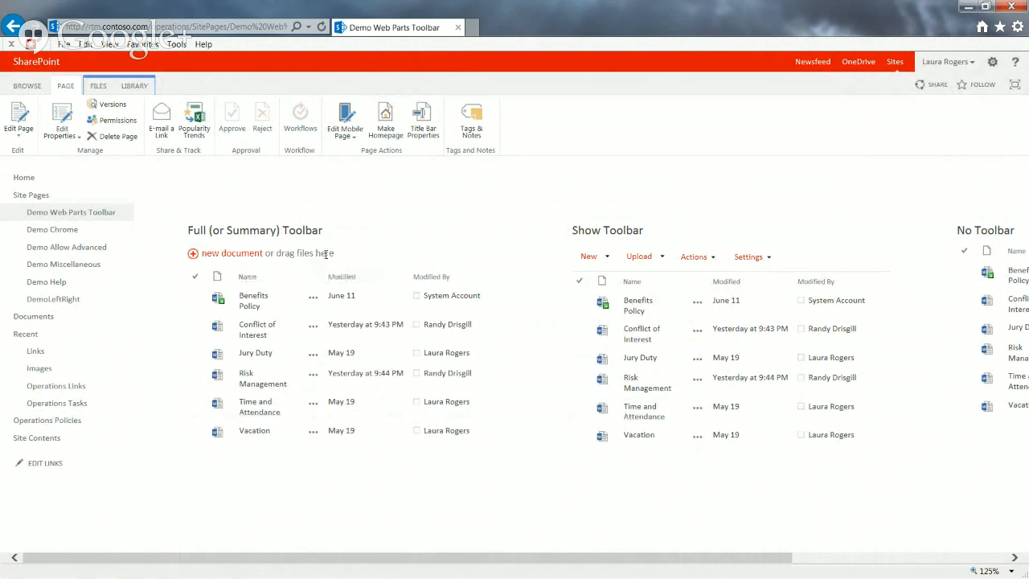
pyautogui.click(245, 257)
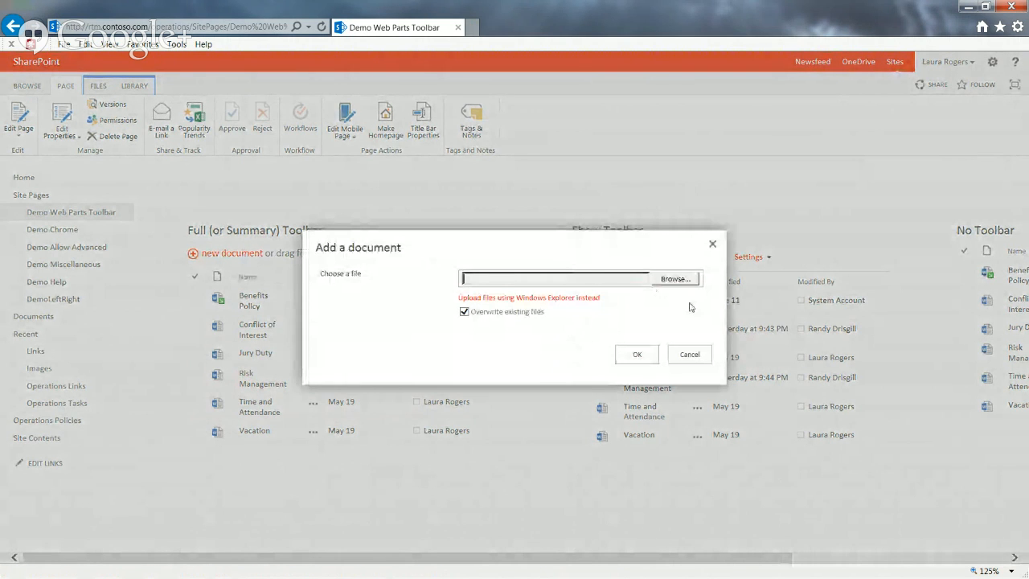
pyautogui.click(689, 353)
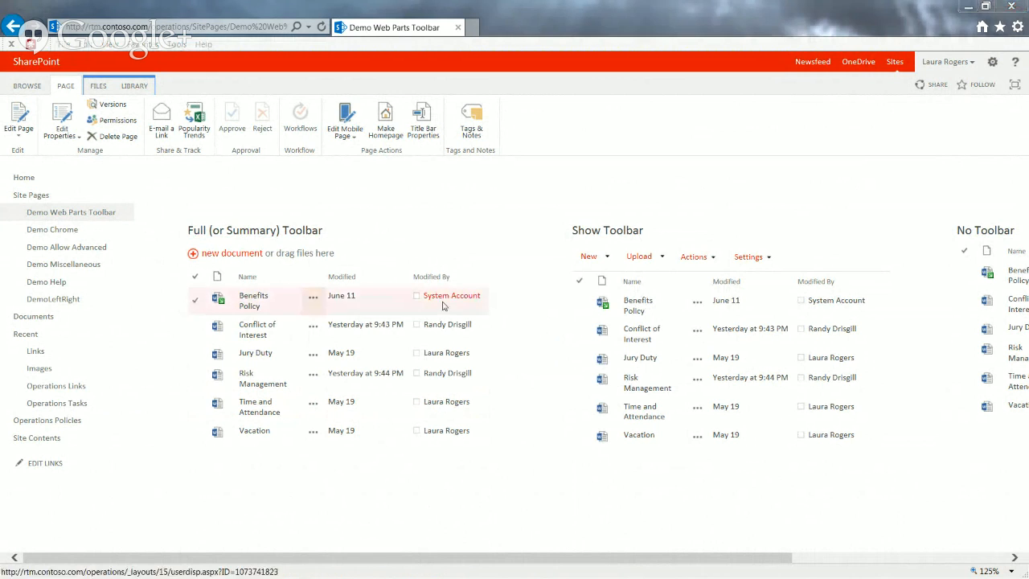
# Examine the commands offered under New, Upload, Actions and Settings in the Show Toolbar web part
pyautogui.click(606, 258)
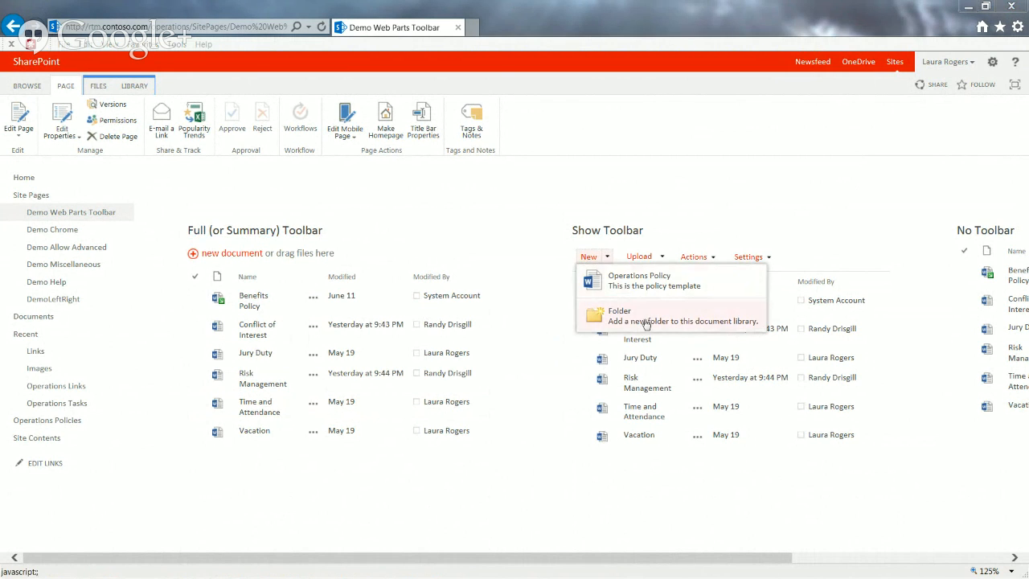
pyautogui.click(692, 215)
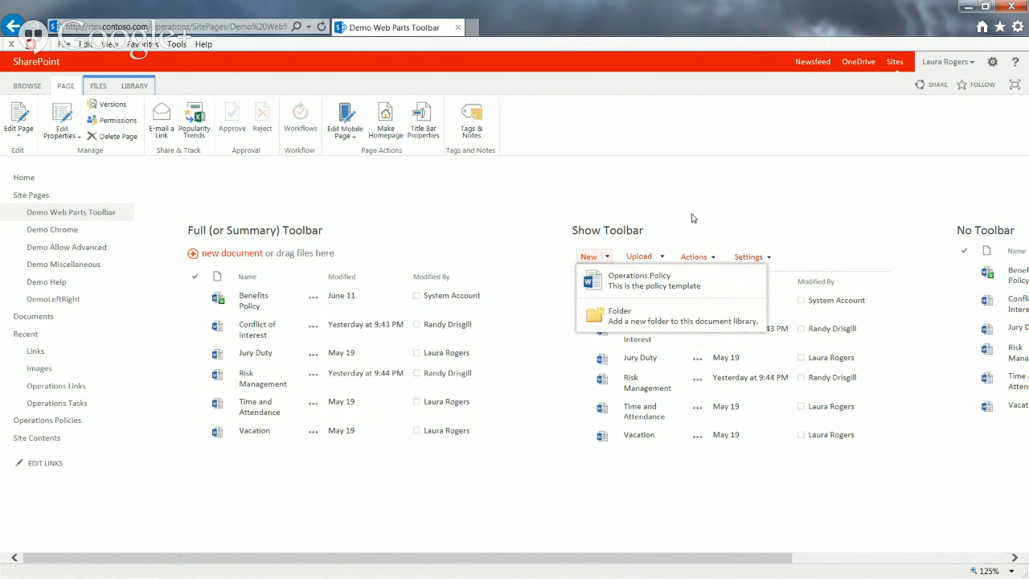
pyautogui.click(665, 258)
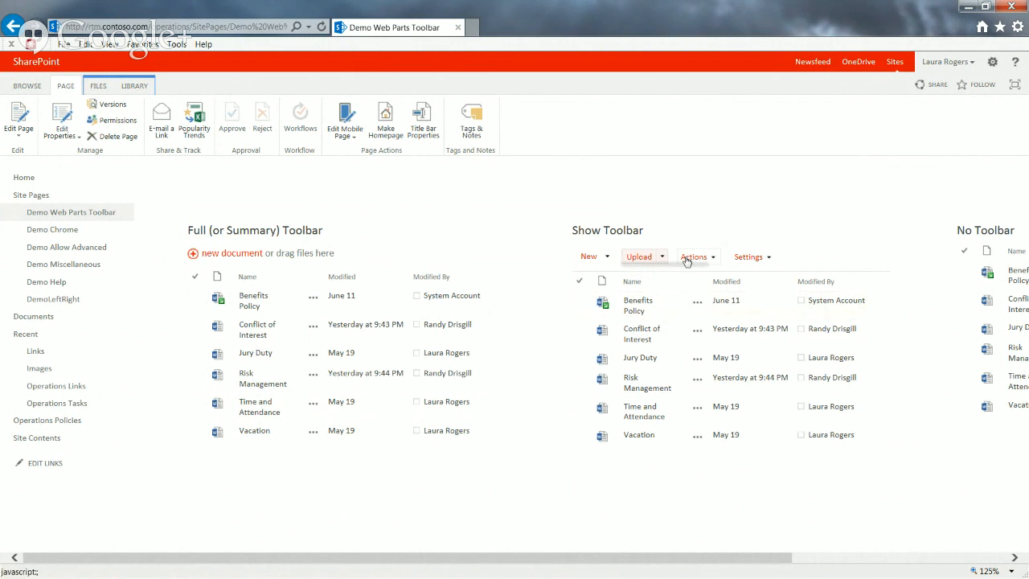
pyautogui.click(712, 258)
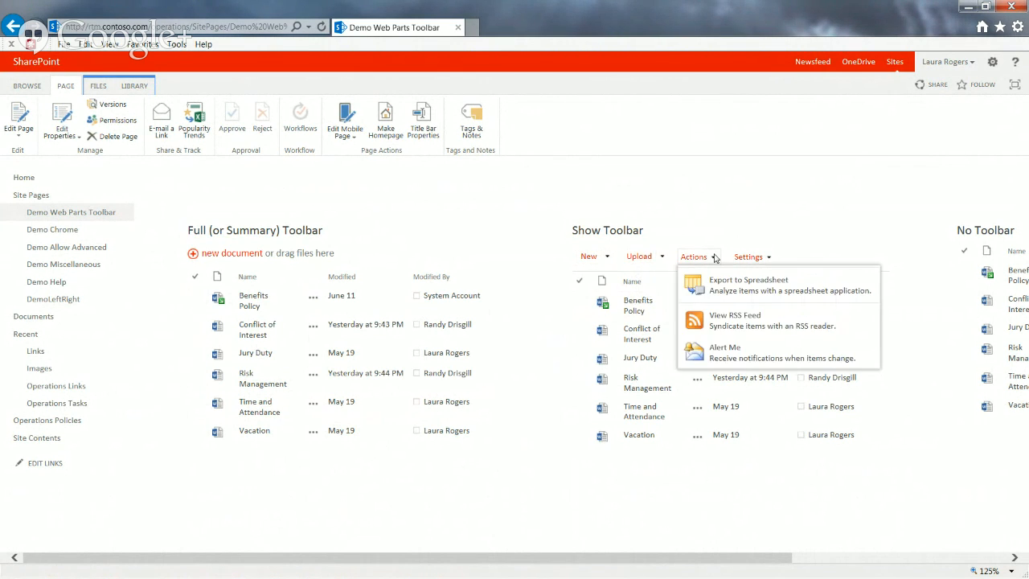
pyautogui.click(765, 240)
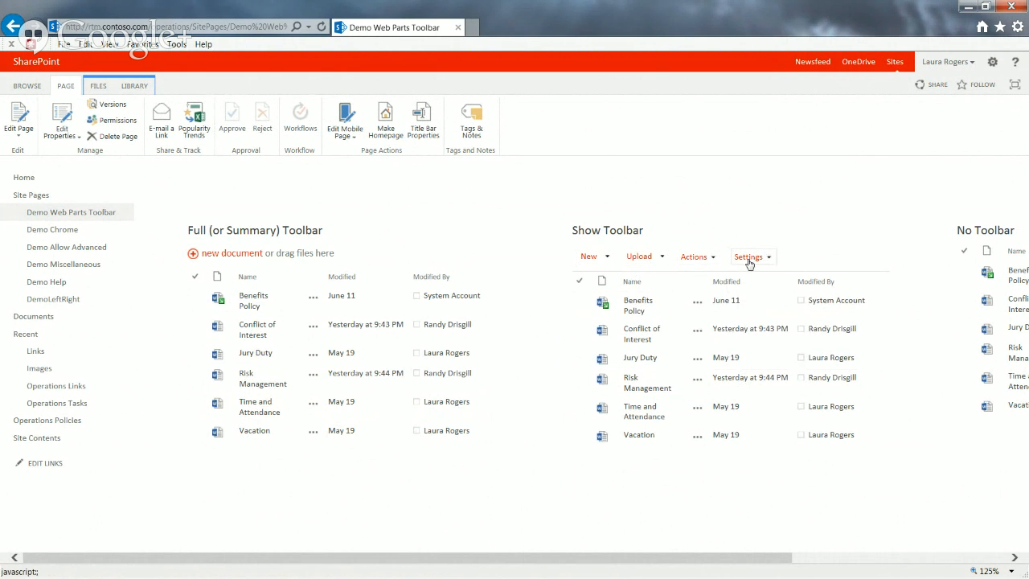
pyautogui.click(758, 259)
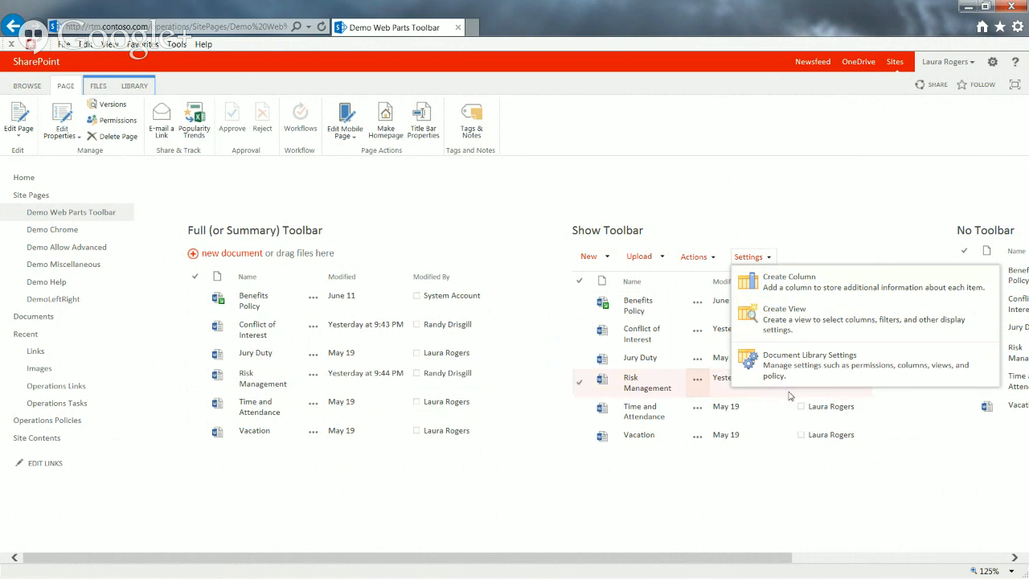
pyautogui.click(756, 226)
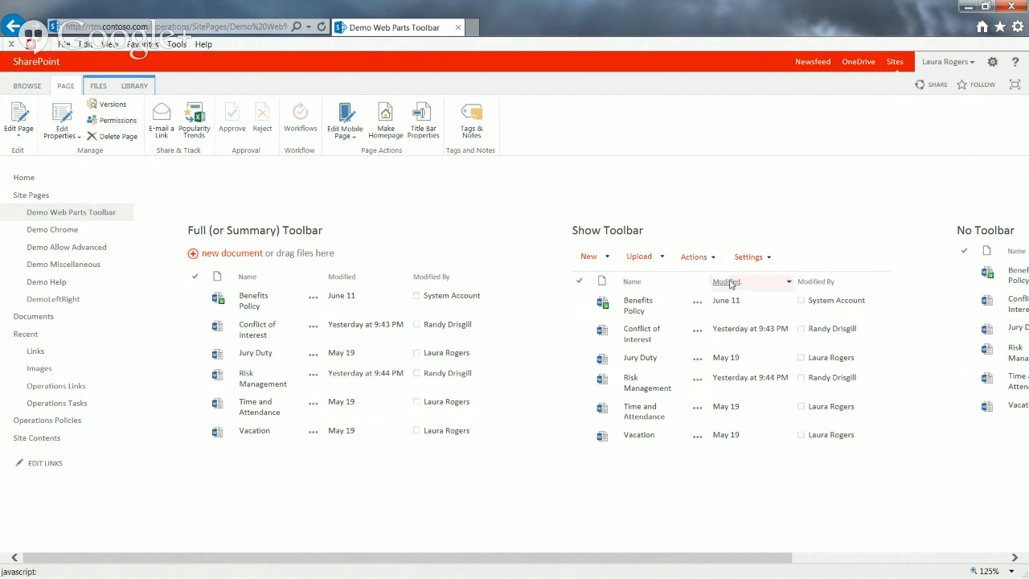
pyautogui.click(608, 257)
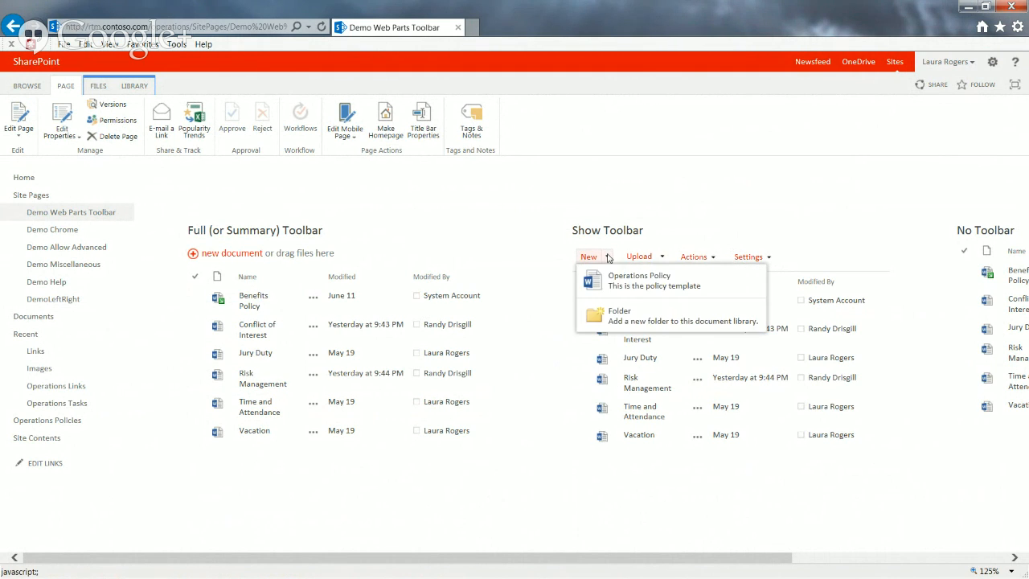
pyautogui.click(671, 208)
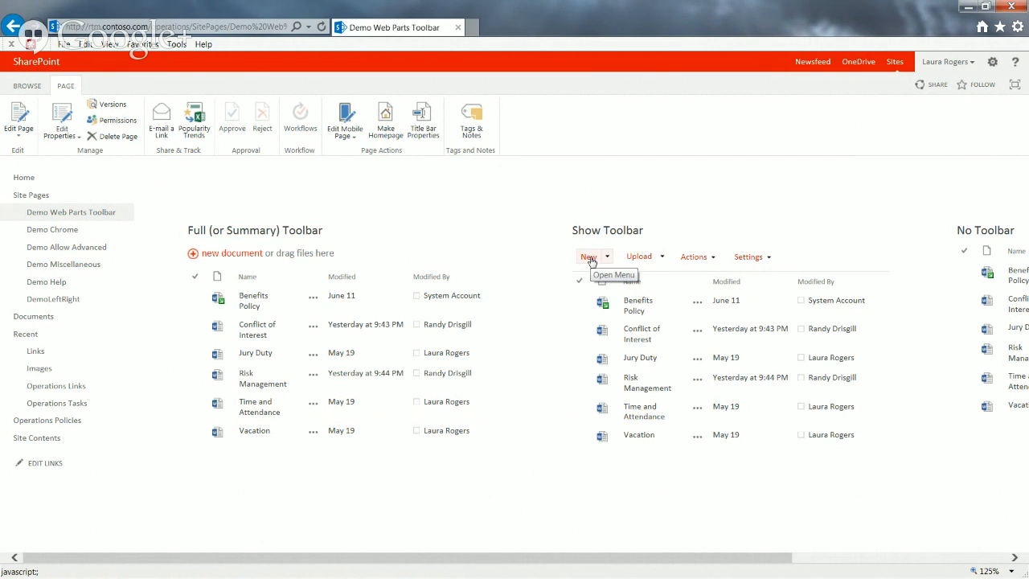
# Select the Benefits Policy document in the No Toolbar web part, view its file commands, and deselect it
pyautogui.click(847, 559)
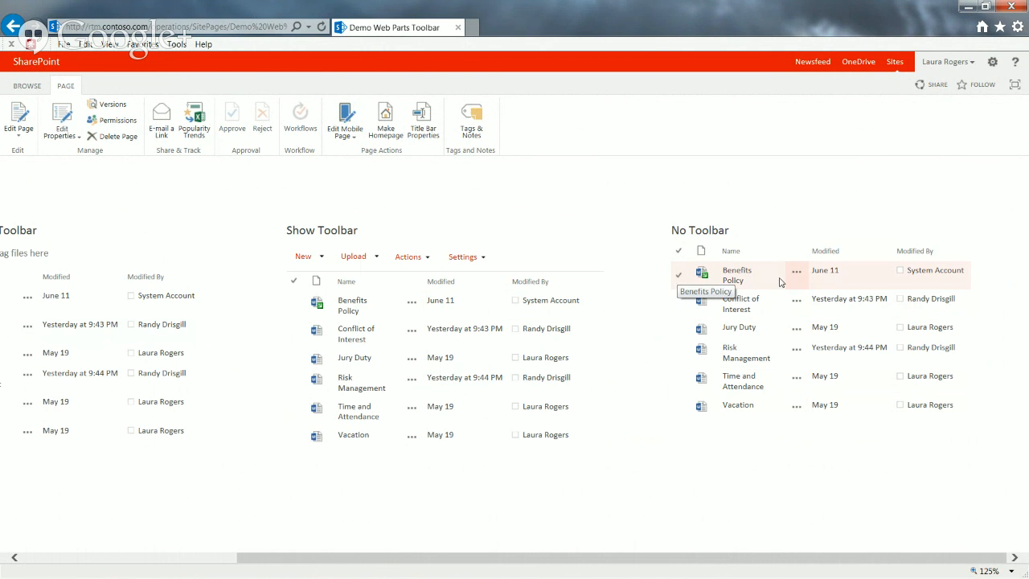
pyautogui.click(678, 275)
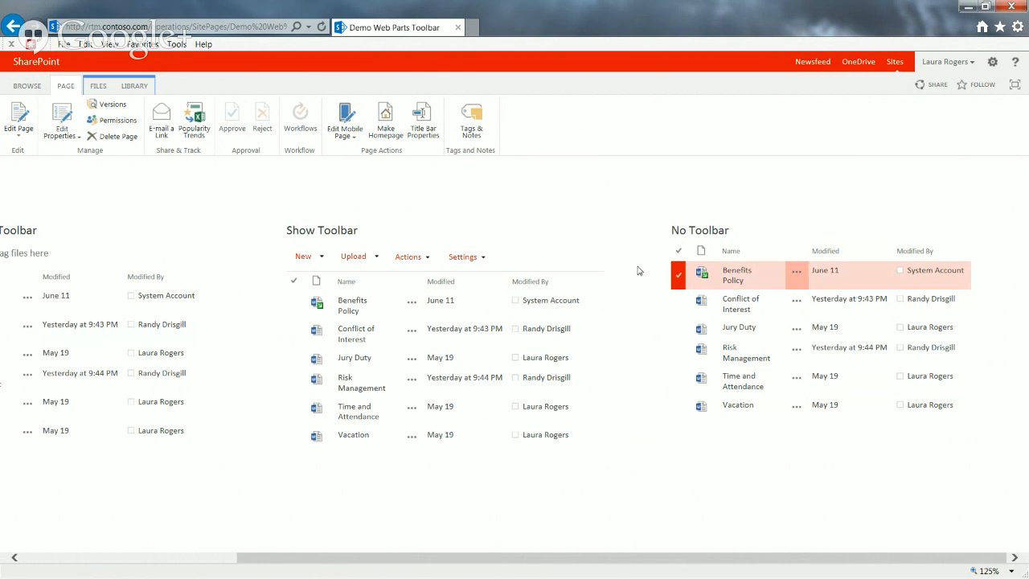
pyautogui.click(92, 89)
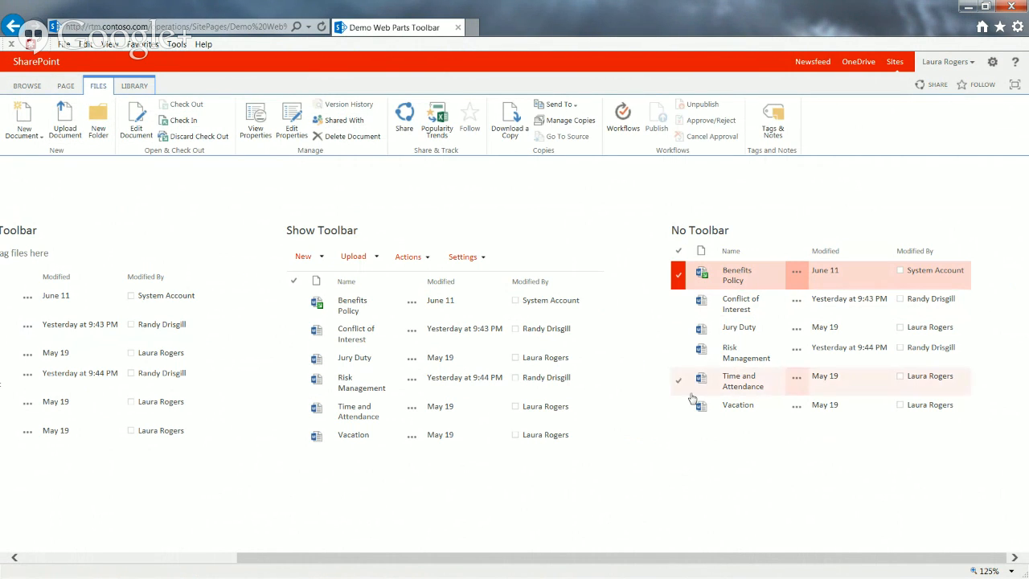
pyautogui.click(835, 470)
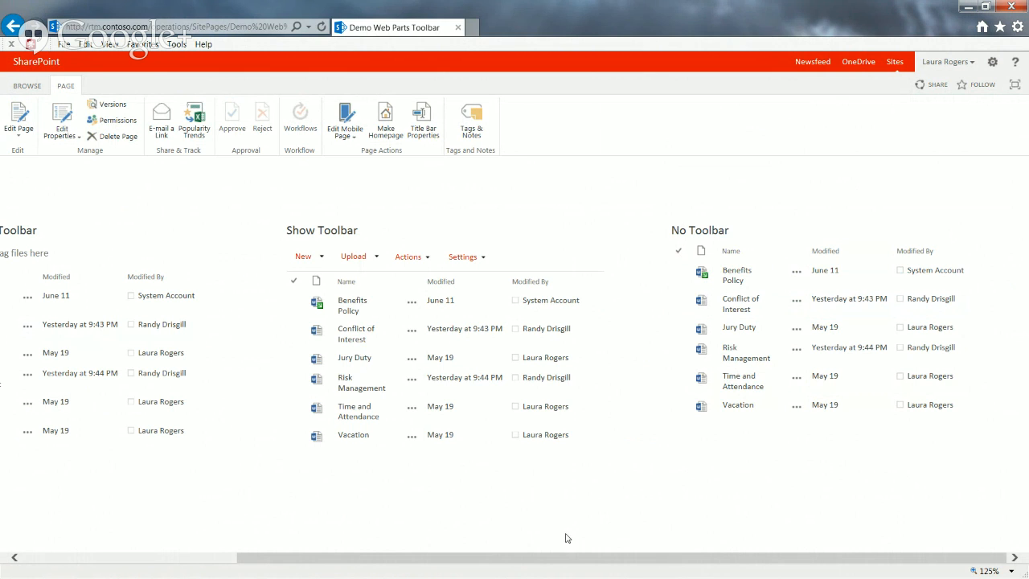
# Open the Demo Chrome site page and look over its web parts
pyautogui.moveTo(567, 558); pyautogui.dragTo(313, 567)
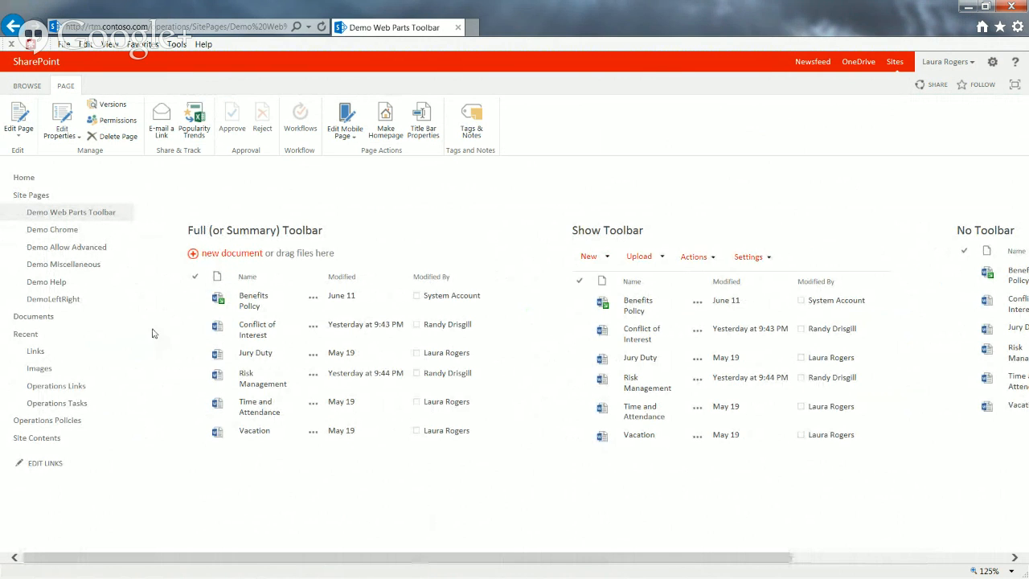
pyautogui.click(69, 232)
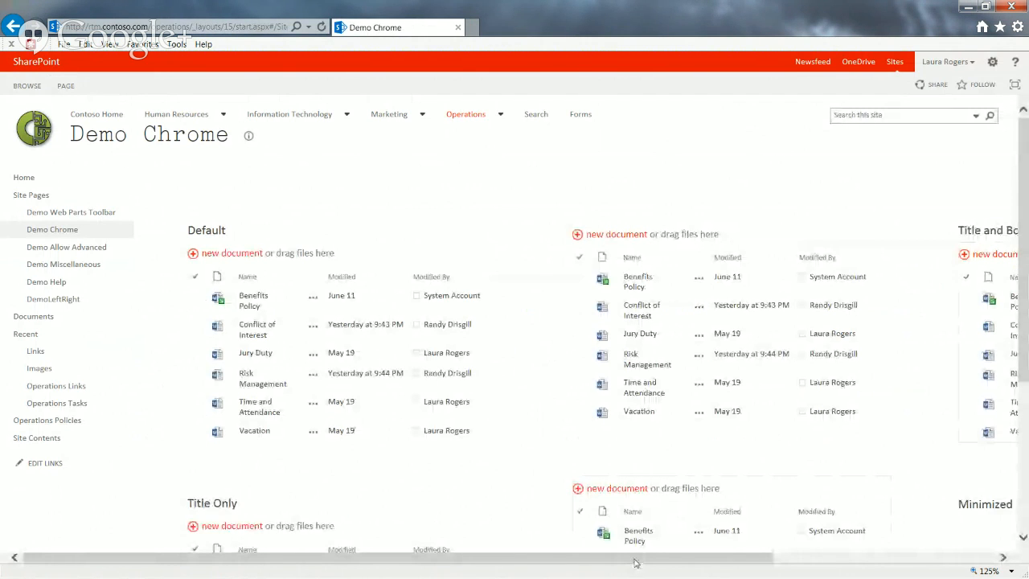
pyautogui.scroll(-3, 1020, 341)
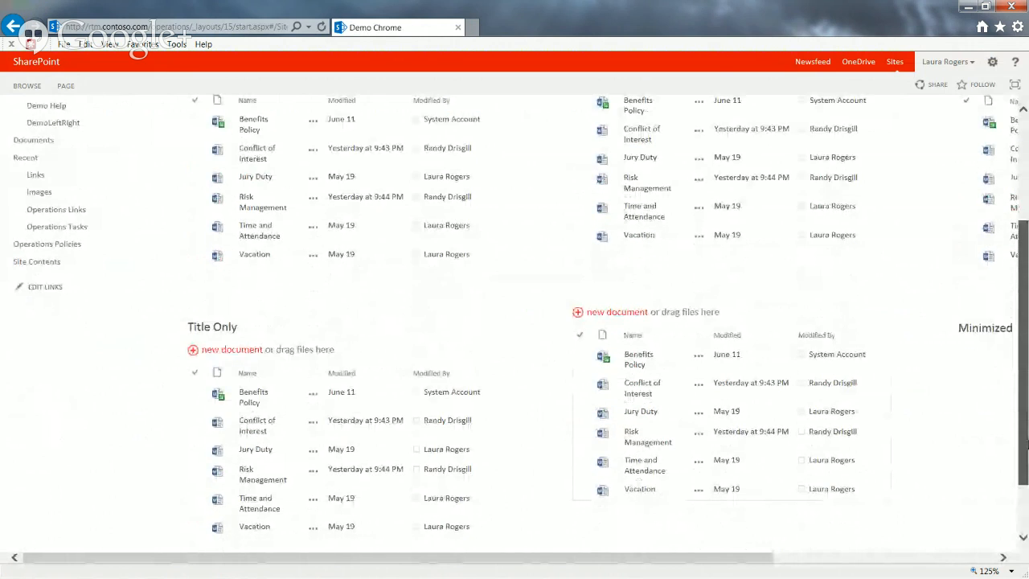
pyautogui.scroll(3, 1020, 341)
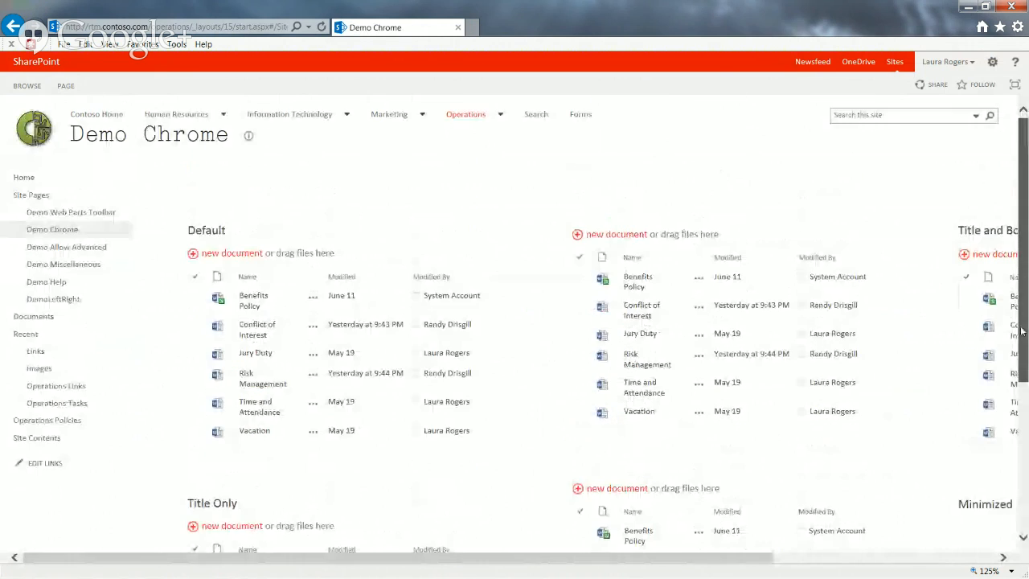
# Put the Demo Chrome page into edit mode and compare its web parts there, including Title Only, Border Only and Minimized
pyautogui.click(65, 85)
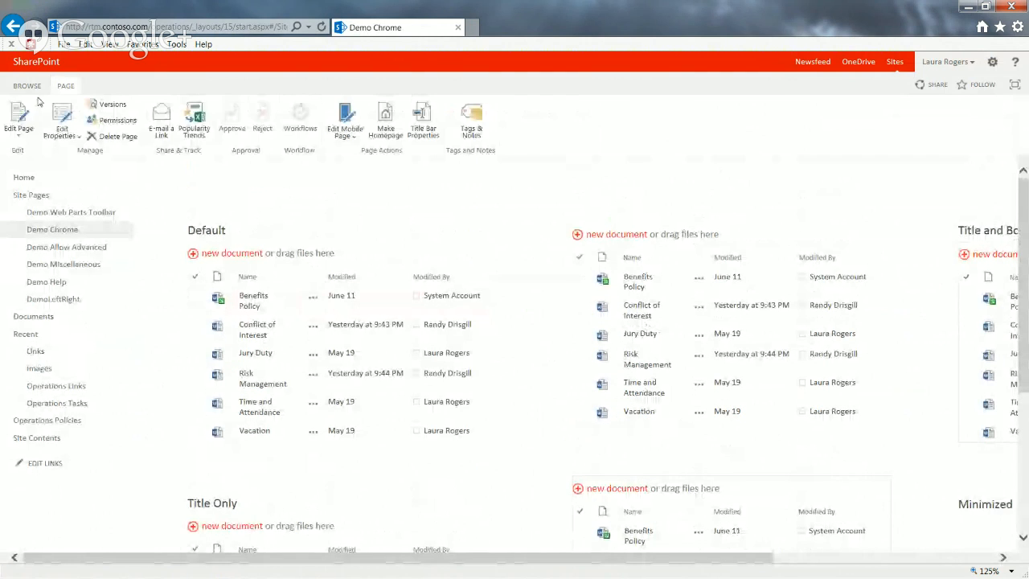
pyautogui.click(579, 515)
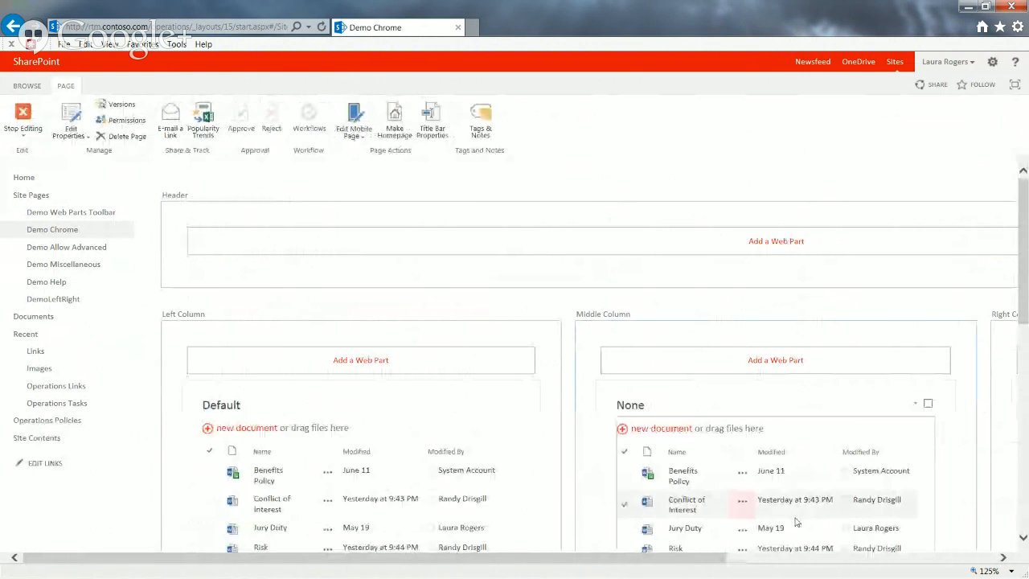
pyautogui.moveTo(722, 561); pyautogui.dragTo(991, 562)
pyautogui.moveTo(1023, 311); pyautogui.dragTo(1024, 470)
pyautogui.moveTo(882, 558); pyautogui.dragTo(739, 576)
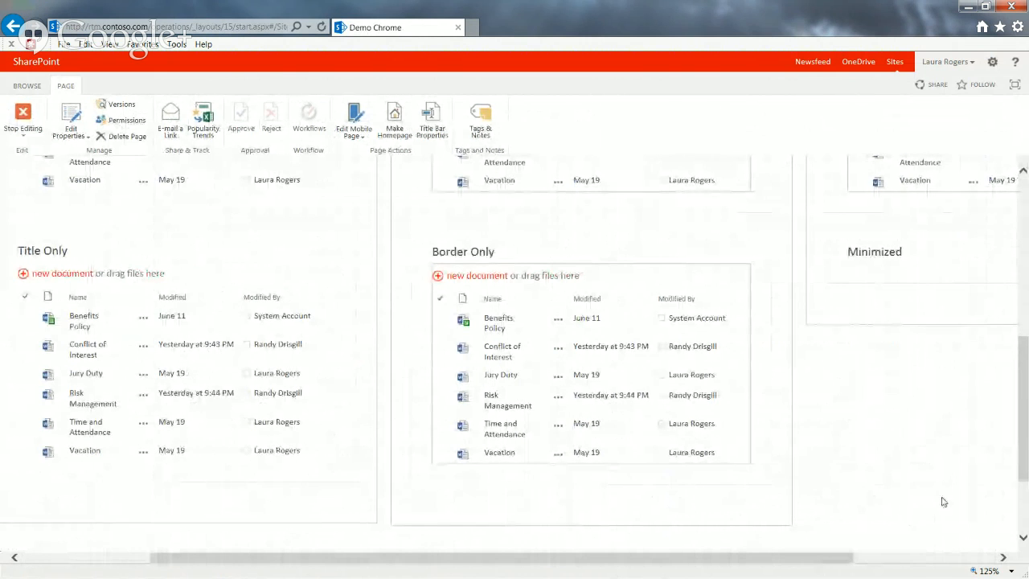
pyautogui.moveTo(1026, 456); pyautogui.dragTo(1019, 359)
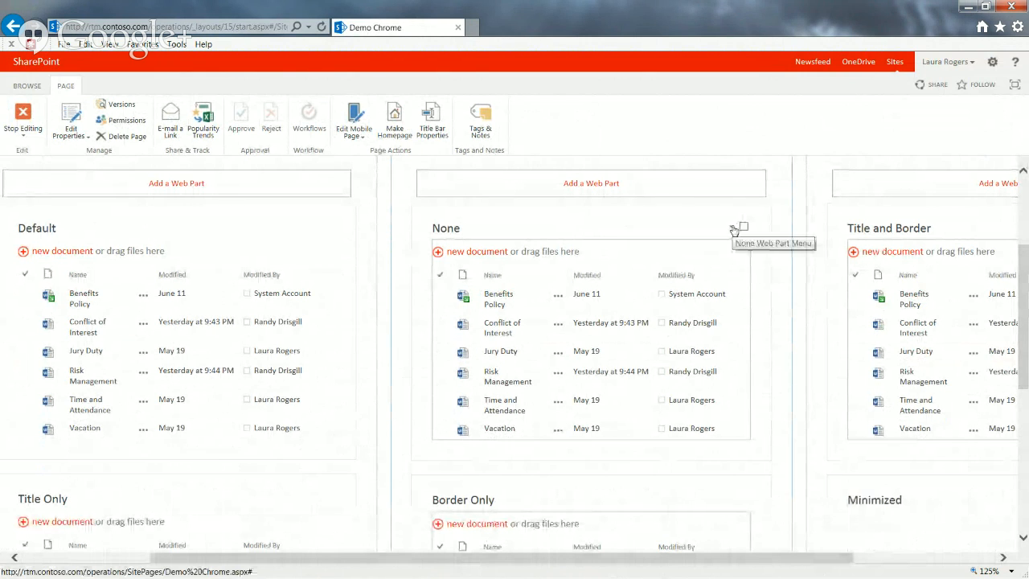
# Open the properties of the None web part and expand the Appearance settings to show Chrome State and Chrome Type
pyautogui.click(733, 226)
pyautogui.click(702, 309)
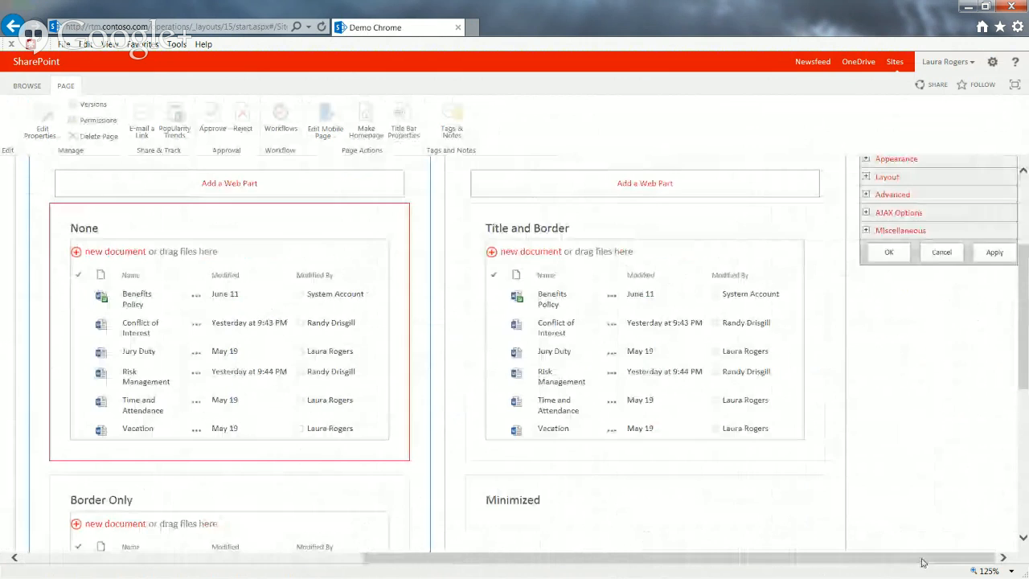
pyautogui.scroll(3, 913, 242)
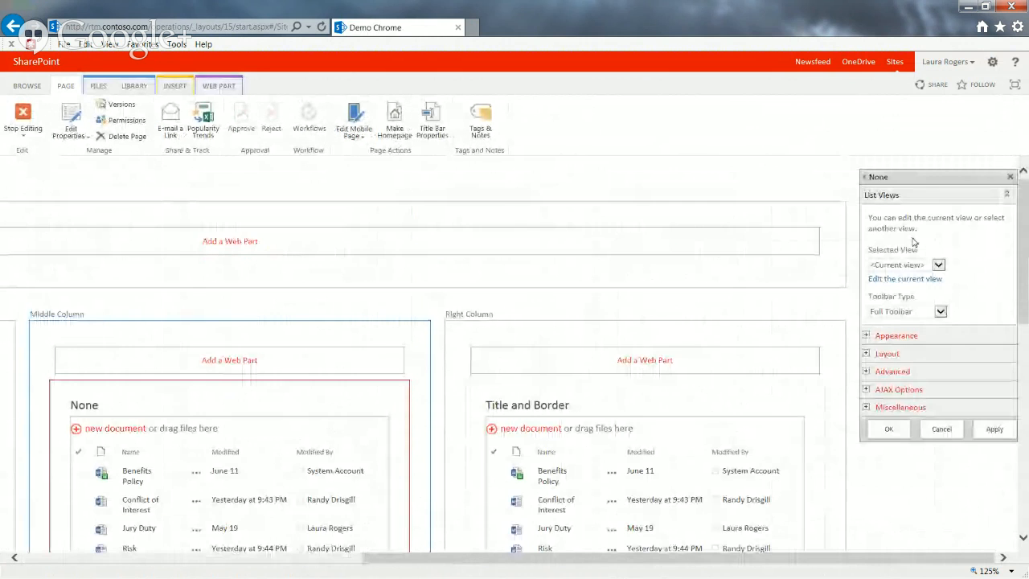
pyautogui.click(865, 334)
pyautogui.scroll(-1, 1025, 301)
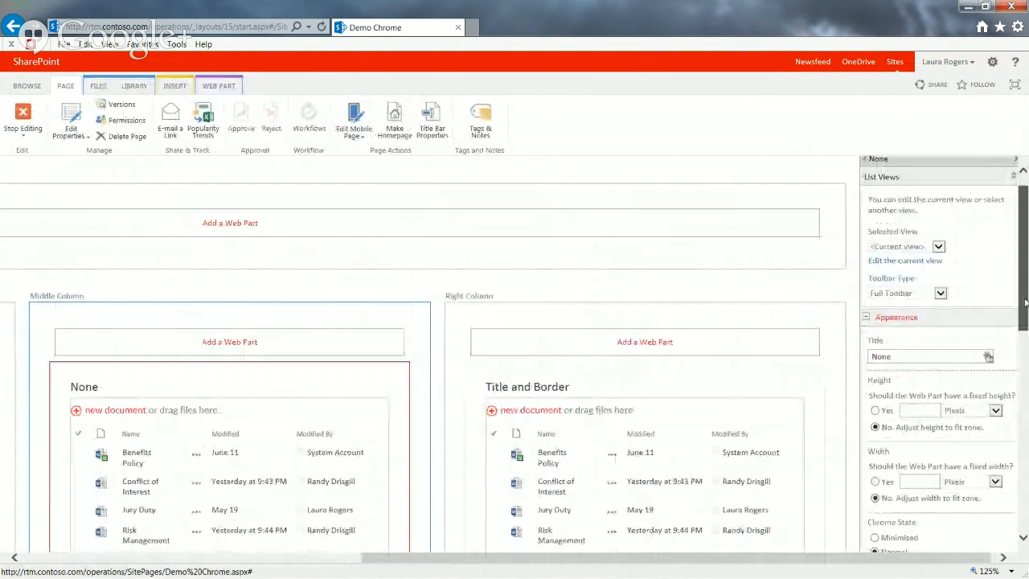
pyautogui.scroll(-3, 1024, 302)
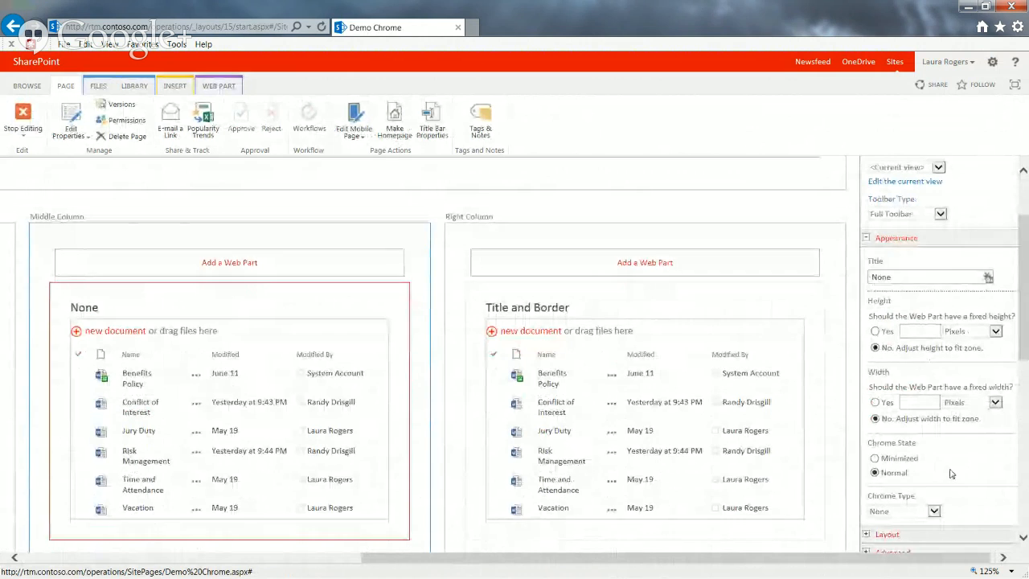
# Review the Chrome Type options and the Title of the None web part, and cancel its properties without changes
pyautogui.click(928, 510)
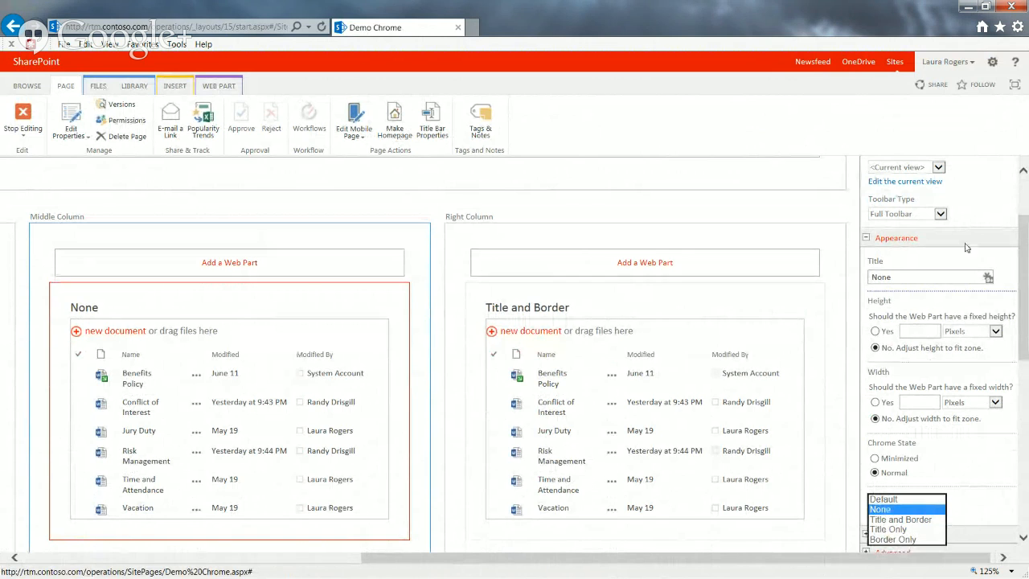
pyautogui.click(920, 279)
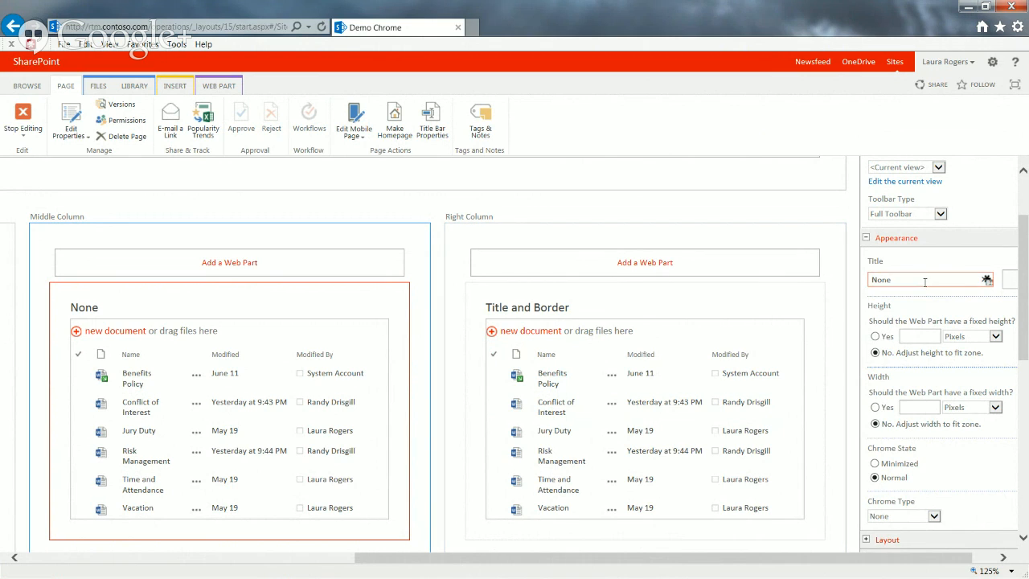
pyautogui.moveTo(908, 281); pyautogui.dragTo(832, 284)
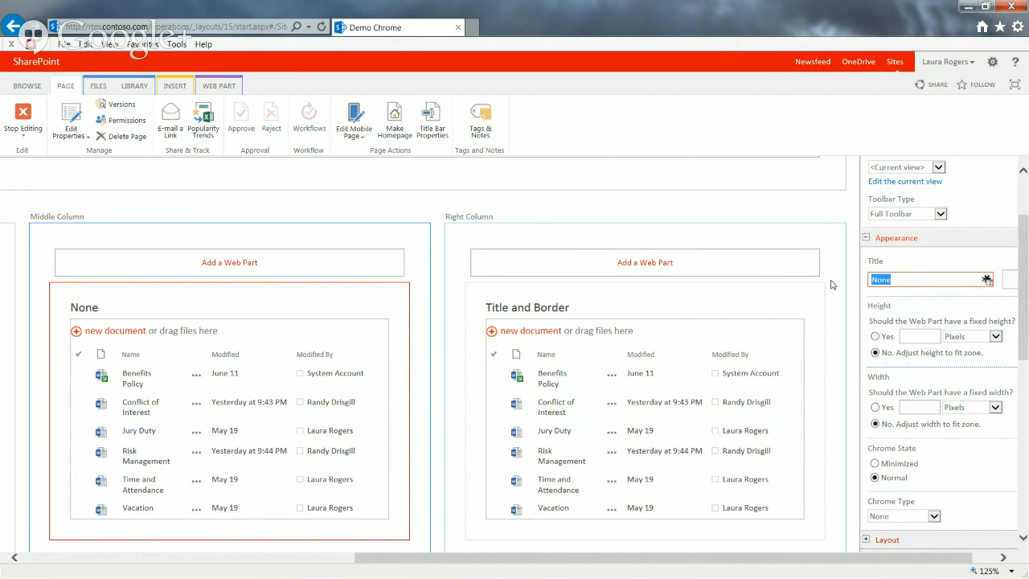
pyautogui.click(908, 277)
pyautogui.scroll(-3, 1025, 318)
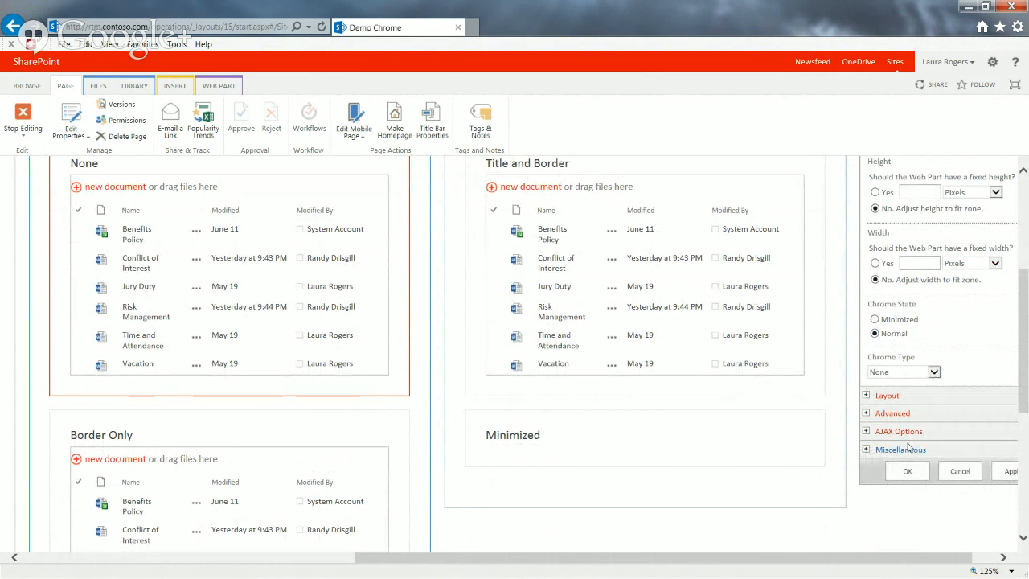
pyautogui.click(960, 471)
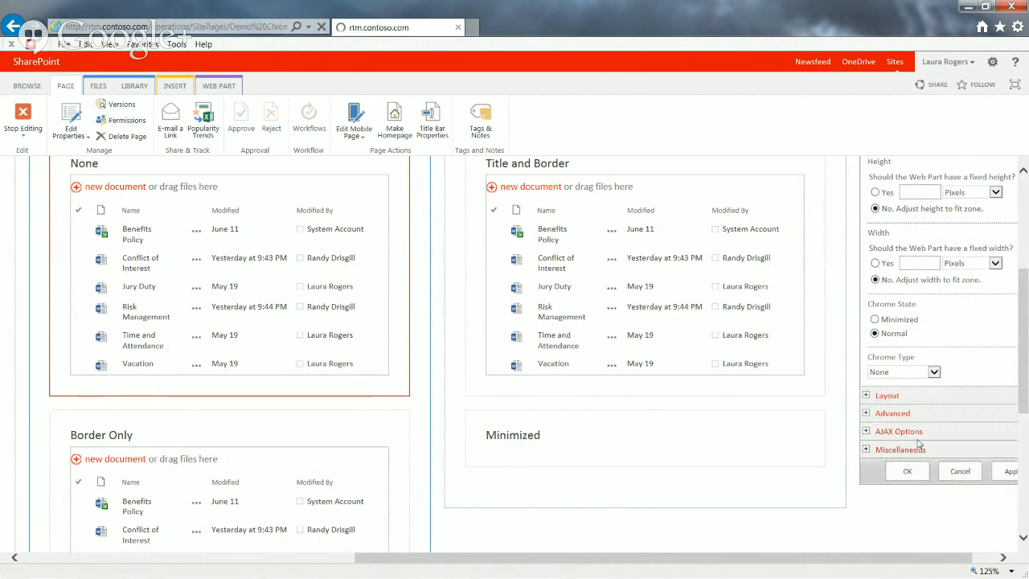
# Stop editing the Demo Chrome page and compare the titles and borders of all its web parts
pyautogui.click(23, 121)
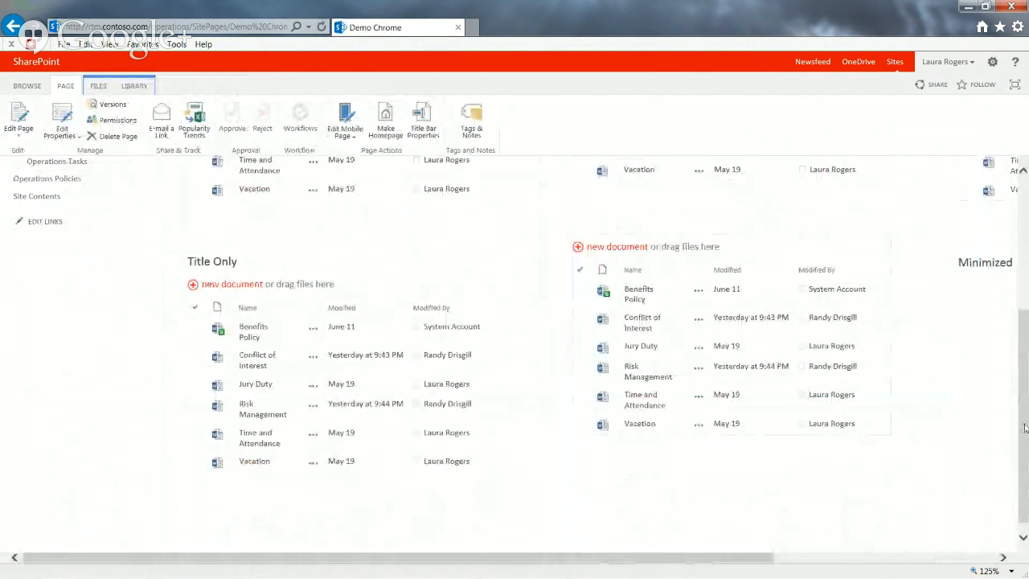
pyautogui.moveTo(1024, 427); pyautogui.dragTo(1023, 295)
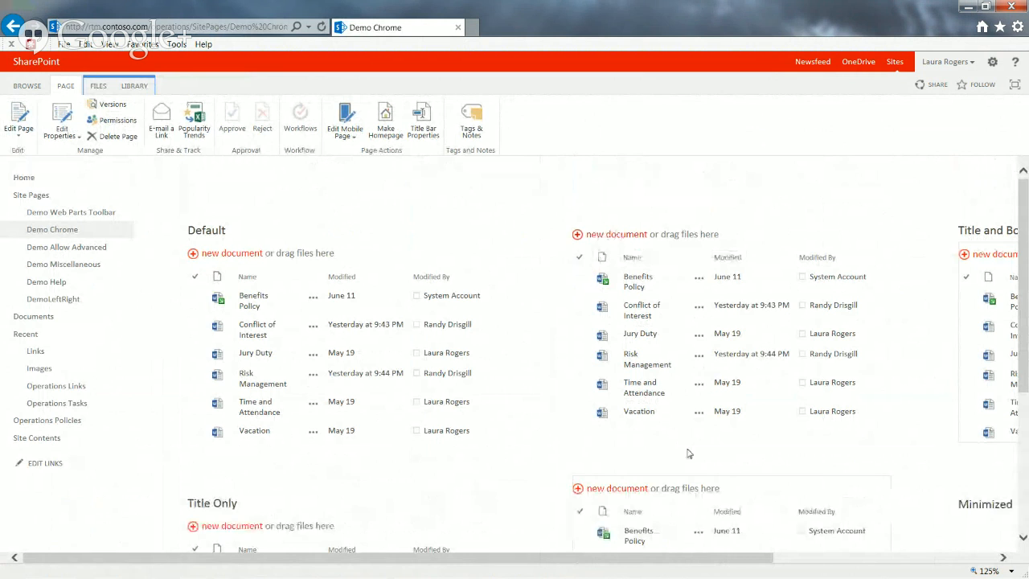
pyautogui.moveTo(764, 561); pyautogui.dragTo(984, 562)
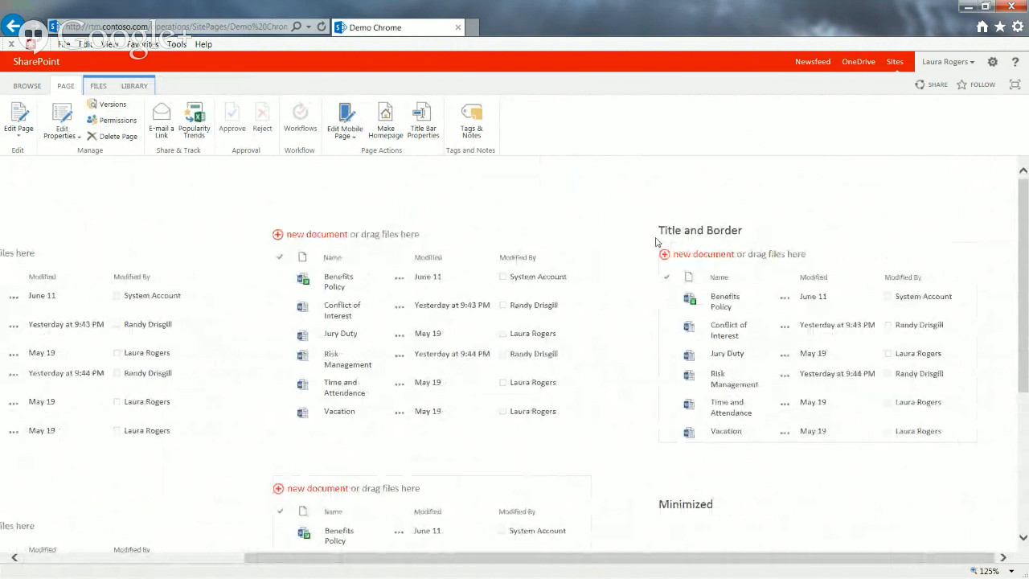
pyautogui.moveTo(1027, 350); pyautogui.dragTo(1026, 494)
pyautogui.moveTo(844, 563); pyautogui.dragTo(626, 562)
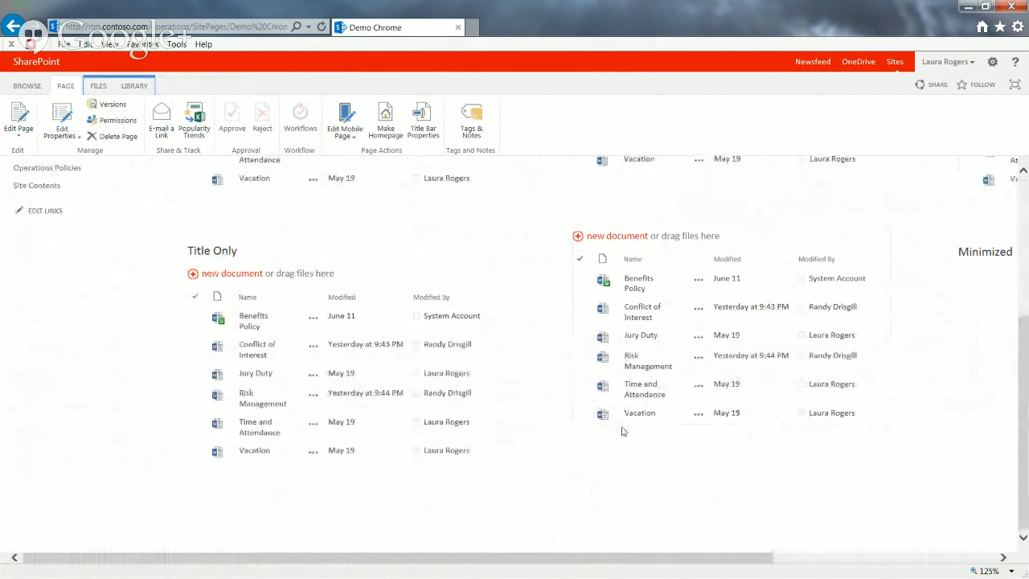
# Follow the Minimized web part's title link to the Operations Policies library and go back
pyautogui.moveTo(764, 558); pyautogui.dragTo(989, 558)
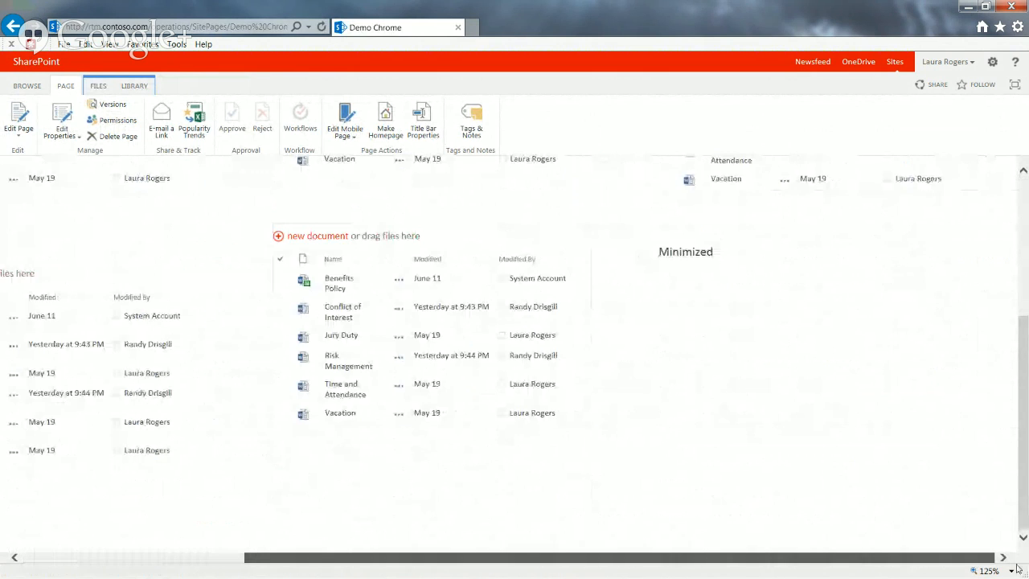
pyautogui.click(686, 252)
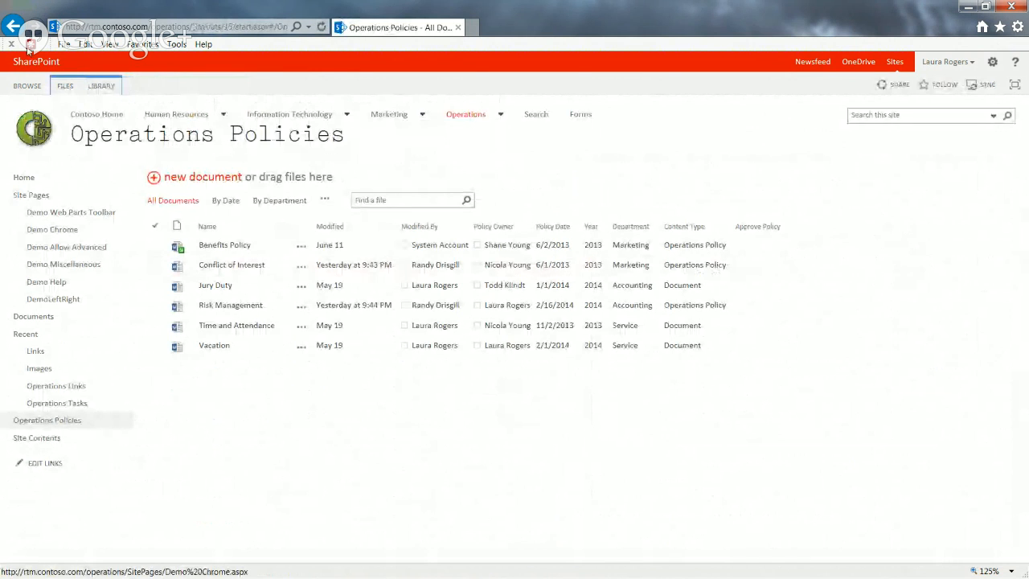
pyautogui.click(13, 26)
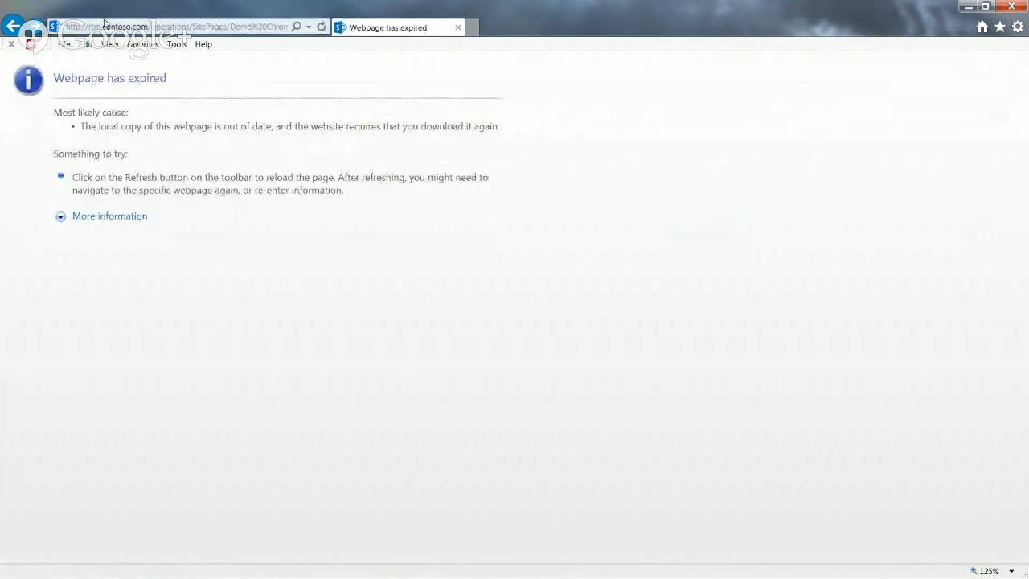
# Reload the Demo Chrome page from its address with the query string after .aspx removed
pyautogui.click(190, 27)
pyautogui.click(79, 26)
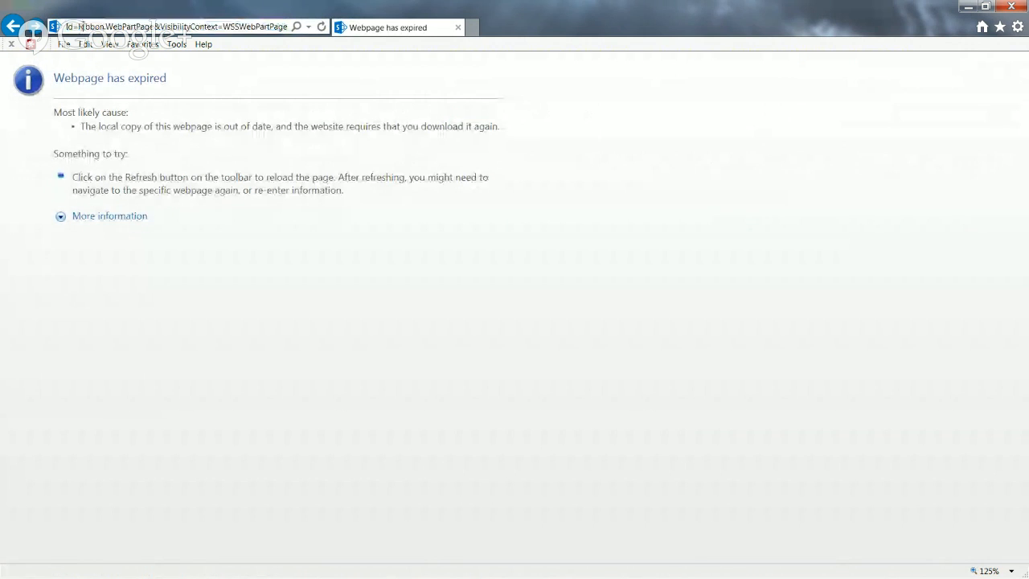
pyautogui.press('Left')
pyautogui.press('Left')
pyautogui.press('Left')
pyautogui.press('Left')
pyautogui.press('Left')
pyautogui.press('Left')
pyautogui.press('Left')
pyautogui.press('Left')
pyautogui.press('Left')
pyautogui.press('Left')
pyautogui.press('Left')
pyautogui.press('Left')
pyautogui.press('Left')
pyautogui.press('Left')
pyautogui.press('Left')
pyautogui.press('Left')
pyautogui.press('Left')
pyautogui.press('Left')
pyautogui.press('Left')
pyautogui.press('Left')
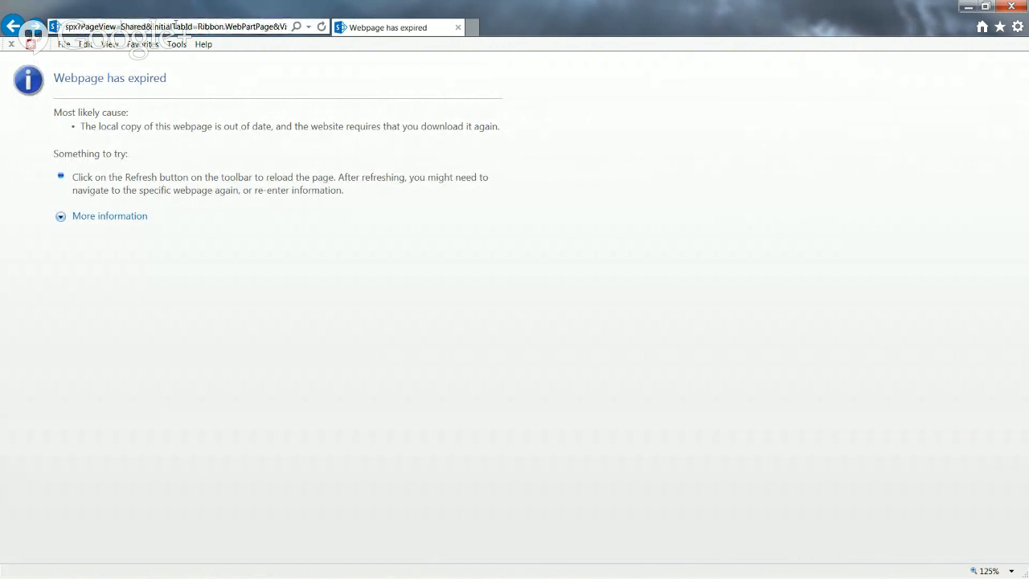
pyautogui.moveTo(133, 27); pyautogui.dragTo(406, 8)
pyautogui.press('BackSpace')
pyautogui.press('Return')
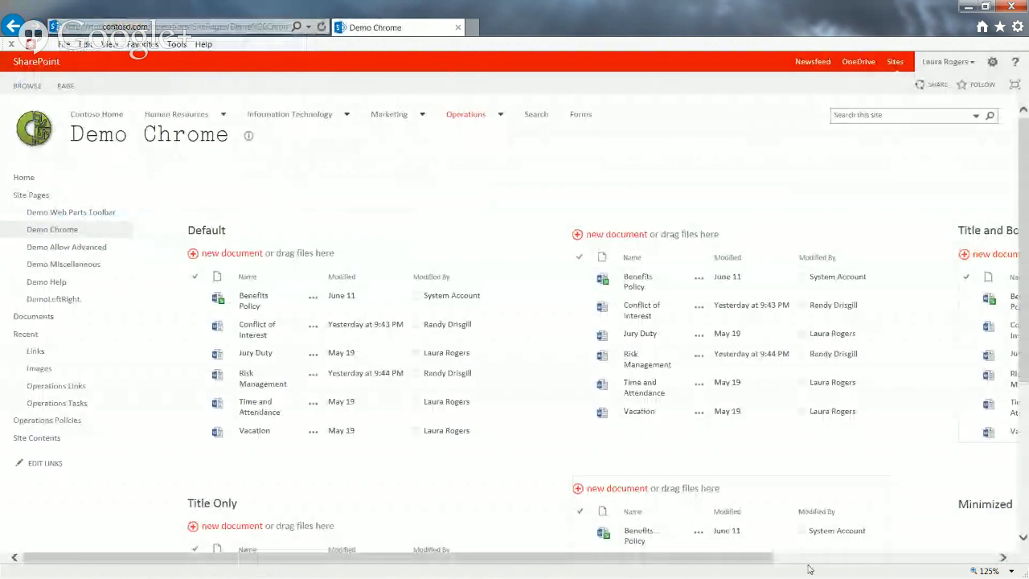
# Look over the Title and Border, Border Only and Minimized web parts on the reloaded Demo Chrome page
pyautogui.click(808, 560)
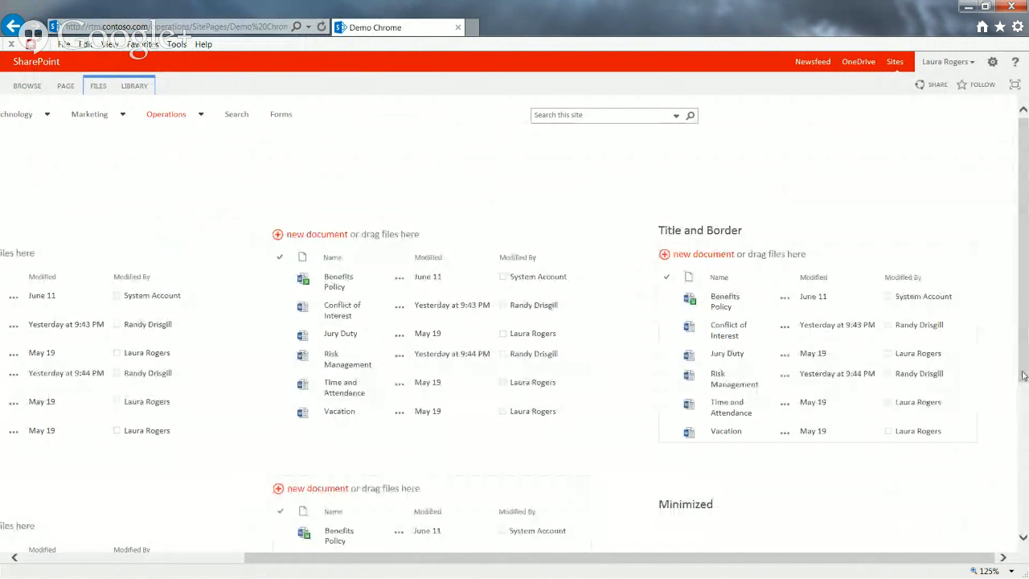
pyautogui.scroll(-3, 1020, 377)
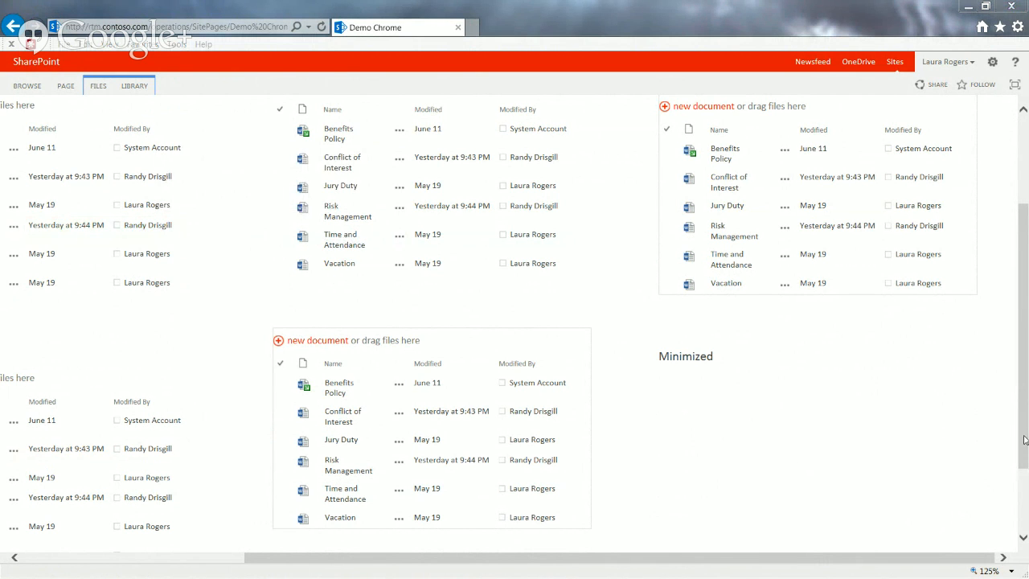
pyautogui.moveTo(1025, 440); pyautogui.dragTo(1022, 406)
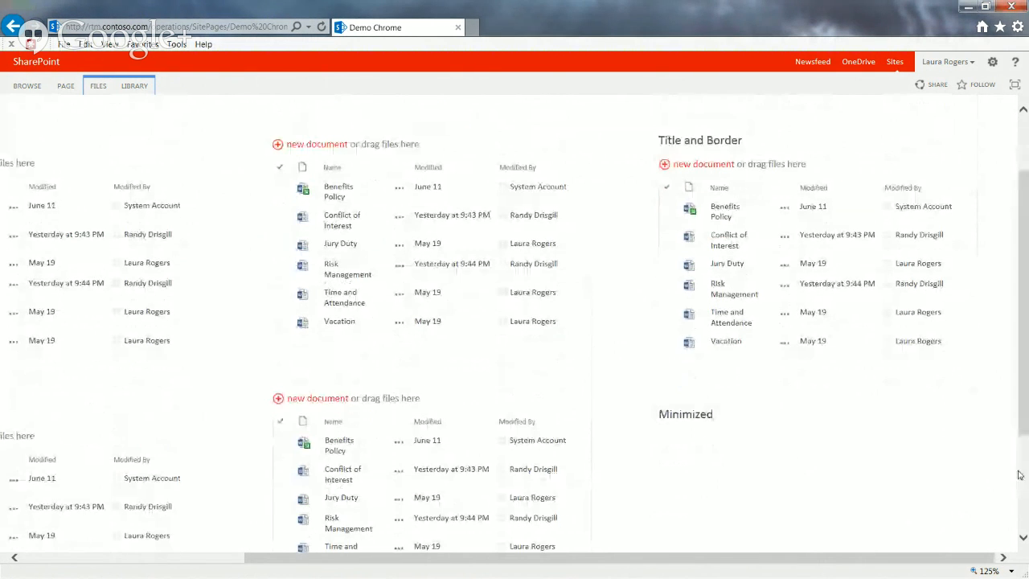
# Open the Demo Allow Advanced site page and put it into edit mode
pyautogui.moveTo(964, 557); pyautogui.dragTo(739, 558)
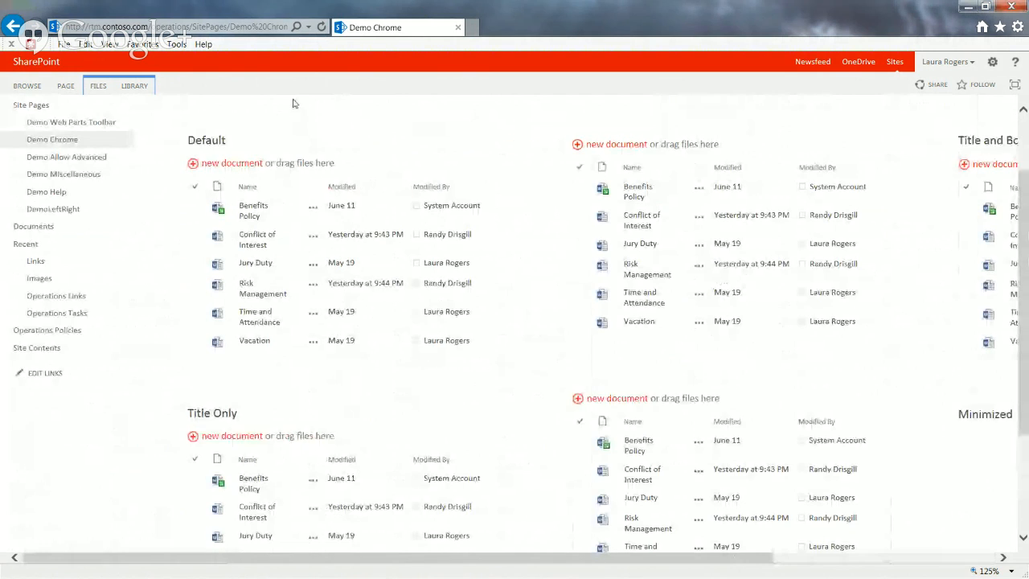
pyautogui.click(91, 159)
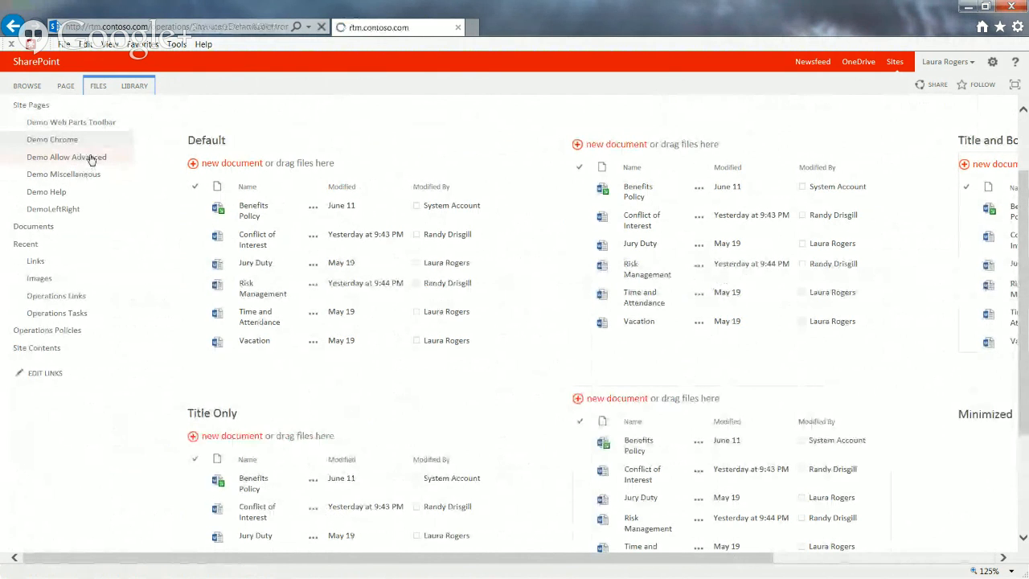
pyautogui.click(71, 85)
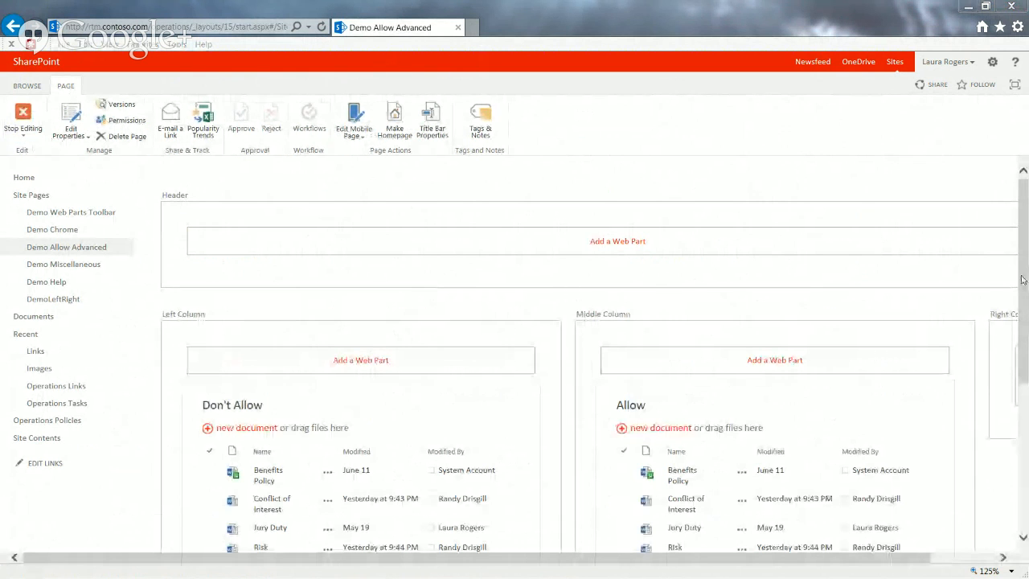
# Open the properties of the Don't Allow web part and expand the Advanced settings to show its Allow options
pyautogui.scroll(-3, 438, 188)
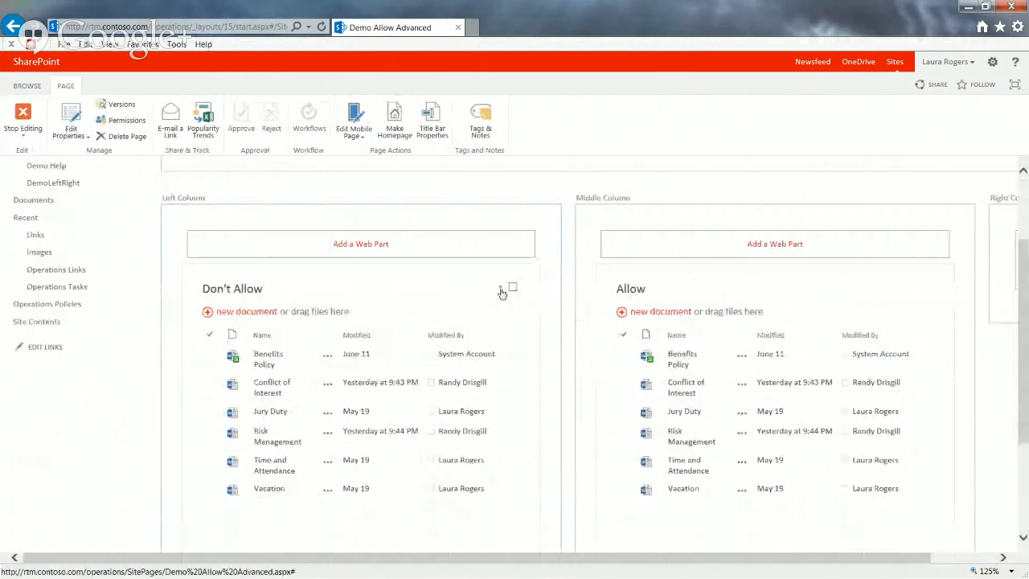
pyautogui.click(500, 288)
pyautogui.click(477, 327)
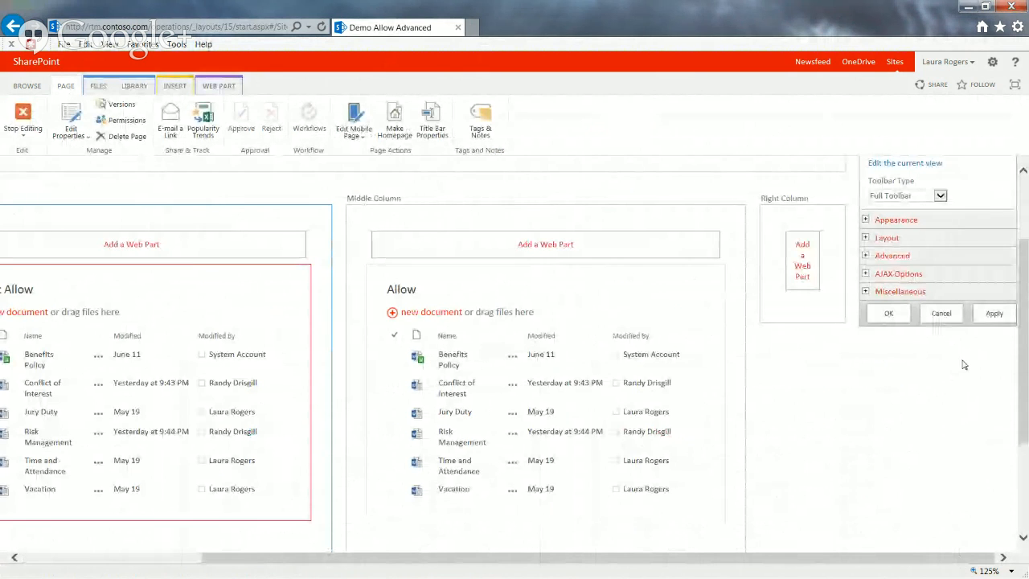
pyautogui.click(864, 255)
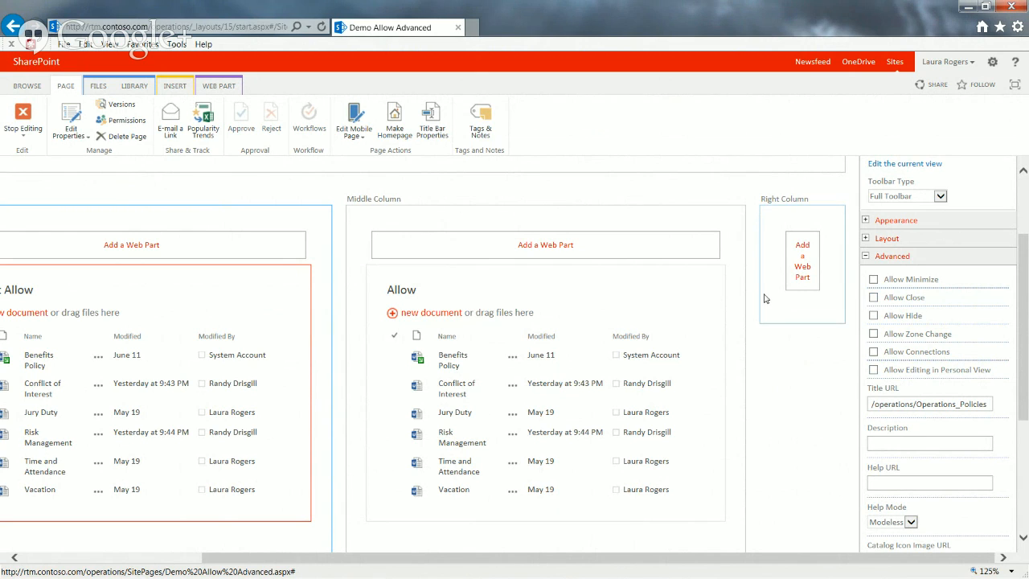
# View the Allow web part's commands and close that web part to remove it from the Middle Column
pyautogui.click(685, 288)
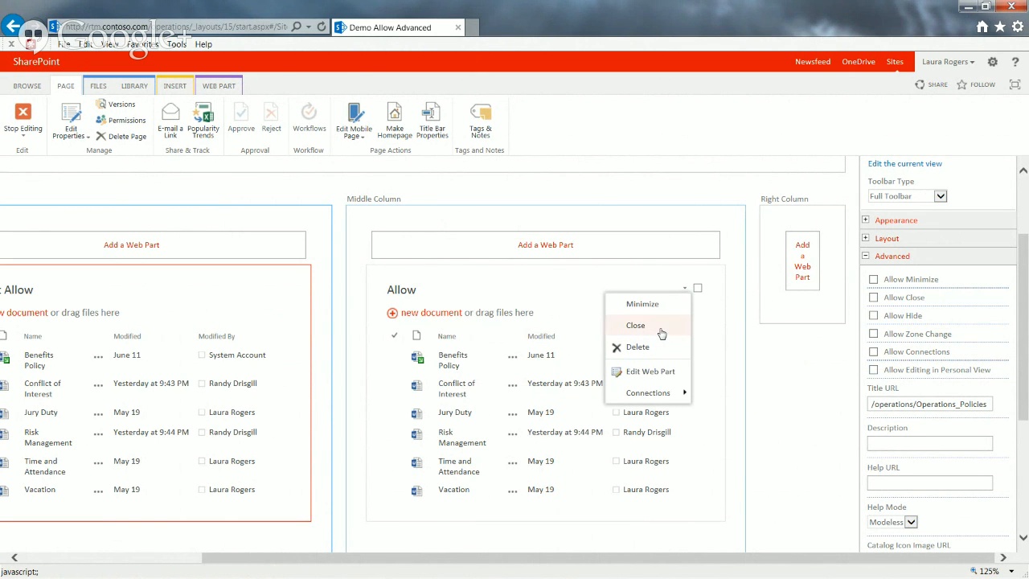
pyautogui.click(783, 381)
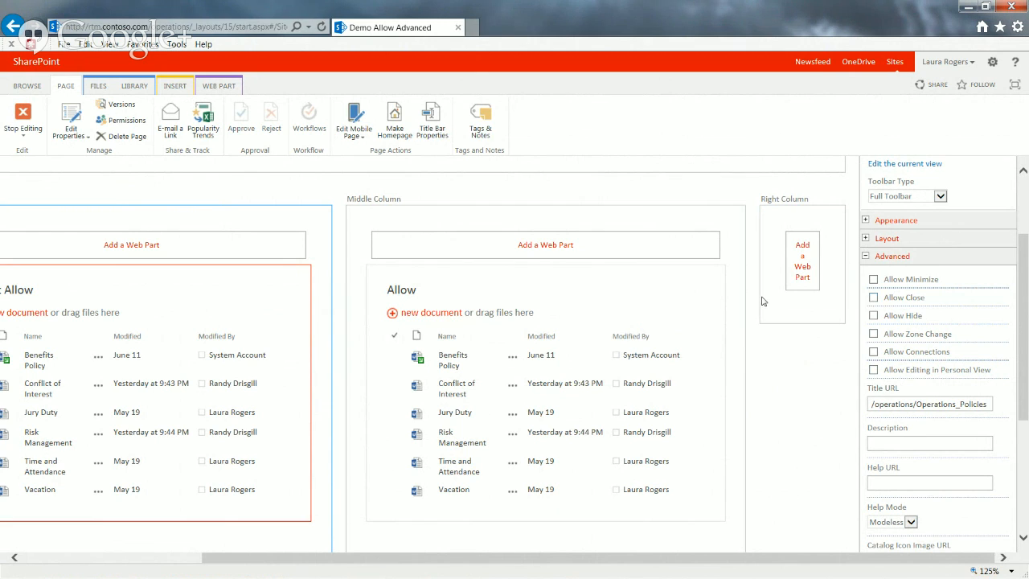
pyautogui.click(684, 289)
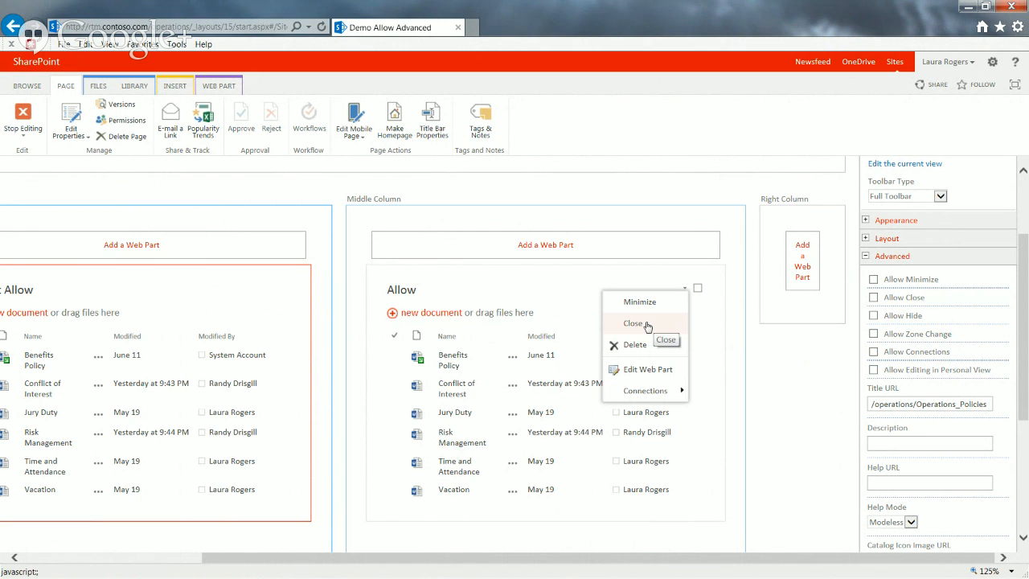
pyautogui.click(775, 371)
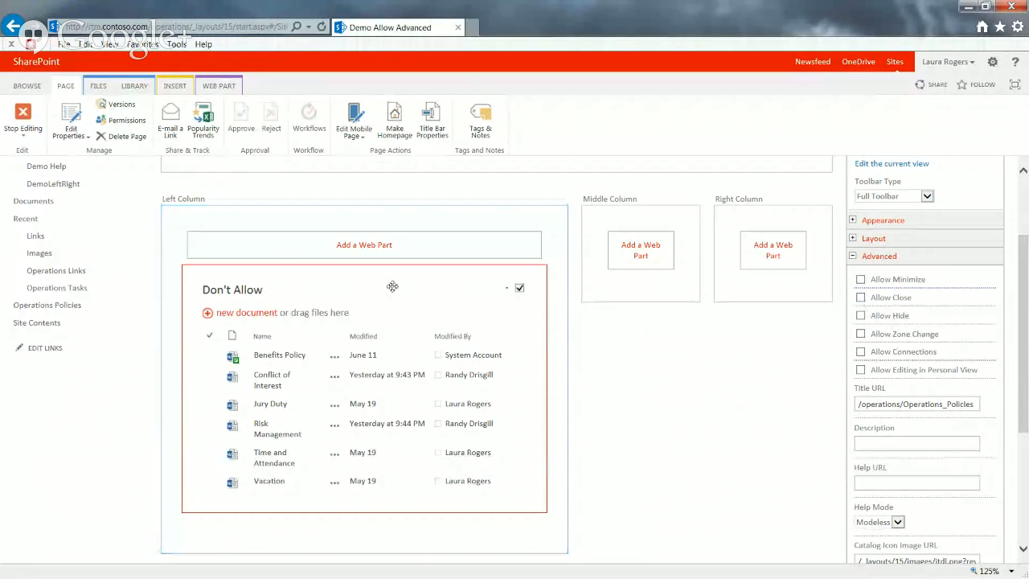
# View the commands offered for the Don't Allow web part and expand its Layout settings to show Zone and Zone Index
pyautogui.click(506, 289)
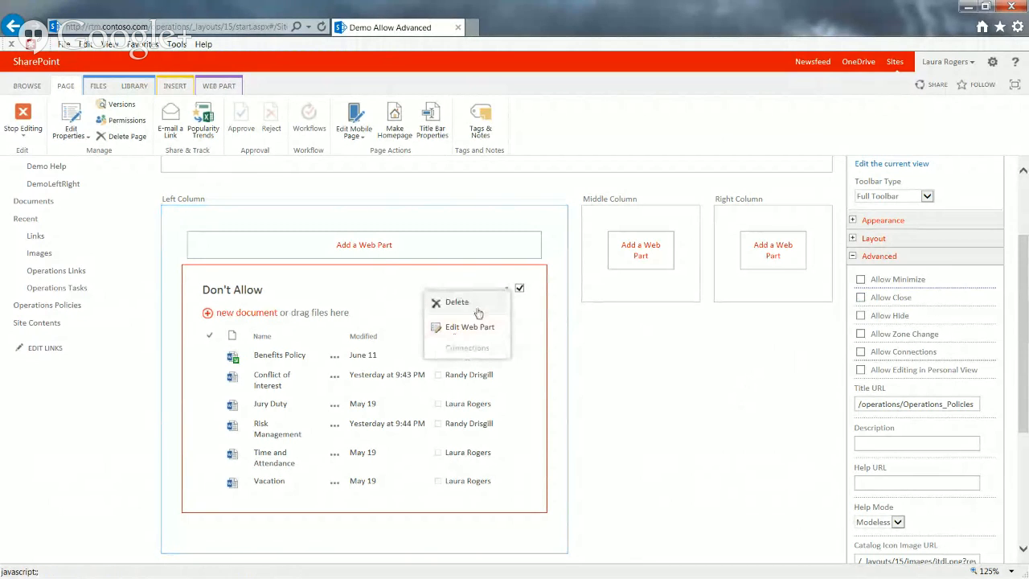
pyautogui.click(598, 364)
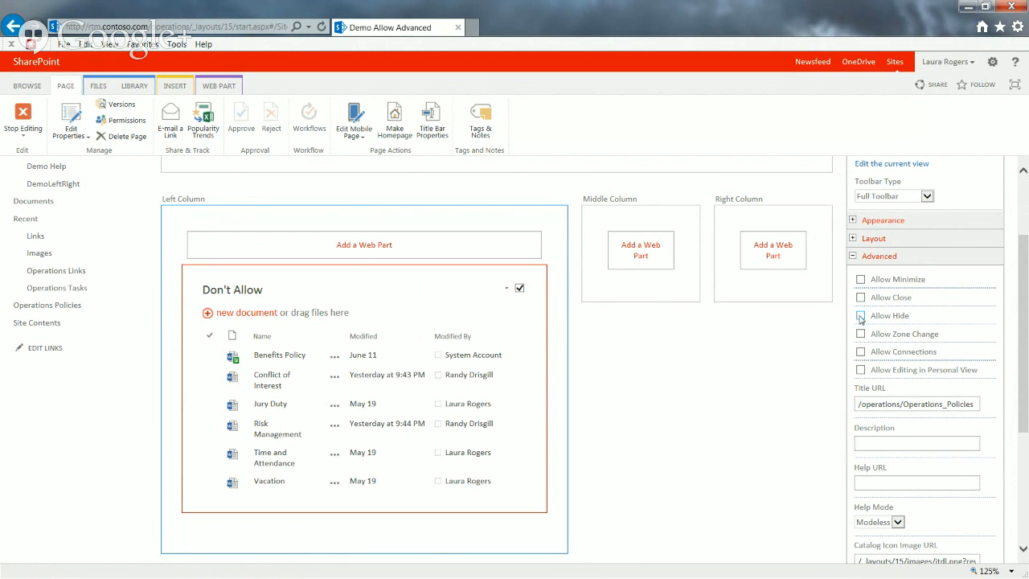
pyautogui.click(852, 239)
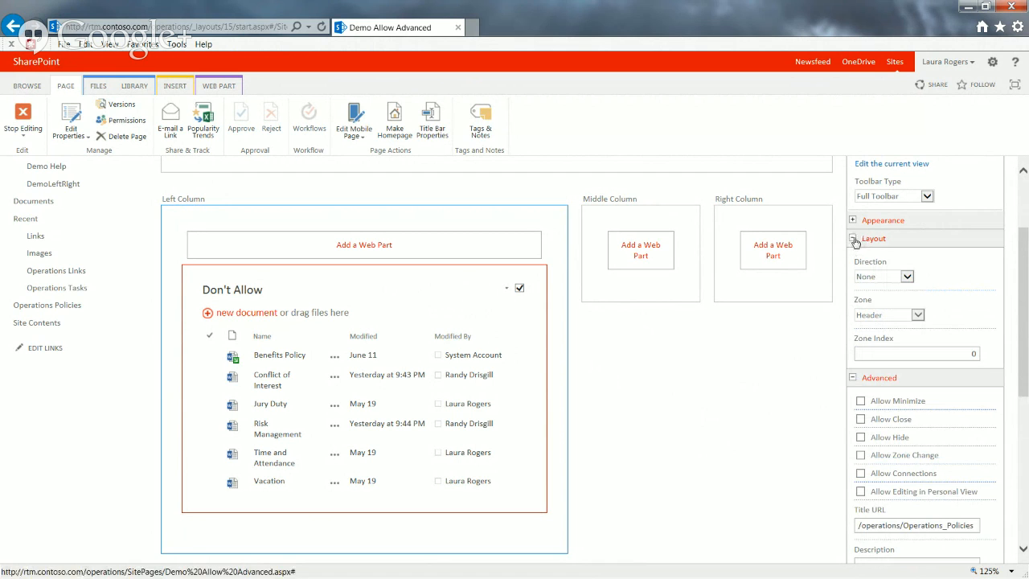
pyautogui.click(853, 239)
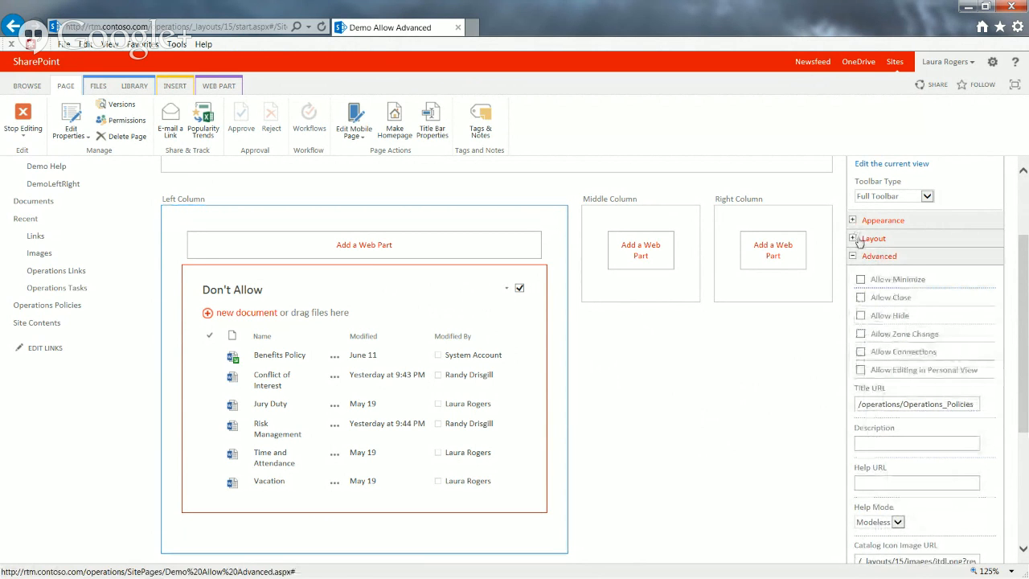
pyautogui.click(855, 240)
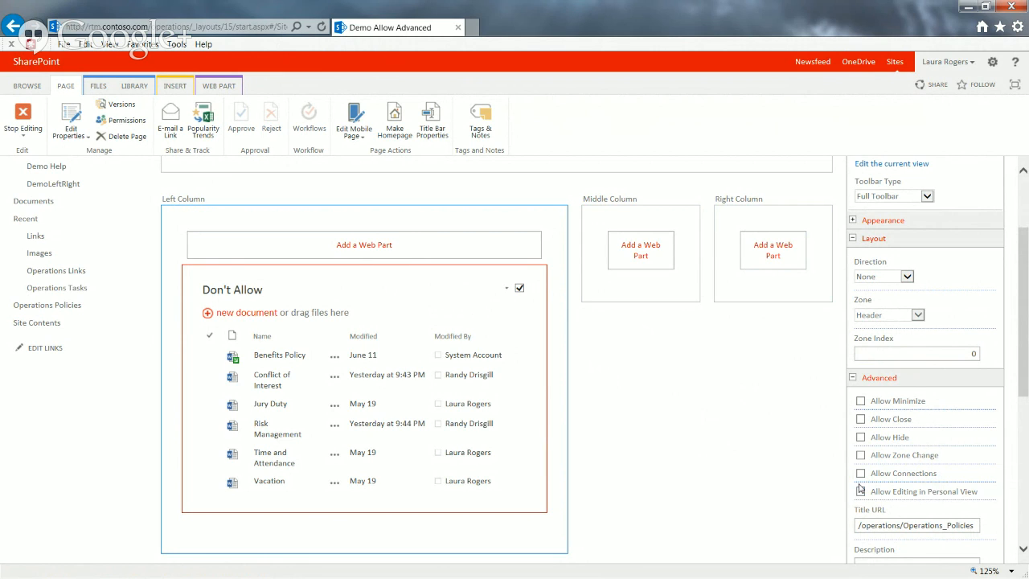
# Restore the Allow web part from the Closed Parts category into the Middle Column
pyautogui.click(641, 253)
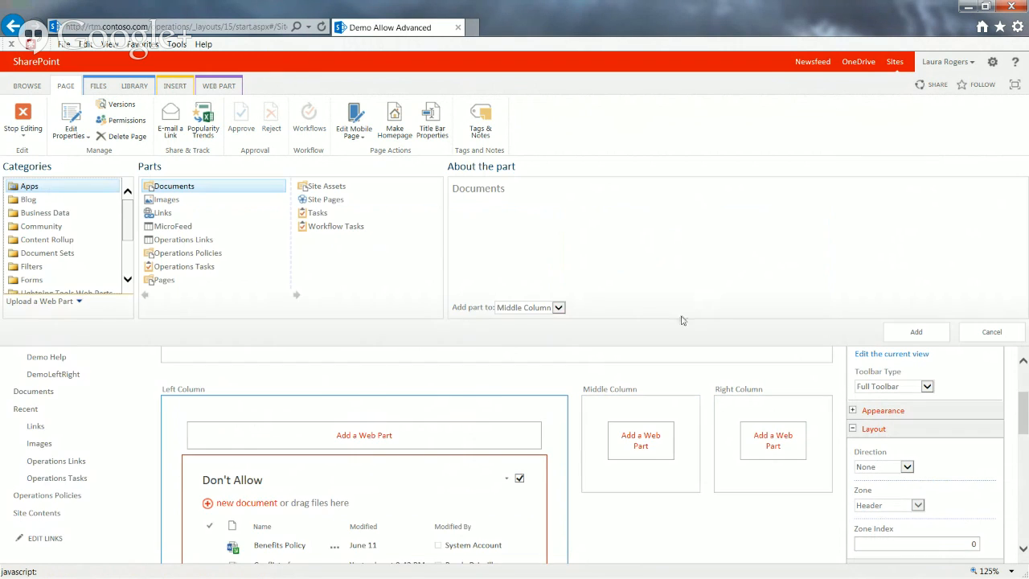
pyautogui.moveTo(123, 232); pyautogui.dragTo(111, 283)
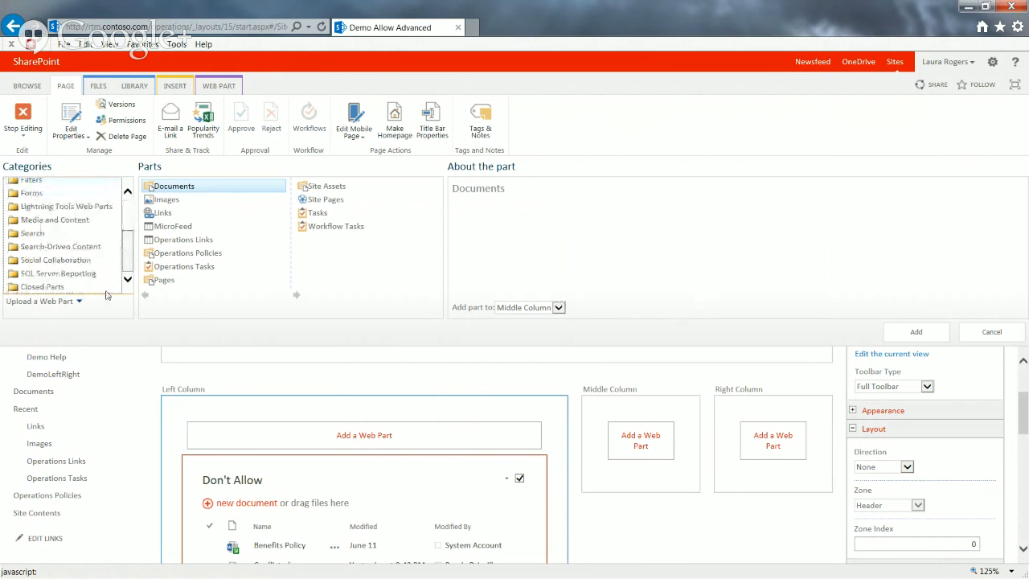
pyautogui.click(37, 291)
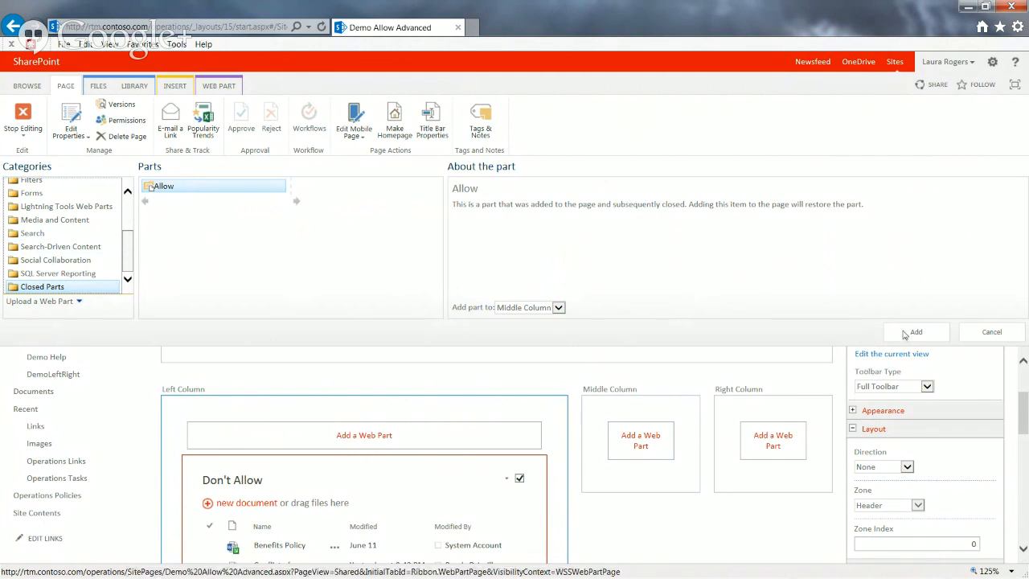
pyautogui.click(557, 308)
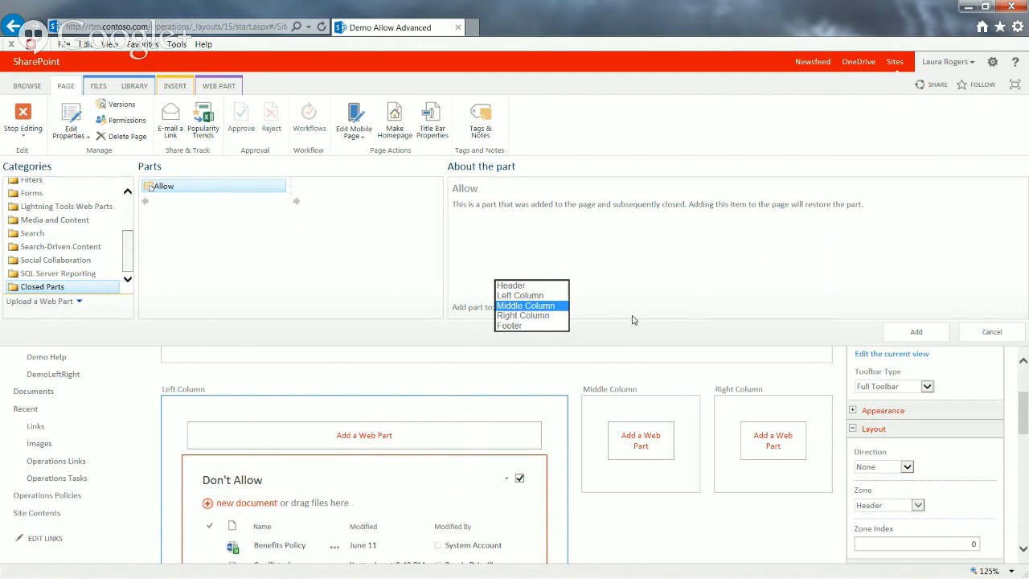
pyautogui.click(533, 312)
pyautogui.click(916, 332)
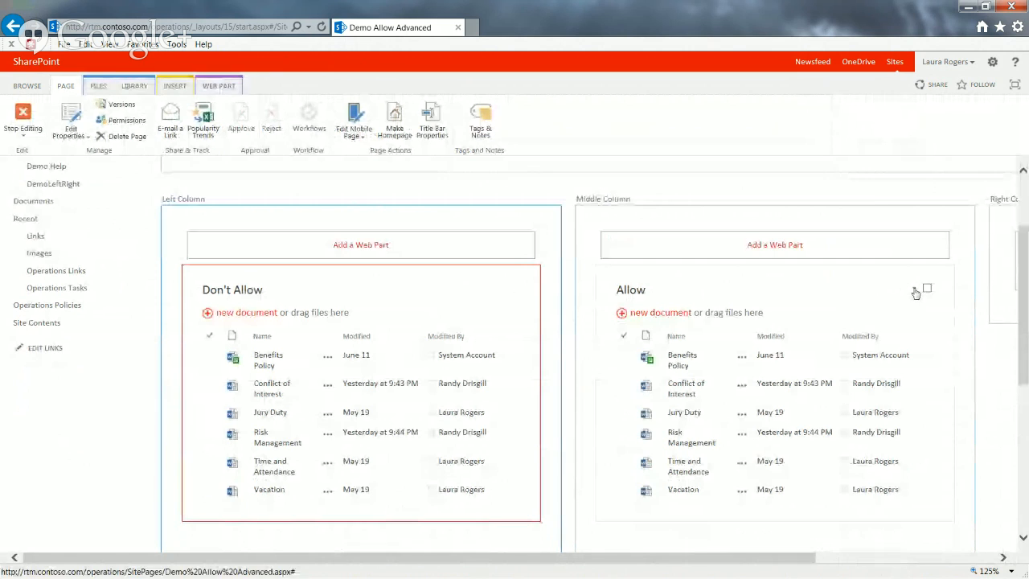
# Compare the commands offered for the Allow and Don't Allow web parts, and view the Allow web part's Advanced settings
pyautogui.click(913, 288)
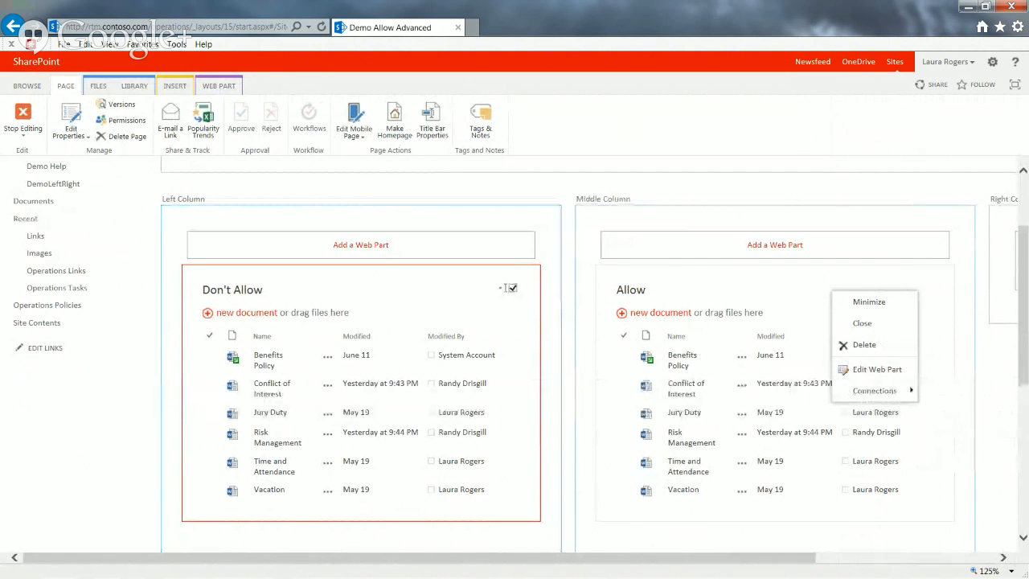
pyautogui.click(500, 287)
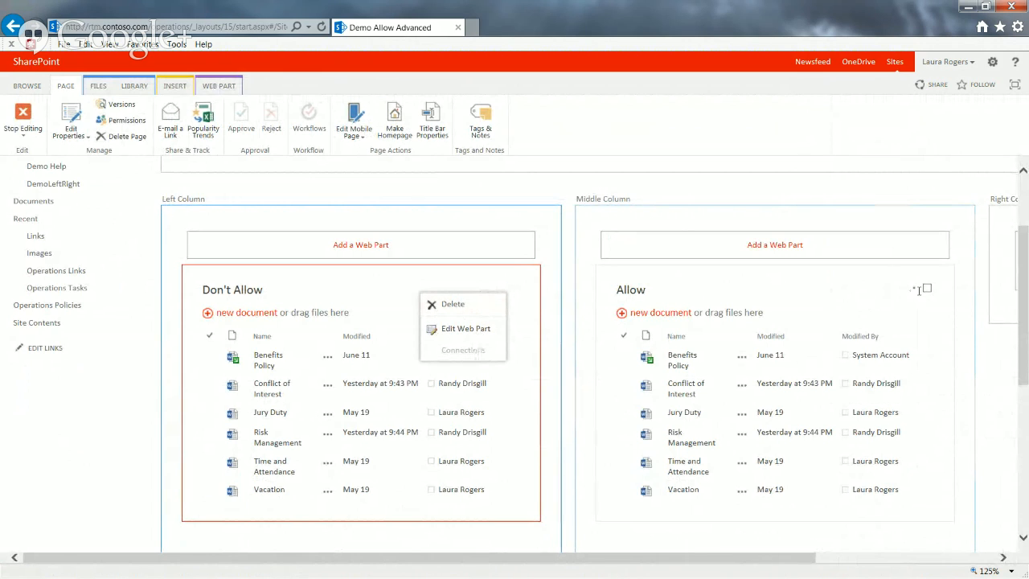
pyautogui.click(914, 288)
pyautogui.click(895, 368)
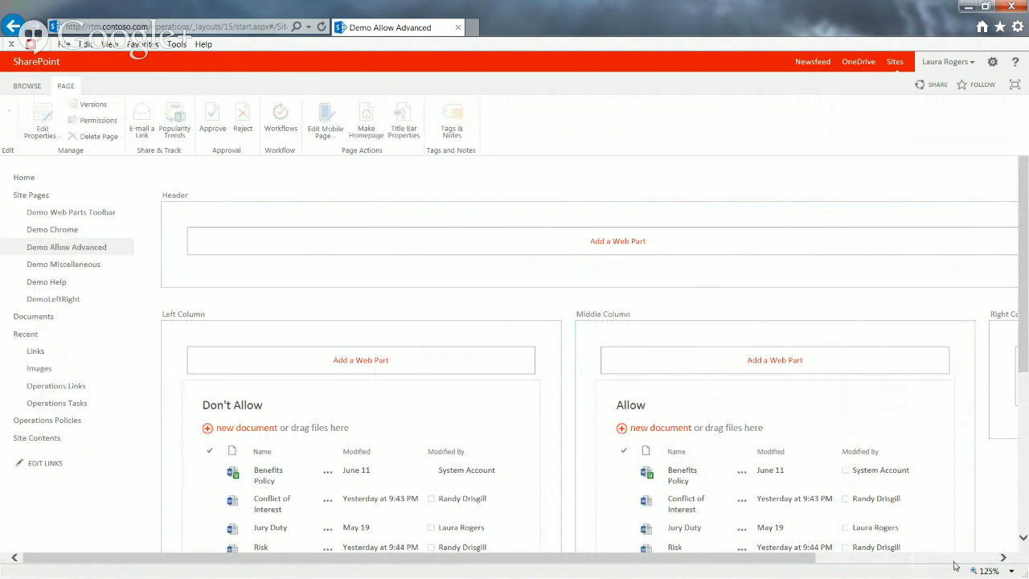
pyautogui.moveTo(1025, 431); pyautogui.dragTo(1024, 419)
pyautogui.click(884, 279)
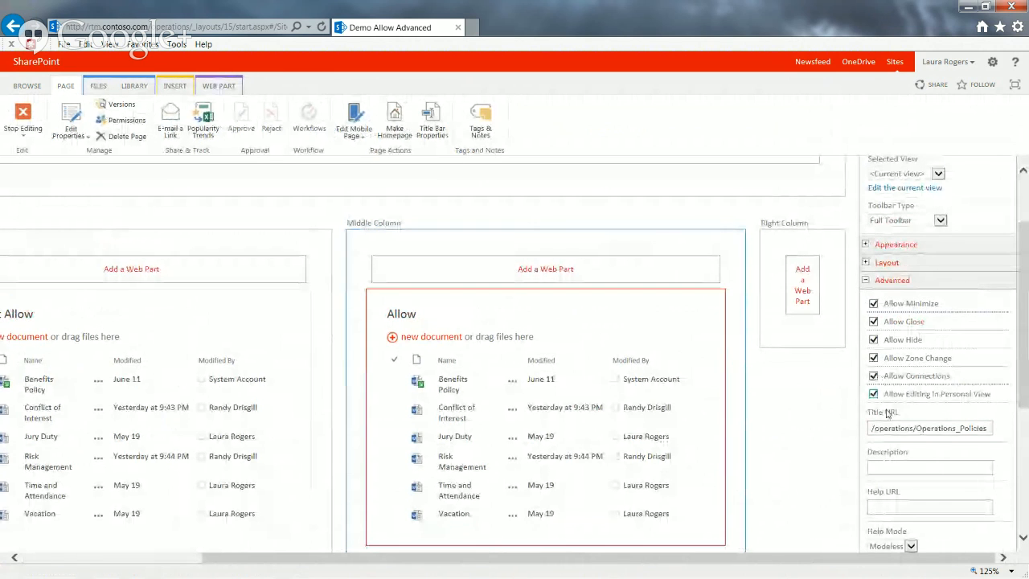
# Set the Allow web part to Hidden in its Layout settings, apply the change, and stop editing the page
pyautogui.click(866, 263)
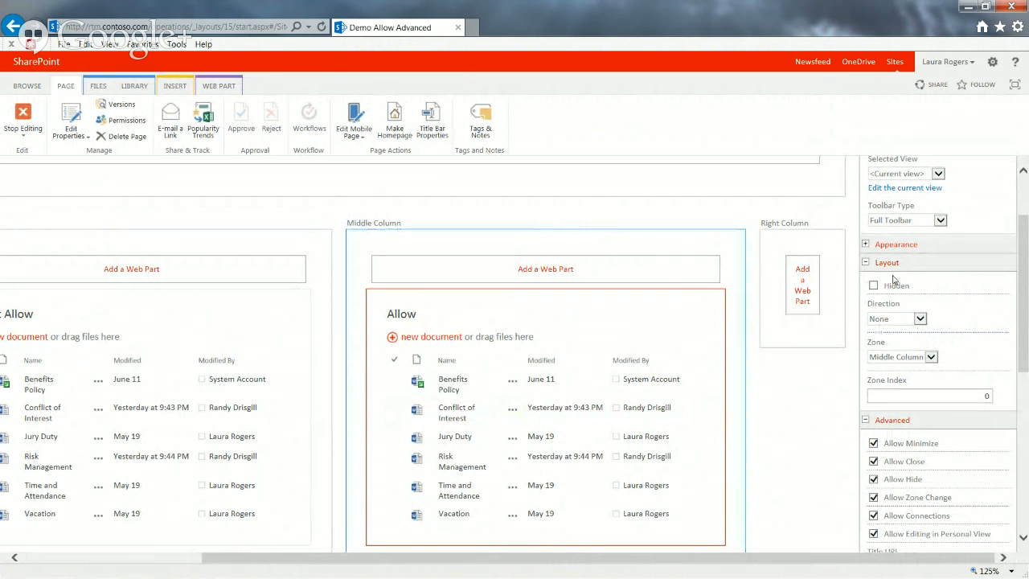
pyautogui.click(873, 286)
pyautogui.moveTo(1023, 331); pyautogui.dragTo(1023, 492)
pyautogui.click(891, 514)
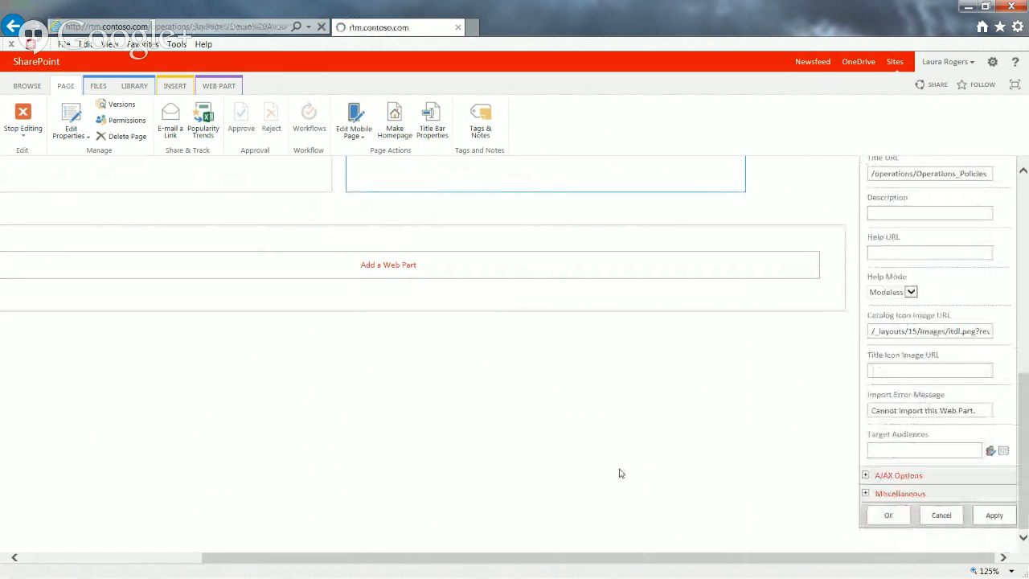
pyautogui.click(22, 117)
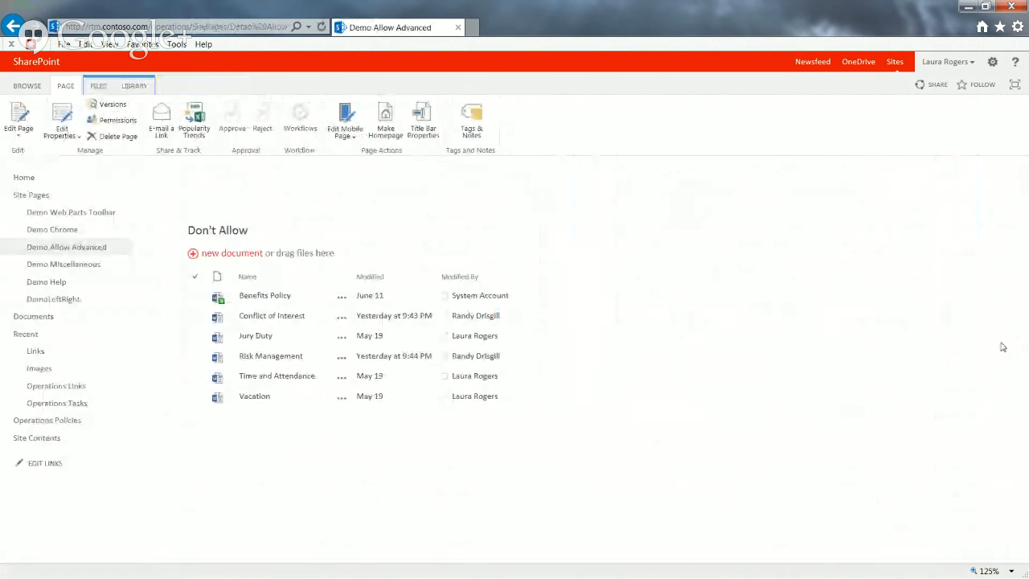
# Put the page back into edit mode and open the hidden Allow web part's Layout settings to view the Direction options
pyautogui.click(22, 117)
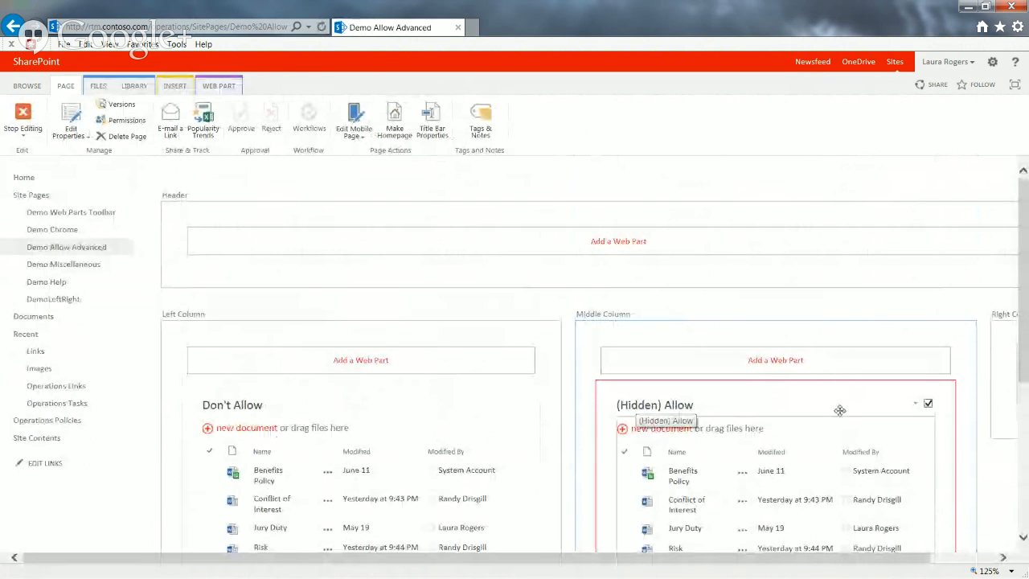
pyautogui.click(946, 556)
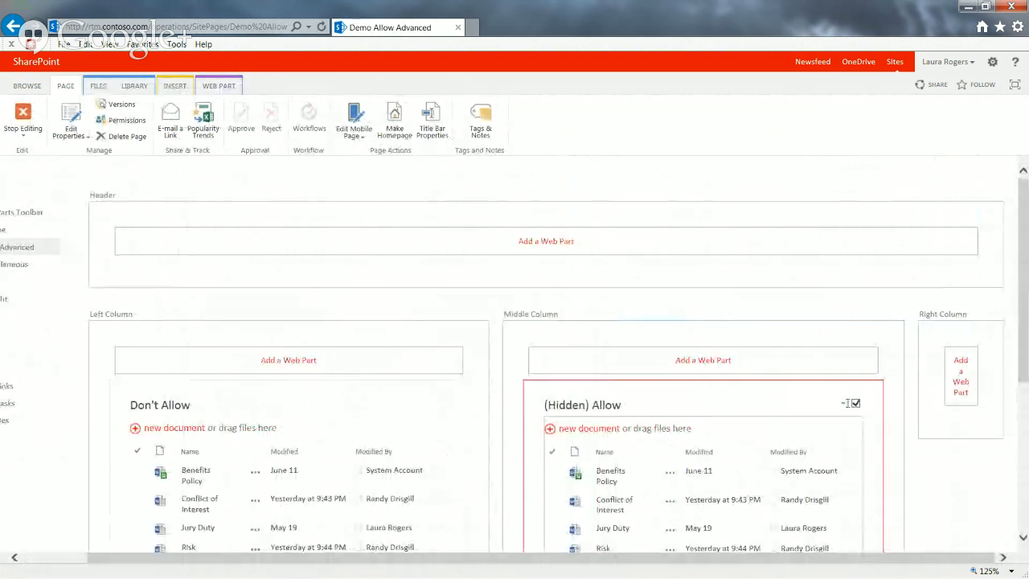
pyautogui.click(844, 403)
pyautogui.click(806, 485)
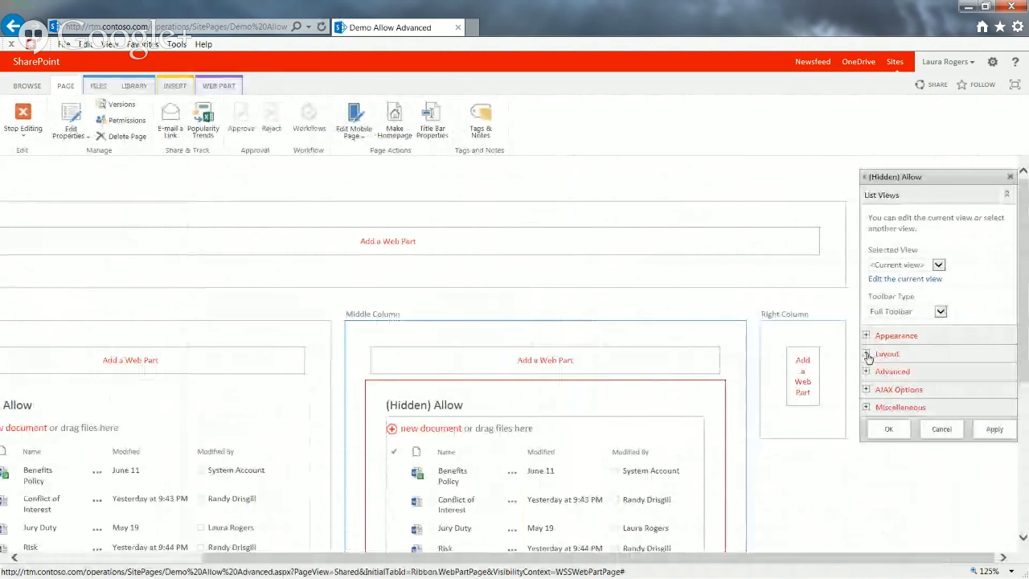
pyautogui.click(866, 354)
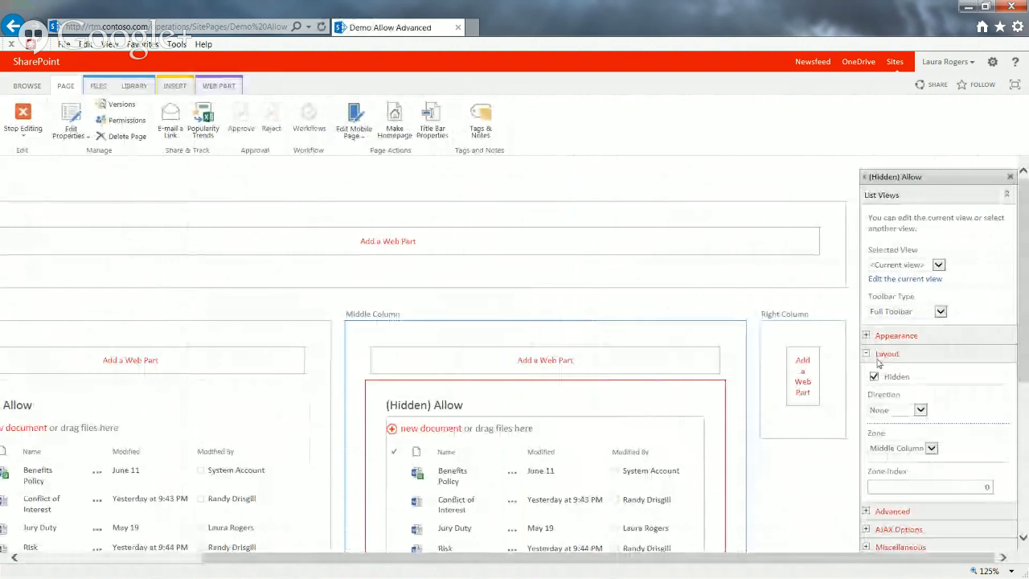
pyautogui.click(920, 410)
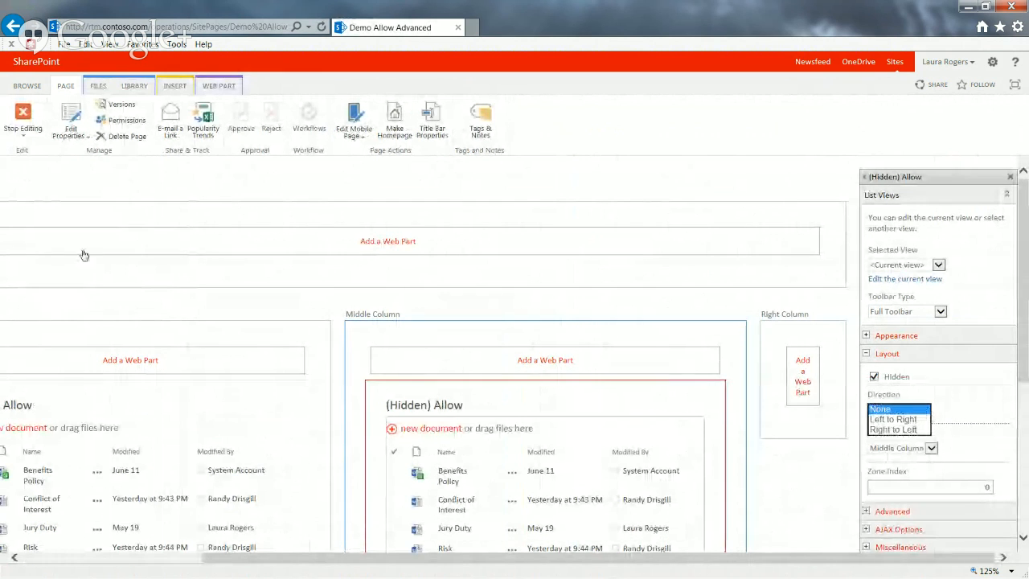
pyautogui.click(988, 406)
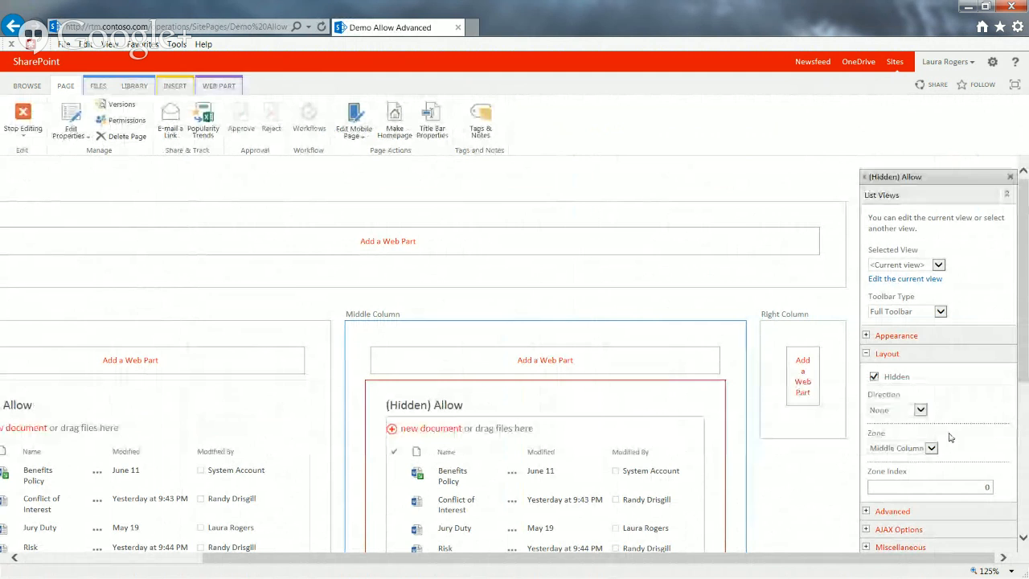
# Change the hidden Allow web part's Zone to Footer and check its placement on the page
pyautogui.scroll(-3, 1019, 359)
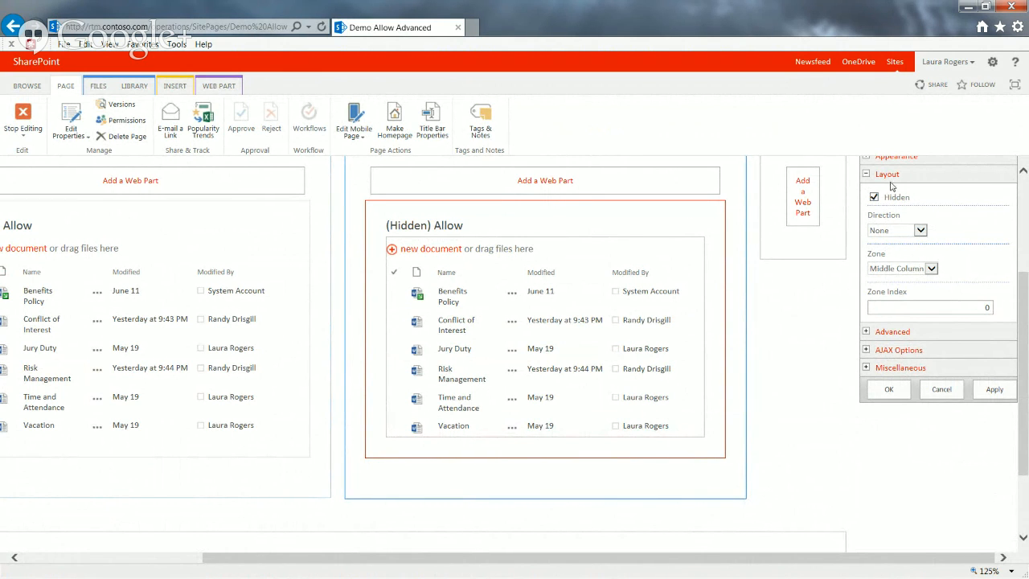
pyautogui.click(906, 272)
pyautogui.click(900, 288)
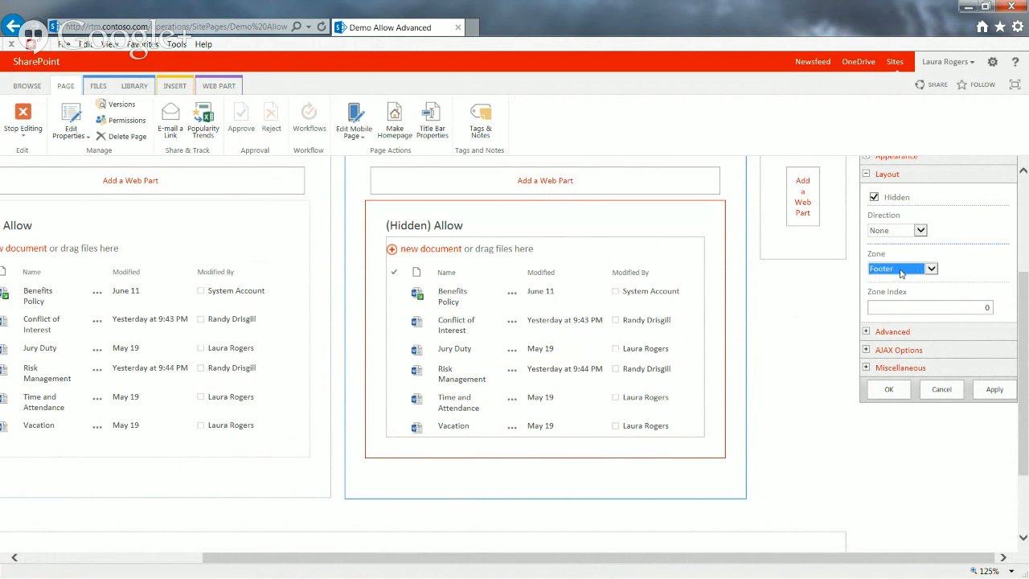
pyautogui.click(889, 389)
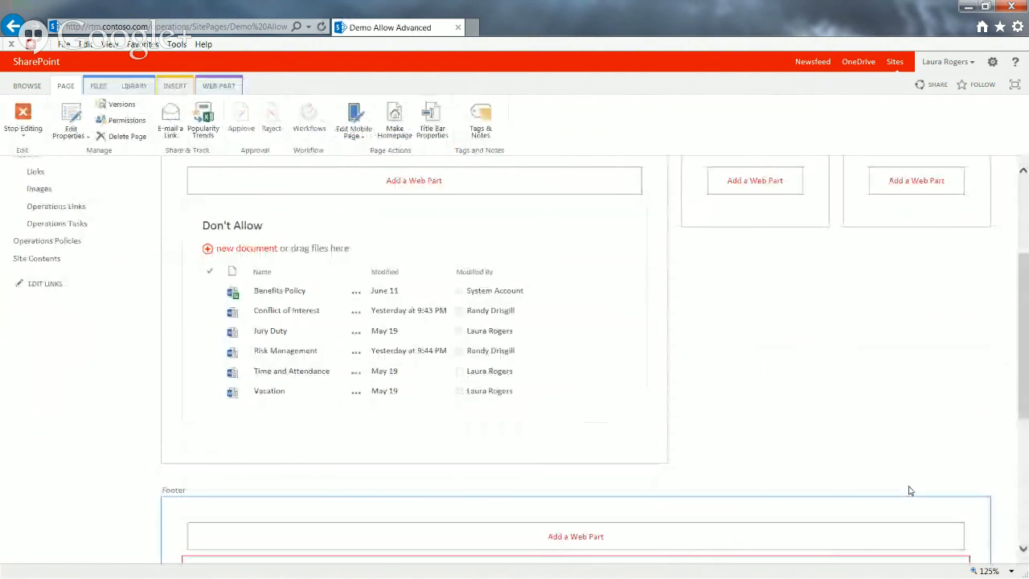
pyautogui.moveTo(1023, 402); pyautogui.dragTo(1007, 539)
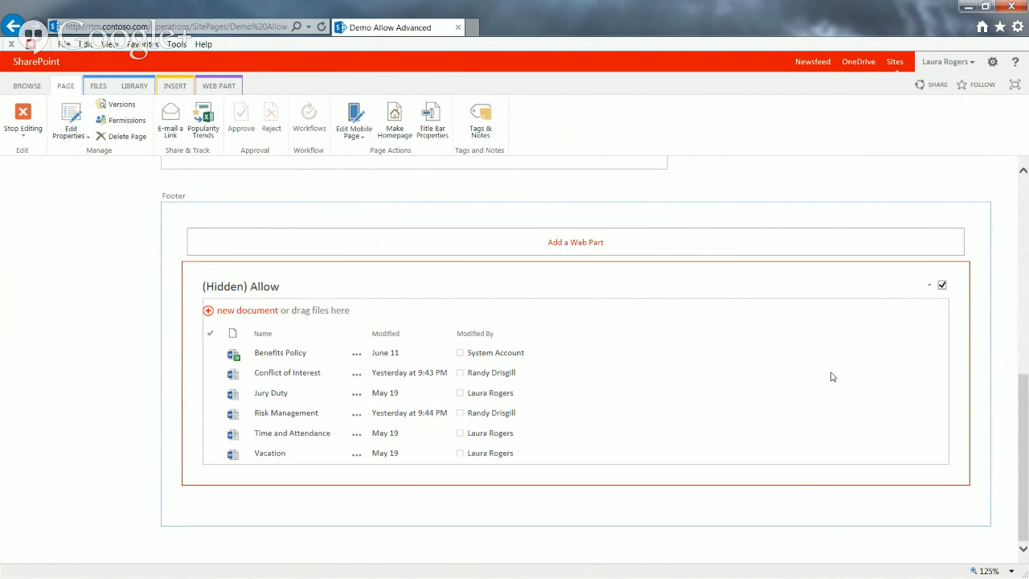
pyautogui.click(1025, 306)
pyautogui.moveTo(1025, 307); pyautogui.dragTo(1002, 476)
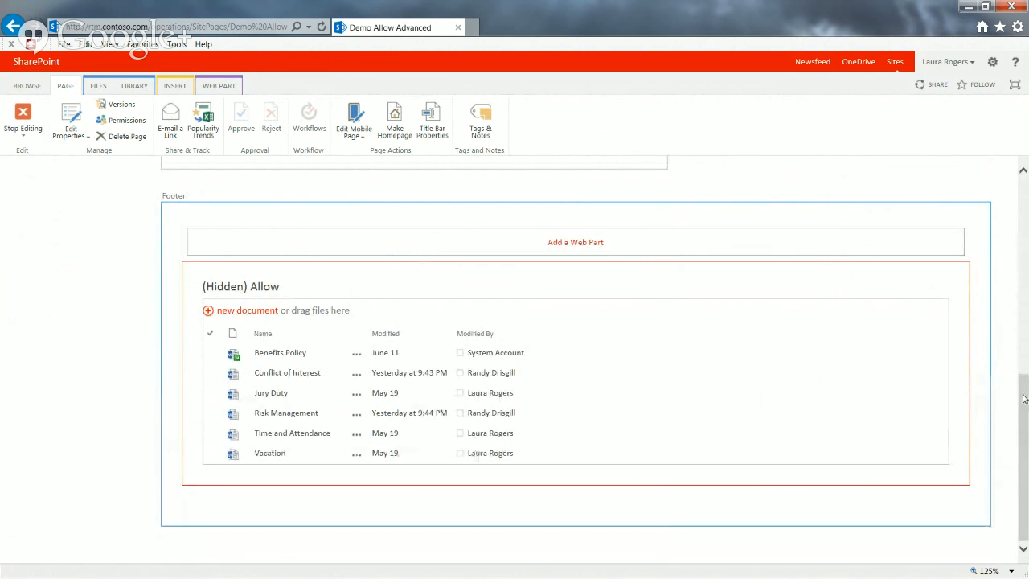
# Change the hidden Allow web part's Zone to Left Column with Zone Index 1 and apply the settings
pyautogui.moveTo(1024, 399)
pyautogui.mouseDown()
pyautogui.moveTo(1023, 409)
pyautogui.moveTo(1003, 262)
pyautogui.moveTo(1005, 393)
pyautogui.mouseUp()
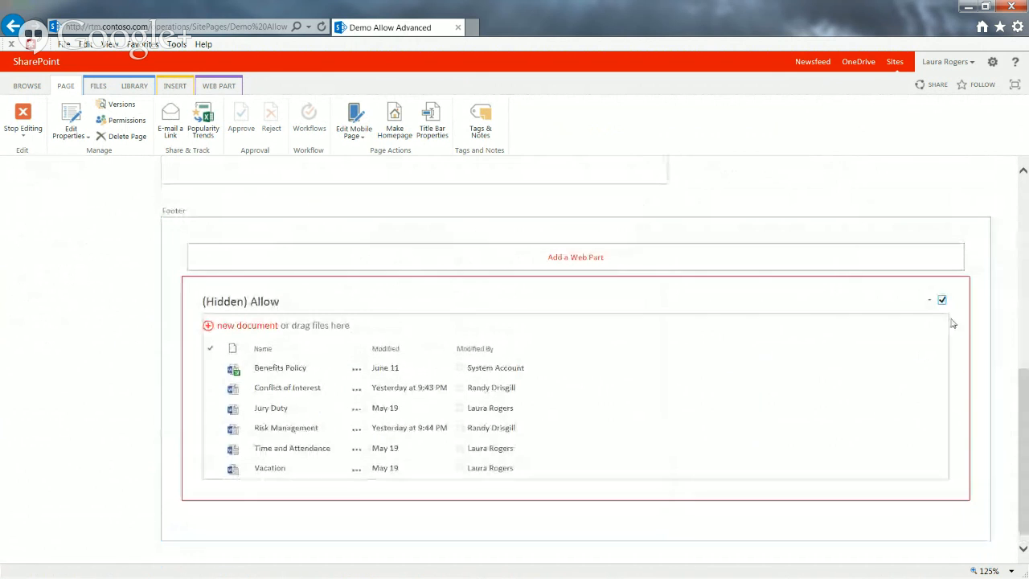
pyautogui.click(931, 306)
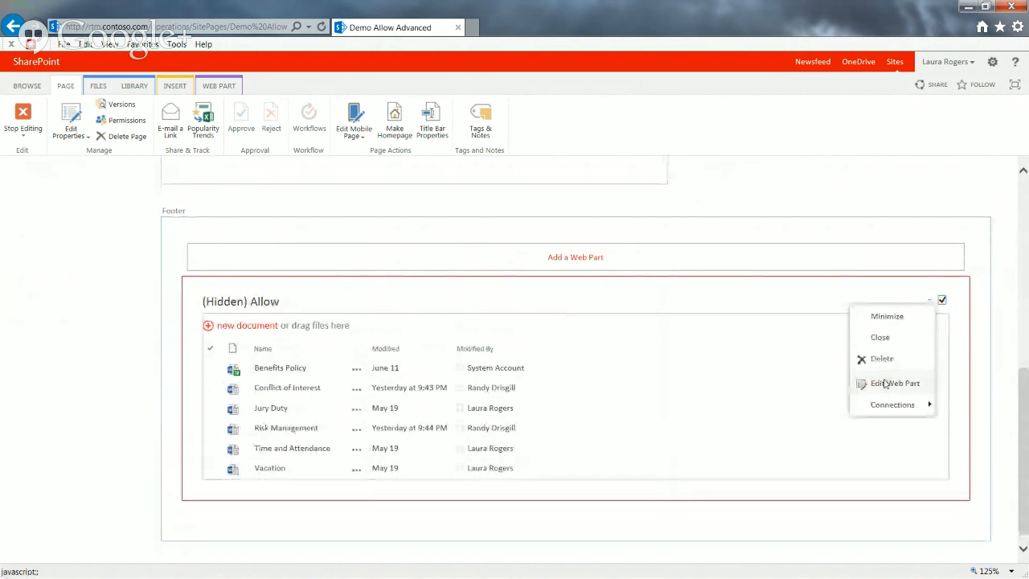
pyautogui.click(892, 381)
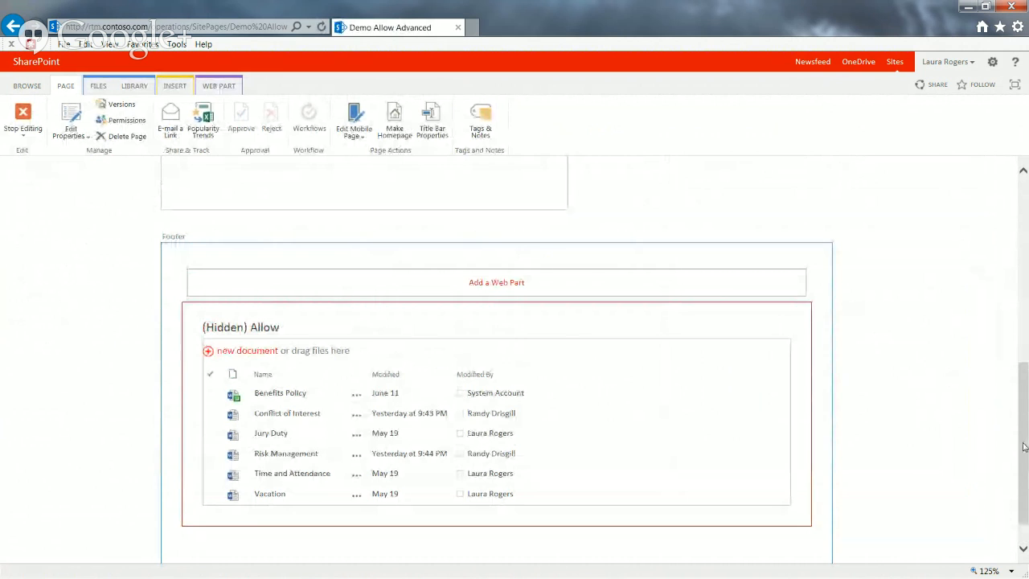
pyautogui.moveTo(1024, 447); pyautogui.dragTo(1013, 281)
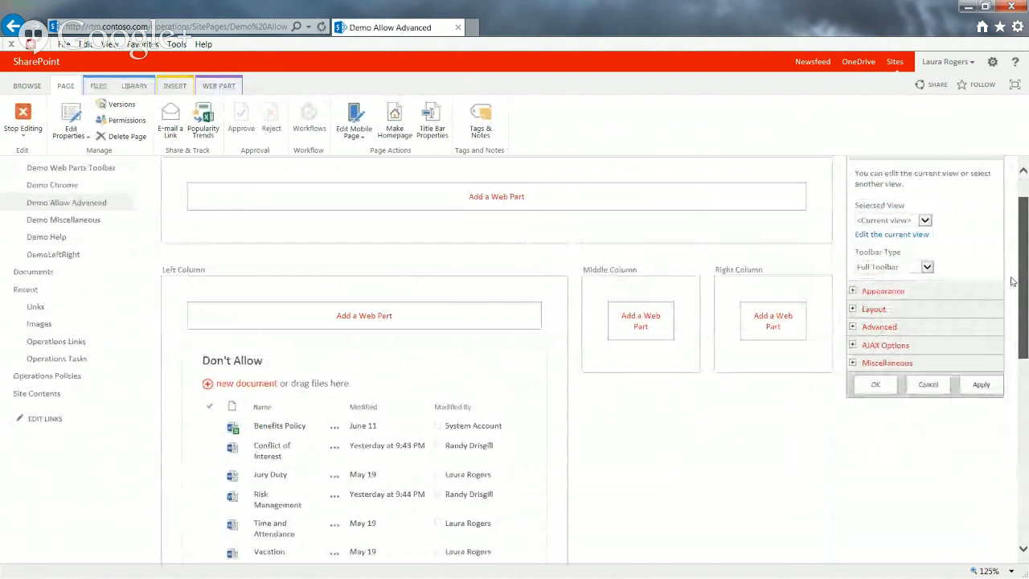
pyautogui.click(853, 310)
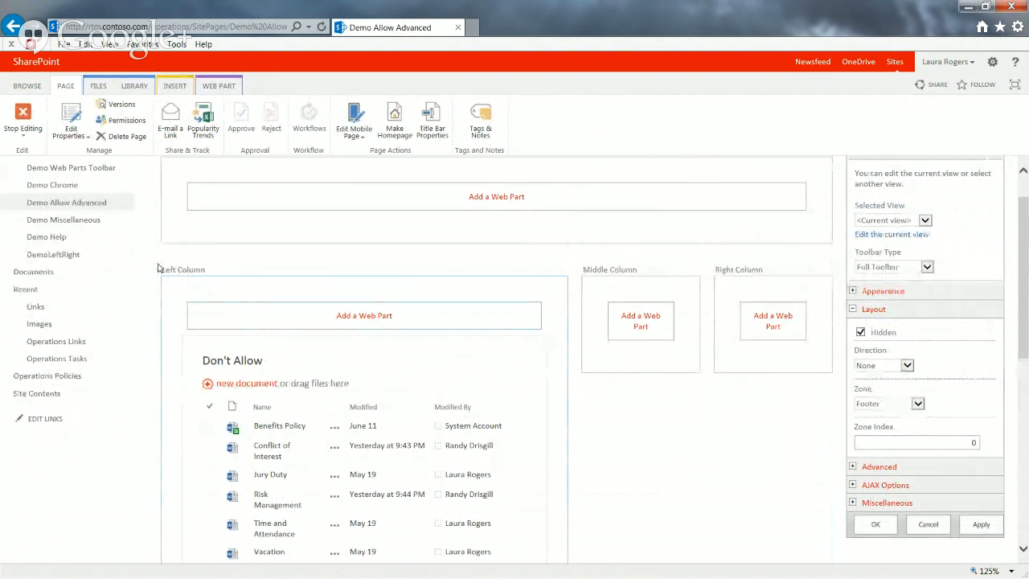
pyautogui.click(882, 405)
pyautogui.click(880, 375)
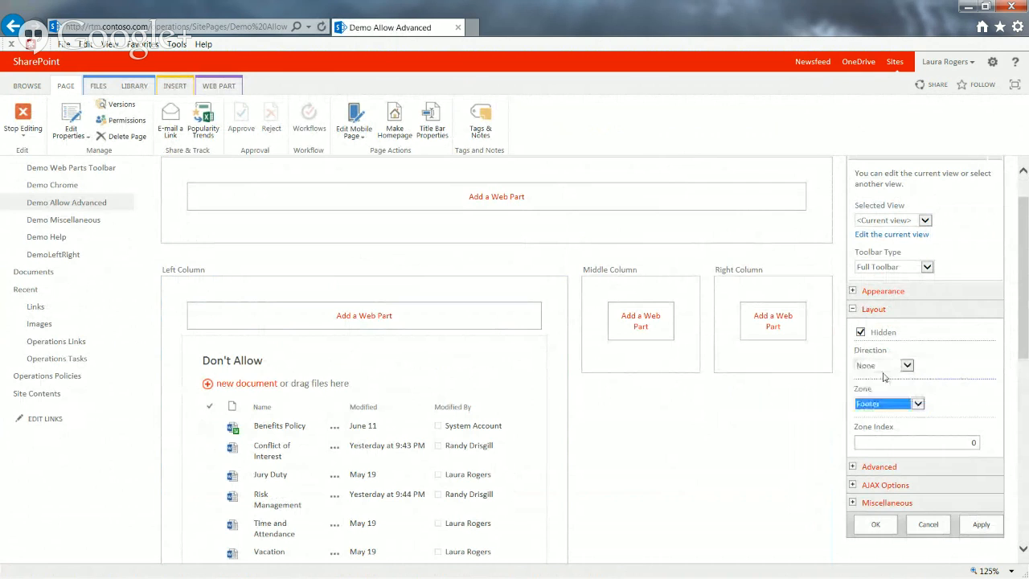
pyautogui.click(930, 442)
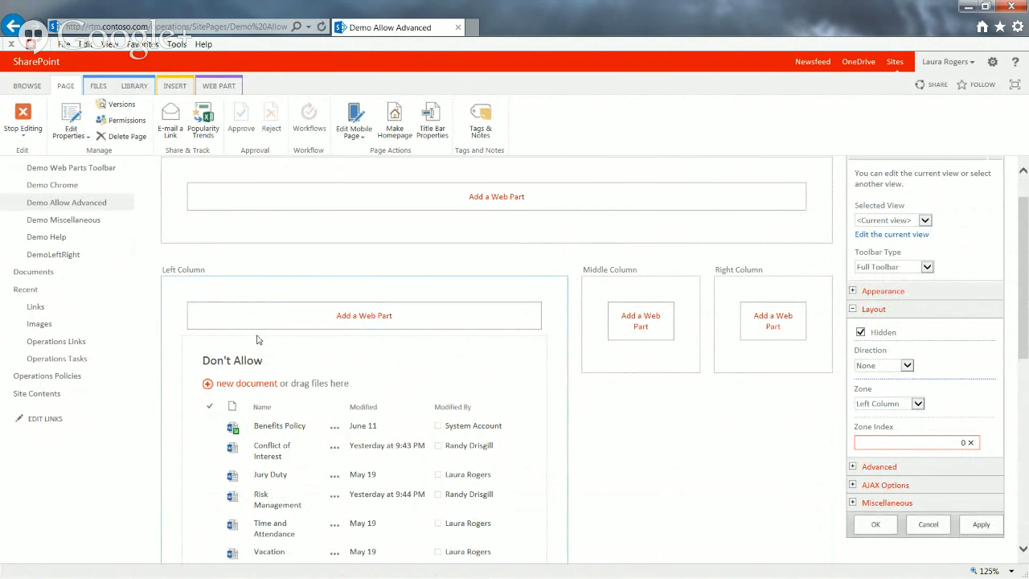
pyautogui.moveTo(945, 442); pyautogui.dragTo(982, 447)
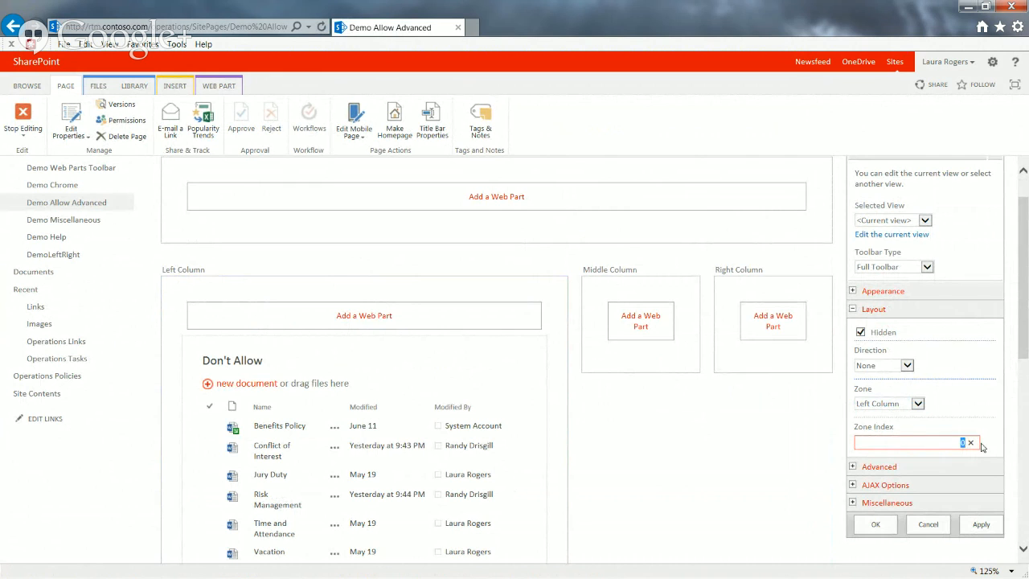
pyautogui.write('1')
pyautogui.click(875, 524)
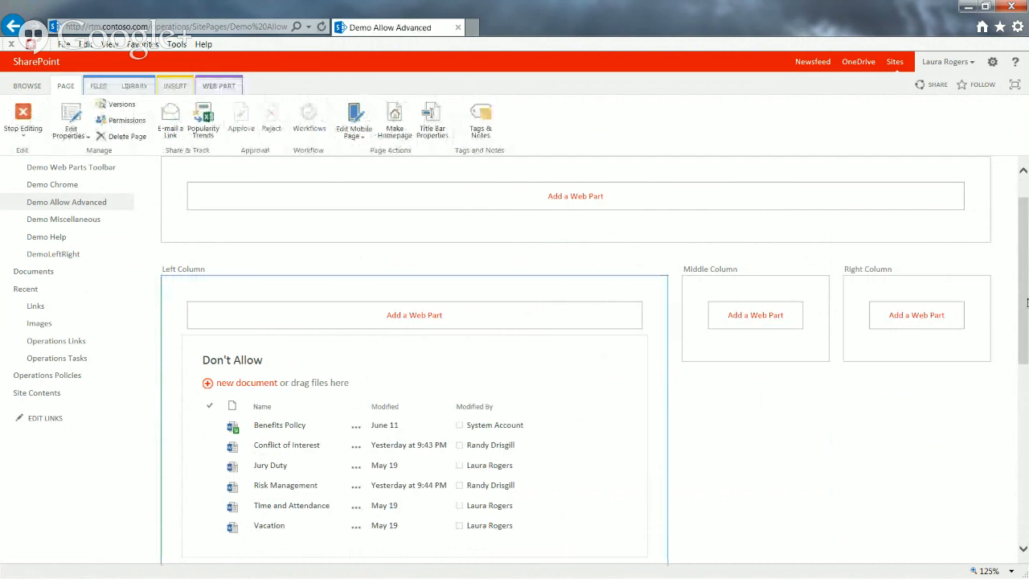
# Check the Allow web part's placement in the Left Column, stop editing, and open the Operations site's home page
pyautogui.moveTo(1026, 298); pyautogui.dragTo(1018, 345)
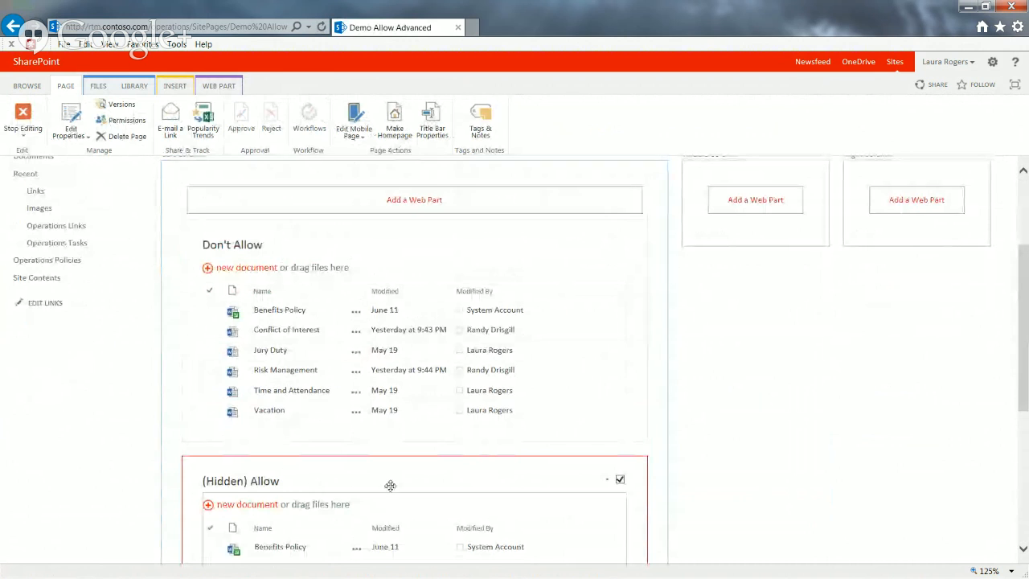
pyautogui.moveTo(1020, 402); pyautogui.dragTo(1022, 328)
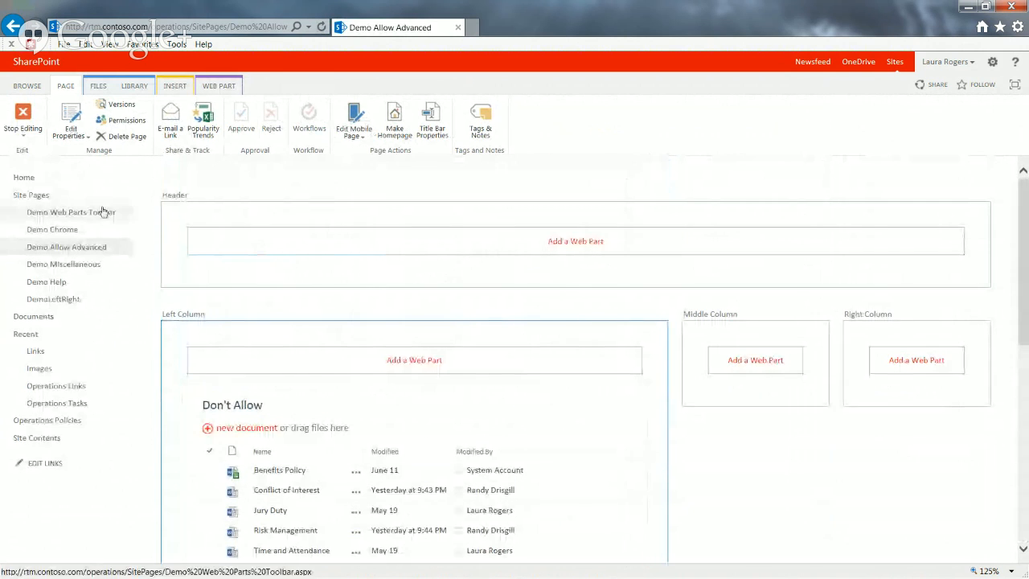
pyautogui.click(22, 116)
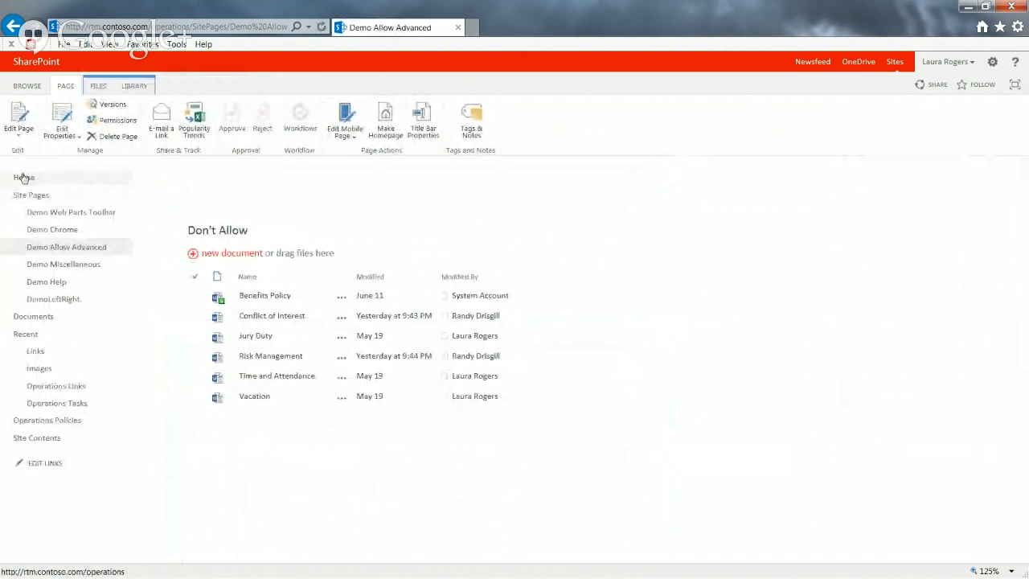
pyautogui.click(26, 179)
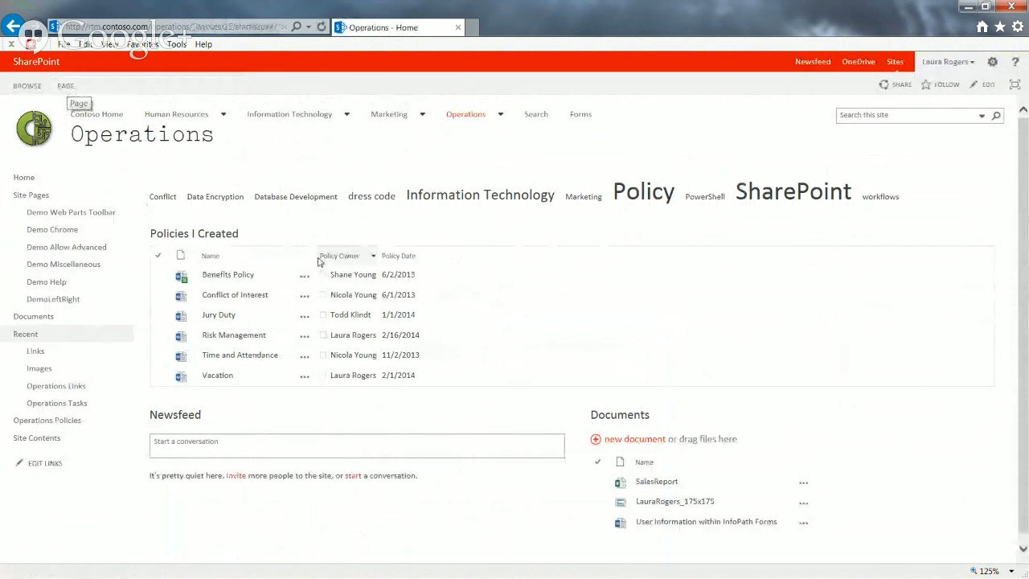
# Edit the Operations home page and open the Documents web part's Layout settings to view the Direction options
pyautogui.click(67, 86)
pyautogui.click(17, 117)
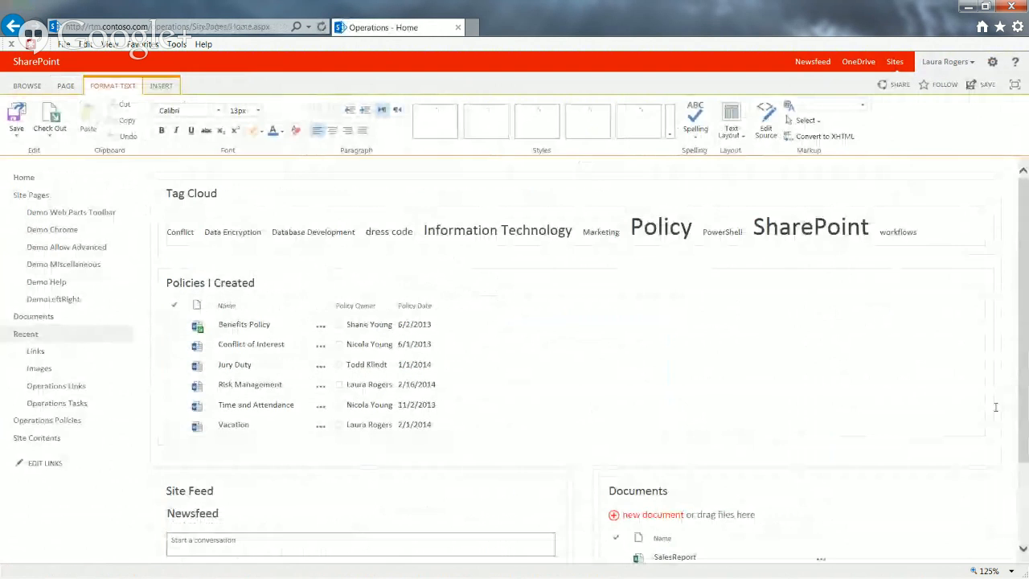
pyautogui.click(965, 488)
pyautogui.click(931, 548)
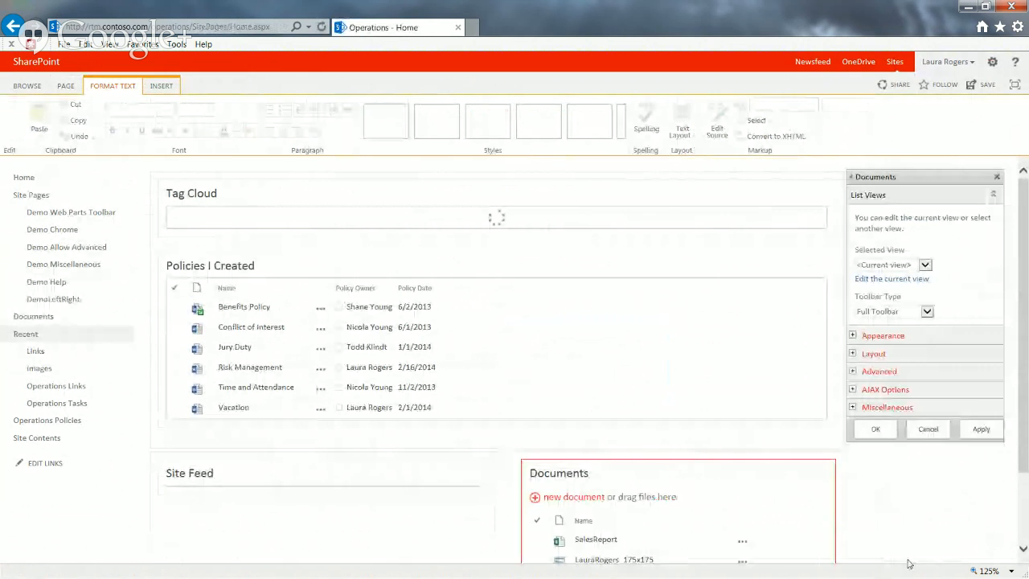
pyautogui.click(853, 355)
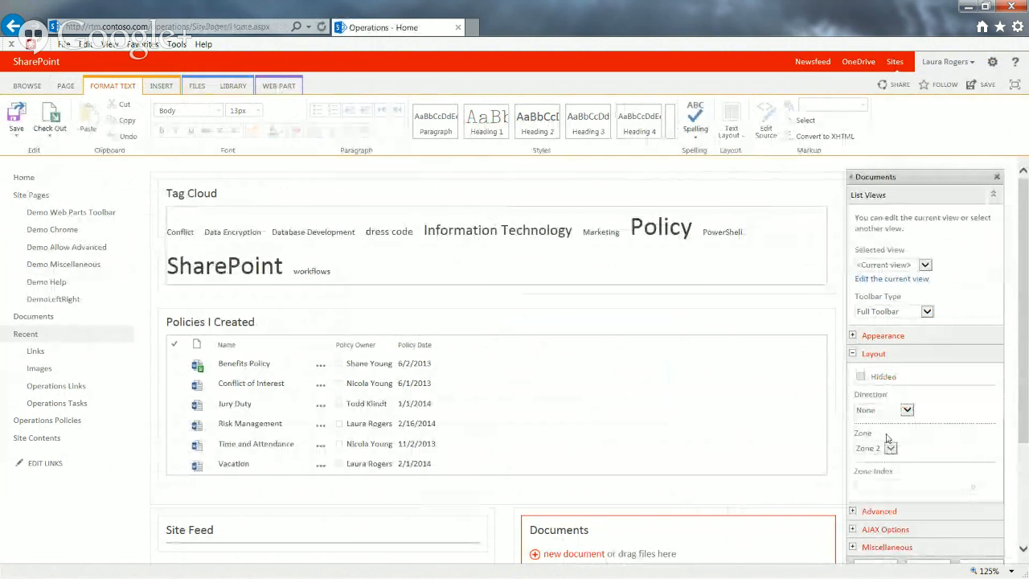
pyautogui.click(907, 410)
pyautogui.click(924, 428)
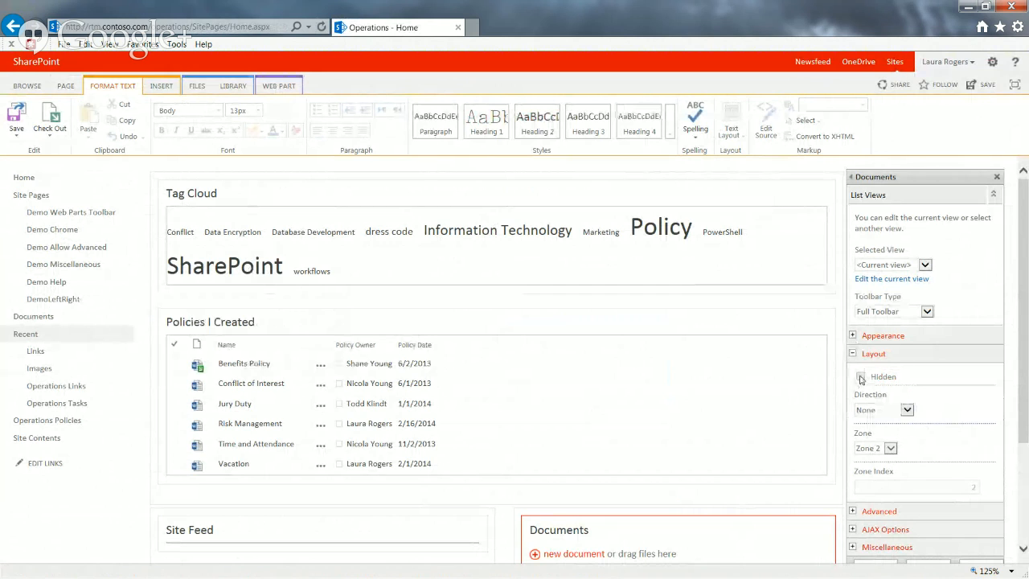
# Move the Documents web part into the left column, below the Site Feed web part
pyautogui.scroll(-3, 1019, 380)
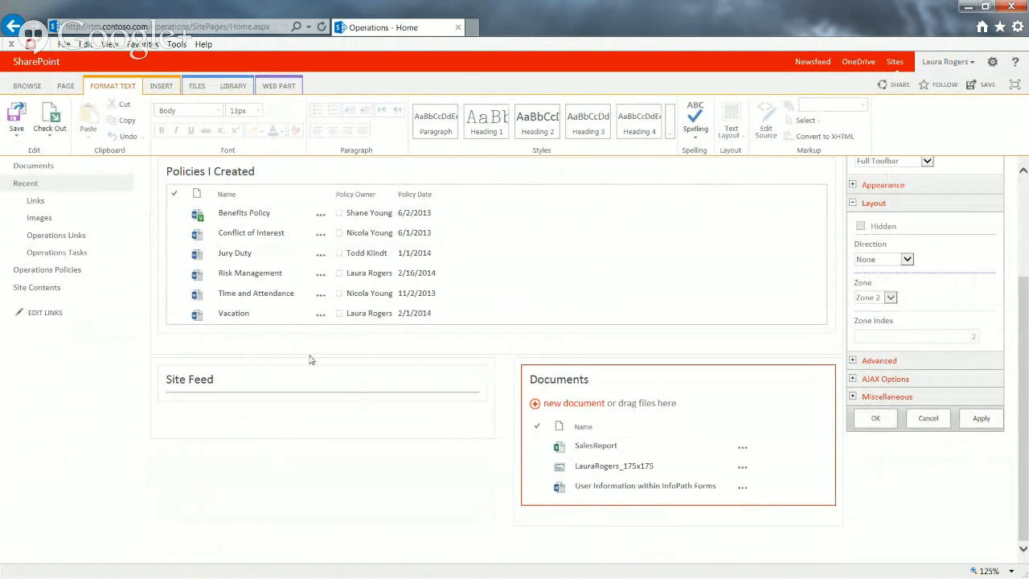
pyautogui.click(678, 370)
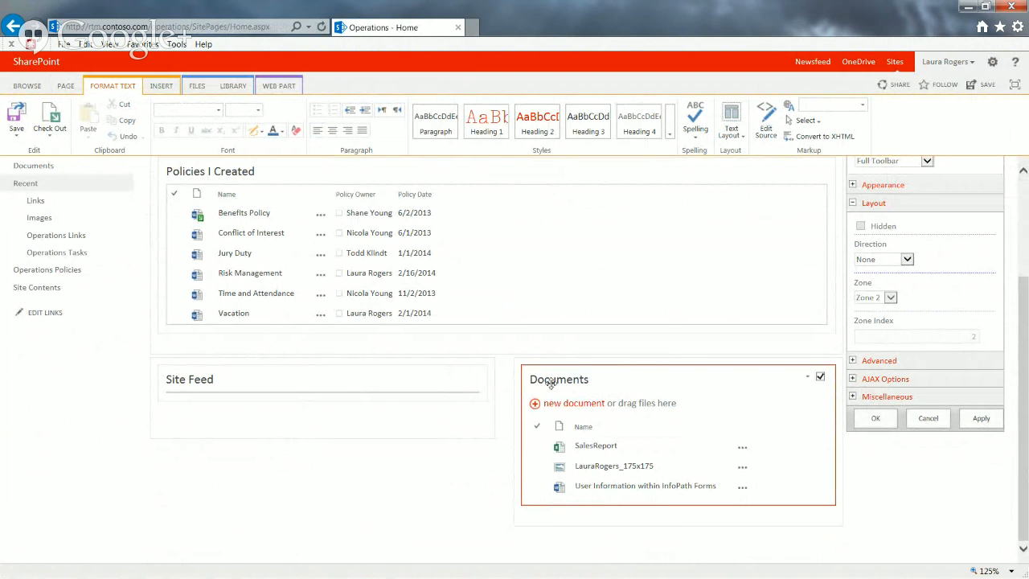
pyautogui.click(176, 422)
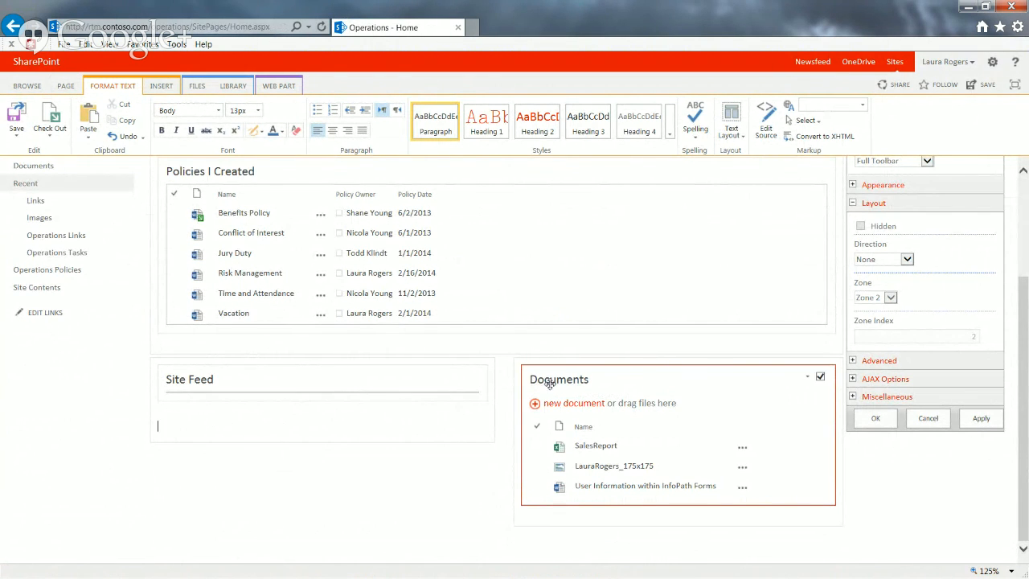
pyautogui.moveTo(549, 384); pyautogui.dragTo(464, 389)
pyautogui.moveTo(178, 423); pyautogui.dragTo(160, 423)
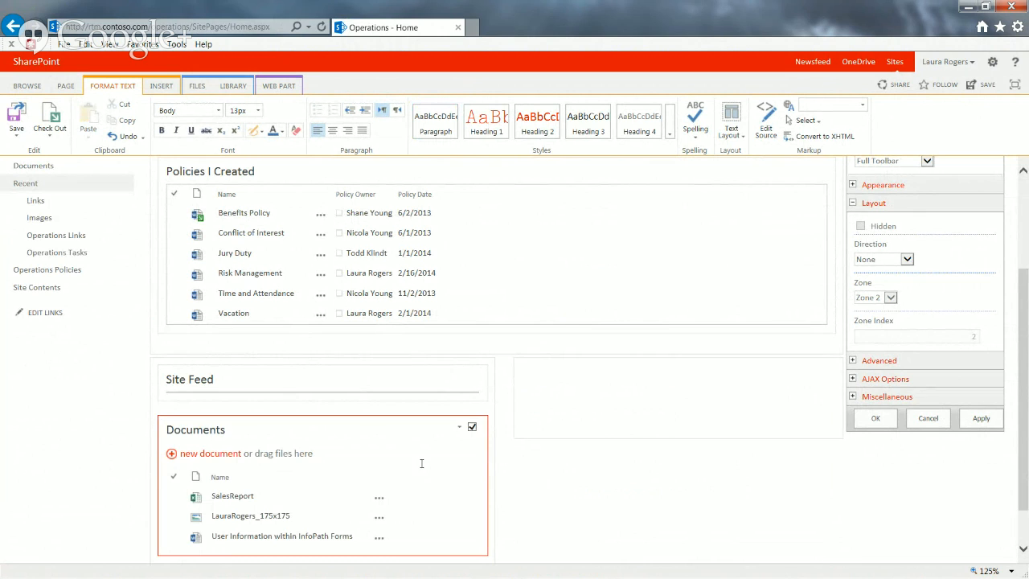
# Move the Documents web part back into the empty right column and leave the page's edit mode
pyautogui.click(574, 370)
pyautogui.click(567, 378)
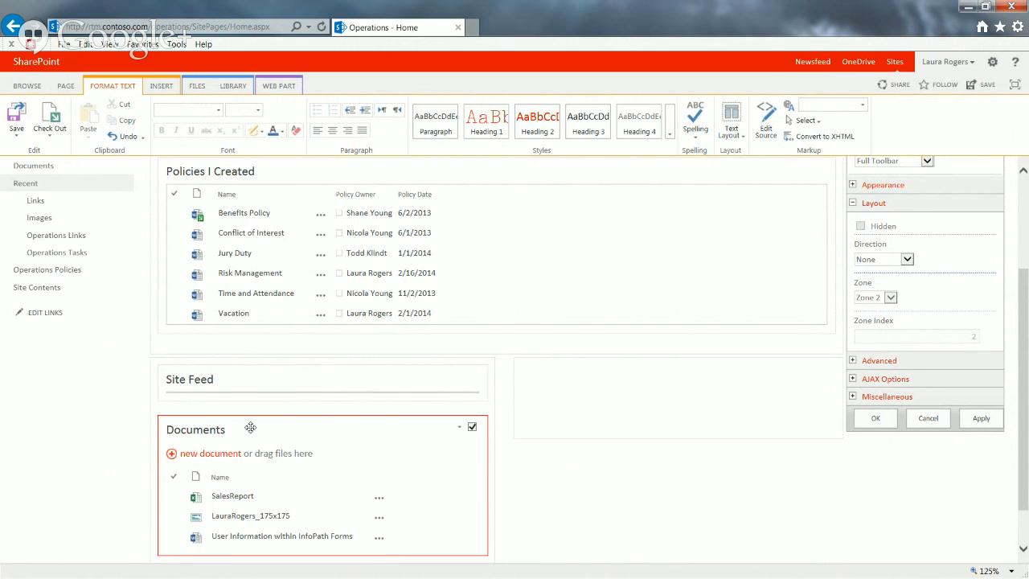
pyautogui.moveTo(547, 370); pyautogui.dragTo(546, 370)
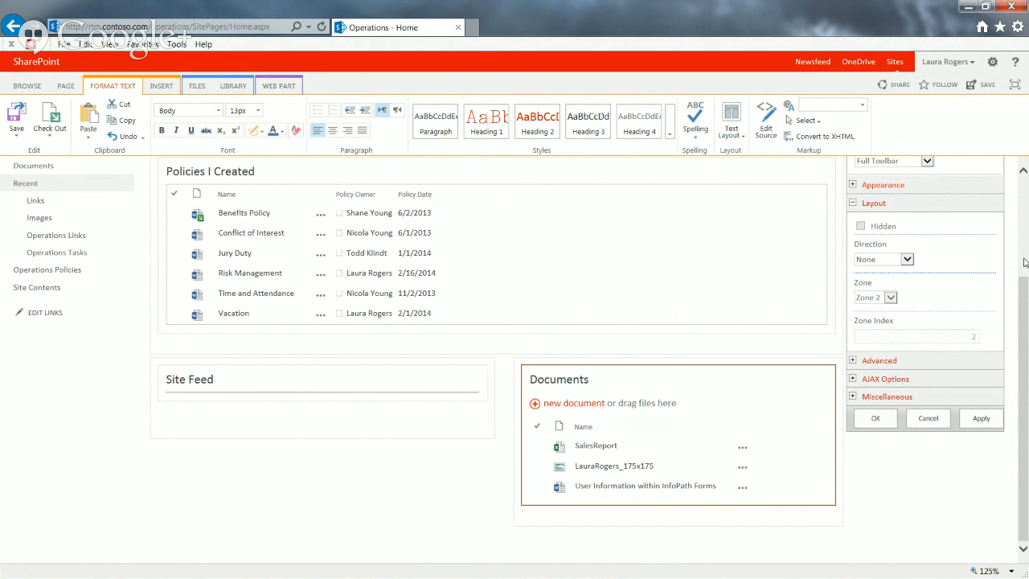
pyautogui.scroll(3, 1024, 263)
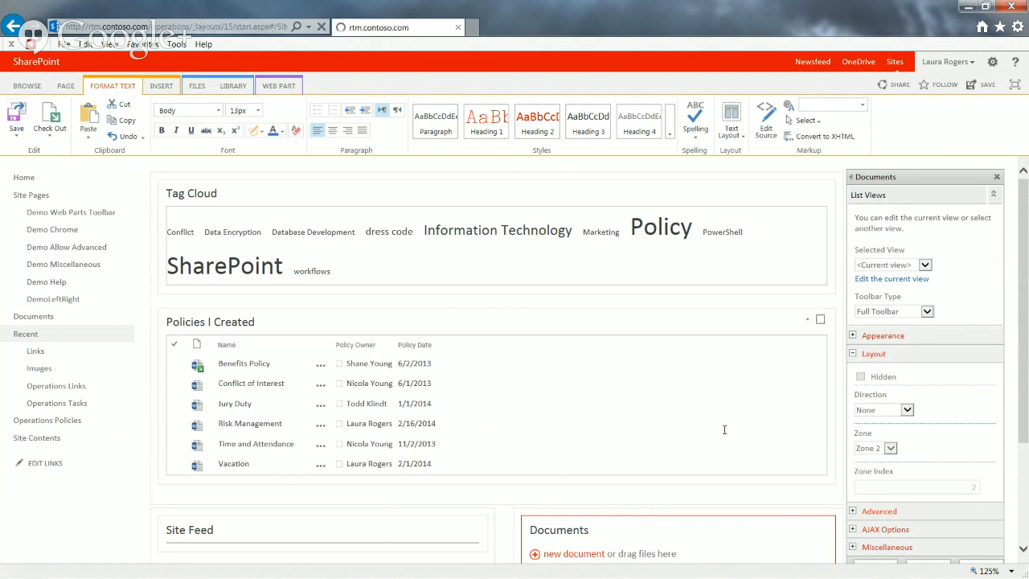
# Review the Operations site's full list of site features and open the DemoLeftRight page
pyautogui.click(991, 62)
pyautogui.click(958, 226)
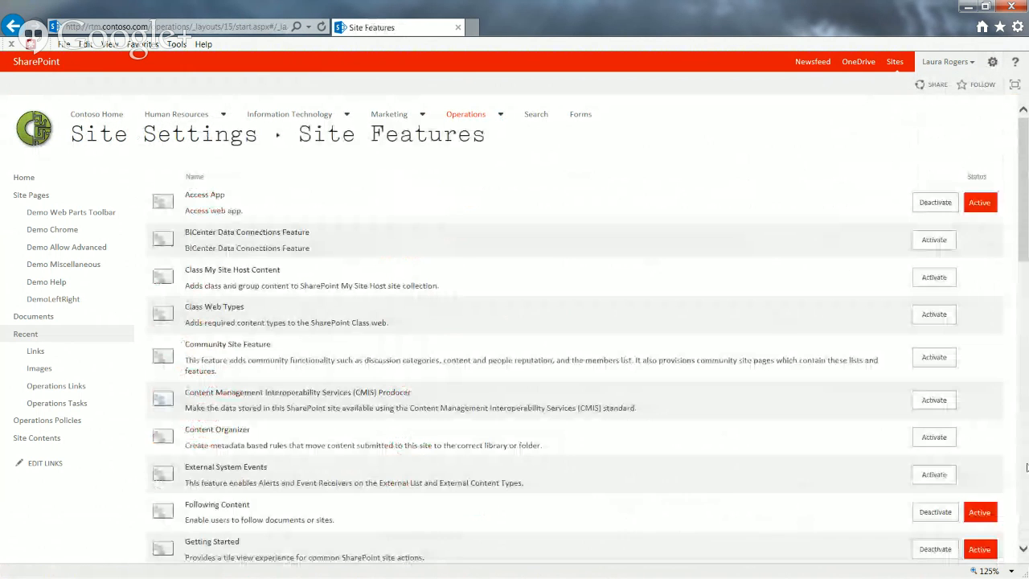
pyautogui.moveTo(1026, 466); pyautogui.dragTo(1025, 538)
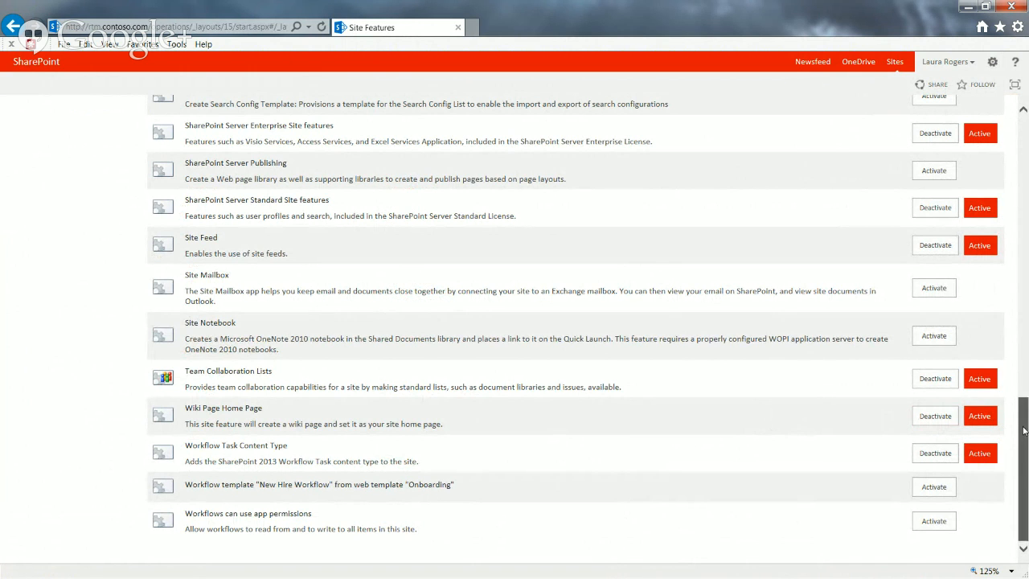
pyautogui.moveTo(1023, 430); pyautogui.dragTo(1023, 149)
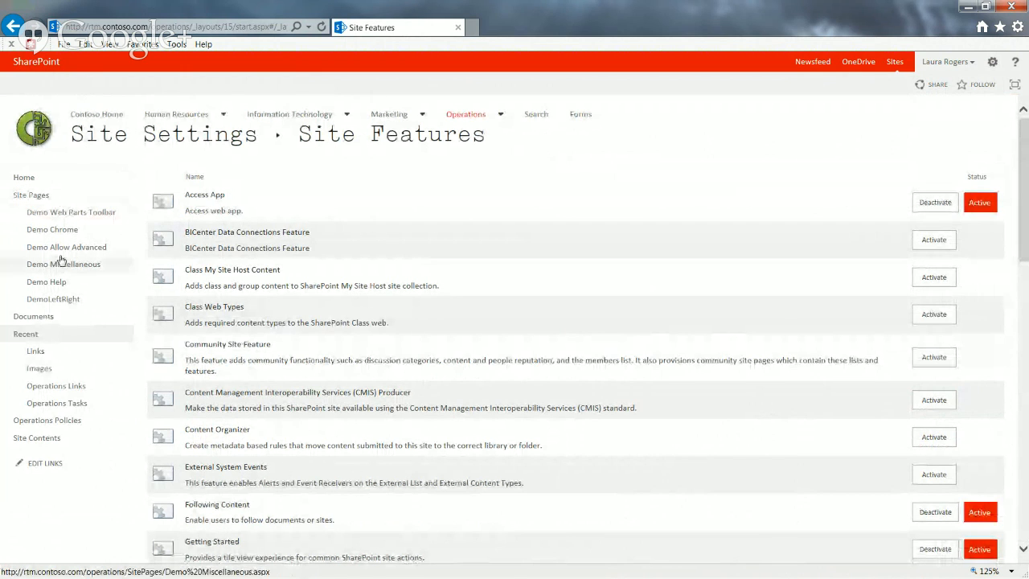
pyautogui.click(55, 297)
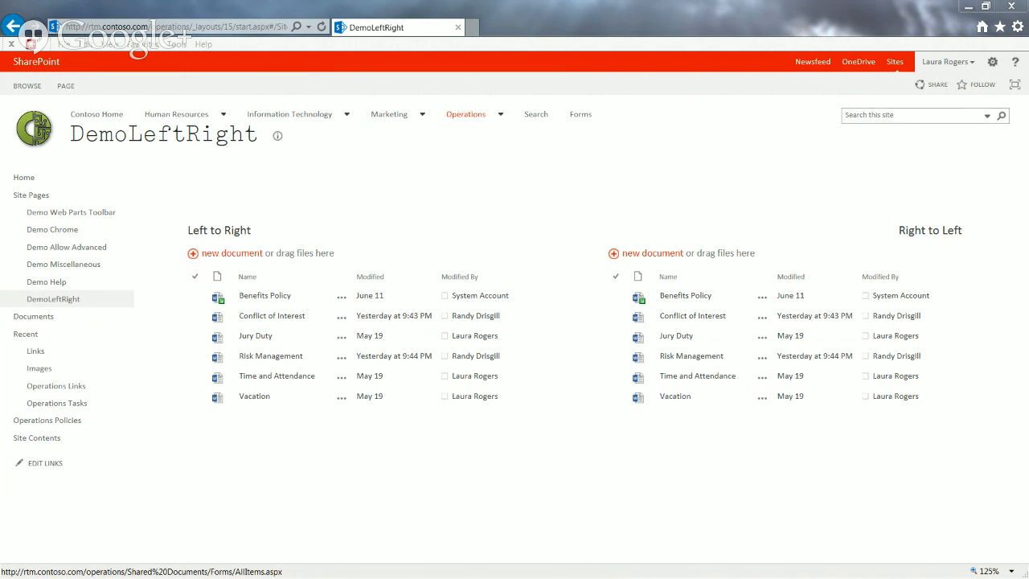
# Load the "Use the List View Web Part" Office article in a new browser tab, skim it, and return to DemoLeftRight
pyautogui.click(473, 27)
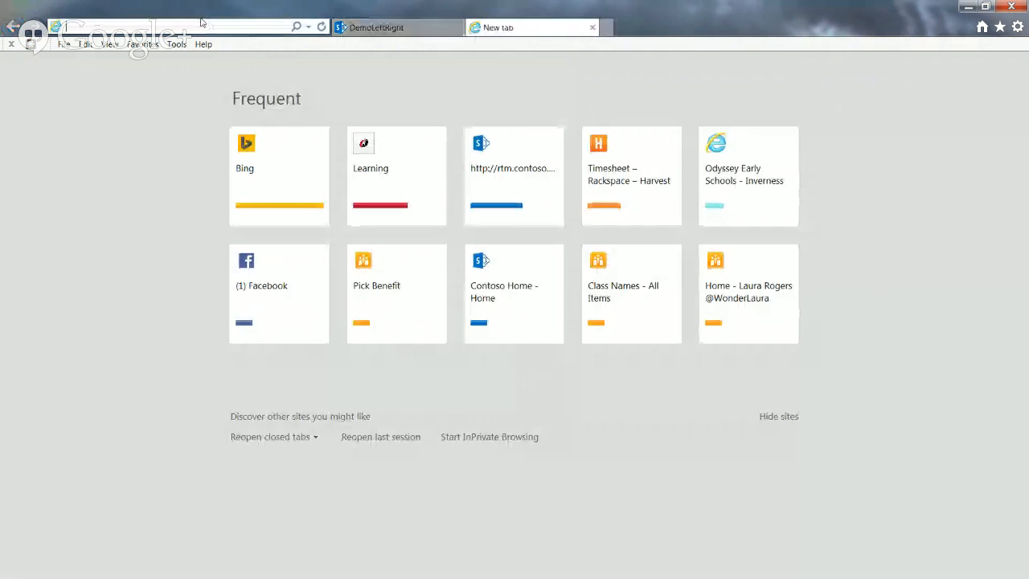
pyautogui.click(193, 27)
pyautogui.hotkey('ctrl', 'v')
pyautogui.press('Return')
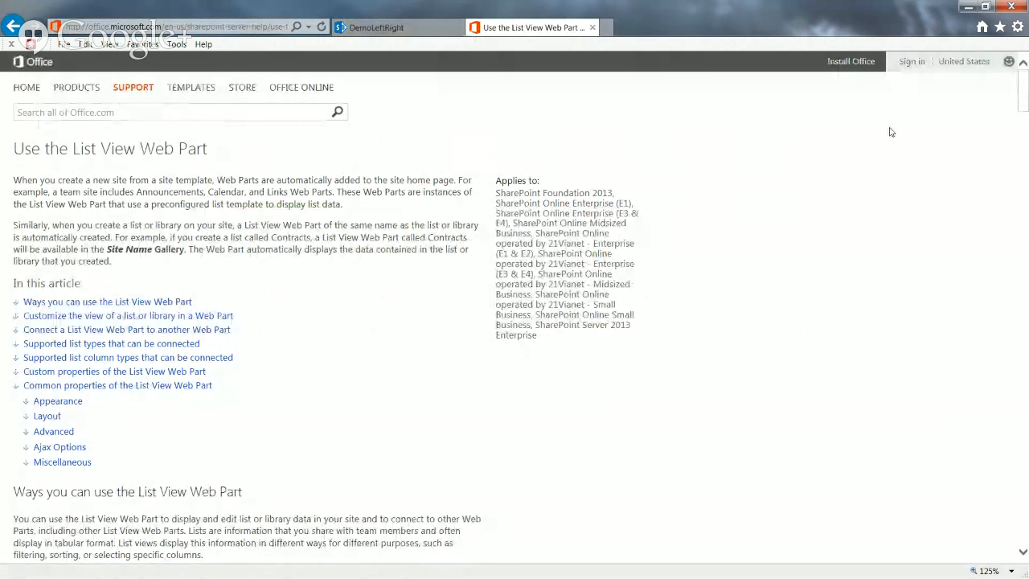
pyautogui.moveTo(1022, 101); pyautogui.dragTo(1011, 373)
pyautogui.hotkey('ctrl', 'Tab')
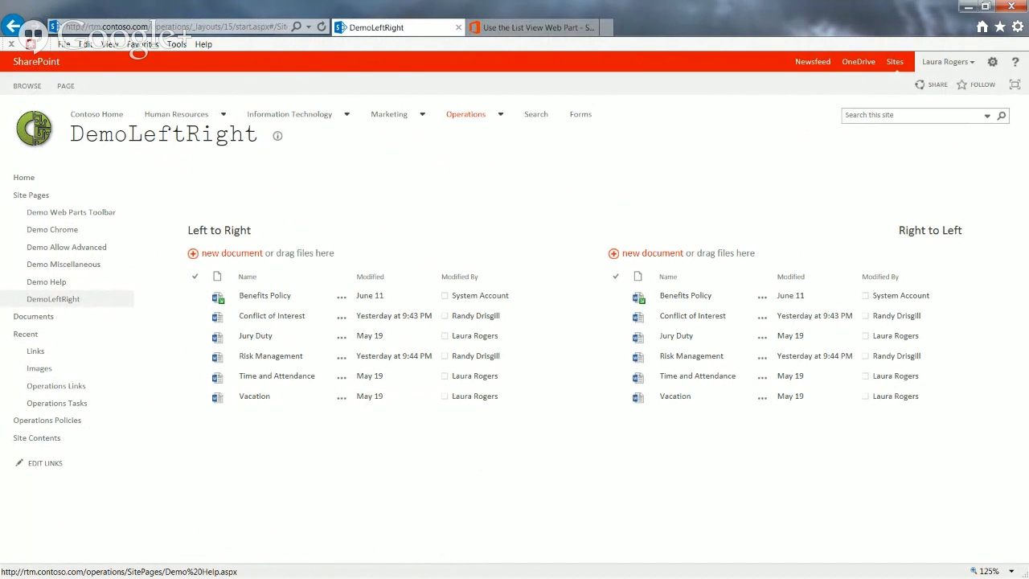
# Put the Demo Help page into edit mode and view the Operations Policies web part's menu commands
pyautogui.click(57, 286)
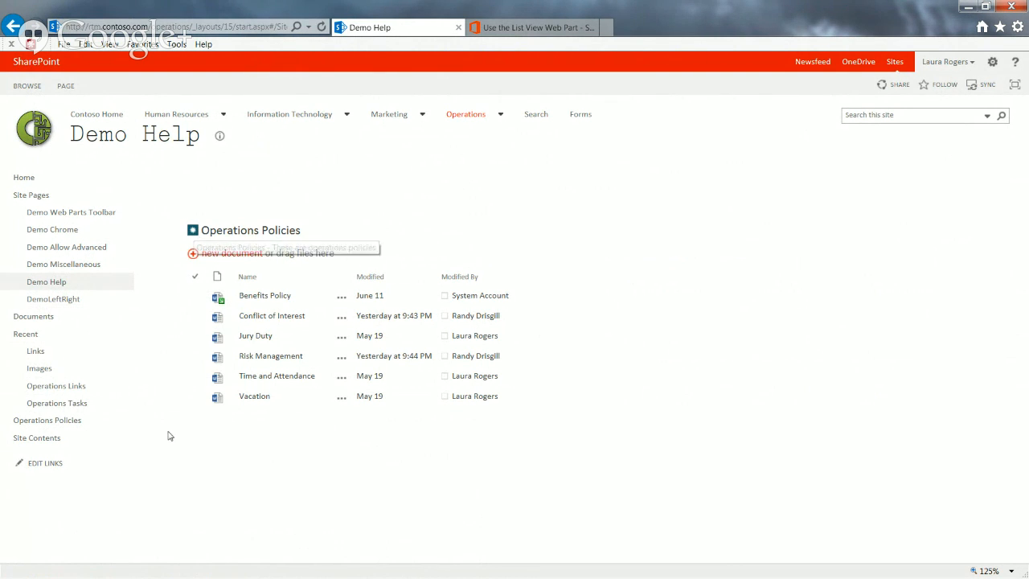
pyautogui.click(68, 87)
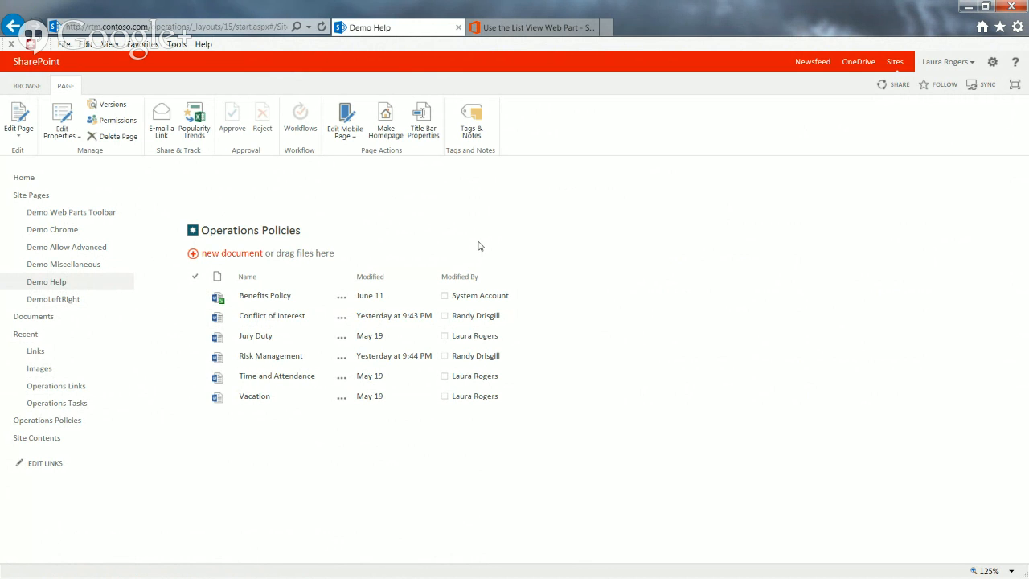
pyautogui.click(24, 118)
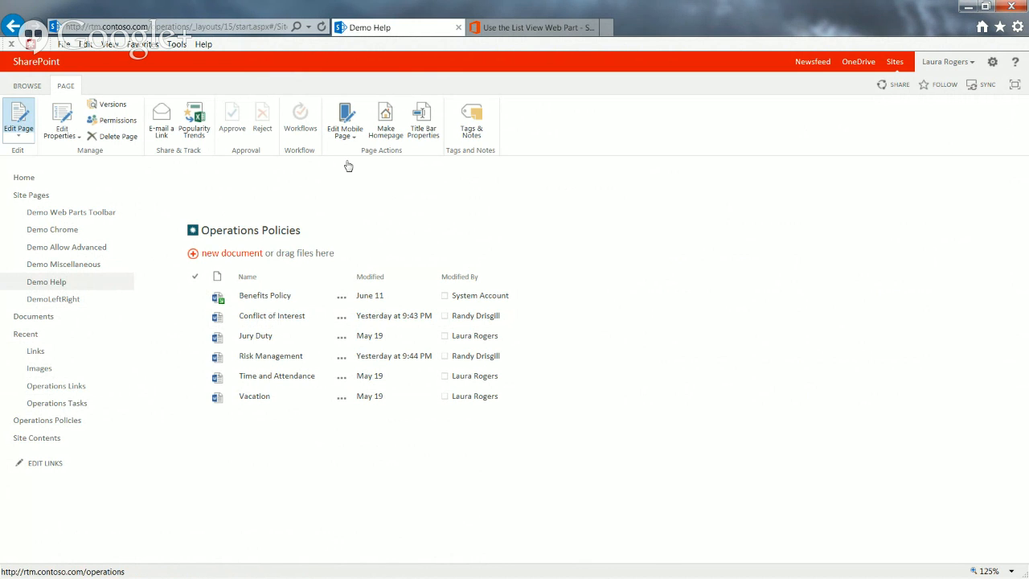
pyautogui.click(608, 405)
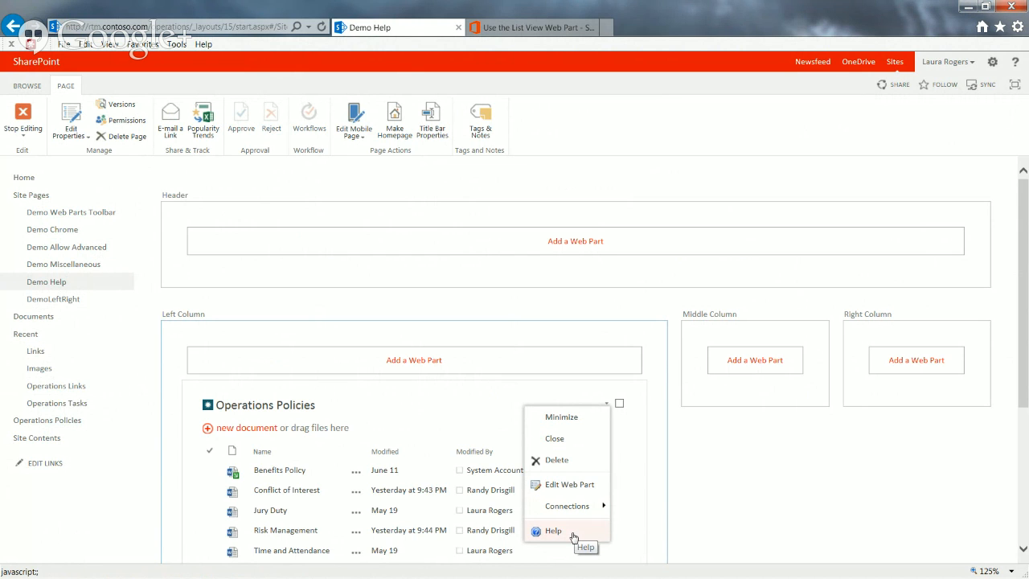
pyautogui.click(372, 422)
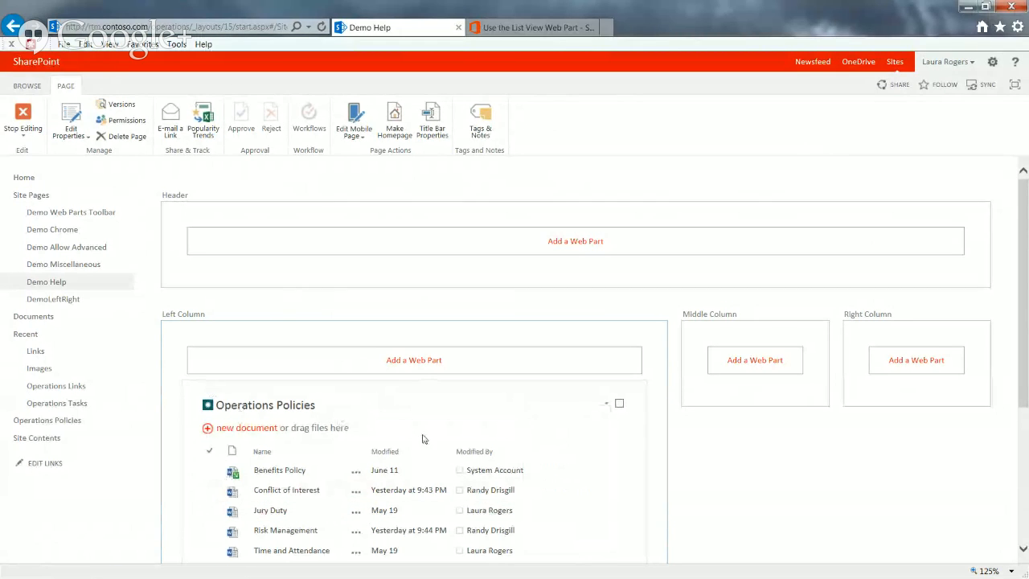
# Open the Operations Policies web part's Help page to read its content, and close the help window
pyautogui.click(606, 404)
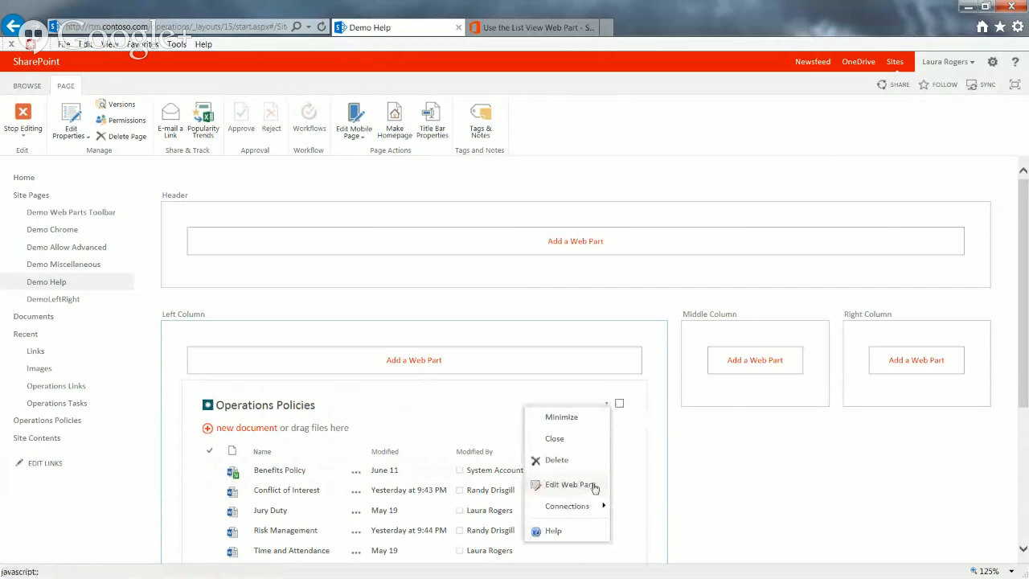
pyautogui.click(580, 533)
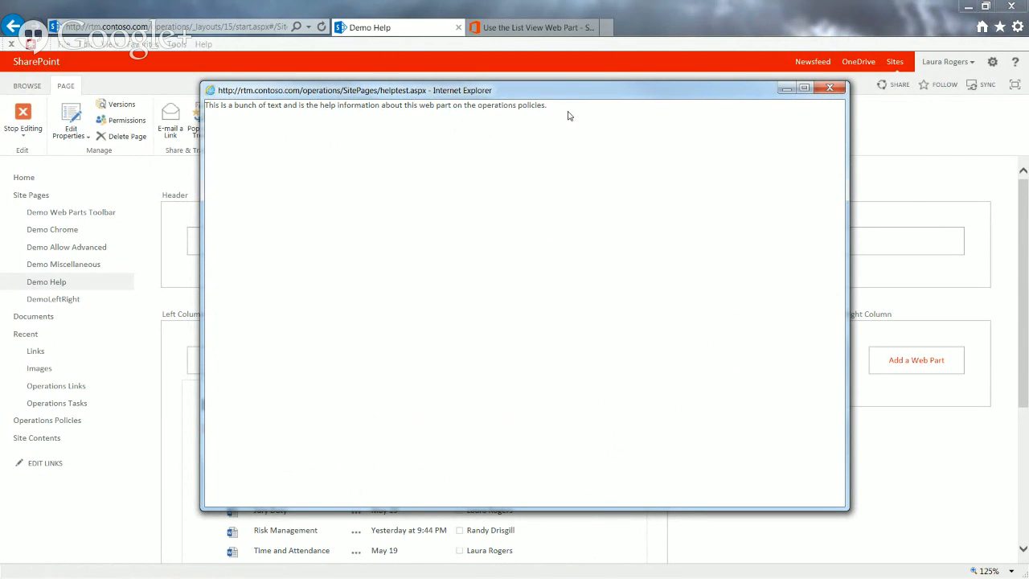
pyautogui.click(828, 88)
# Examine the Operations Policies web part's Advanced settings, including Title URL, Description and Help URL, and stop editing the page
pyautogui.click(606, 402)
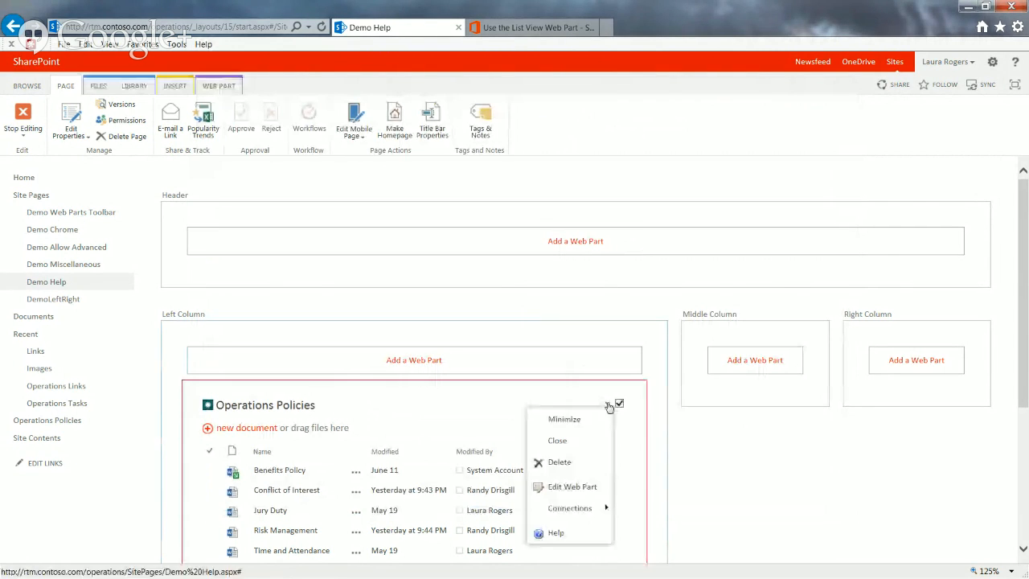
pyautogui.click(581, 491)
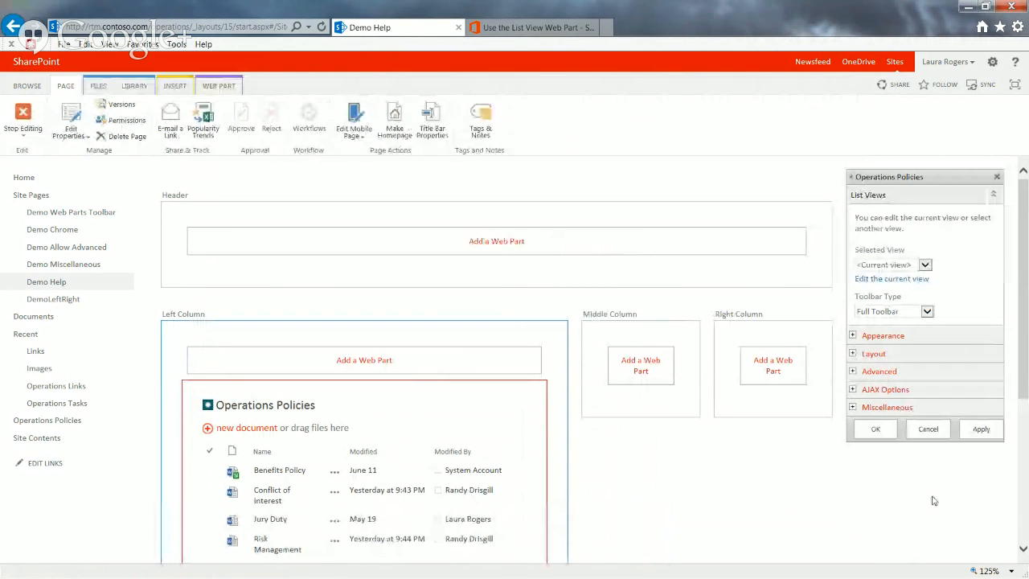
pyautogui.click(851, 372)
pyautogui.scroll(-3, 1026, 414)
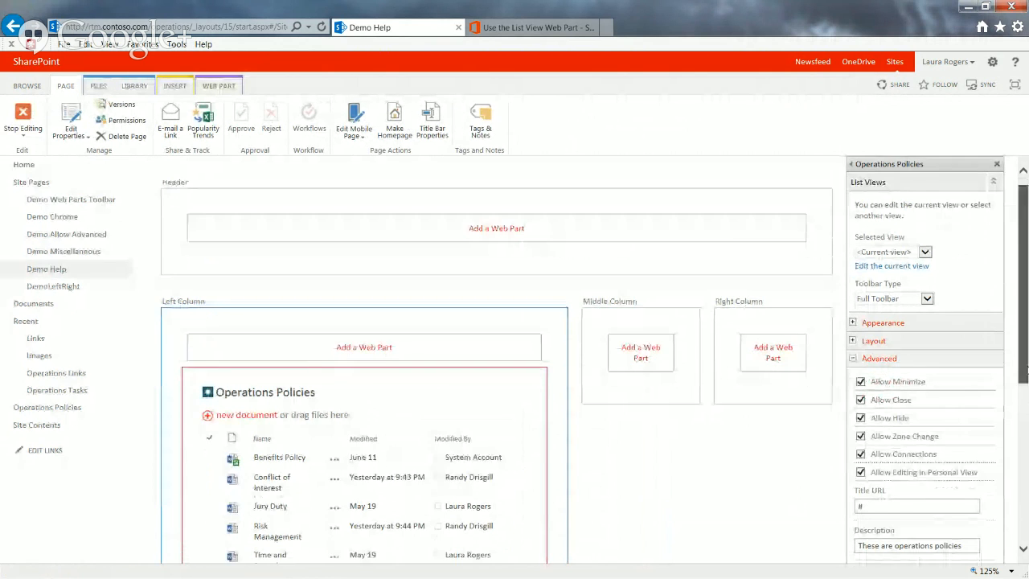
pyautogui.scroll(1, 1023, 454)
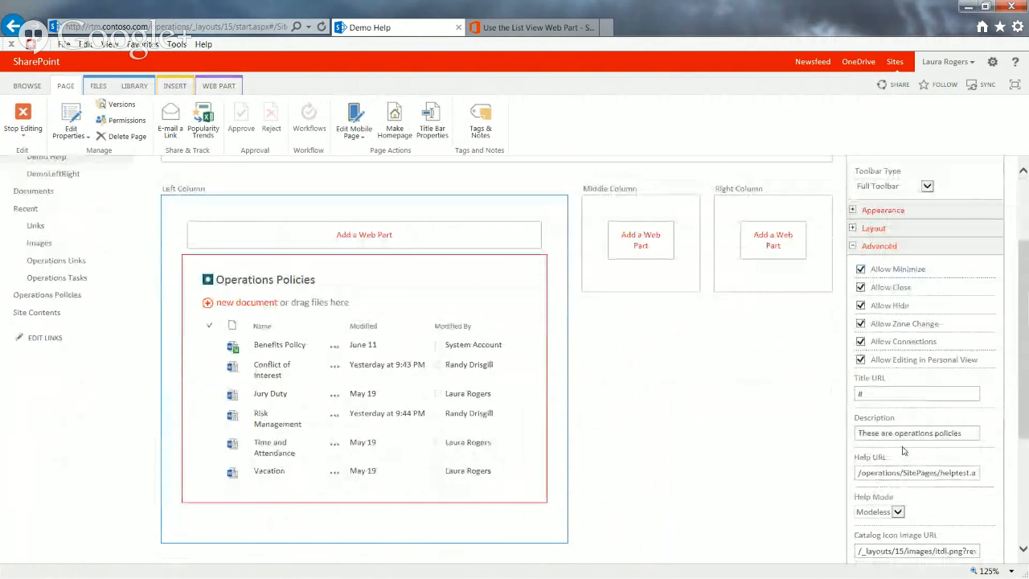
pyautogui.click(894, 392)
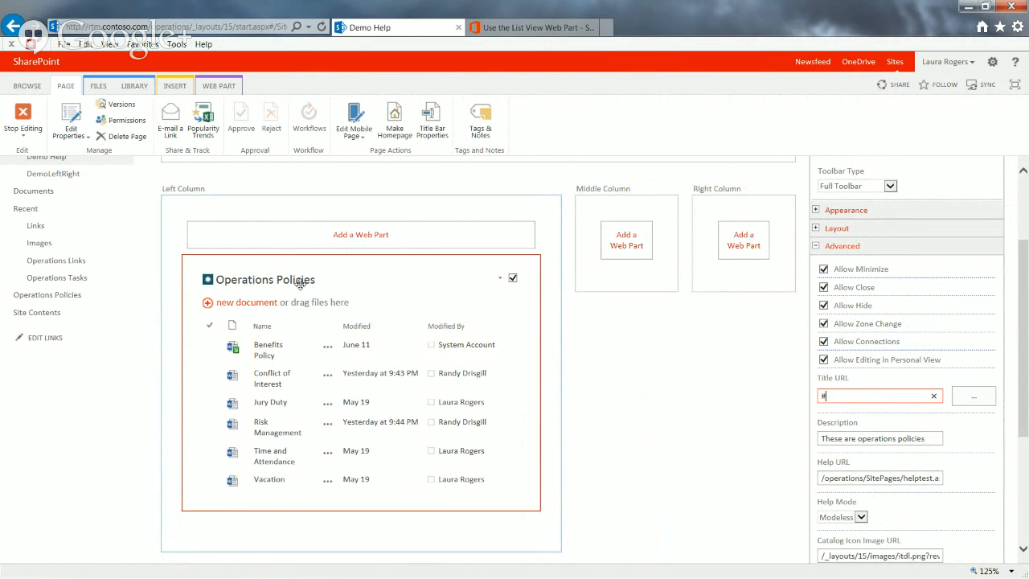
pyautogui.moveTo(300, 284)
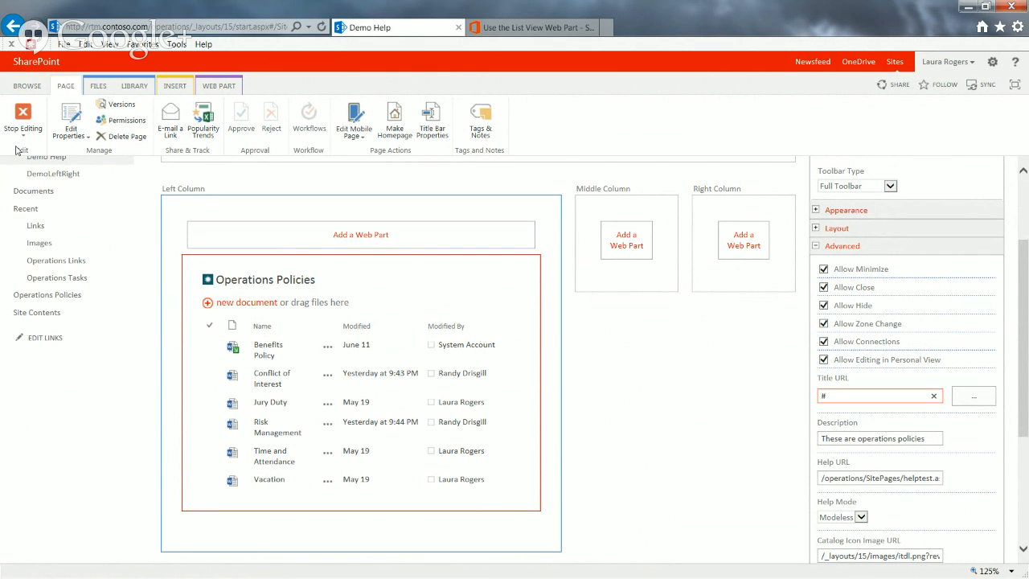
pyautogui.click(22, 120)
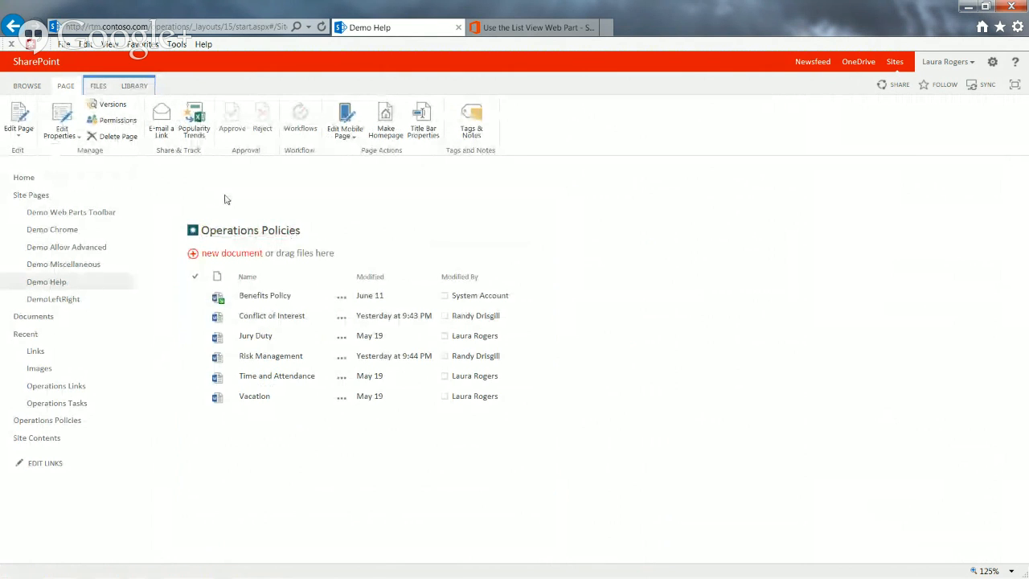
# Put the Demo Help page back into edit mode and open the Operations Policies web part's Advanced settings
pyautogui.click(19, 121)
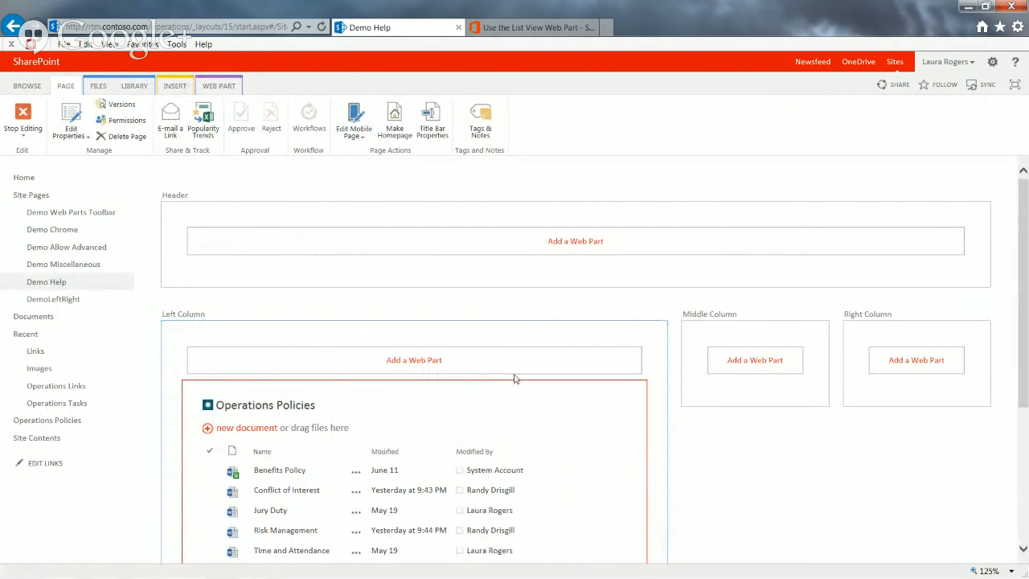
pyautogui.click(611, 404)
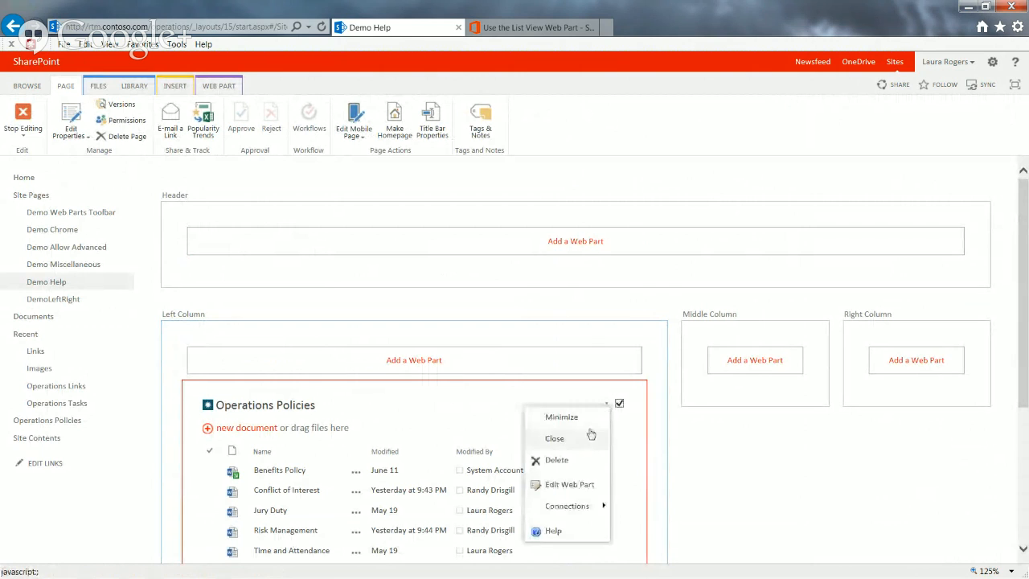
pyautogui.click(576, 488)
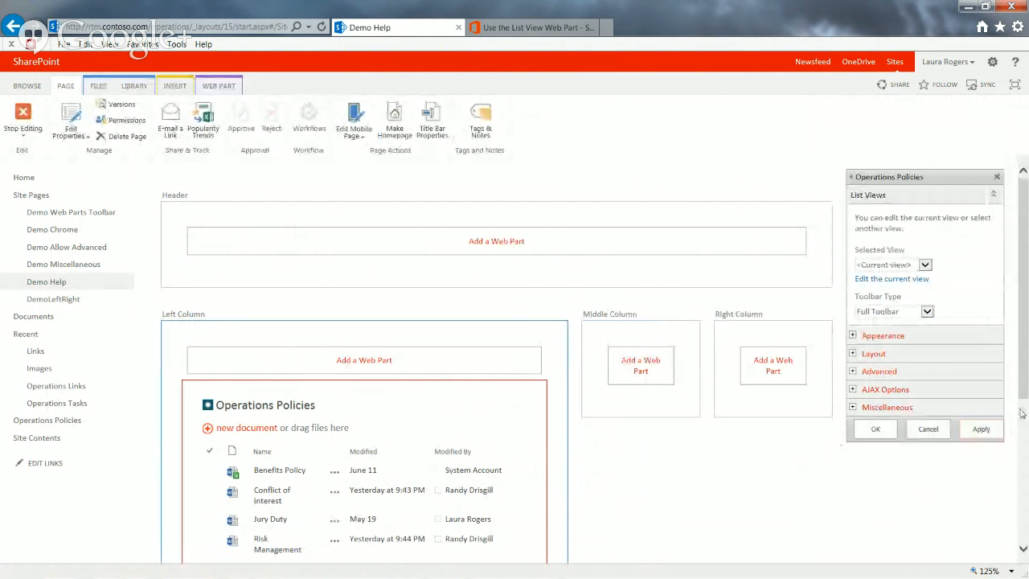
pyautogui.click(852, 372)
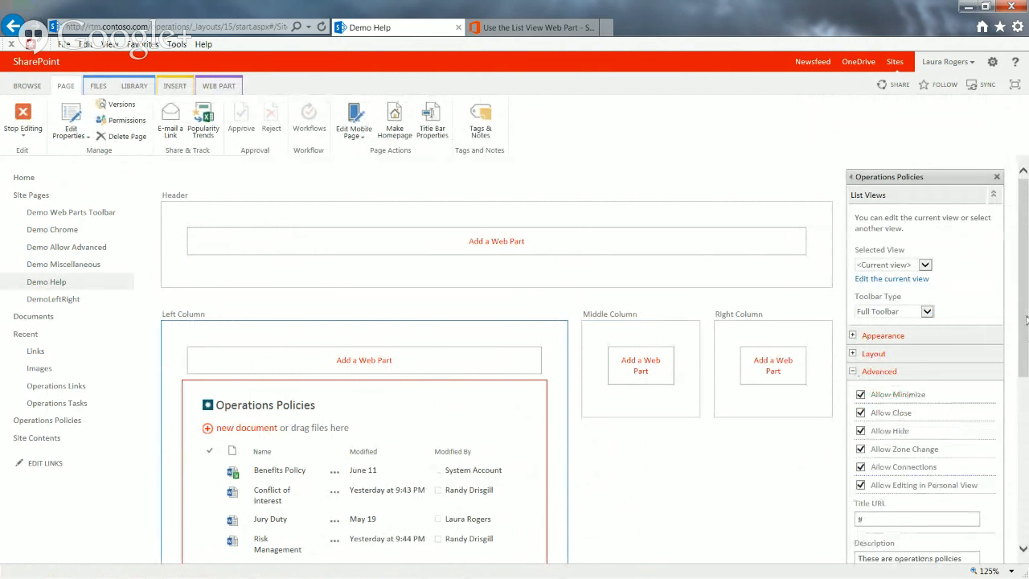
pyautogui.scroll(-3, 1025, 384)
pyautogui.scroll(-3, 1025, 383)
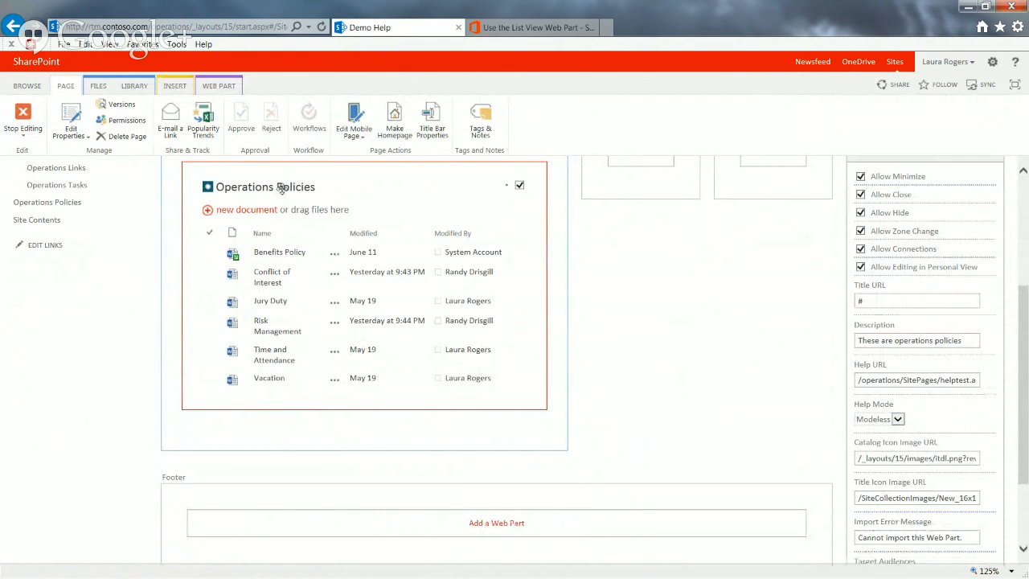
pyautogui.moveTo(281, 188)
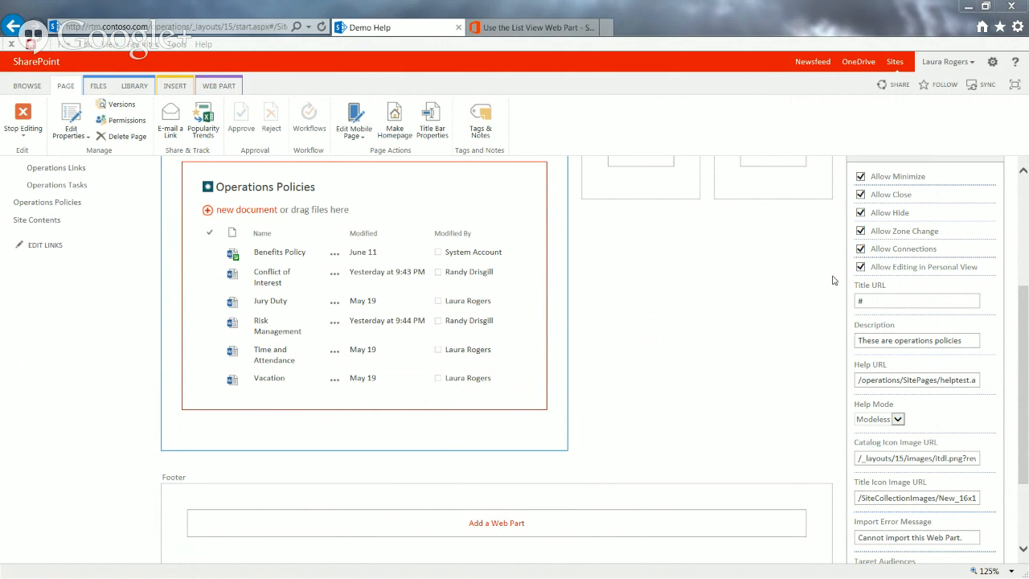
# Examine the web part's Description and Help URL settings, along with the Help command in its menu
pyautogui.click(936, 340)
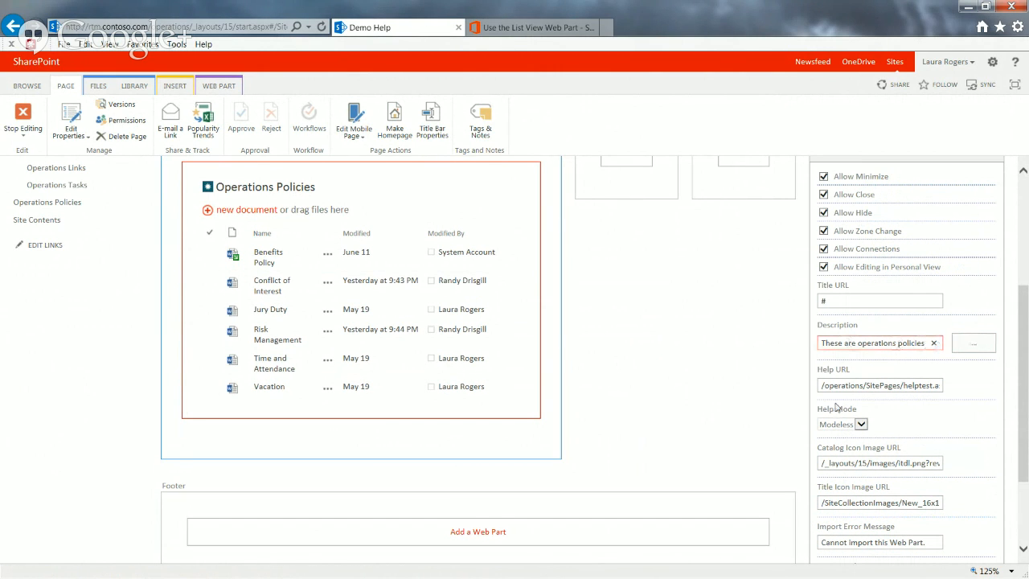
pyautogui.click(861, 384)
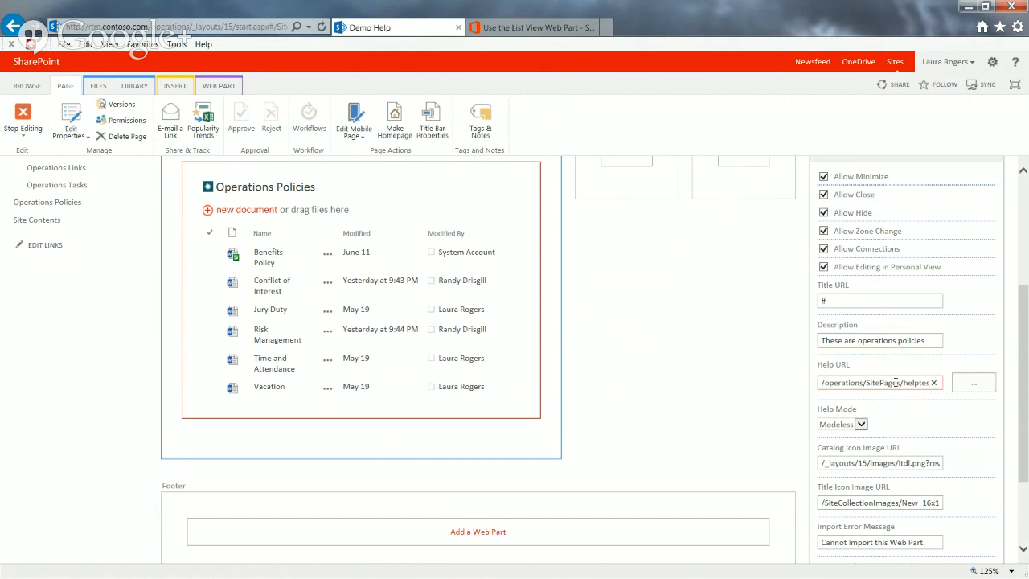
pyautogui.press('End')
pyautogui.moveTo(340, 201)
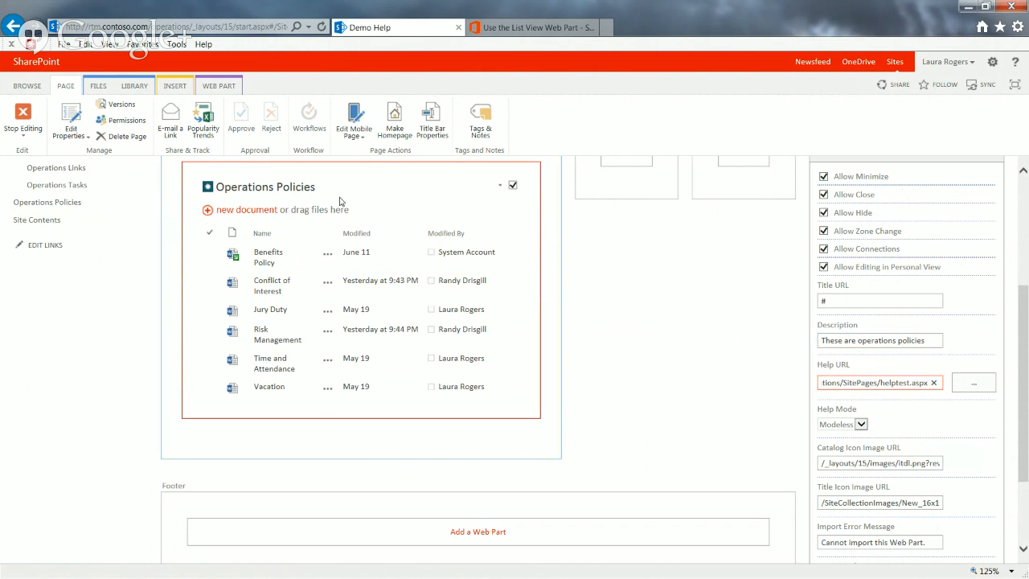
pyautogui.click(500, 191)
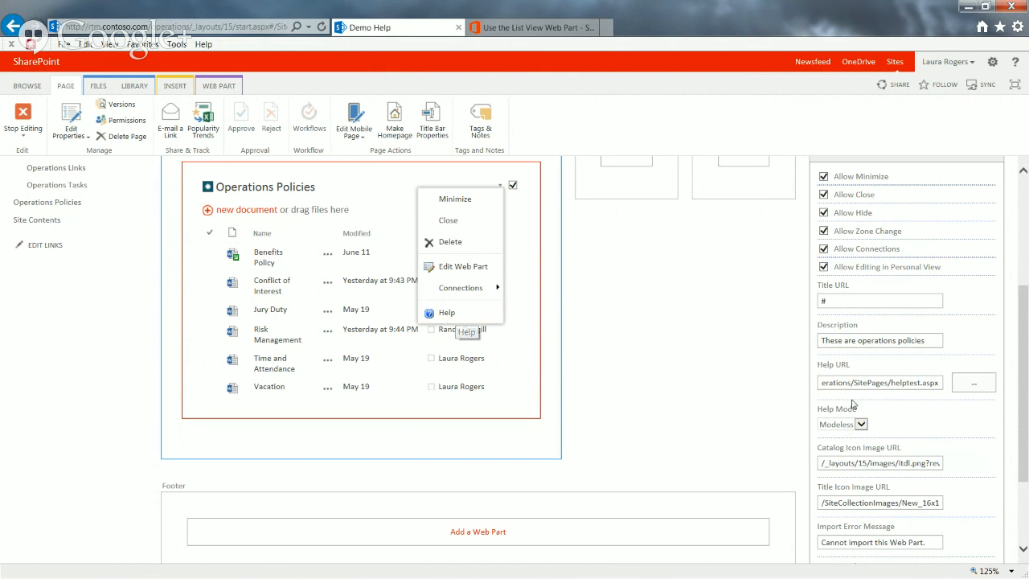
pyautogui.click(913, 382)
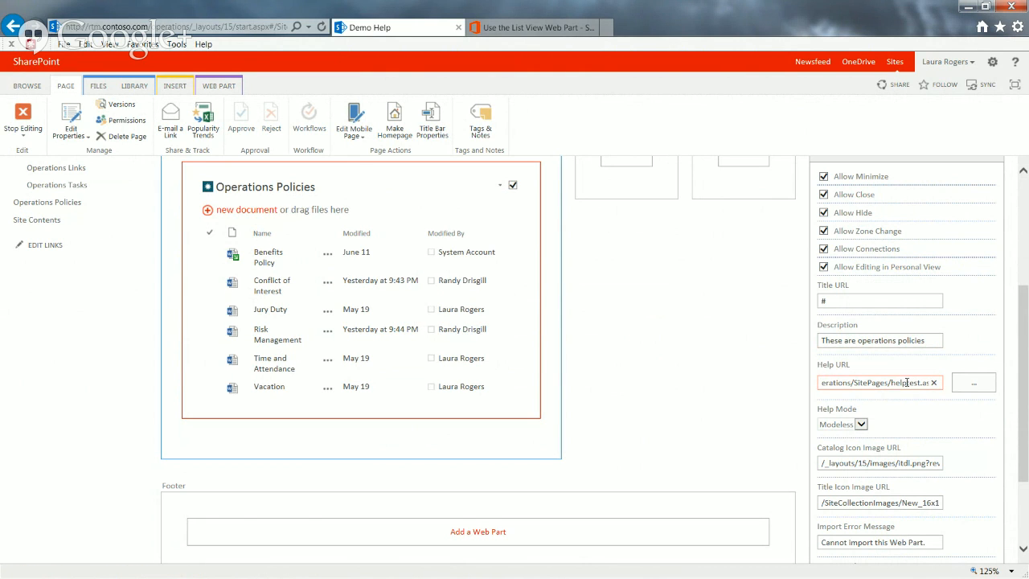
pyautogui.press('End')
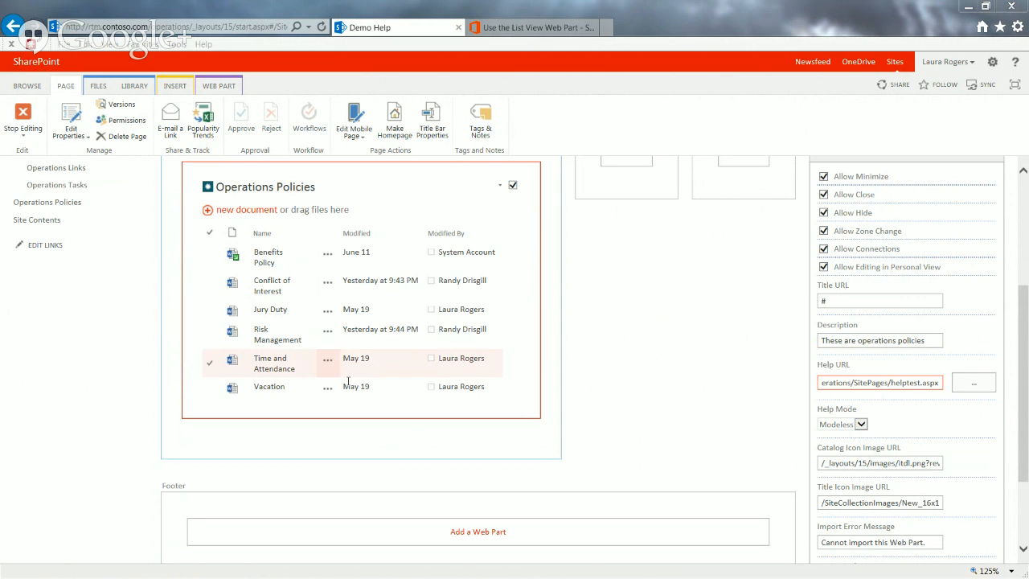
pyautogui.click(899, 383)
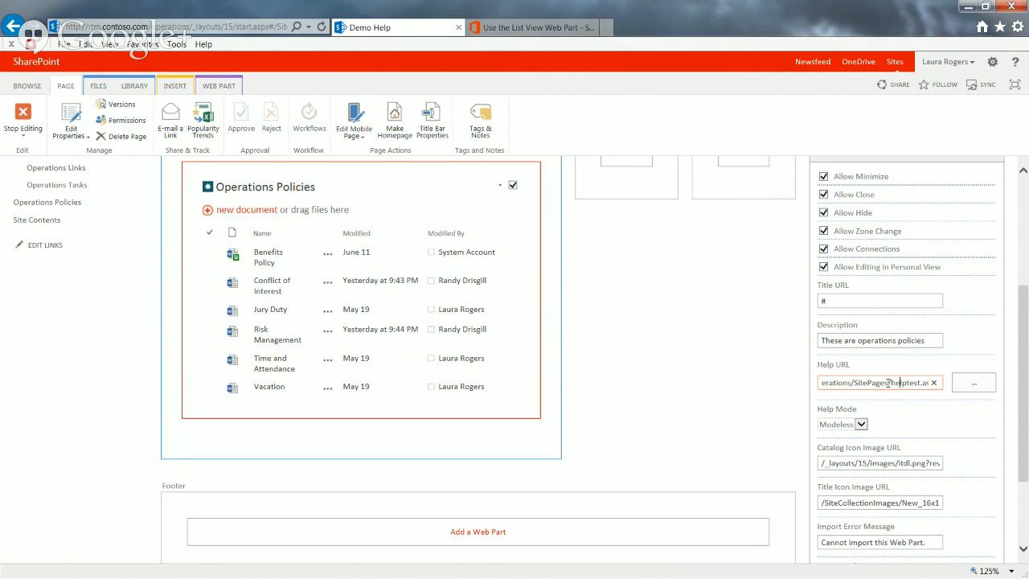
pyautogui.moveTo(892, 382); pyautogui.dragTo(921, 382)
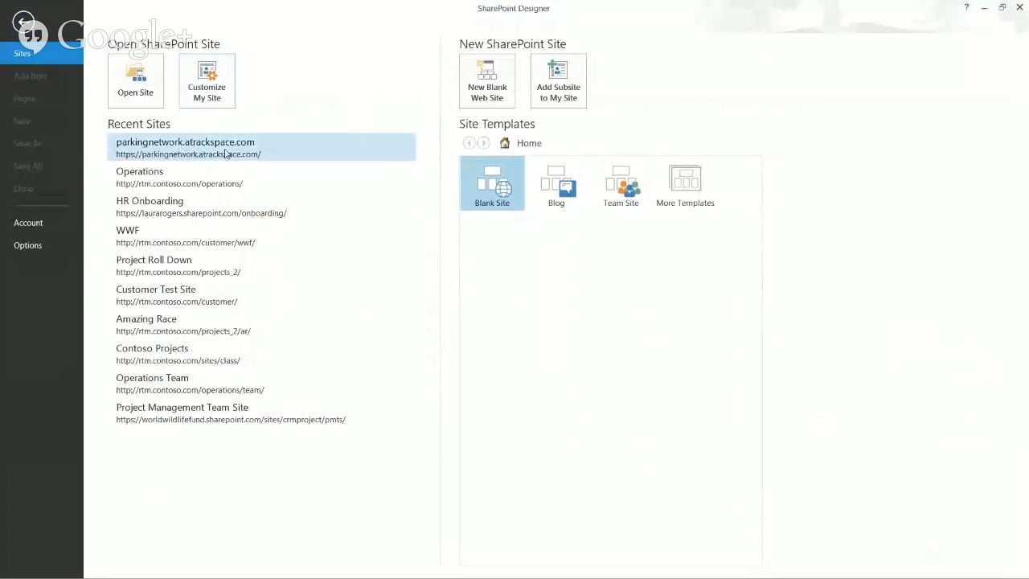
# Open the Operations site in SharePoint Designer, compare the Help URL's page name, and select HelpTest.aspx in Site Pages
pyautogui.click(259, 178)
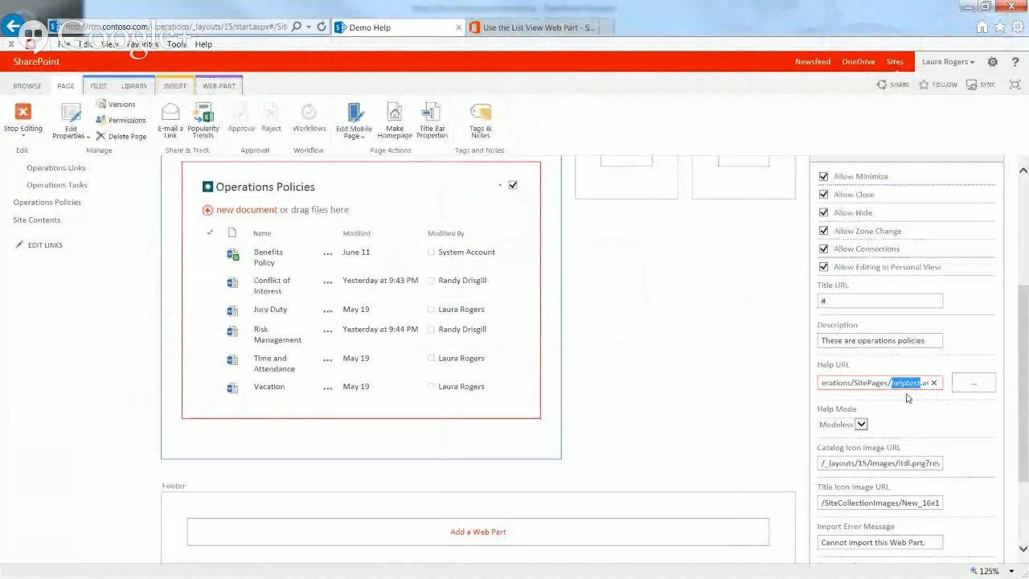
pyautogui.click(917, 385)
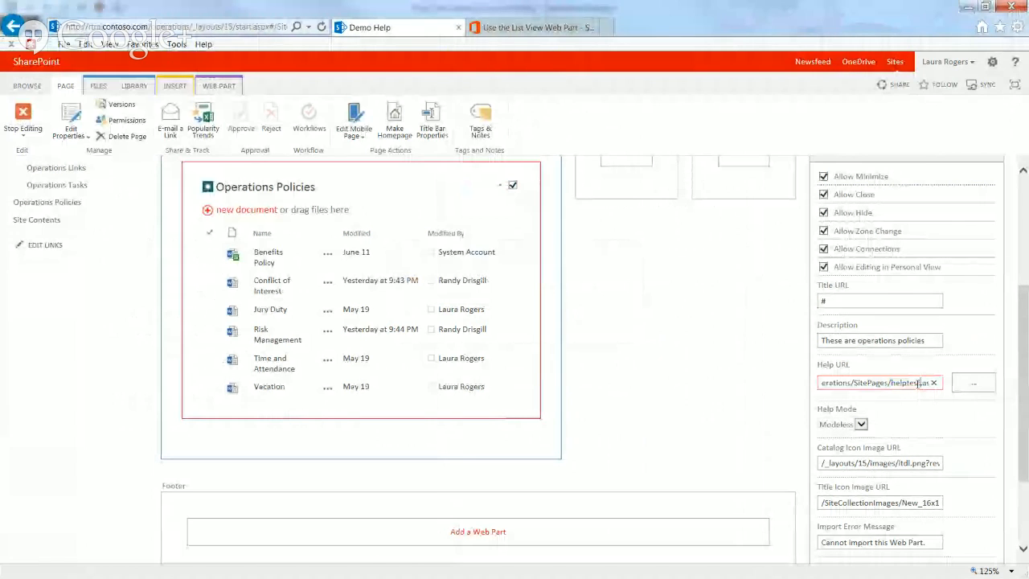
pyautogui.press('End')
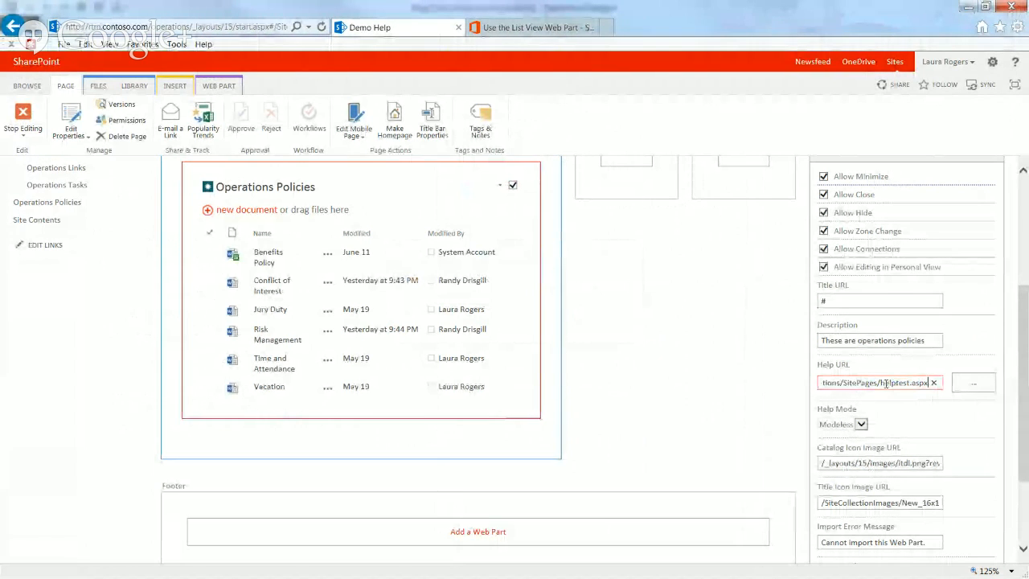
pyautogui.doubleClick(884, 383)
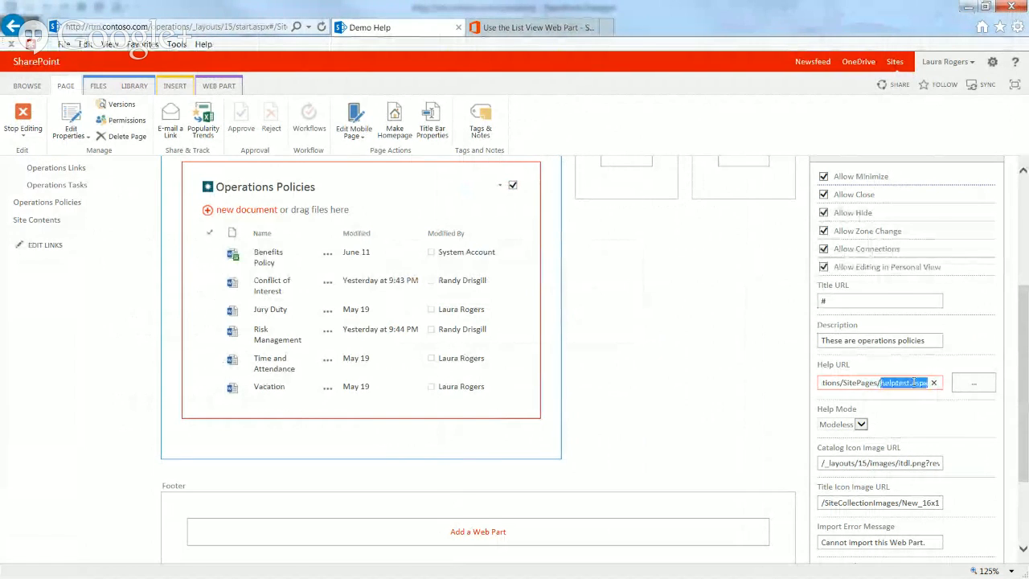
pyautogui.click(890, 385)
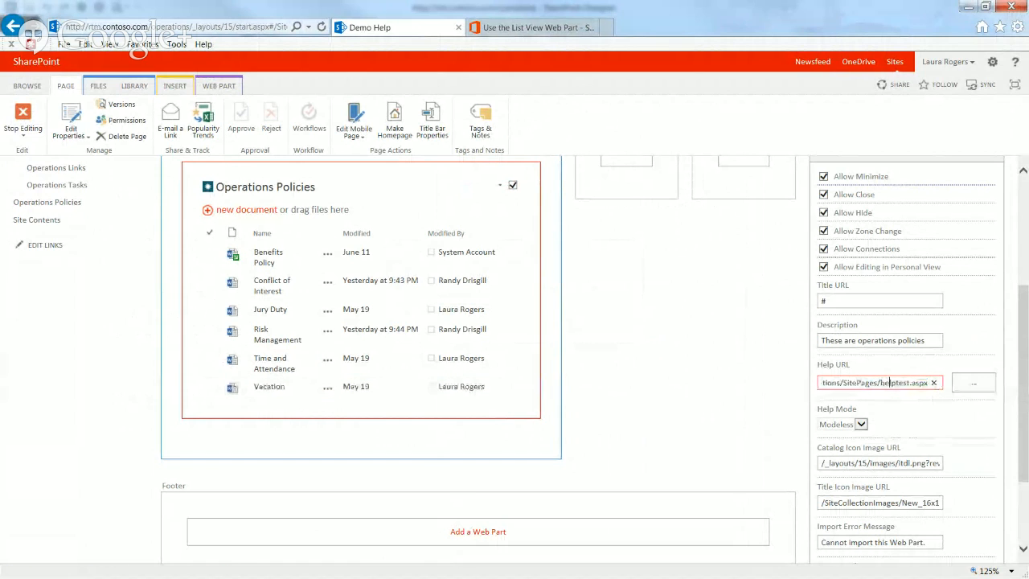
pyautogui.hotkey('alt', 'Tab')
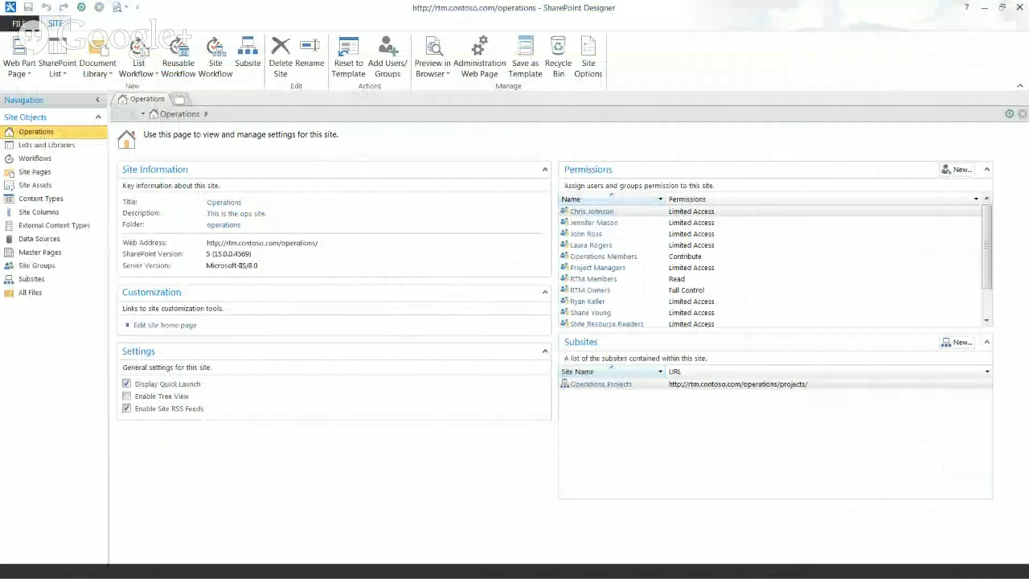
pyautogui.click(34, 171)
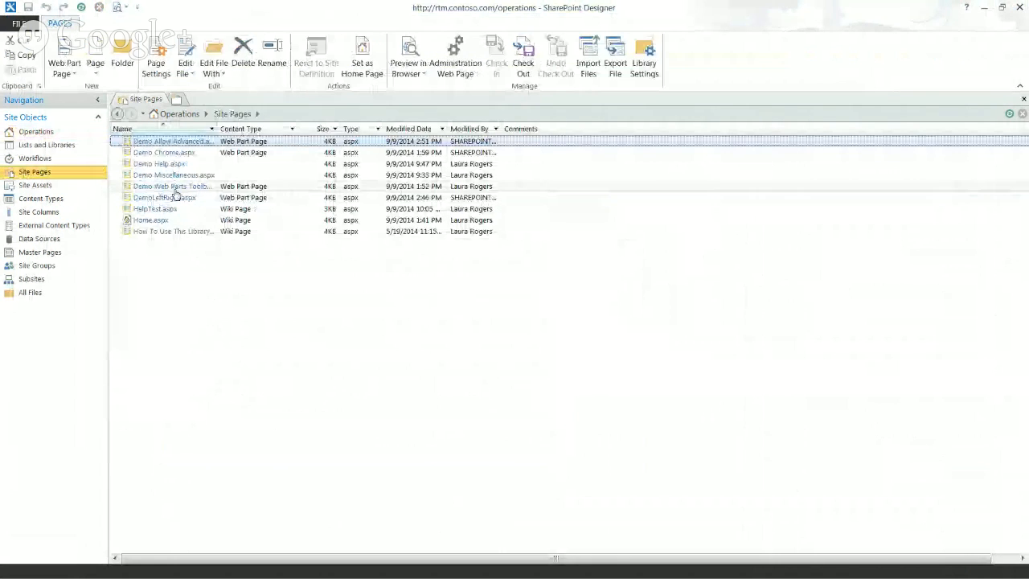
pyautogui.click(245, 209)
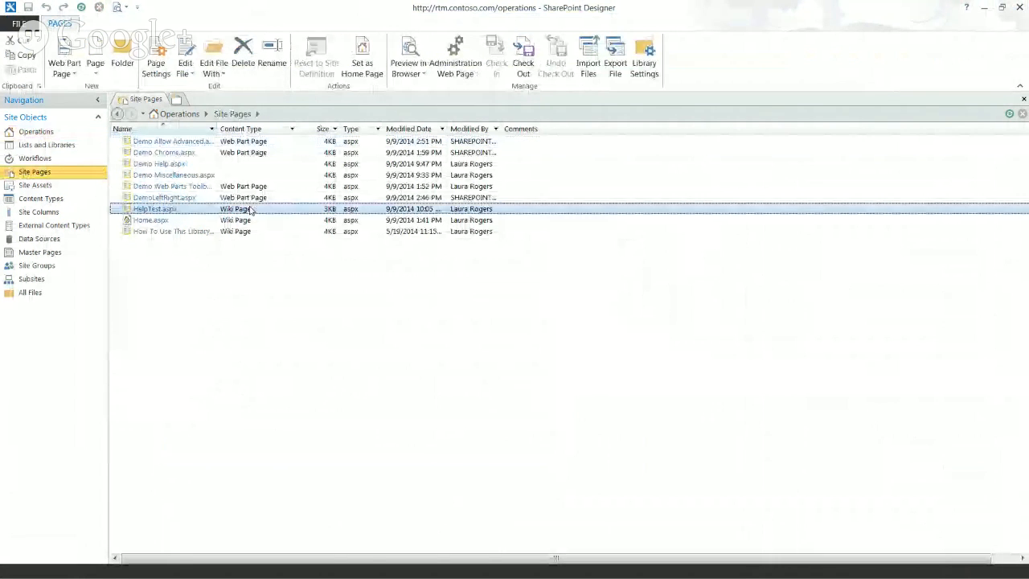
# Create a new ASPX page in Site Pages with its default name and open it for editing in advanced mode
pyautogui.click(94, 70)
pyautogui.click(112, 89)
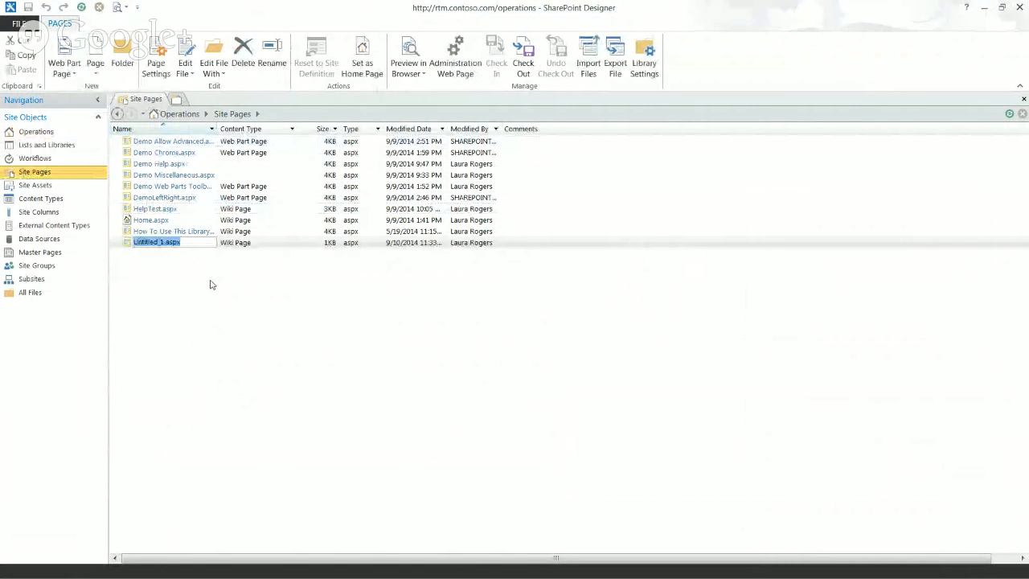
pyautogui.press('Return')
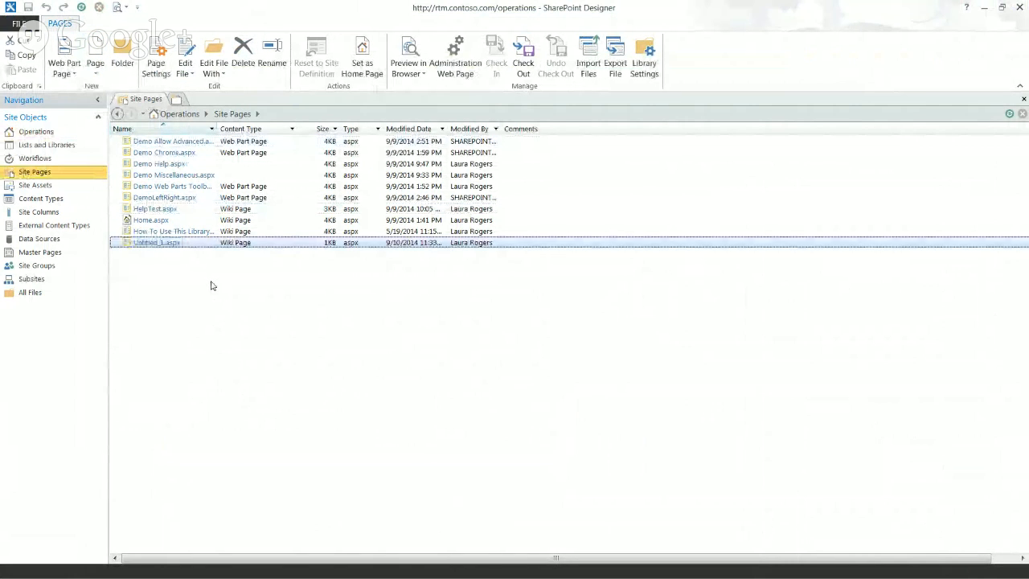
pyautogui.click(160, 242)
pyautogui.click(141, 327)
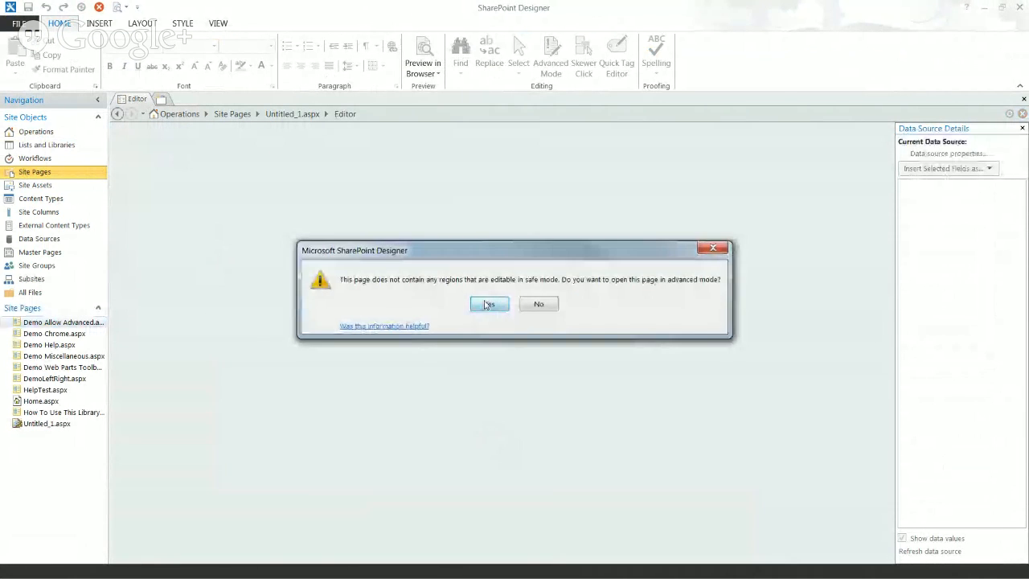
pyautogui.click(487, 305)
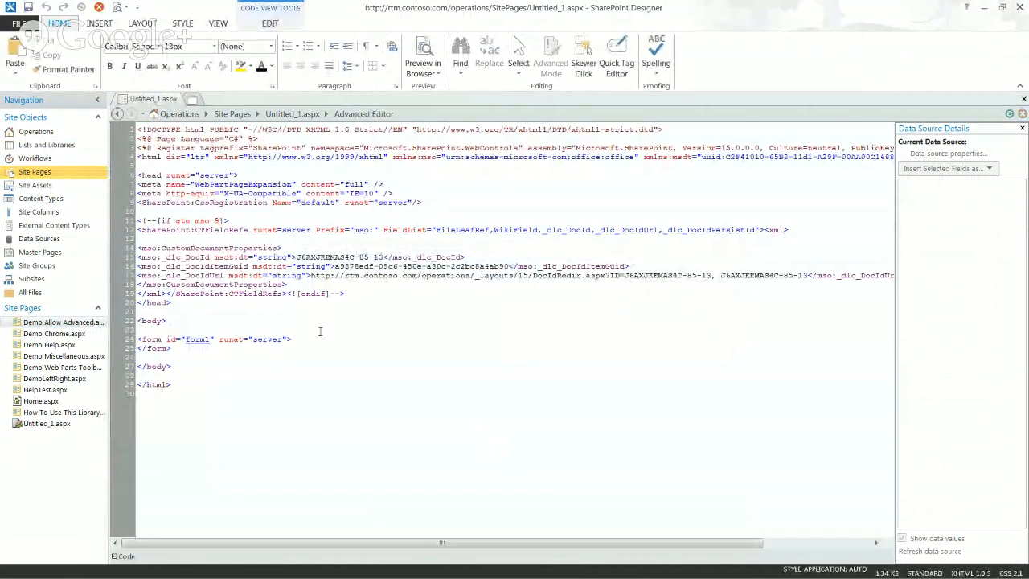
# Add the text "This is blah" below the form in the page body and return to the Demo Help page in the browser
pyautogui.click(240, 360)
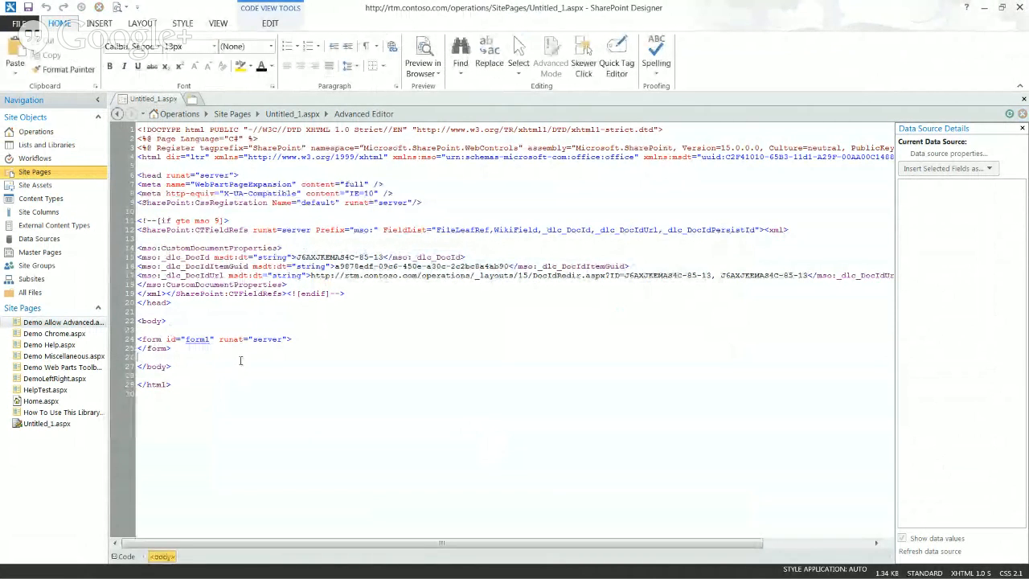
pyautogui.write('This is bl')
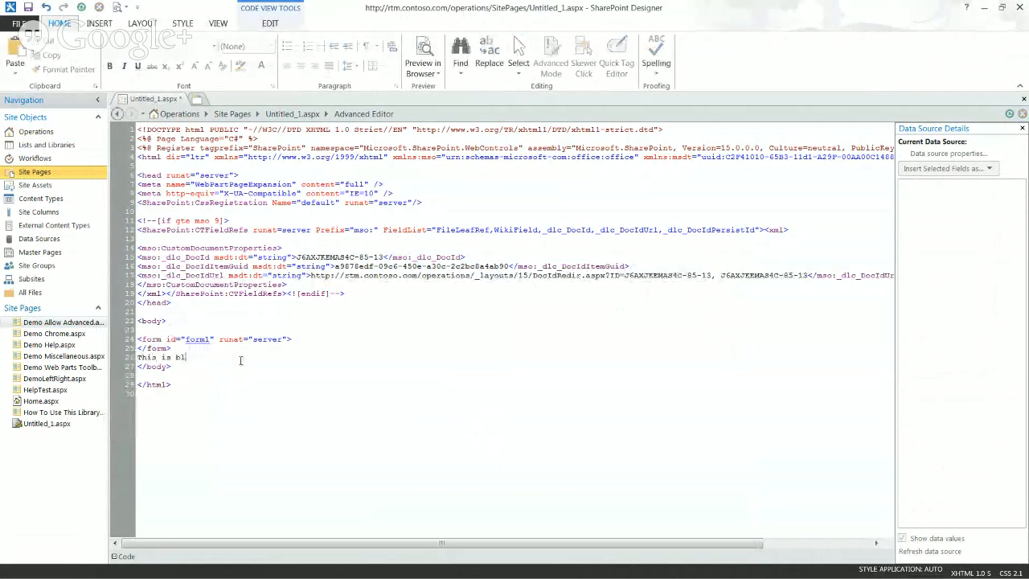
pyautogui.write('ah')
pyautogui.click(981, 7)
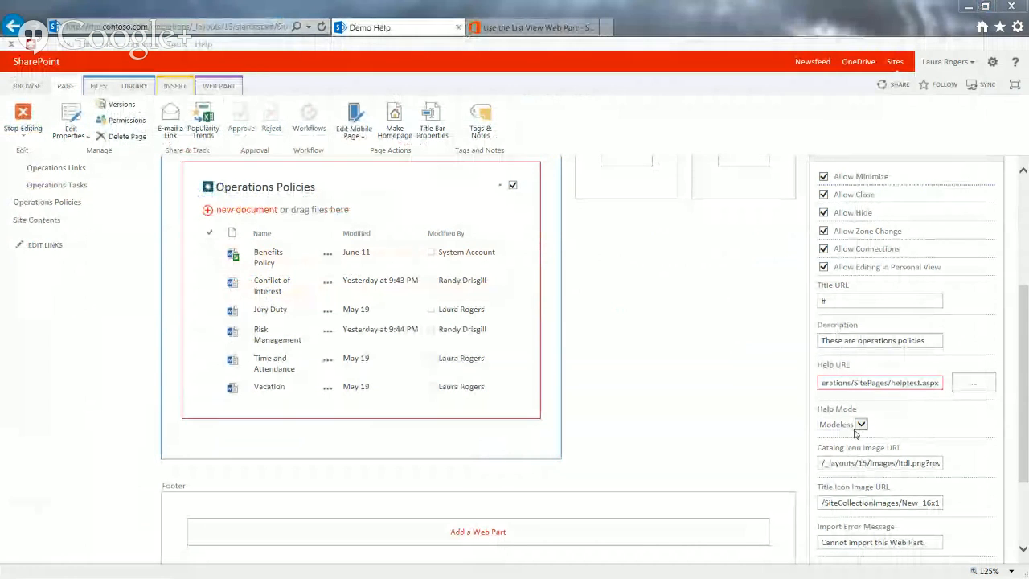
# Try the Navigate option for the web part's Help Mode, set it back to Modeless, and review the choices
pyautogui.scroll(-3, 1024, 425)
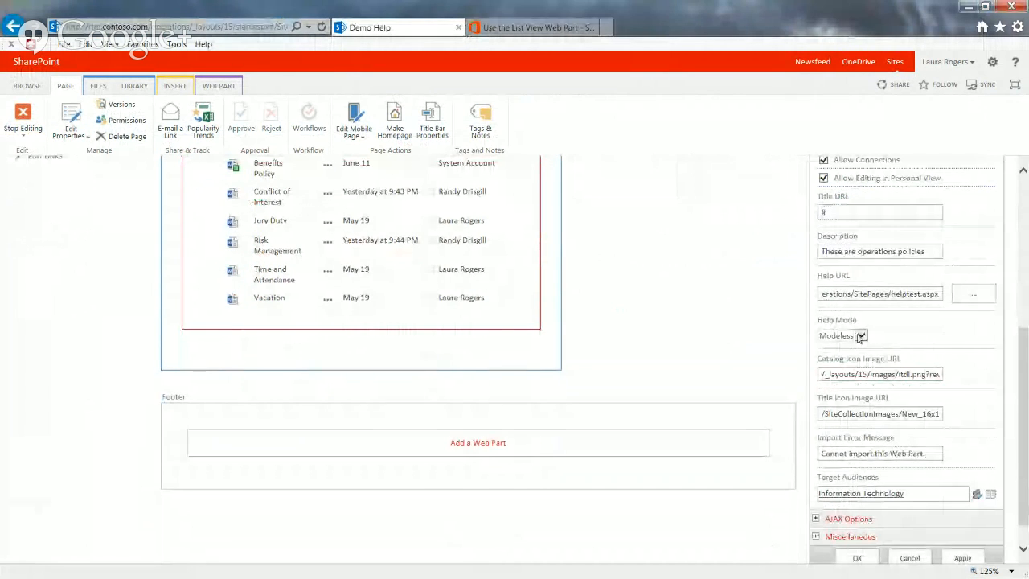
pyautogui.click(844, 336)
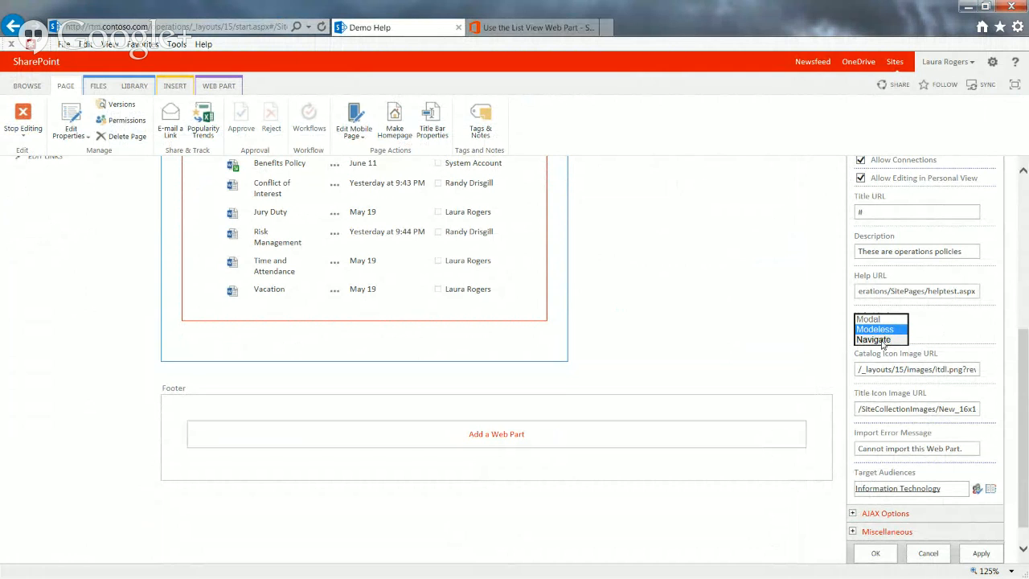
pyautogui.click(882, 340)
pyautogui.click(884, 328)
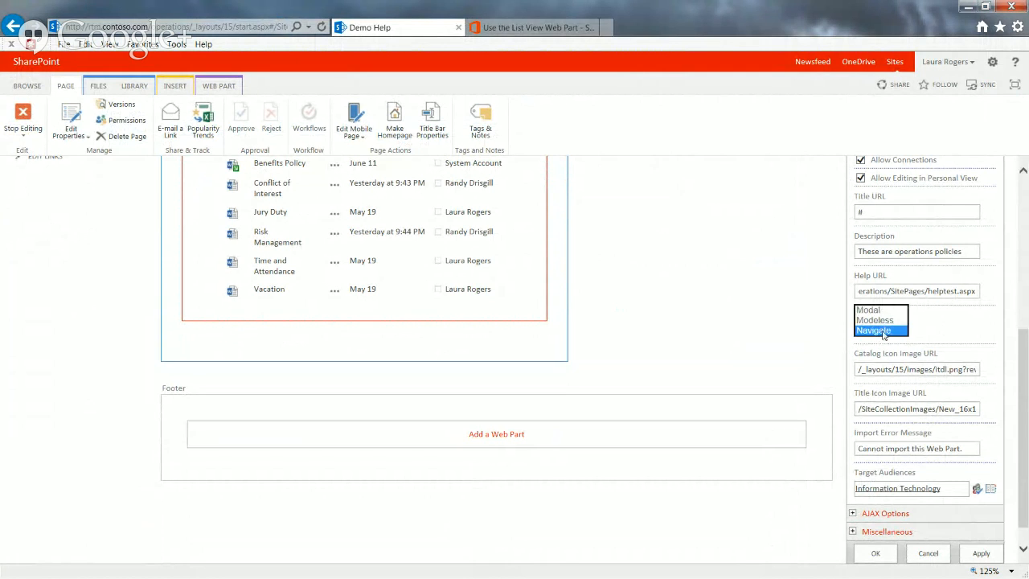
pyautogui.click(884, 320)
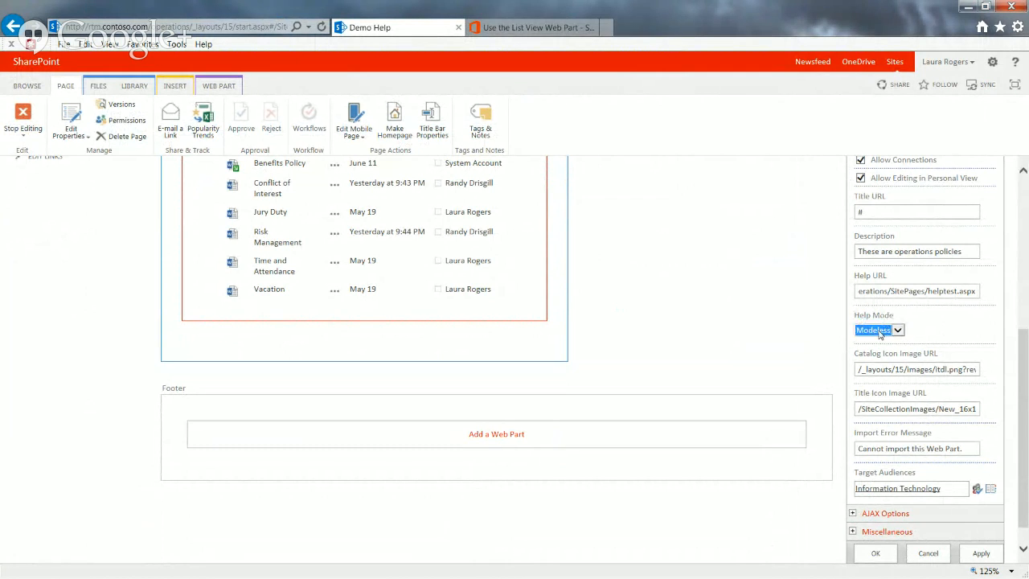
pyautogui.click(880, 334)
pyautogui.click(881, 329)
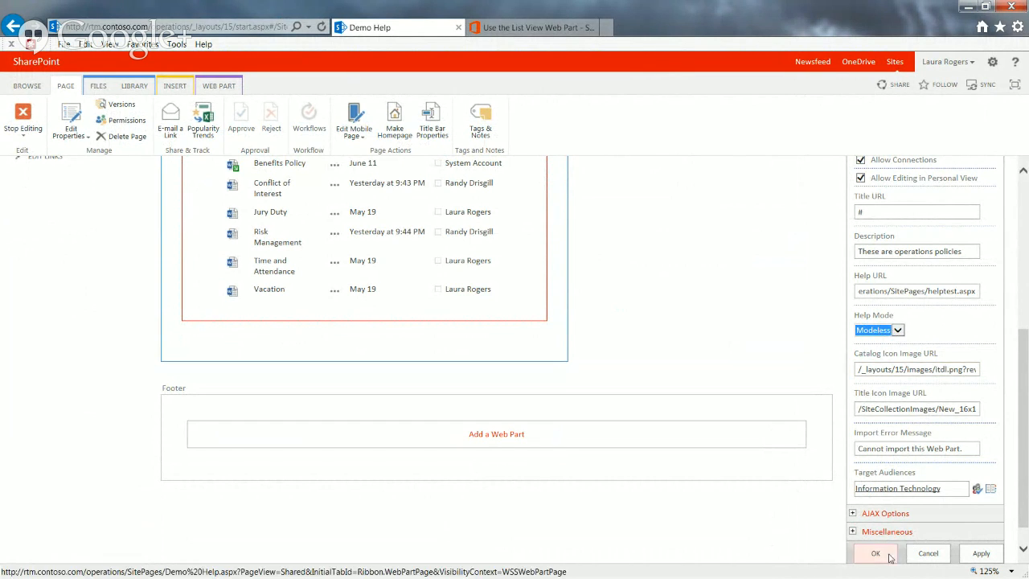
# Copy the image path from the web part's Catalog Icon Image URL and view itdl.png on rtm.contoso.com in a new browser tab
pyautogui.click(927, 369)
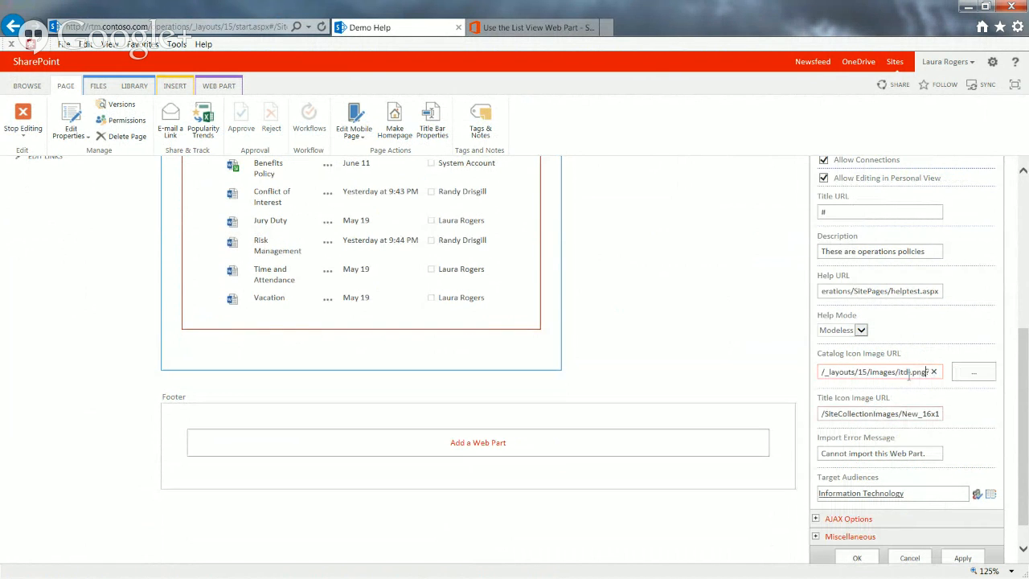
pyautogui.moveTo(928, 371); pyautogui.dragTo(712, 374)
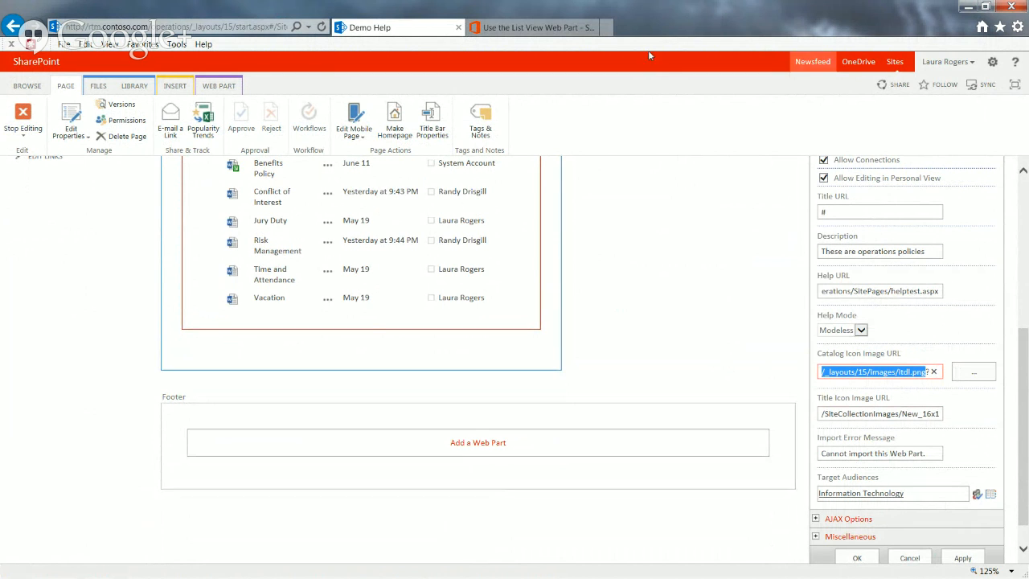
pyautogui.click(608, 28)
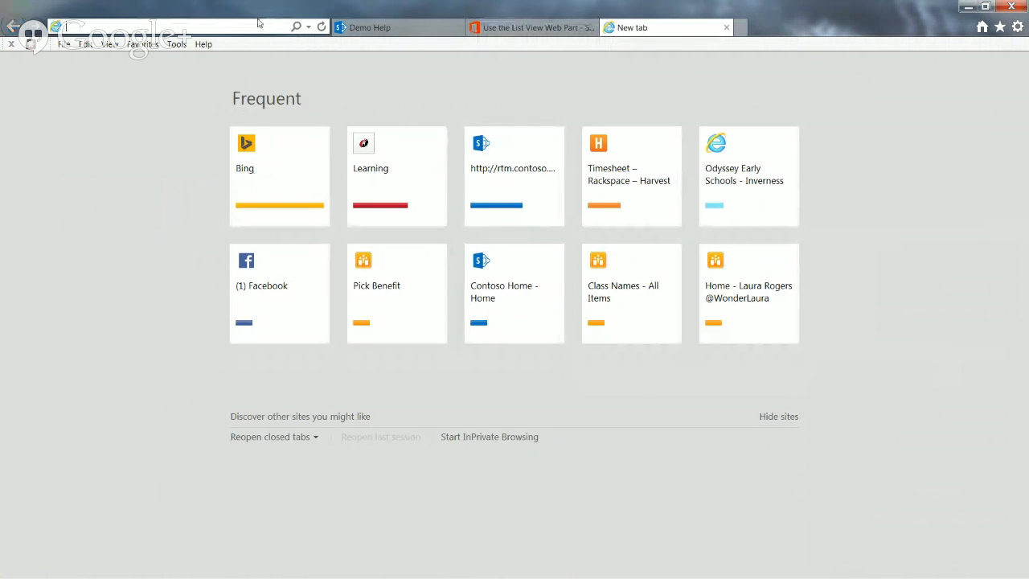
pyautogui.write('http://rtm.contoso.com/')
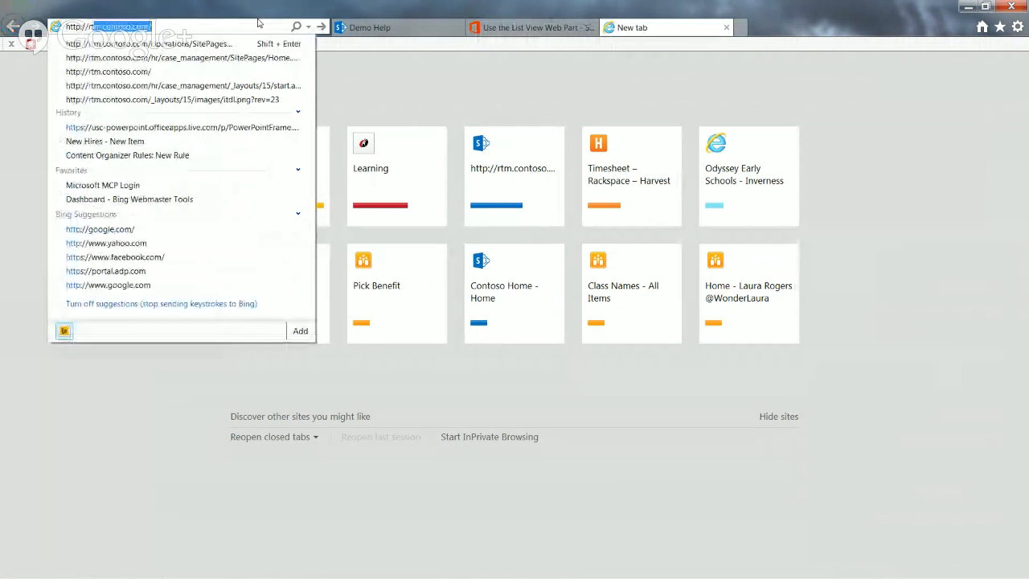
pyautogui.click(249, 25)
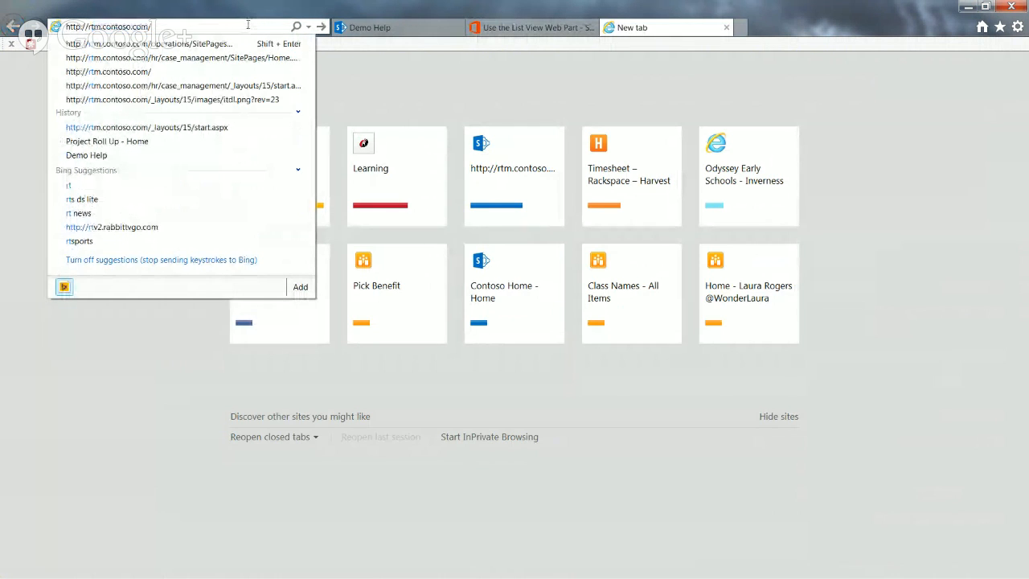
pyautogui.write('_layouts/15/images/itdl.png')
pyautogui.press('Return')
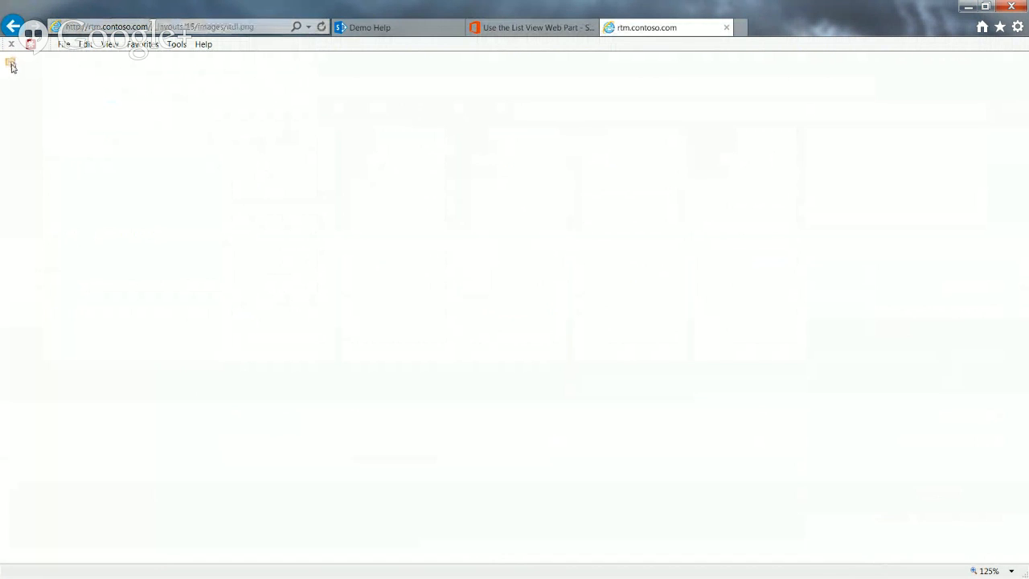
# Return to the Demo Help page and examine the Catalog Icon Image URL and Title Icon Image URL of the Operations Policies web part
pyautogui.click(422, 29)
pyautogui.moveTo(1026, 356); pyautogui.dragTo(1026, 313)
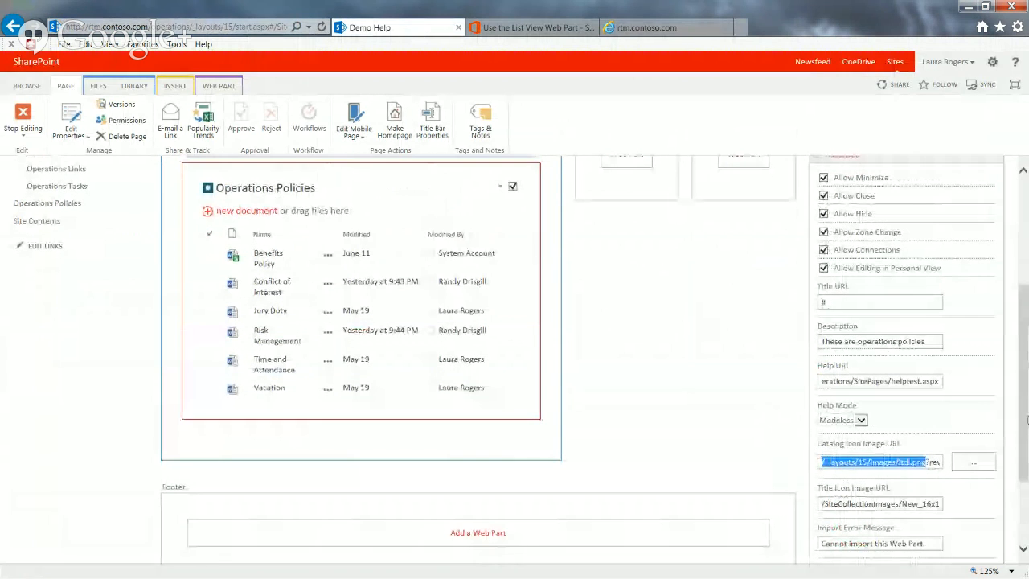
pyautogui.moveTo(1026, 417); pyautogui.dragTo(1025, 431)
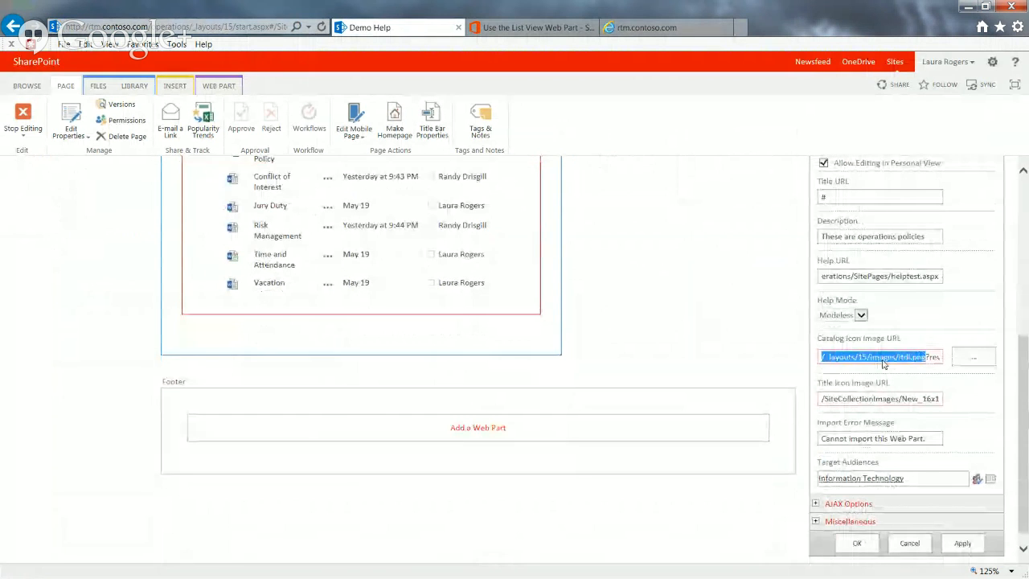
pyautogui.click(882, 356)
pyautogui.click(884, 399)
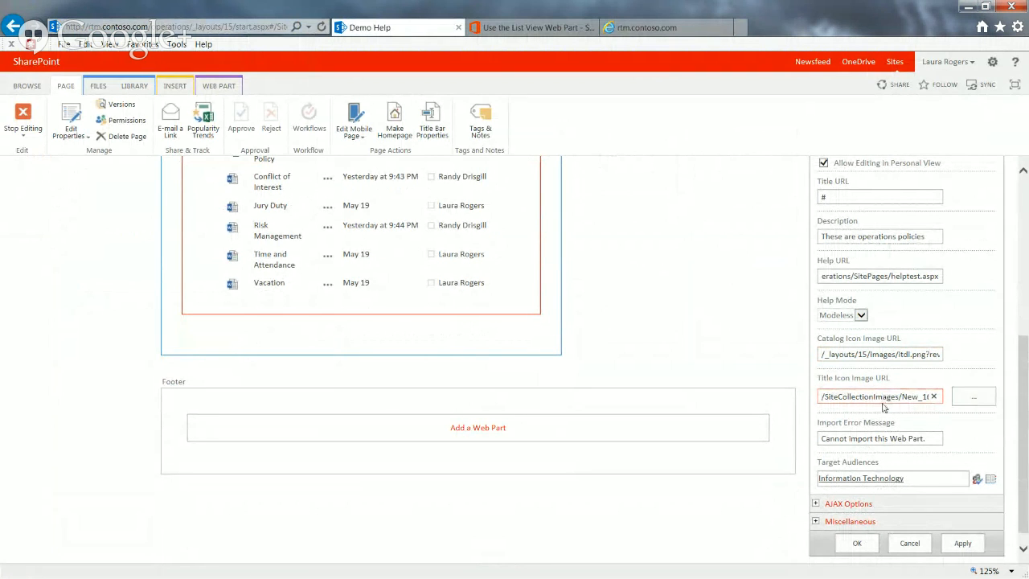
pyautogui.moveTo(1026, 408); pyautogui.dragTo(1026, 365)
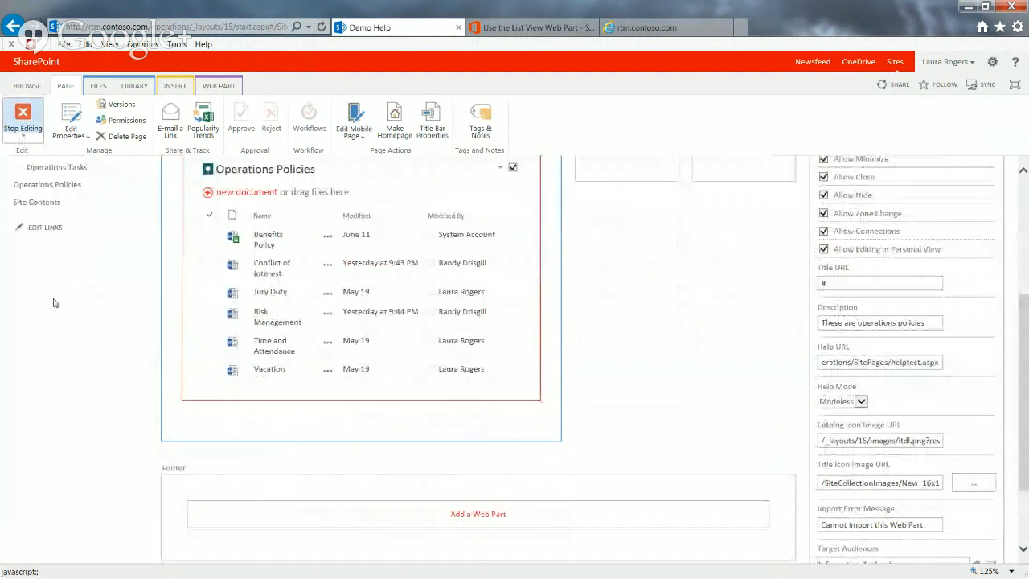
# Stop editing the Demo Help page and open the Site Collection Images library from Contoso Home's site contents
pyautogui.click(23, 121)
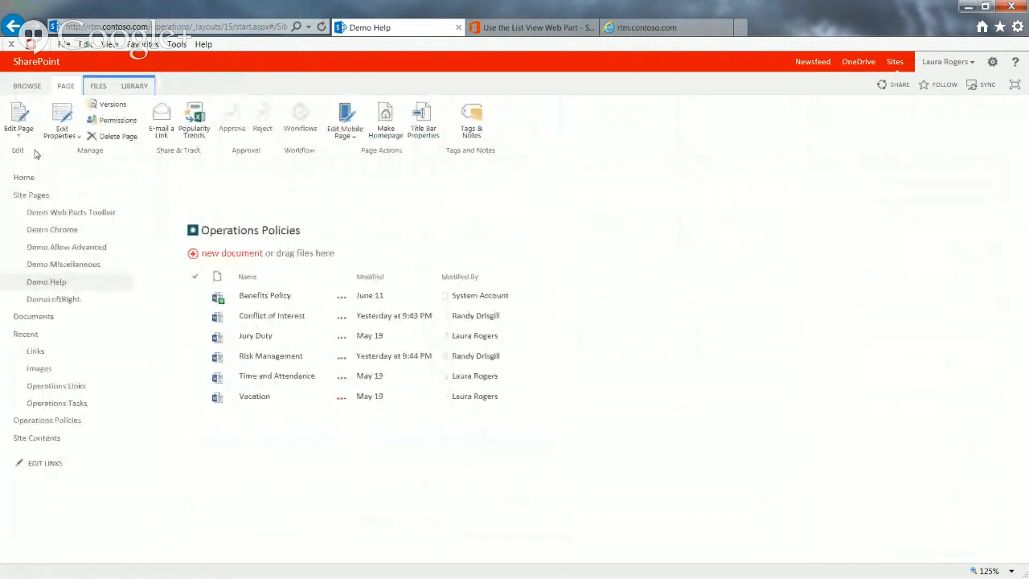
pyautogui.click(26, 85)
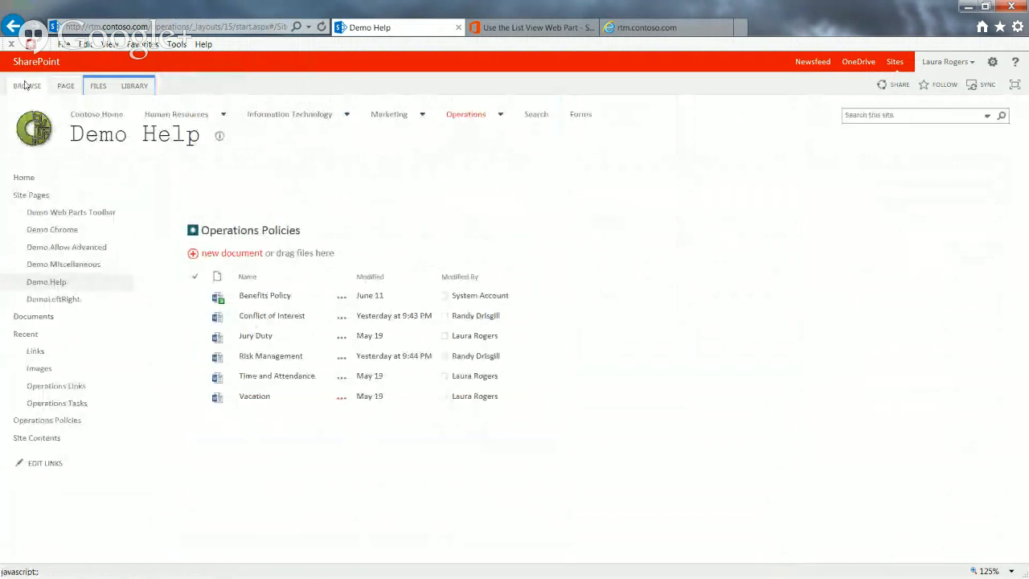
pyautogui.click(96, 115)
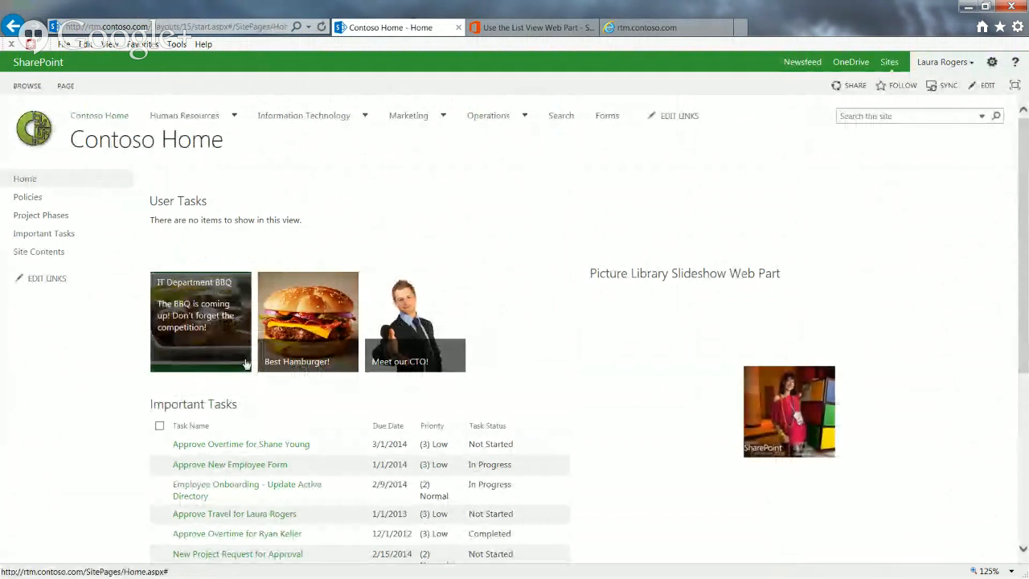
pyautogui.click(32, 253)
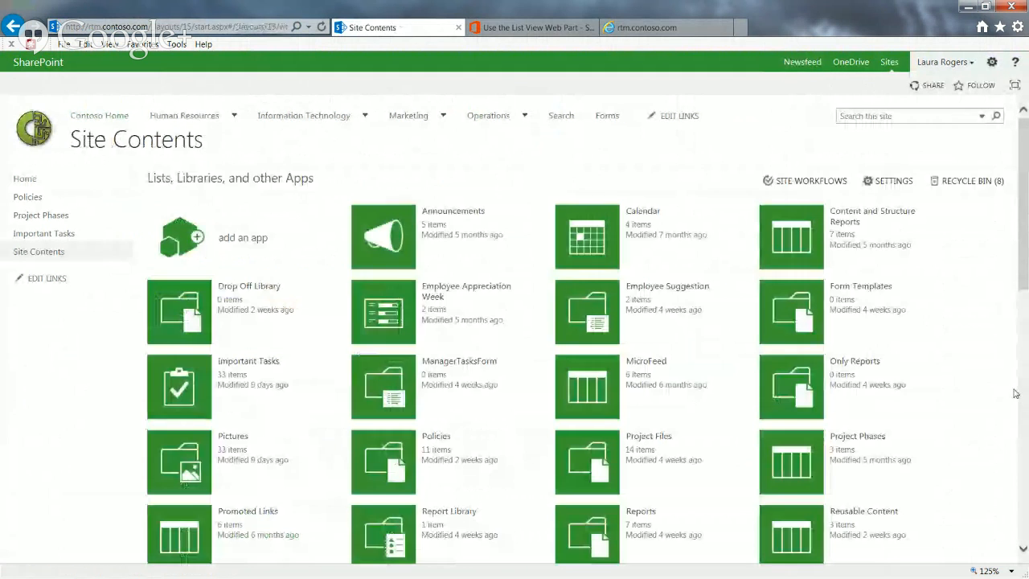
pyautogui.scroll(-3, 1020, 393)
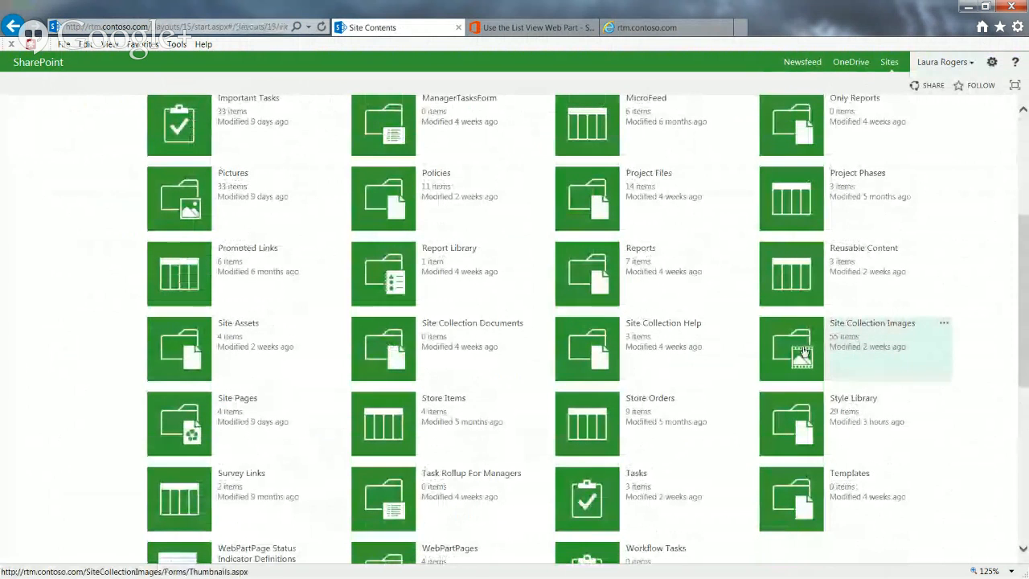
pyautogui.click(803, 351)
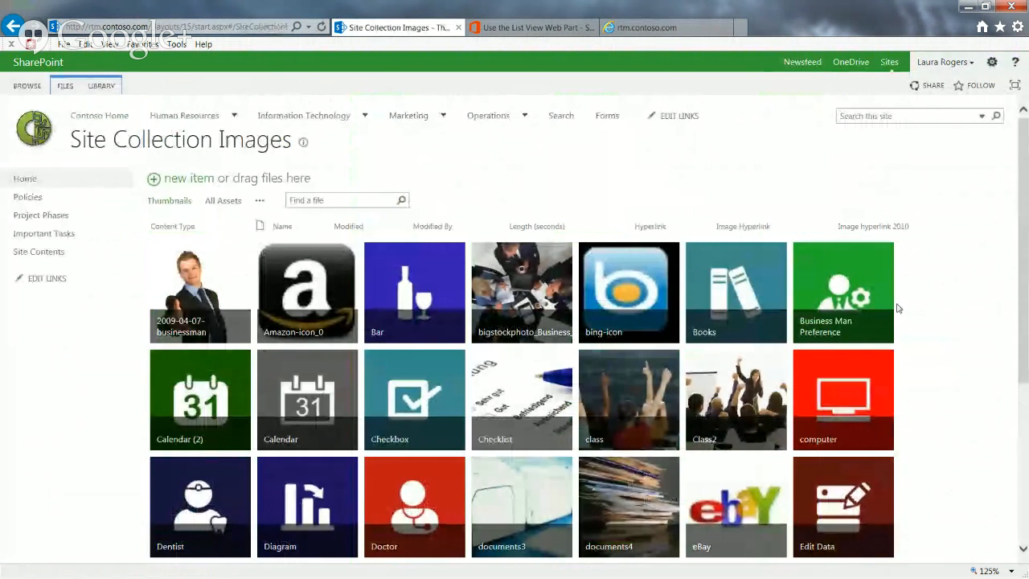
# Find the New_16x16 image on the library's second page, open its properties and copy the thumbnail's link address
pyautogui.moveTo(1026, 221); pyautogui.dragTo(1026, 373)
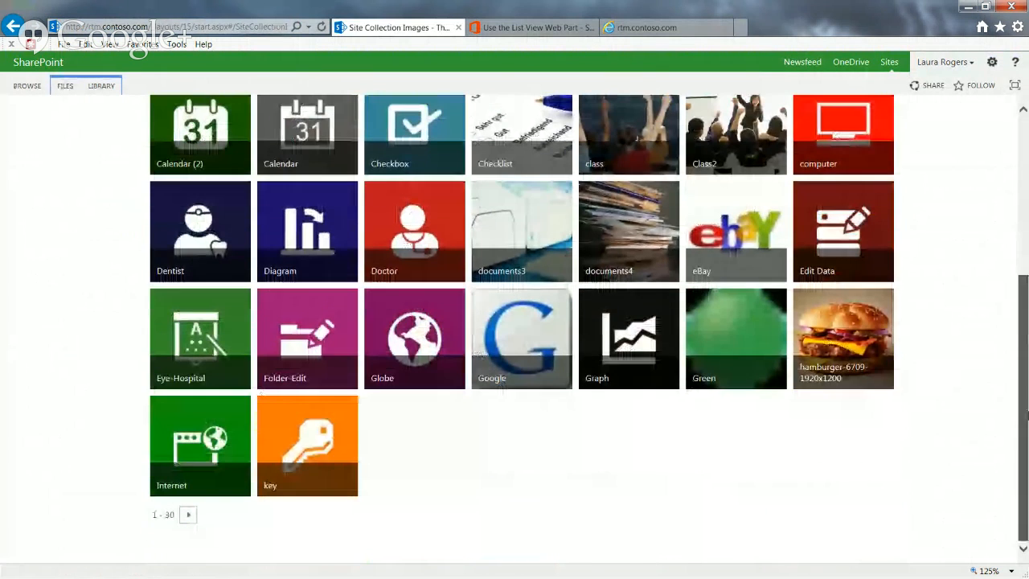
pyautogui.click(189, 516)
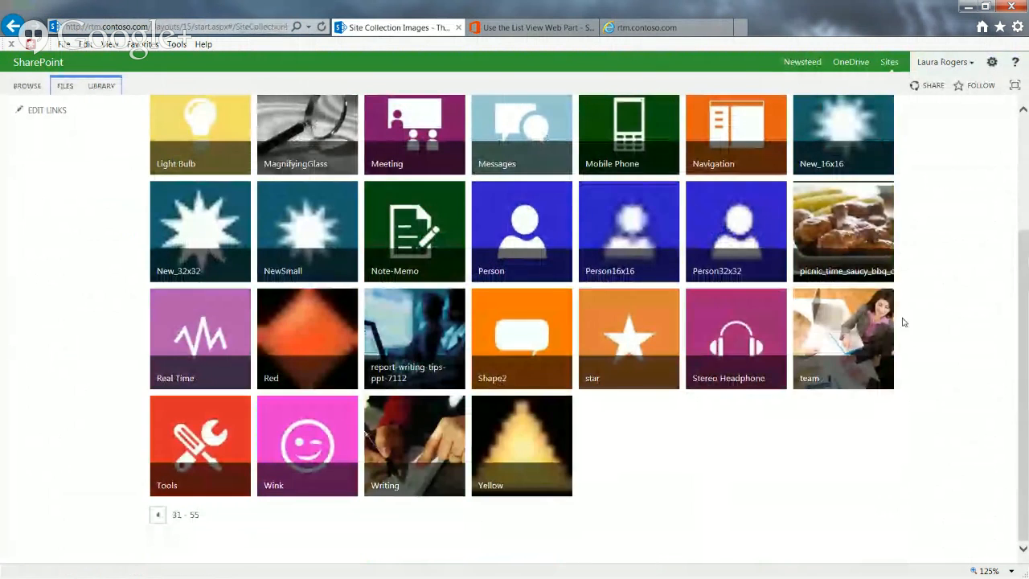
pyautogui.moveTo(1025, 294); pyautogui.dragTo(1027, 200)
pyautogui.moveTo(829, 229)
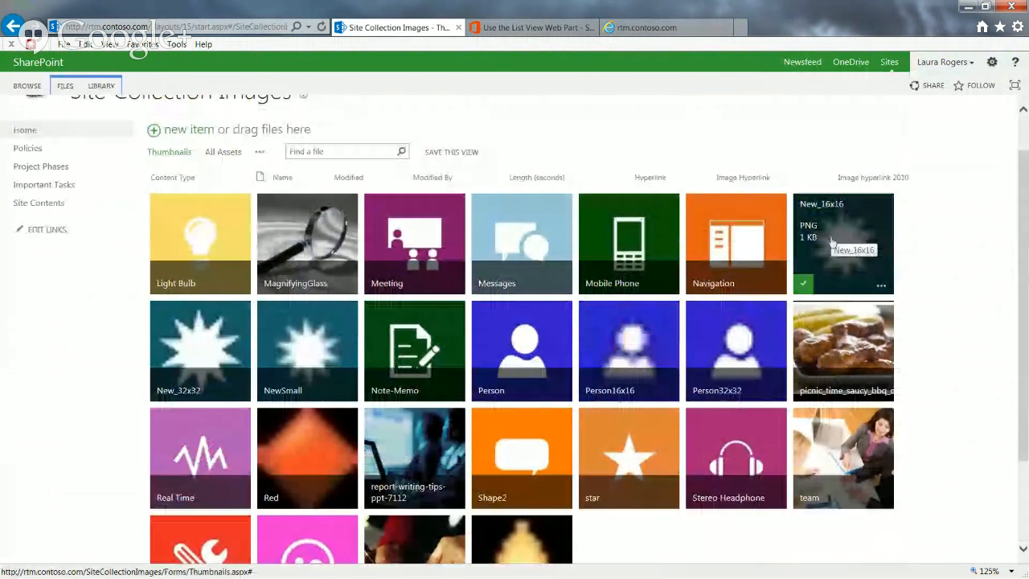
pyautogui.scroll(1, 835, 232)
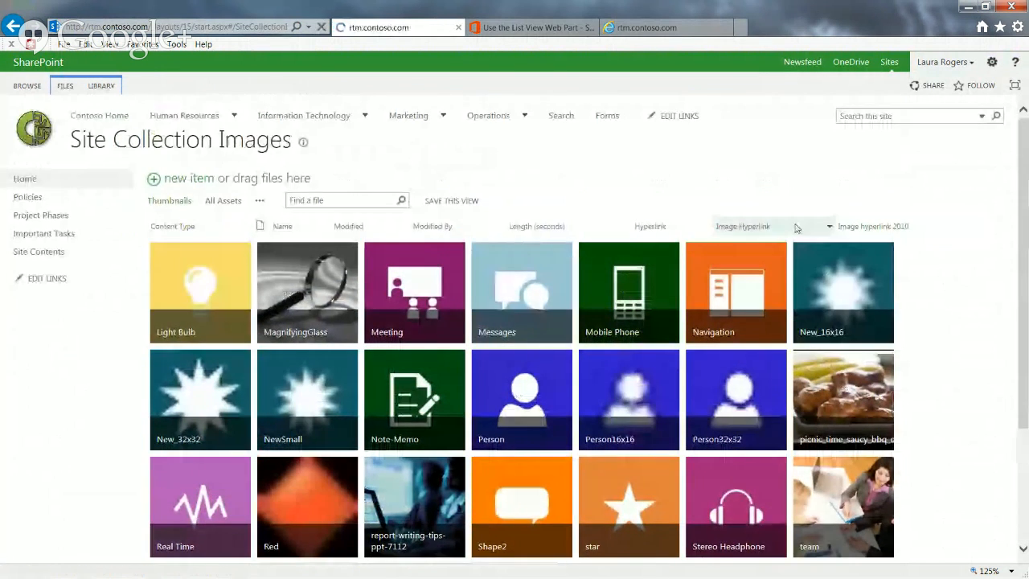
pyautogui.click(819, 265)
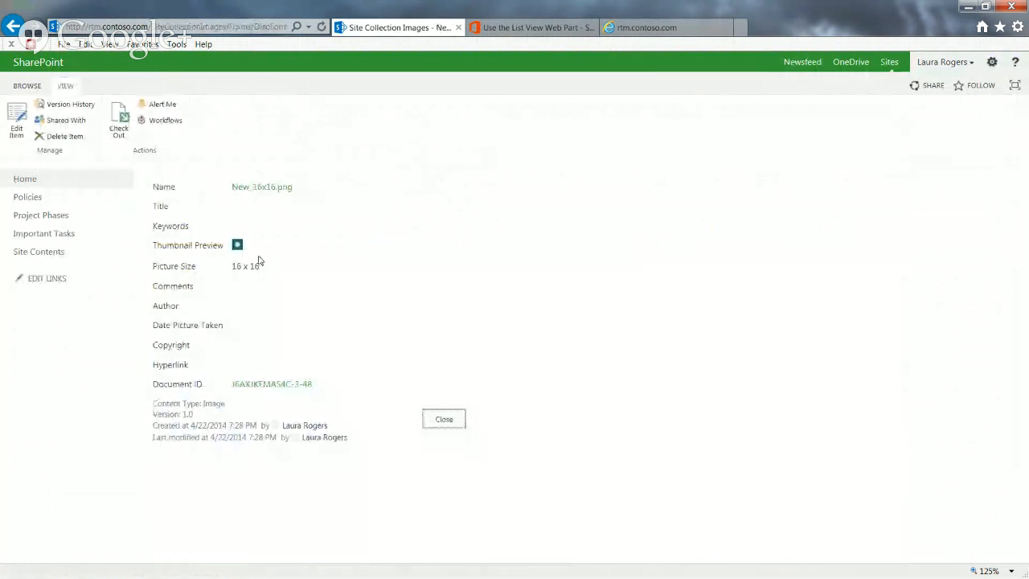
pyautogui.rightClick(238, 249)
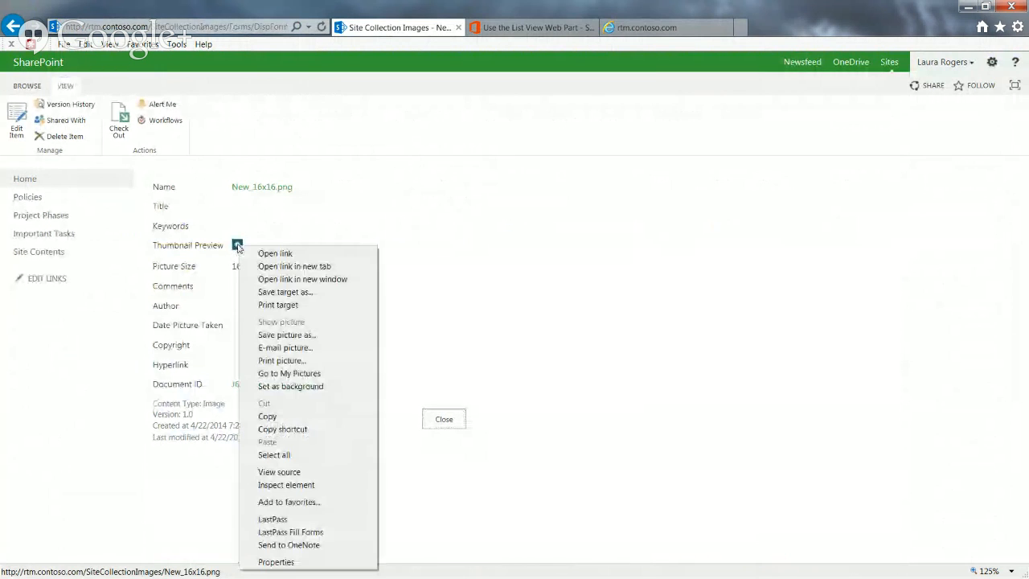
pyautogui.click(306, 433)
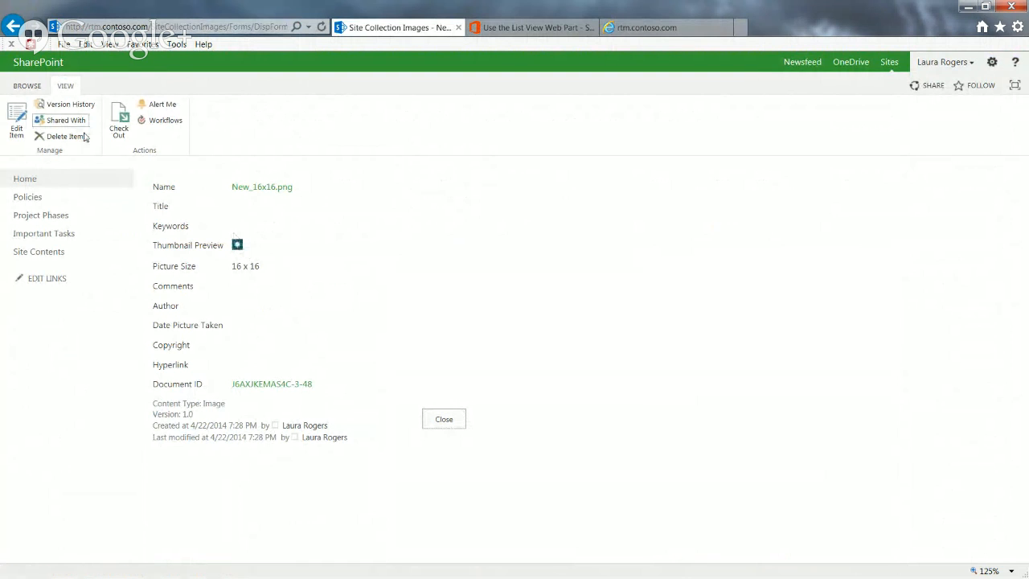
# Reopen the Operations site's Demo Help page for editing and show the Advanced properties of the Operations Policies web part
pyautogui.click(26, 85)
pyautogui.click(498, 119)
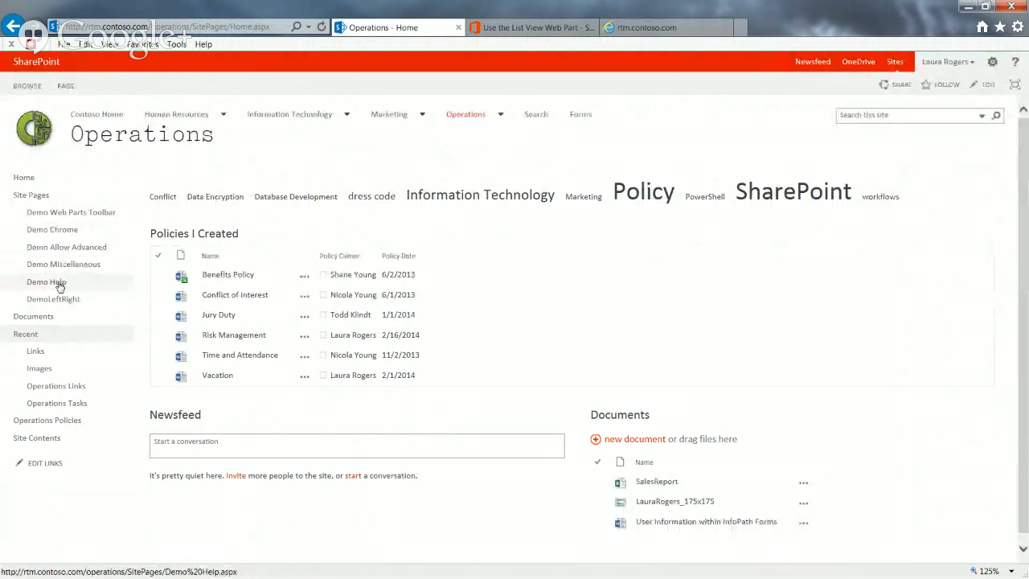
pyautogui.click(58, 285)
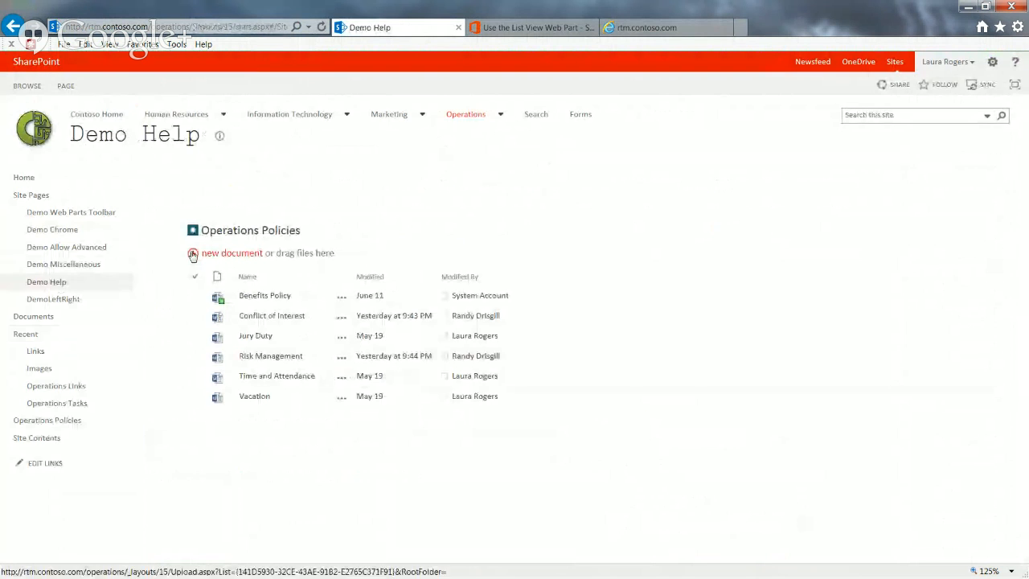
pyautogui.click(67, 85)
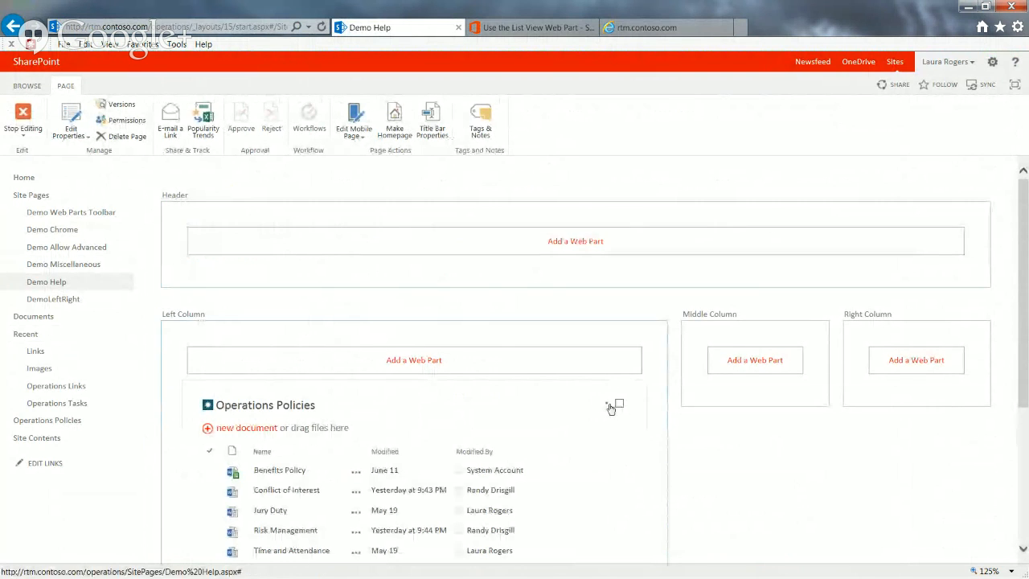
pyautogui.click(607, 404)
pyautogui.click(572, 487)
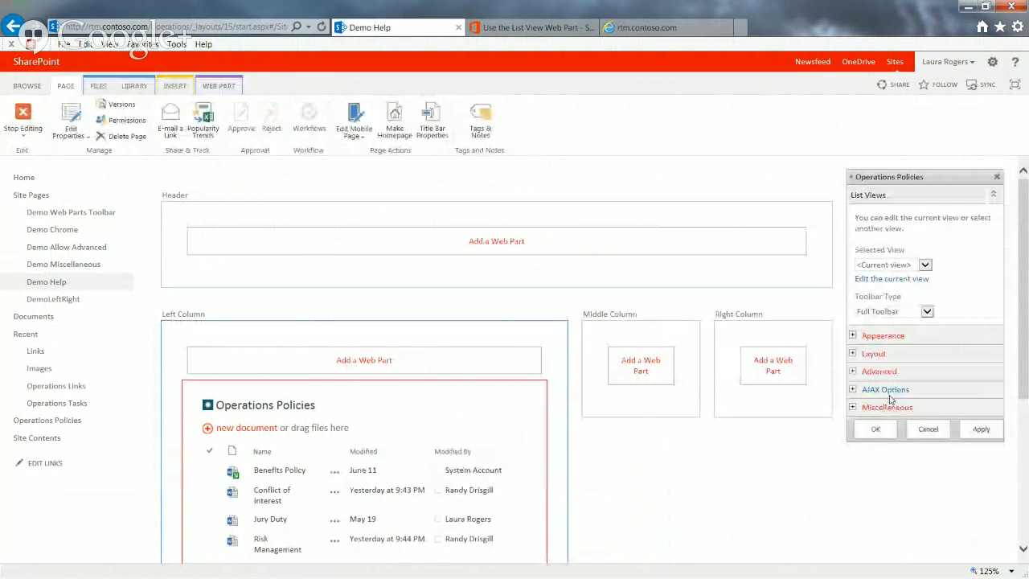
pyautogui.click(853, 371)
# Examine the relative paths in the Help URL, Title Icon Image URL and Catalog Icon Image URL properties
pyautogui.scroll(-5, 1021, 360)
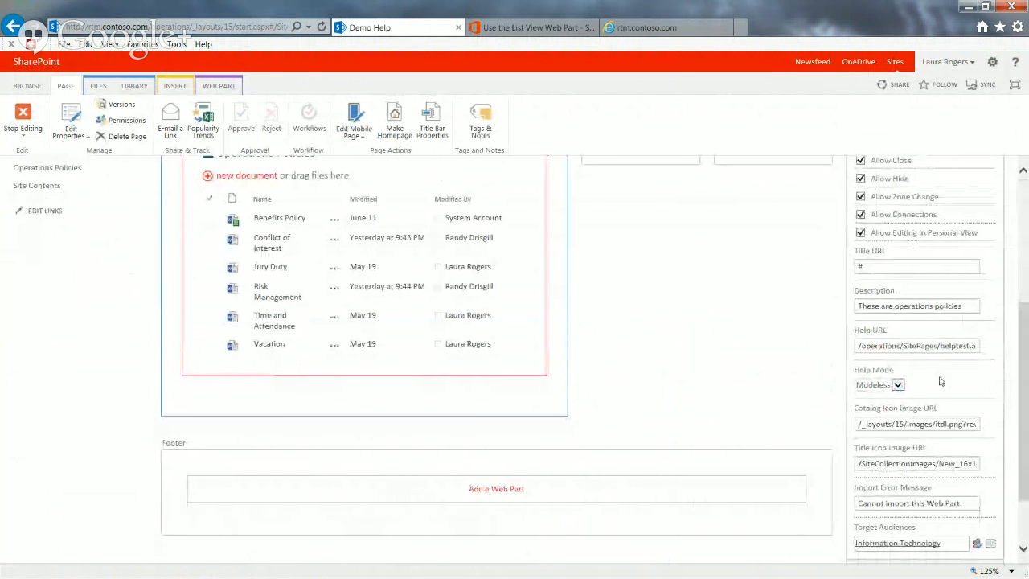
pyautogui.click(908, 348)
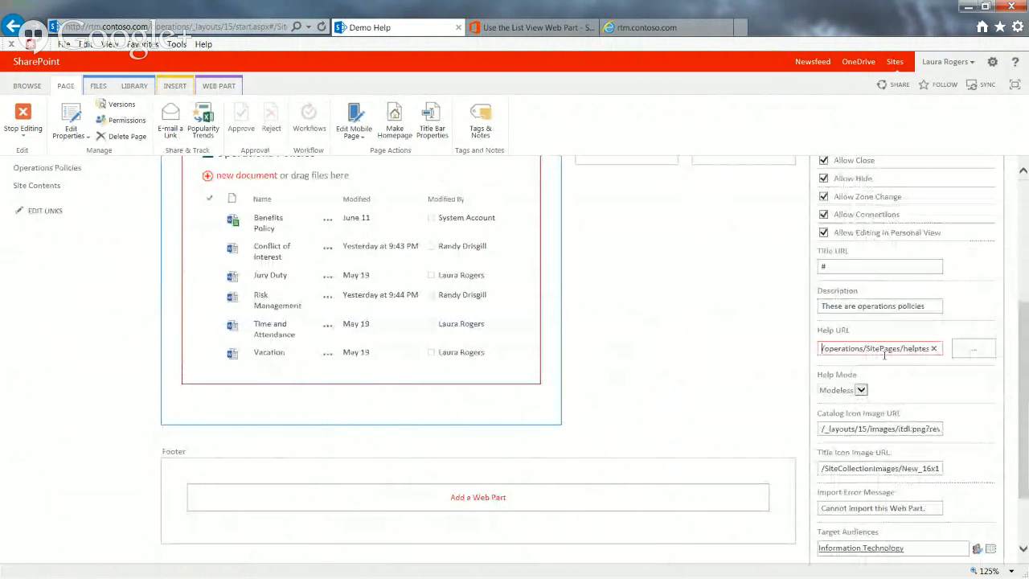
pyautogui.click(820, 348)
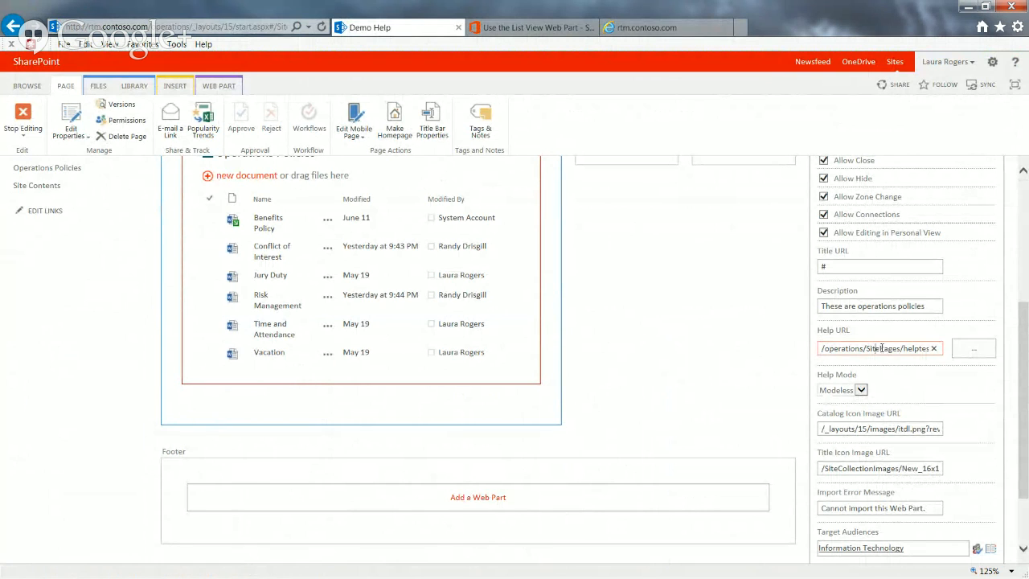
pyautogui.click(871, 470)
pyautogui.press('End')
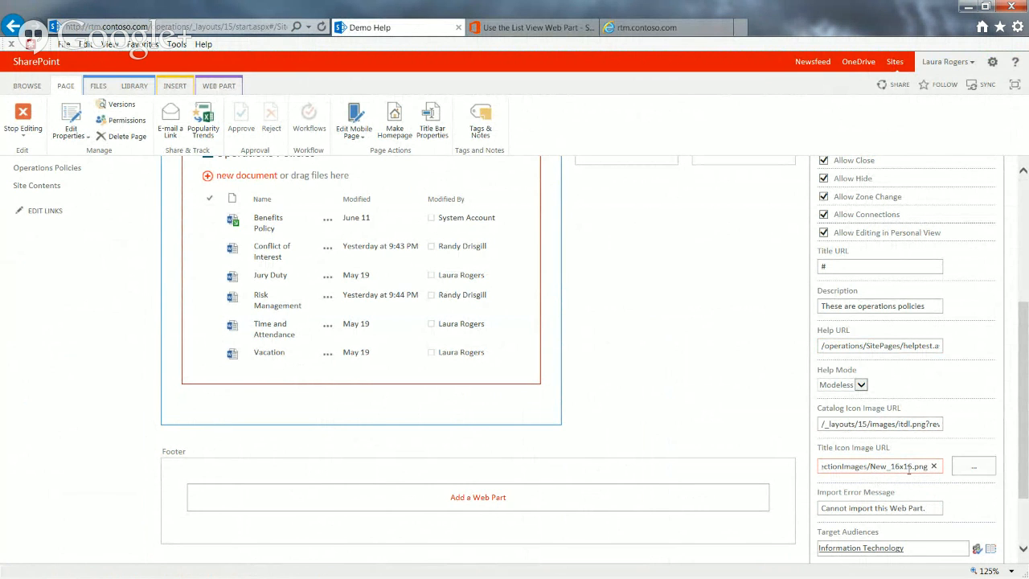
pyautogui.moveTo(1024, 462); pyautogui.dragTo(1025, 423)
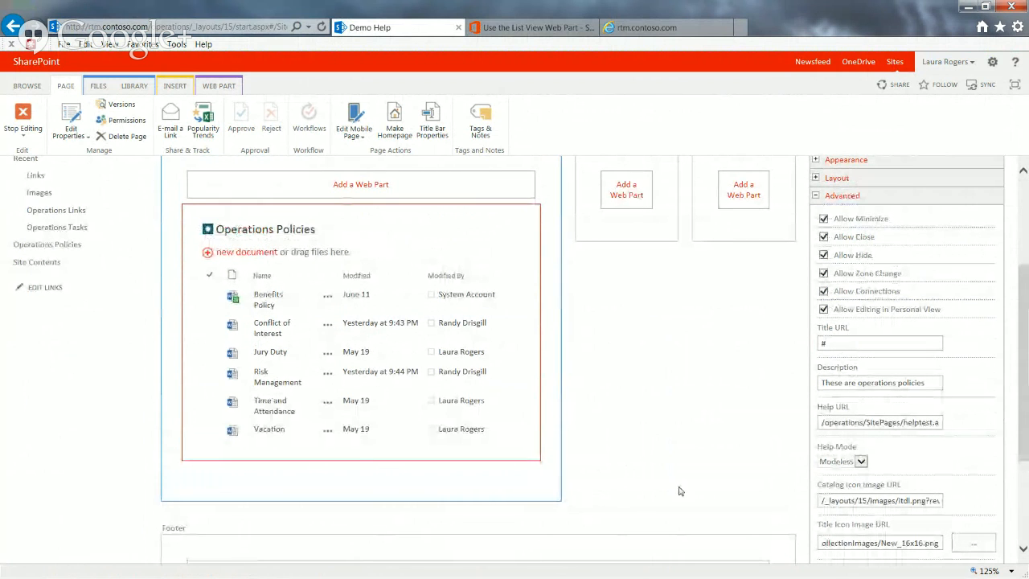
pyautogui.moveTo(1020, 403); pyautogui.dragTo(1024, 442)
pyautogui.click(855, 414)
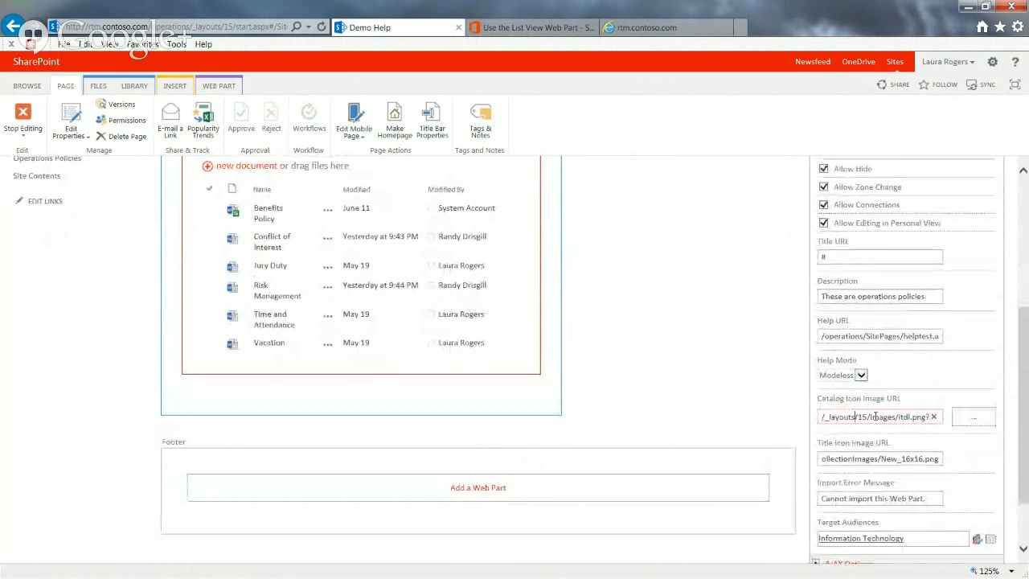
pyautogui.moveTo(899, 416); pyautogui.dragTo(911, 416)
pyautogui.click(895, 418)
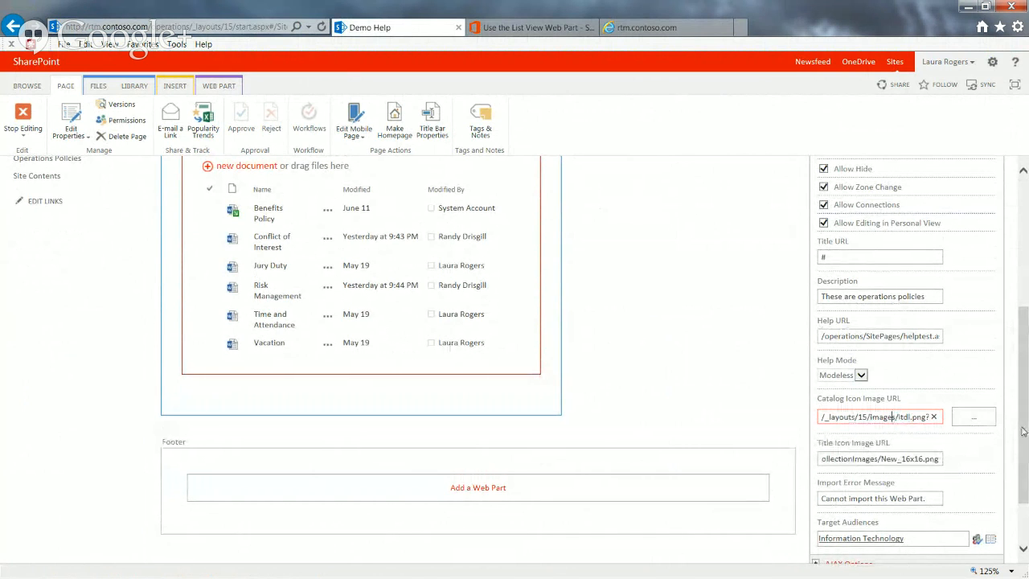
pyautogui.scroll(-3, 1025, 428)
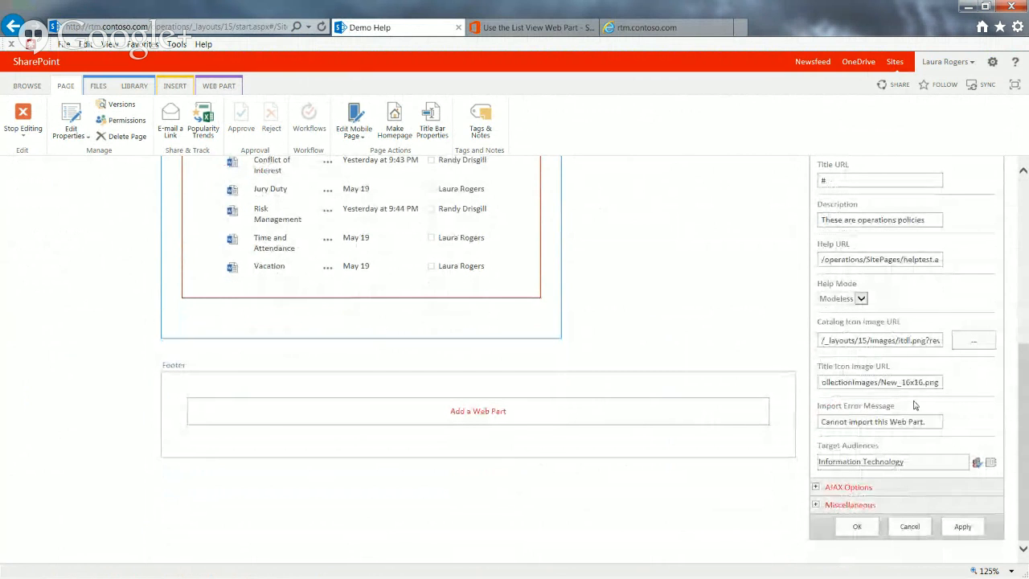
# Review the Title Icon Image URL and Help URL and save the Operations Policies web part's properties
pyautogui.click(908, 383)
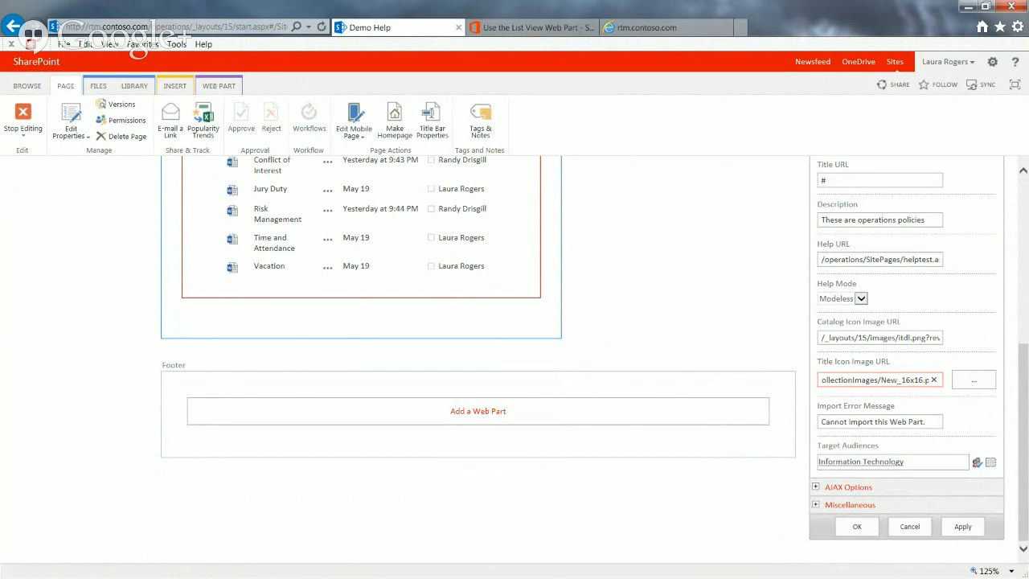
pyautogui.hotkey('alt', 'Tab')
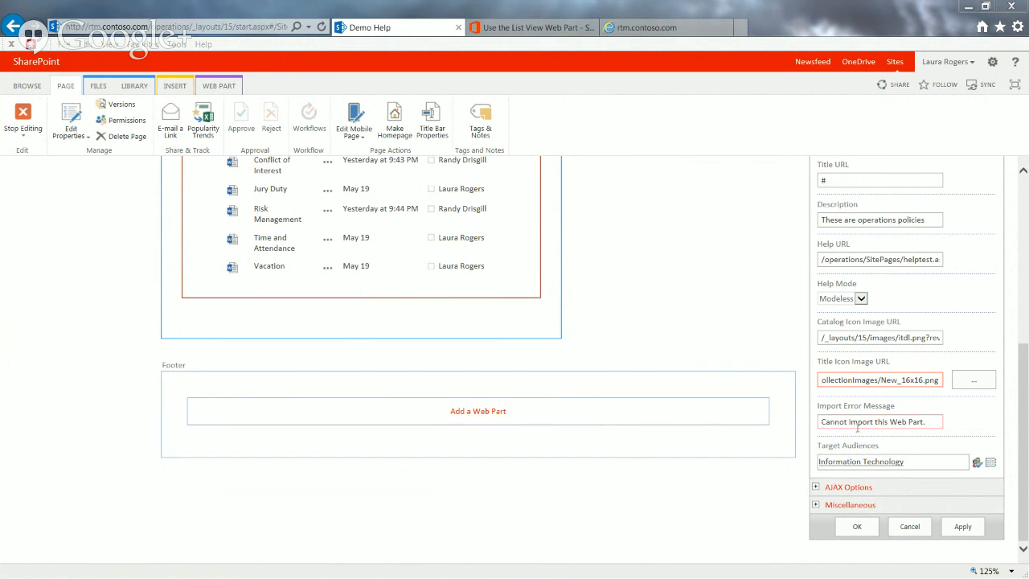
pyautogui.click(906, 259)
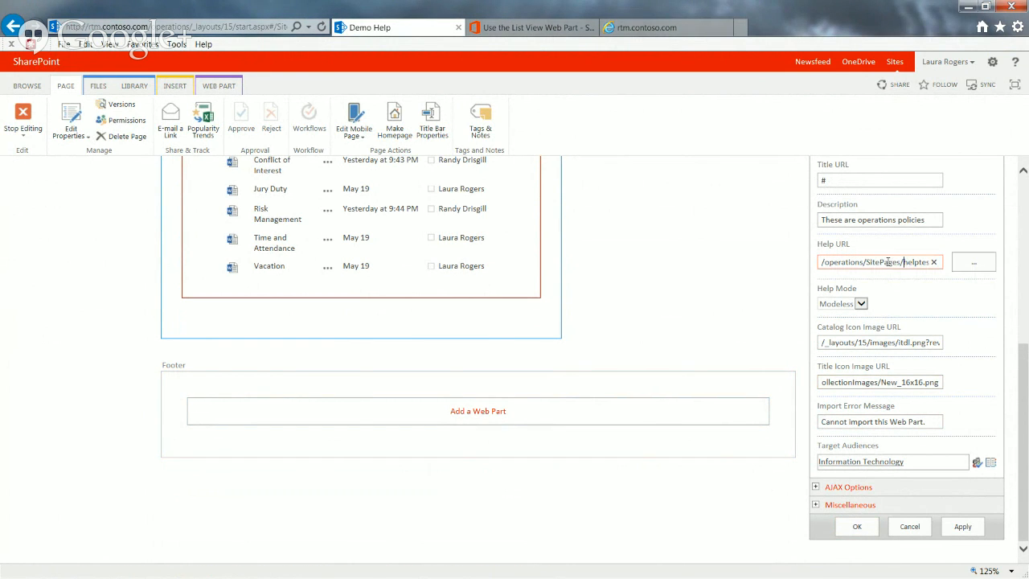
pyautogui.click(858, 527)
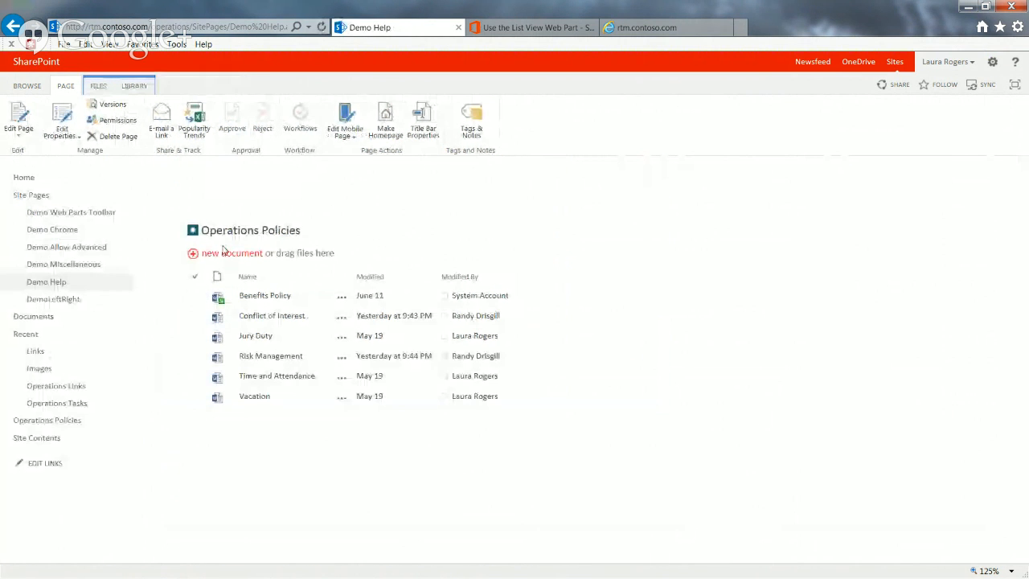
# Put the Demo Help page back into editing, open the Operations Policies web part's Help, read its text and close the help window
pyautogui.click(18, 119)
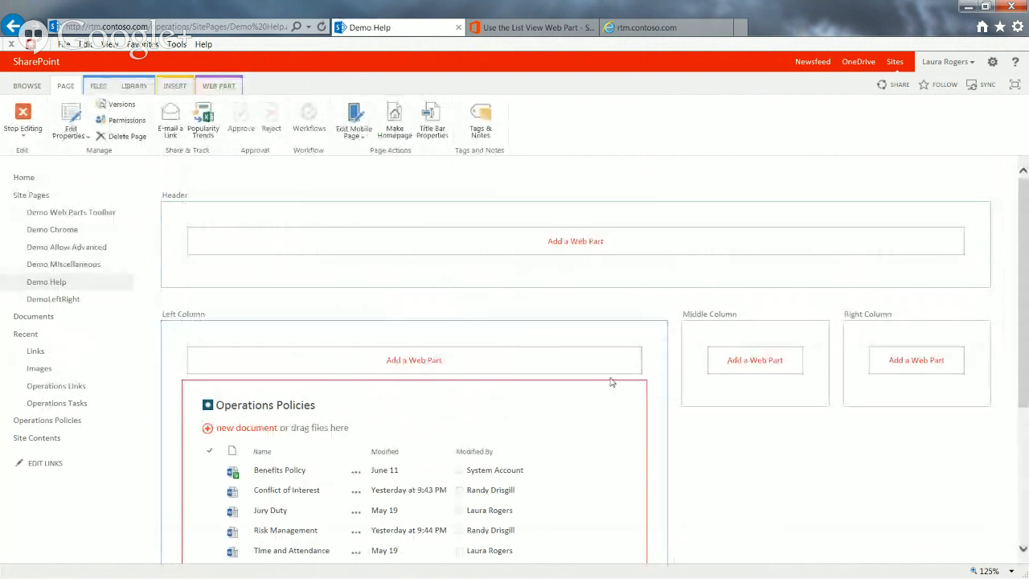
pyautogui.click(608, 404)
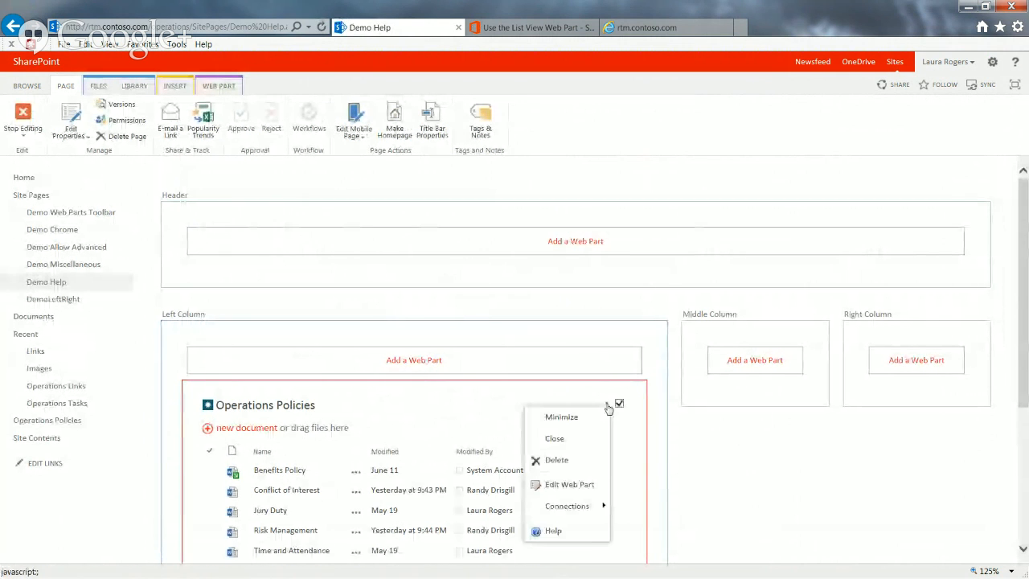
pyautogui.click(554, 530)
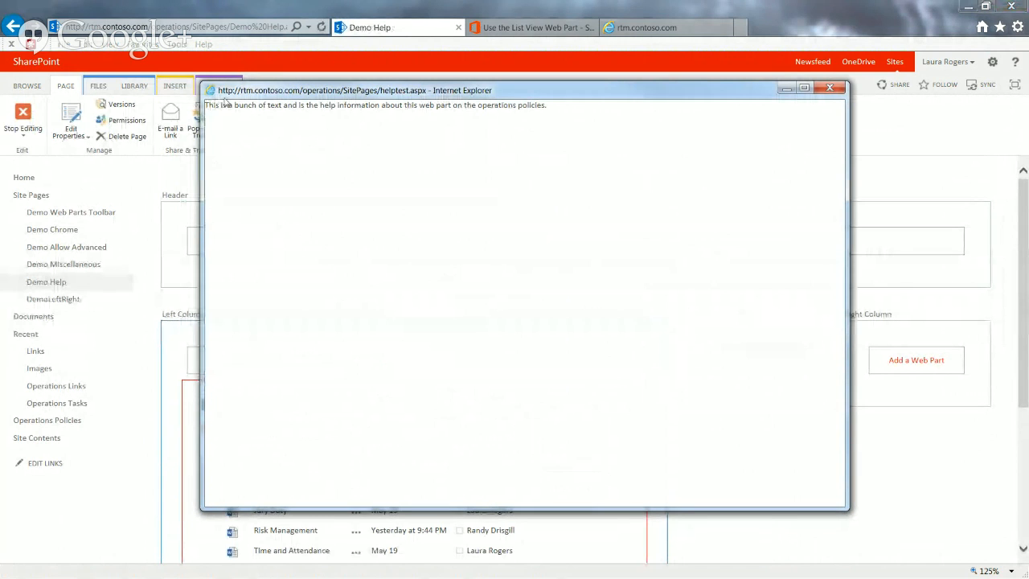
pyautogui.moveTo(212, 107); pyautogui.dragTo(539, 98)
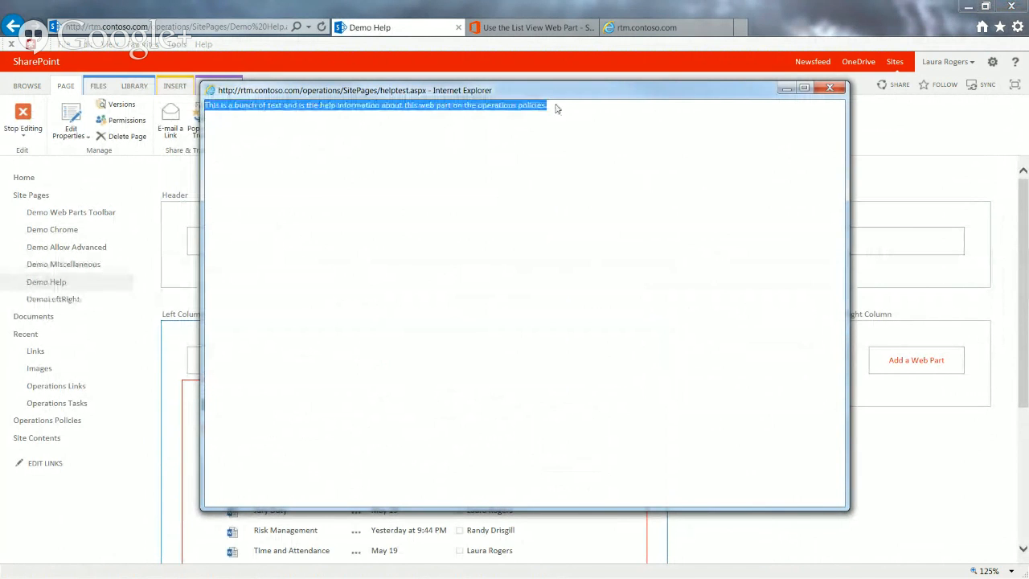
pyautogui.click(328, 245)
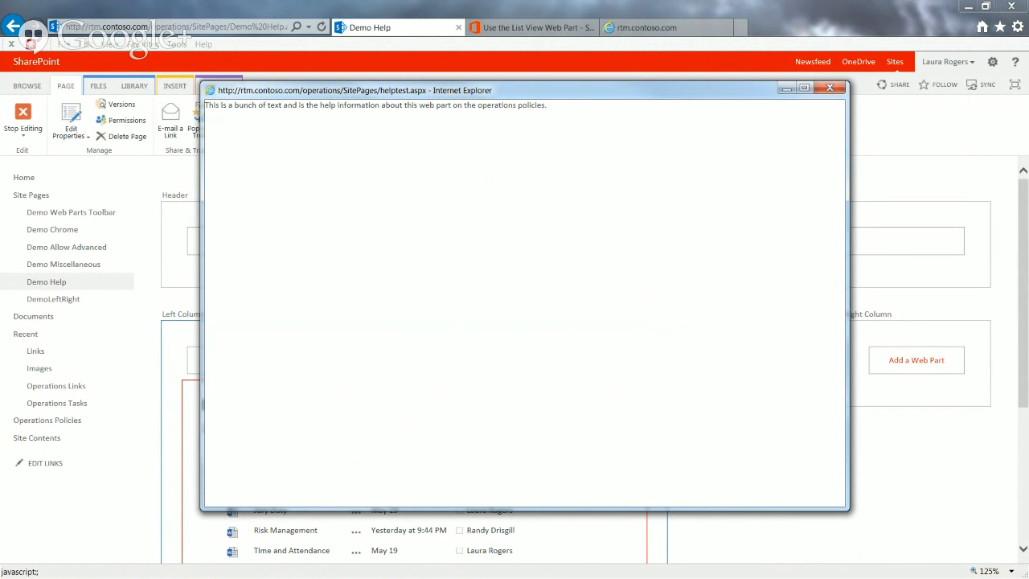
pyautogui.moveTo(509, 91); pyautogui.dragTo(455, 89)
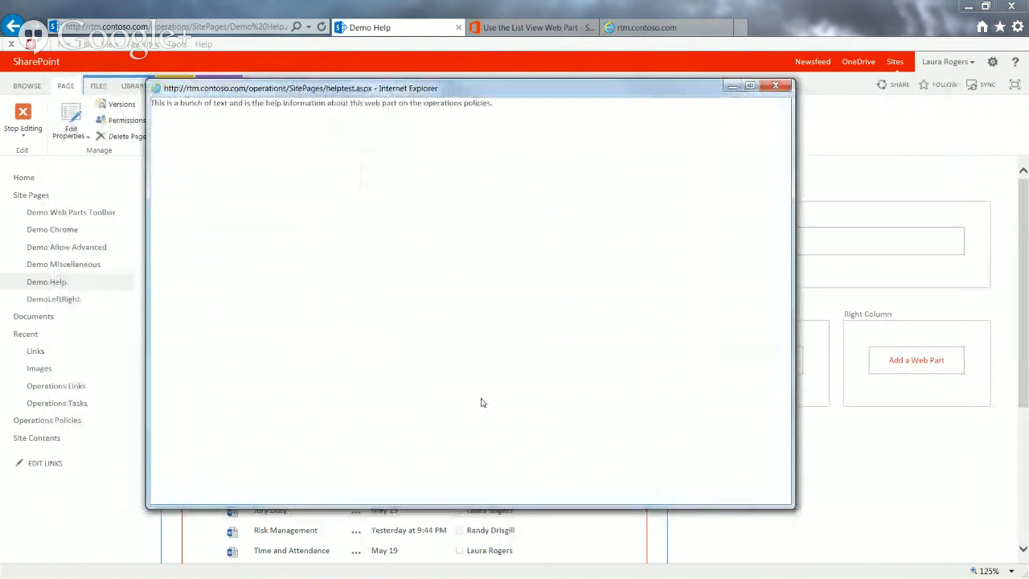
pyautogui.click(774, 87)
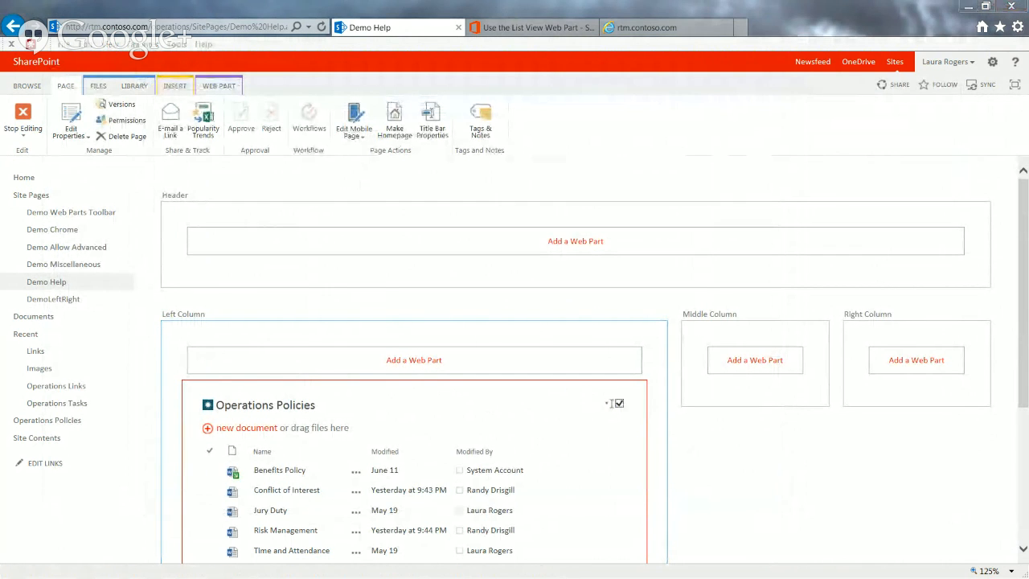
# Open the Operations Policies web part's properties and show the Help Mode setting among the Advanced options
pyautogui.click(607, 404)
pyautogui.click(569, 484)
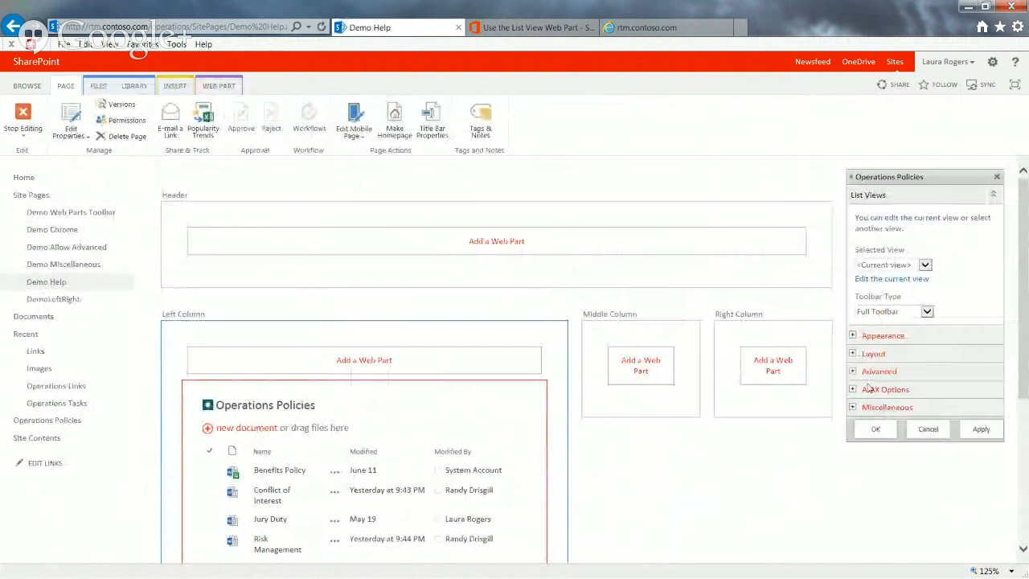
pyautogui.click(852, 370)
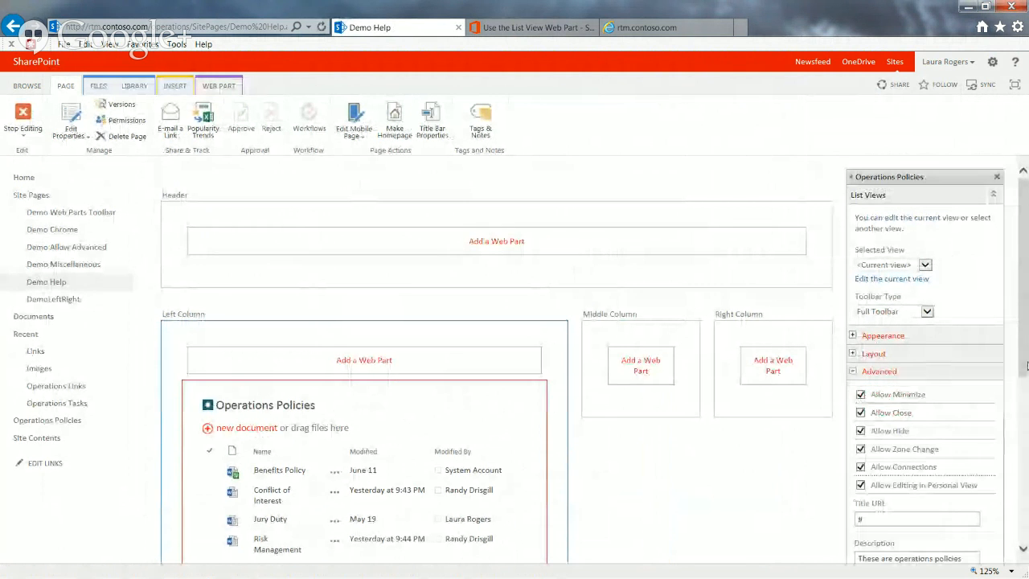
pyautogui.moveTo(1024, 365); pyautogui.dragTo(1024, 528)
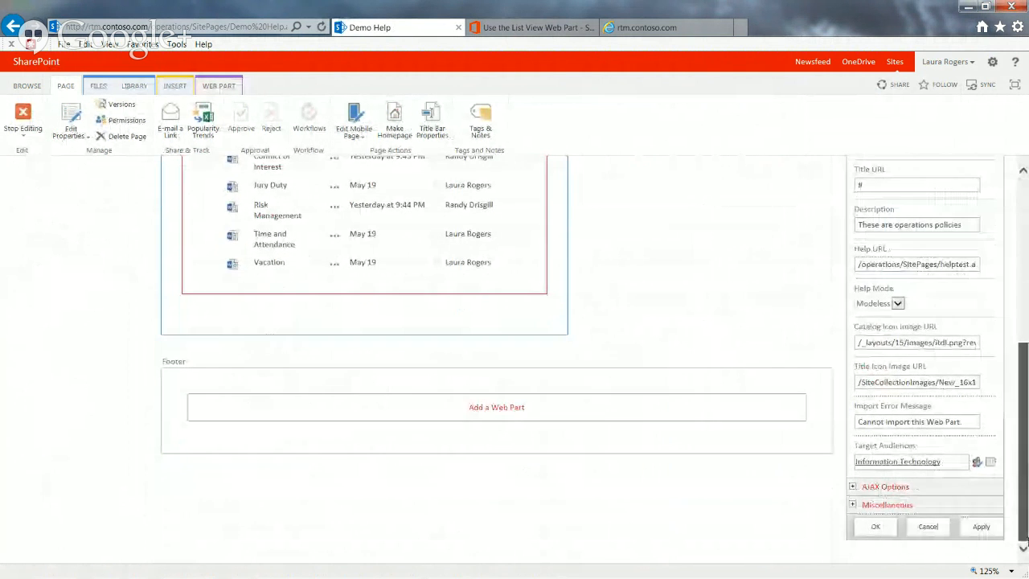
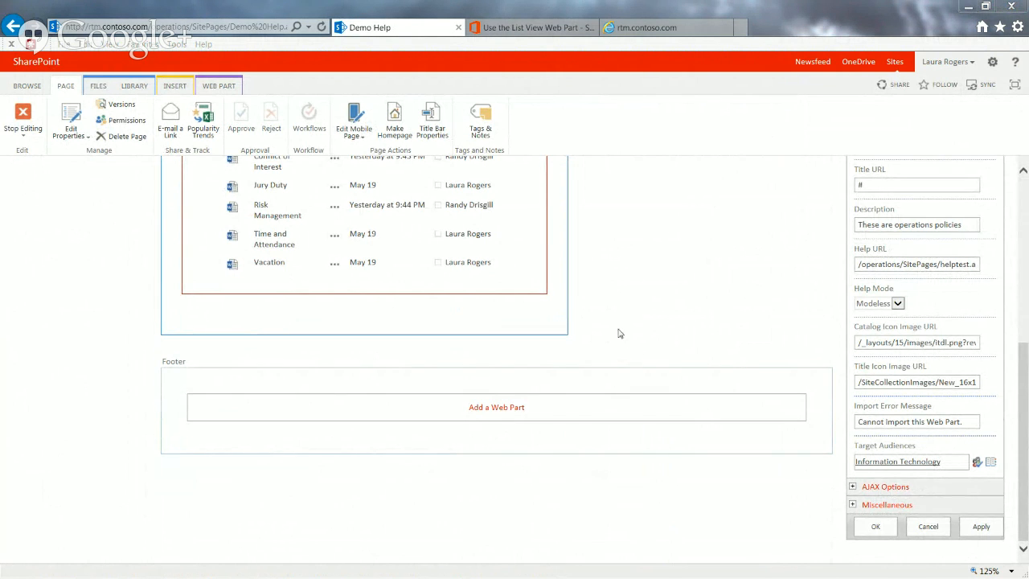
# Check the Information Technology target audience by viewing the Demo Help page as another user, and return to the web part's properties
pyautogui.click(943, 460)
pyautogui.moveTo(0, 3); pyautogui.dragTo(458, 9)
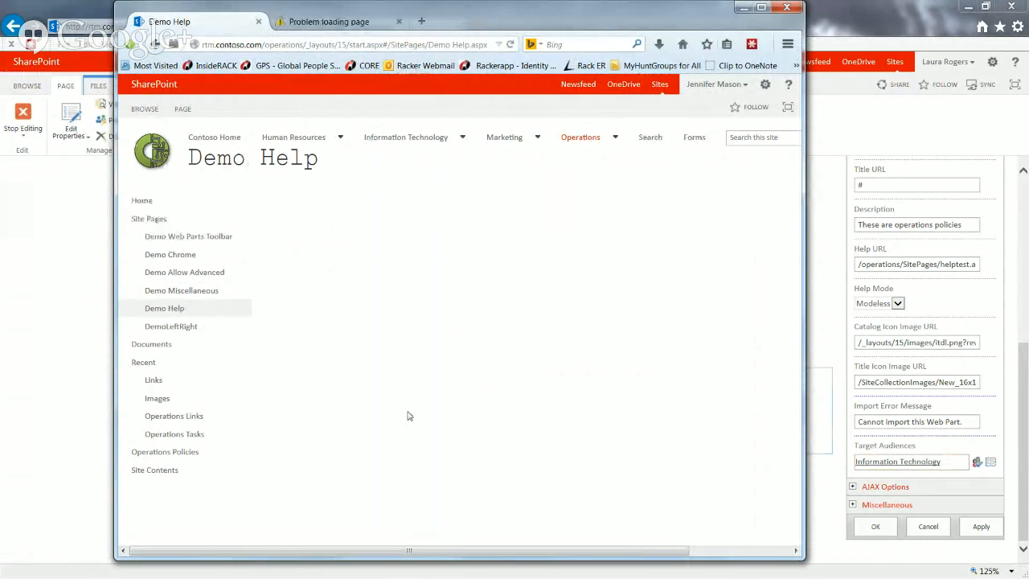
pyautogui.moveTo(461, 13); pyautogui.dragTo(0, 39)
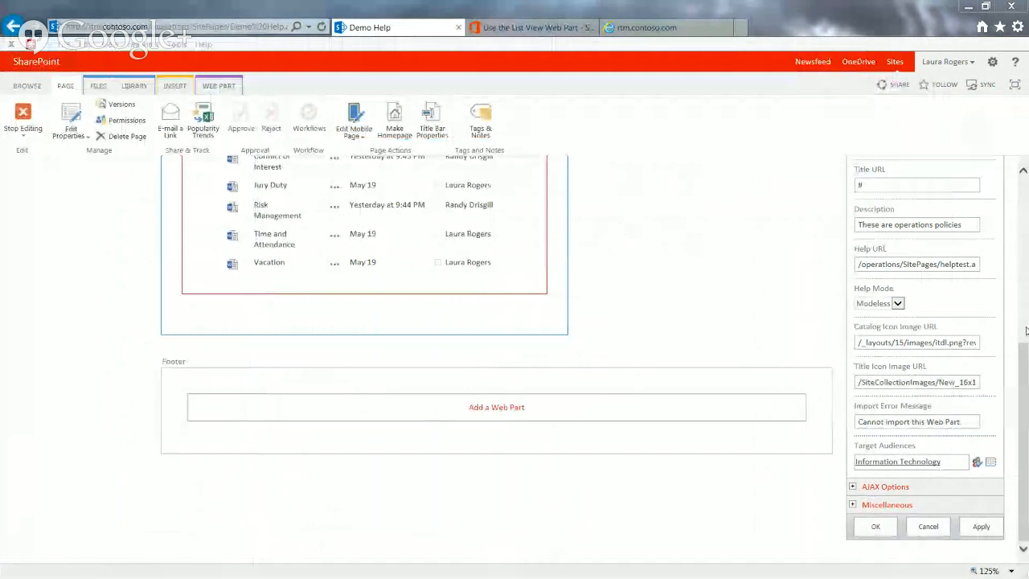
pyautogui.scroll(2, 1022, 321)
pyautogui.moveTo(1023, 322); pyautogui.dragTo(1022, 365)
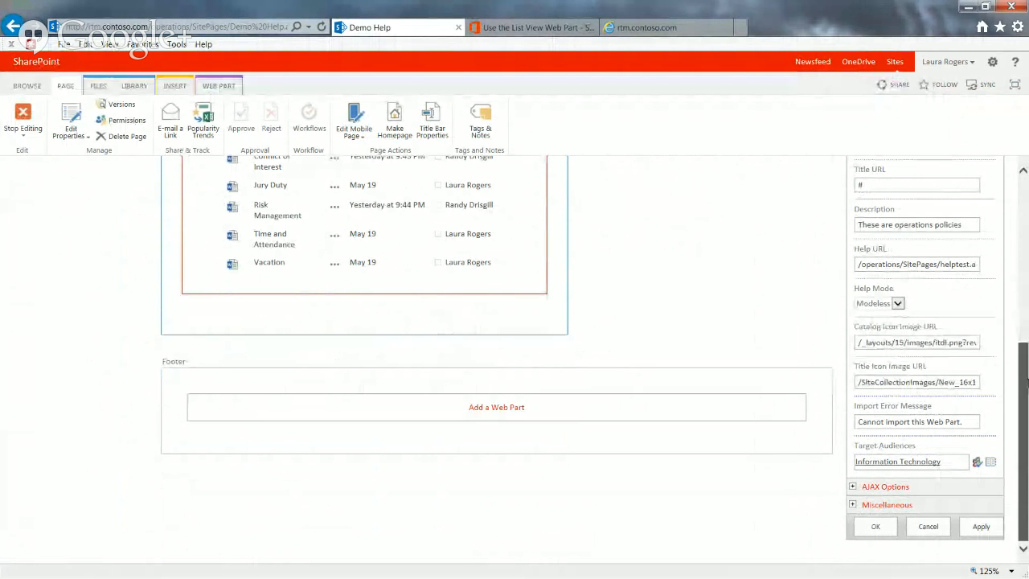
# Open the Target Audiences picker, search Global Audiences for "i" and look at the IT and Marketing audiences
pyautogui.click(990, 462)
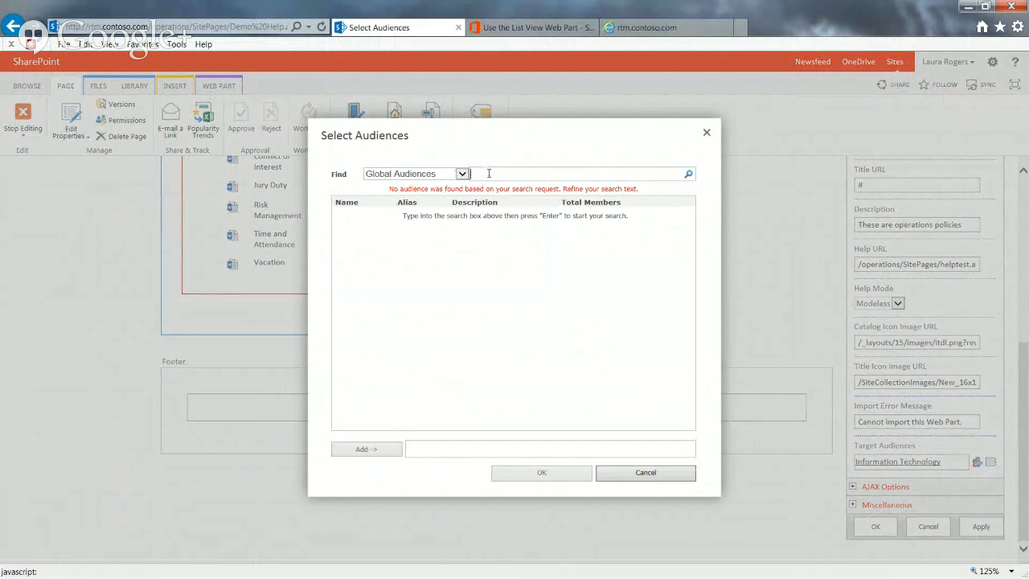
pyautogui.write('i')
pyautogui.press('Return')
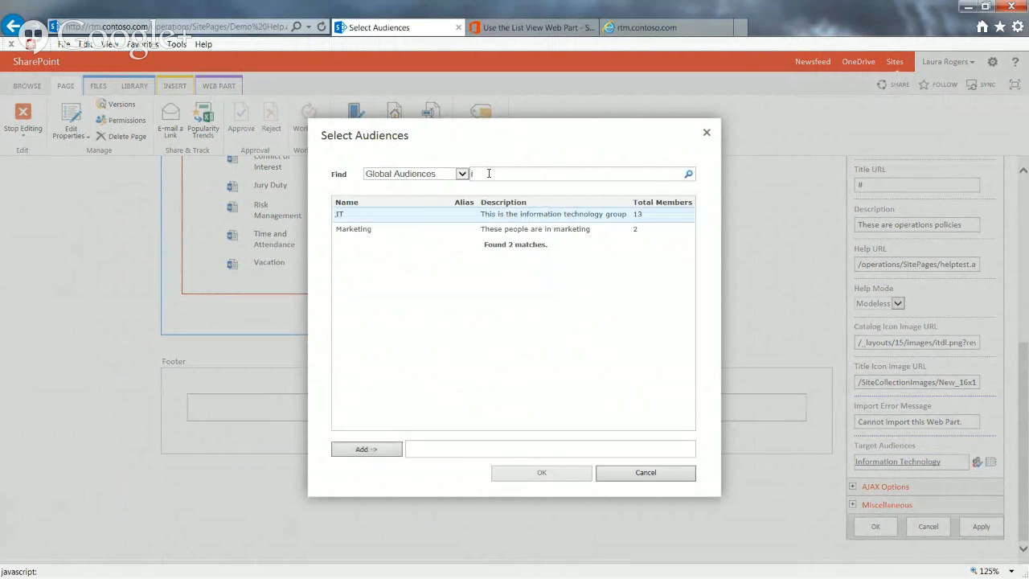
pyautogui.click(378, 232)
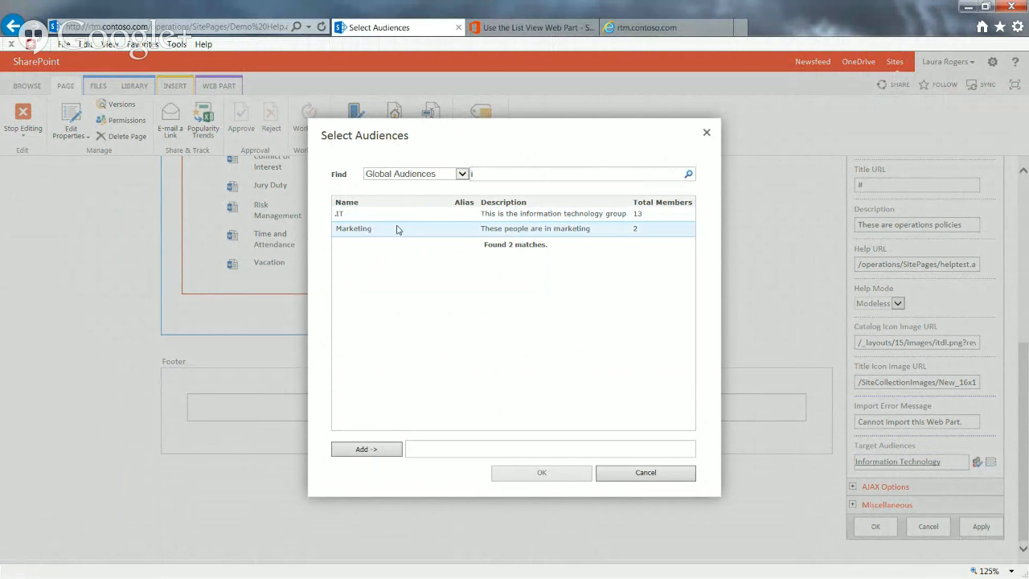
pyautogui.click(403, 222)
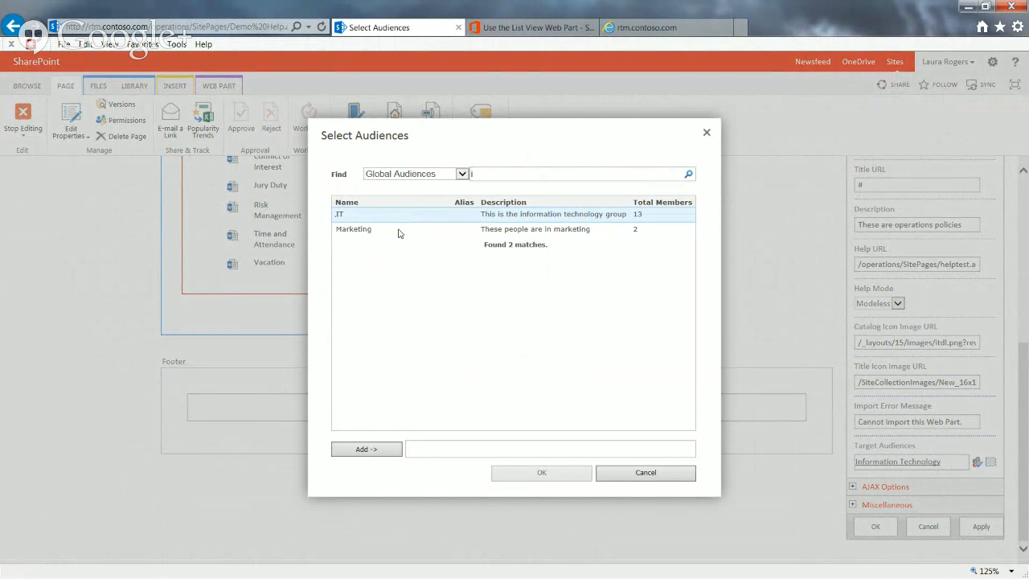
pyautogui.click(399, 231)
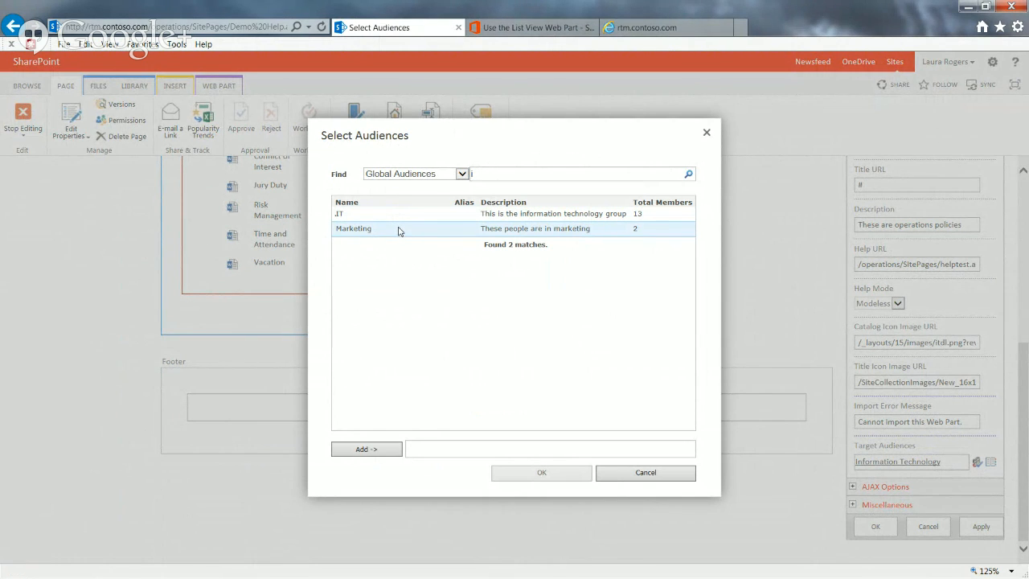
pyautogui.click(408, 216)
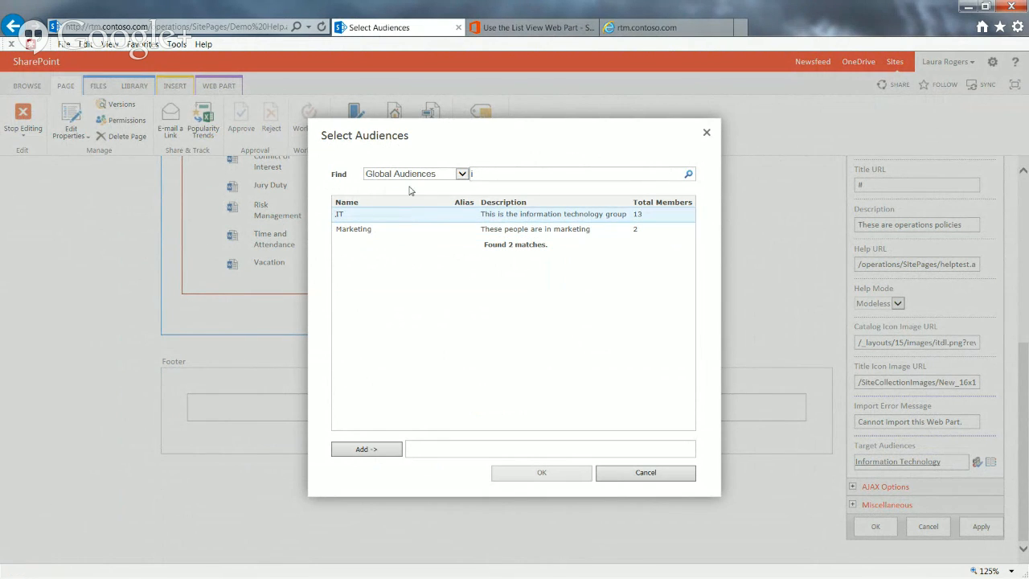
# Switch the audience search to Distribution/Security Groups and search for "m"
pyautogui.press('BackSpace')
pyautogui.click(412, 170)
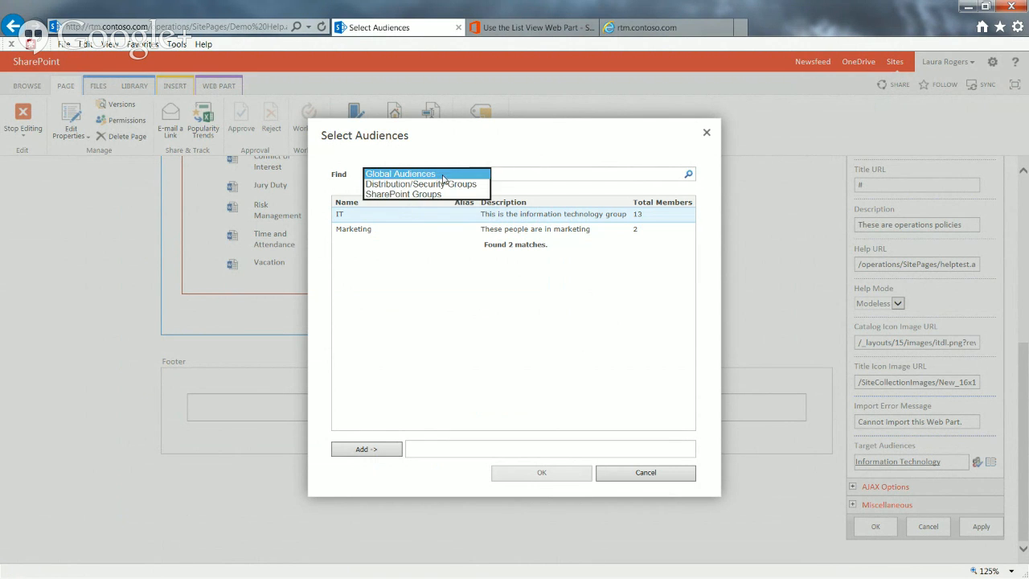
pyautogui.click(432, 184)
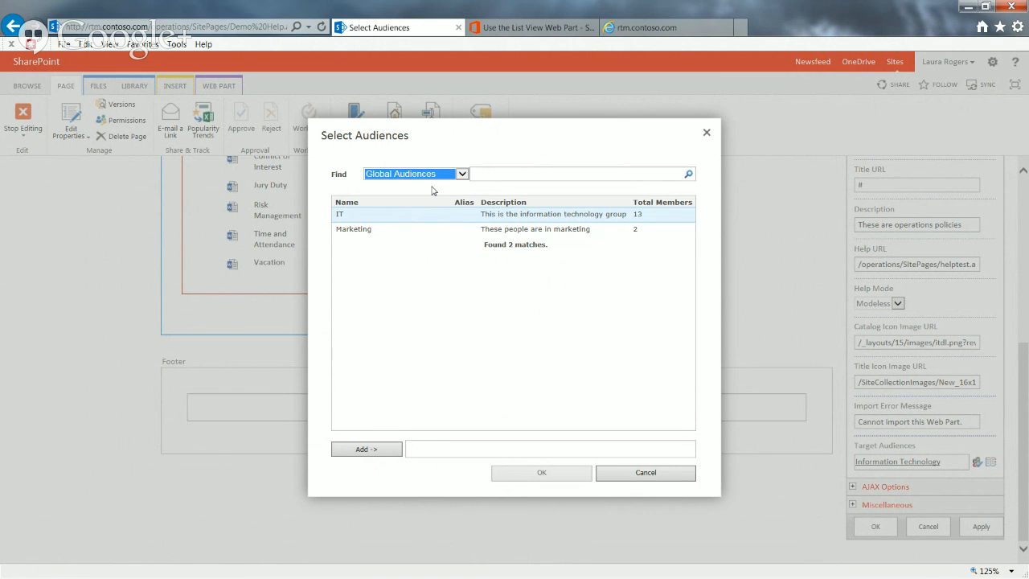
pyautogui.click(454, 177)
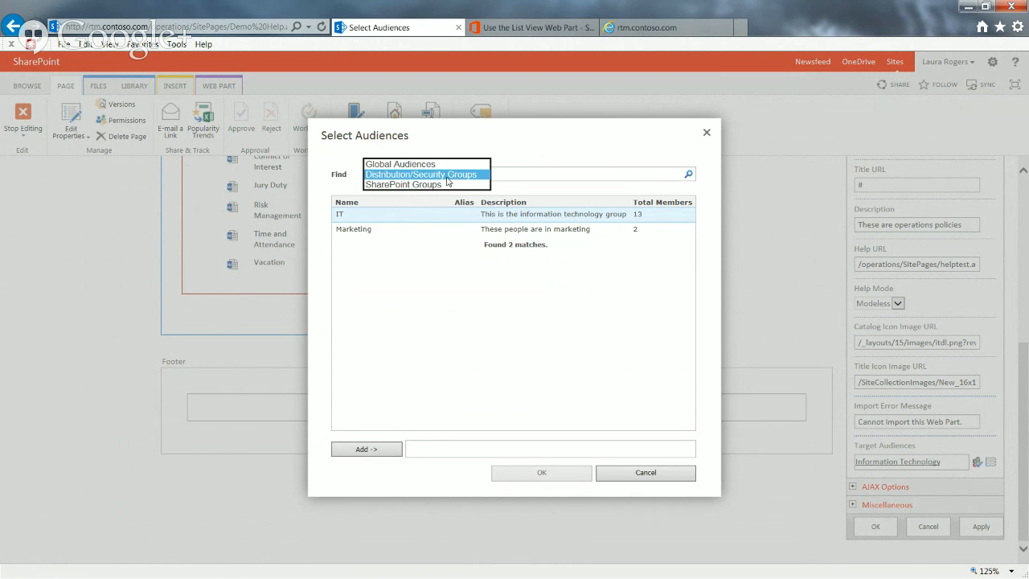
pyautogui.click(447, 176)
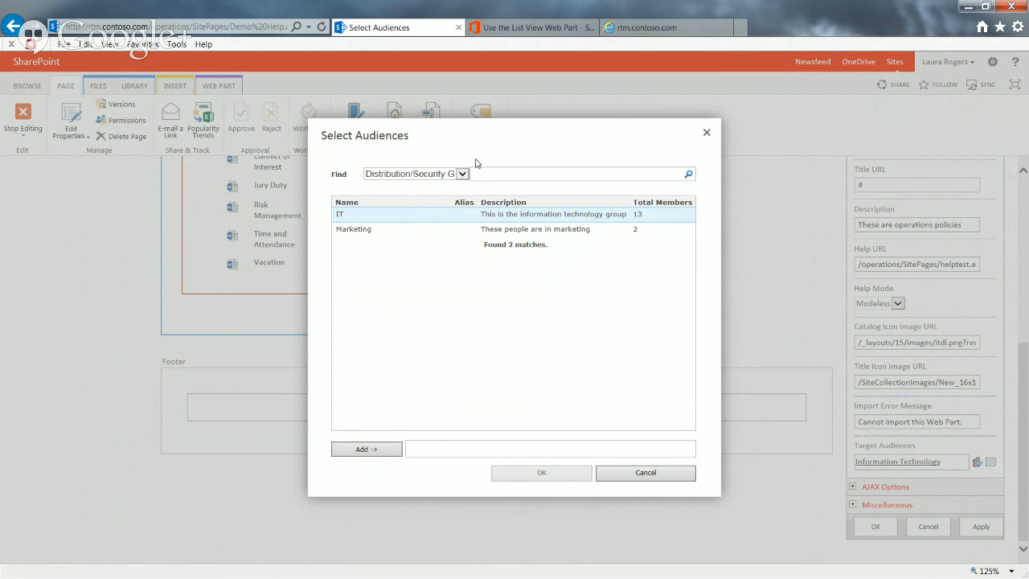
pyautogui.press('Return')
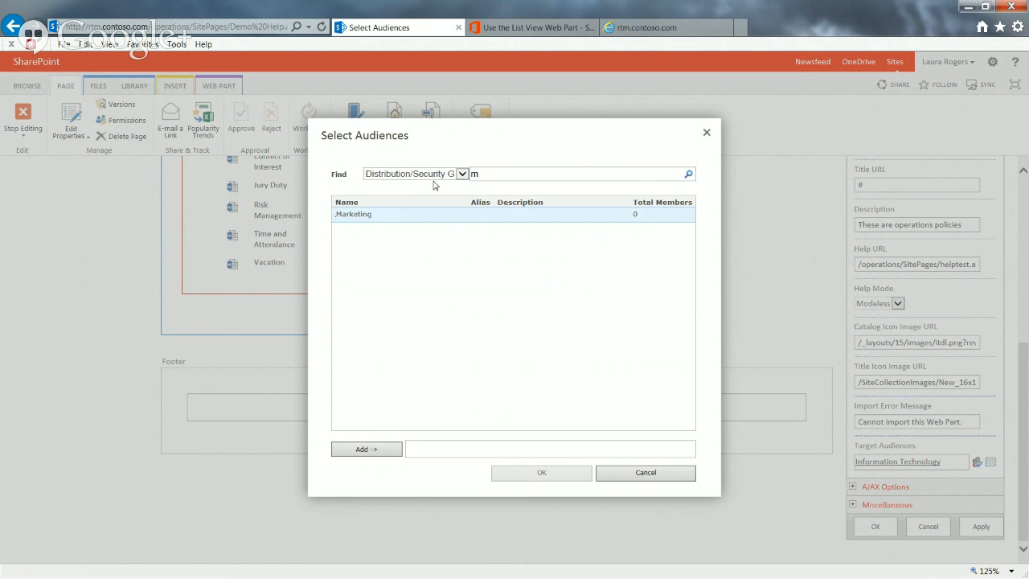
# Switch the audience search to SharePoint Groups and search for "own"
pyautogui.click(406, 175)
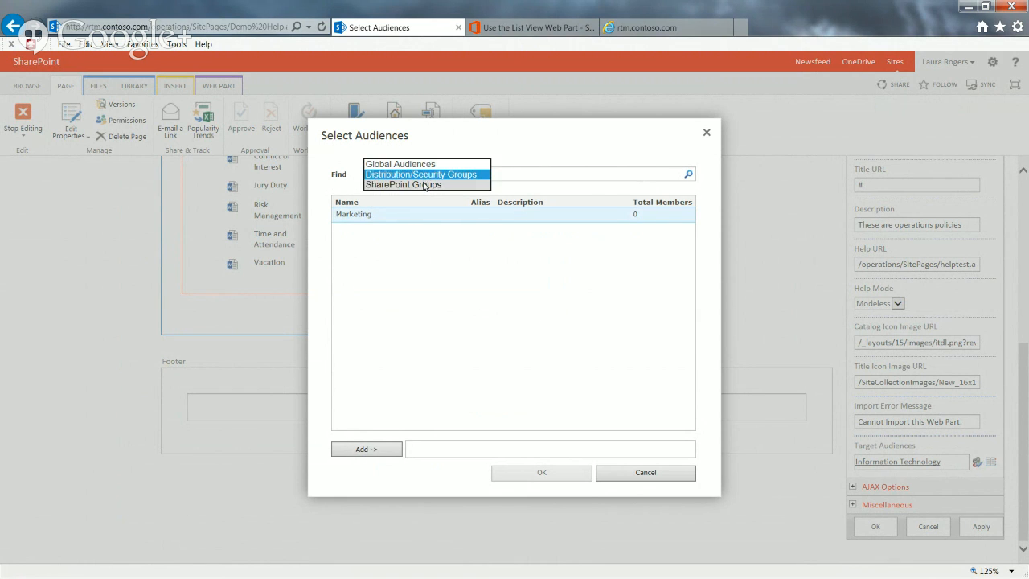
pyautogui.click(411, 173)
pyautogui.press('Down')
pyautogui.press('Tab')
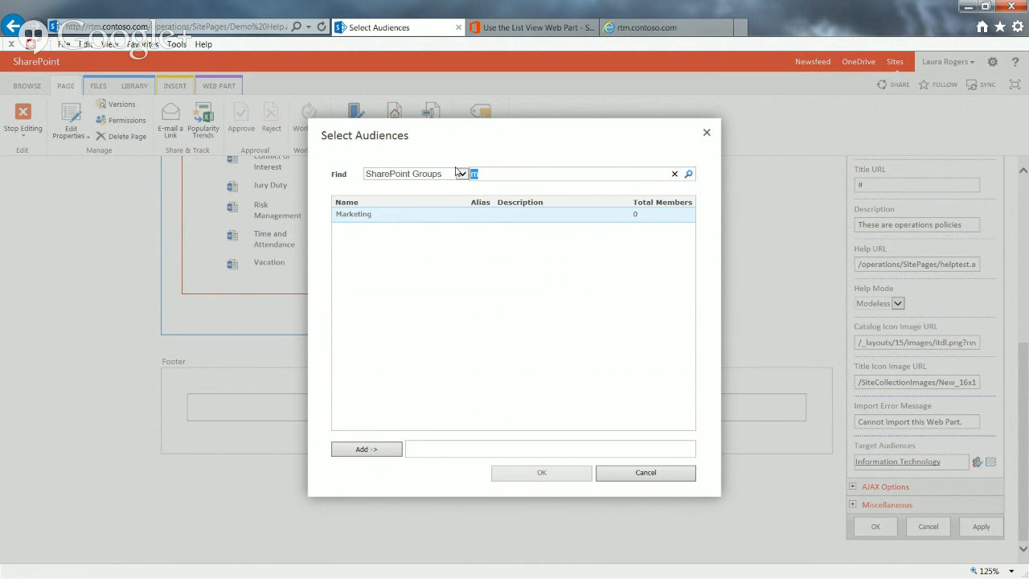
pyautogui.write('own')
pyautogui.press('Return')
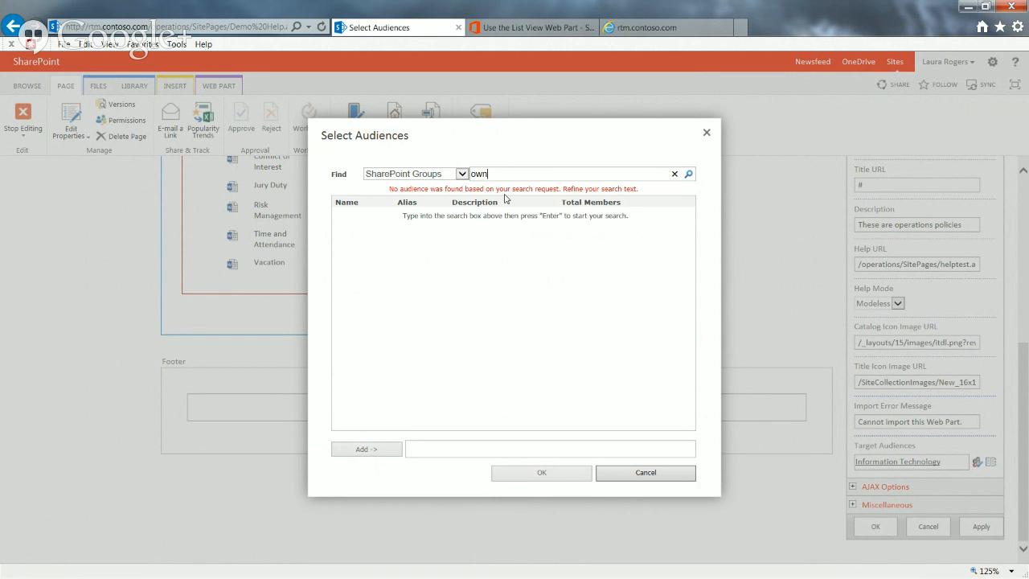
# Search the SharePoint Groups for "p", look through the groups and close the audience picker without choosing any
pyautogui.press('BackSpace')
pyautogui.press('BackSpace')
pyautogui.press('BackSpace')
pyautogui.write('p')
pyautogui.press('Return')
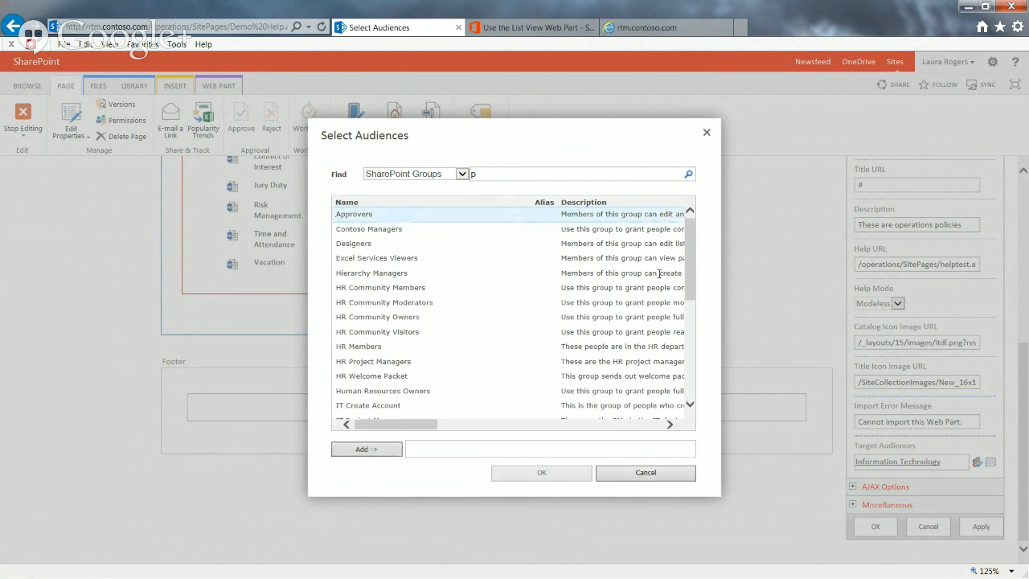
pyautogui.moveTo(693, 239)
pyautogui.mouseDown()
pyautogui.moveTo(693, 334)
pyautogui.moveTo(690, 225)
pyautogui.mouseUp()
pyautogui.click(450, 174)
pyautogui.click(573, 158)
pyautogui.click(657, 477)
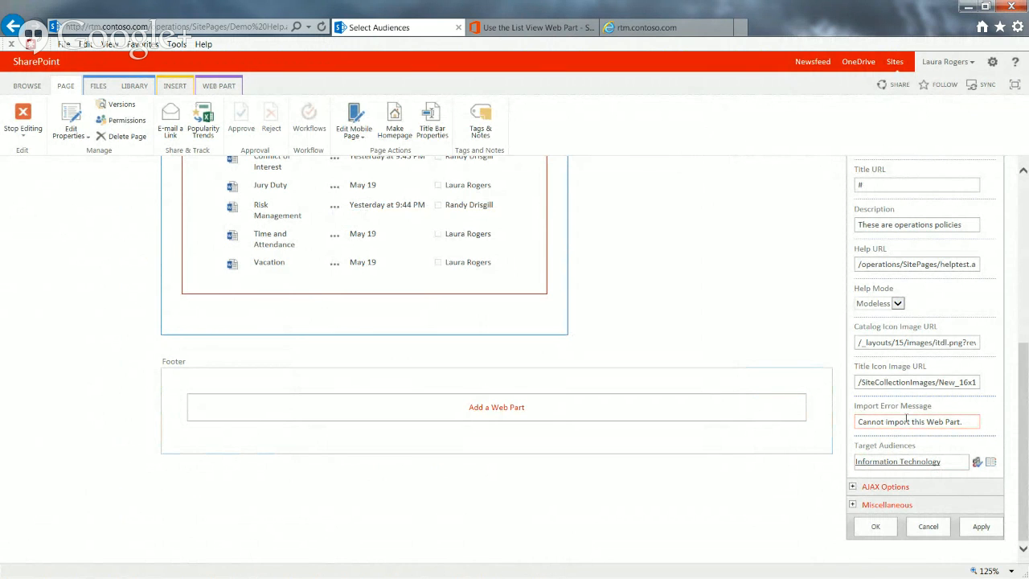
# Show the Import Error Message property of the Operations Policies web part and stop editing the Demo Help page
pyautogui.click(937, 425)
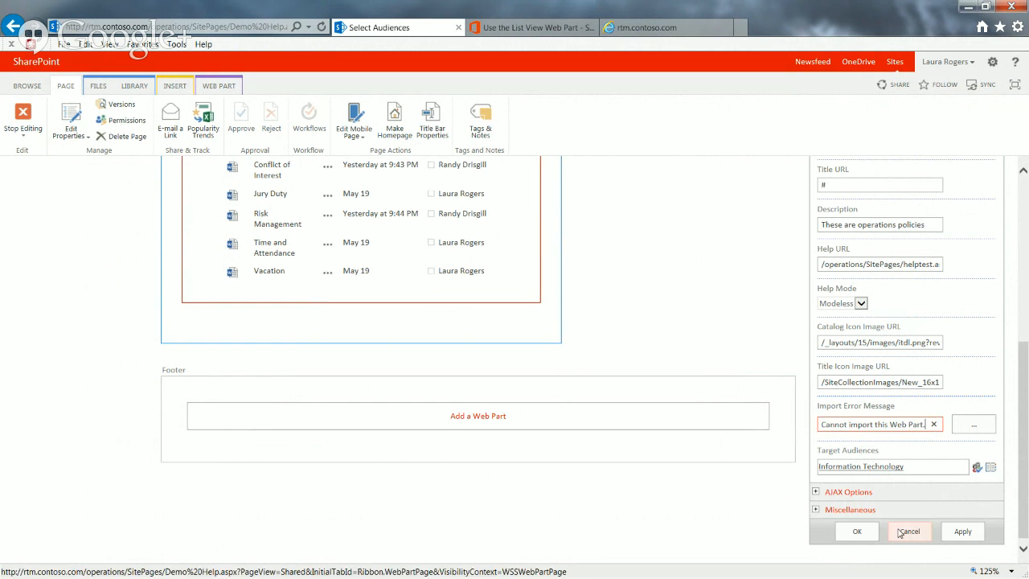
pyautogui.moveTo(1024, 513); pyautogui.dragTo(1025, 341)
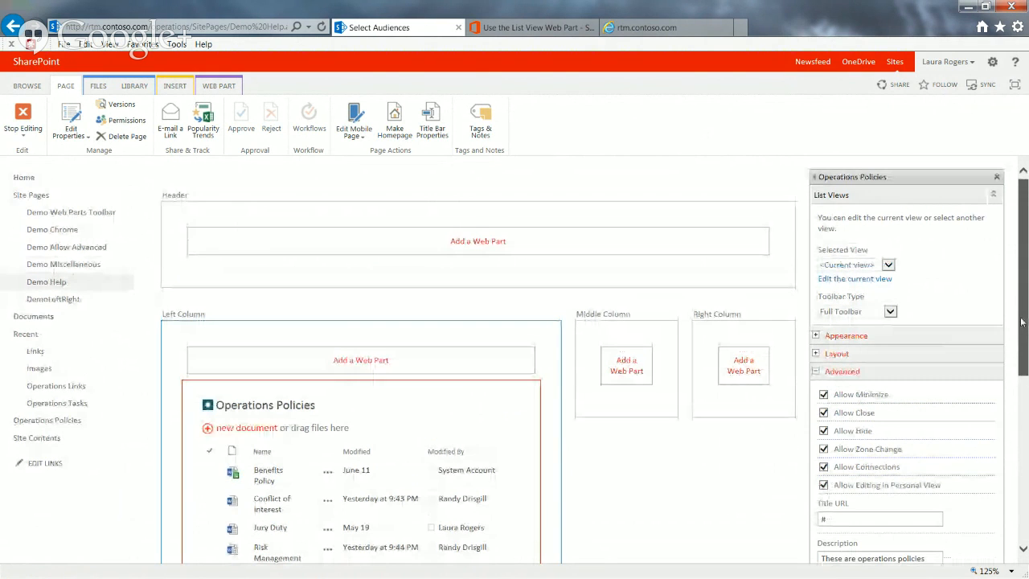
pyautogui.click(26, 122)
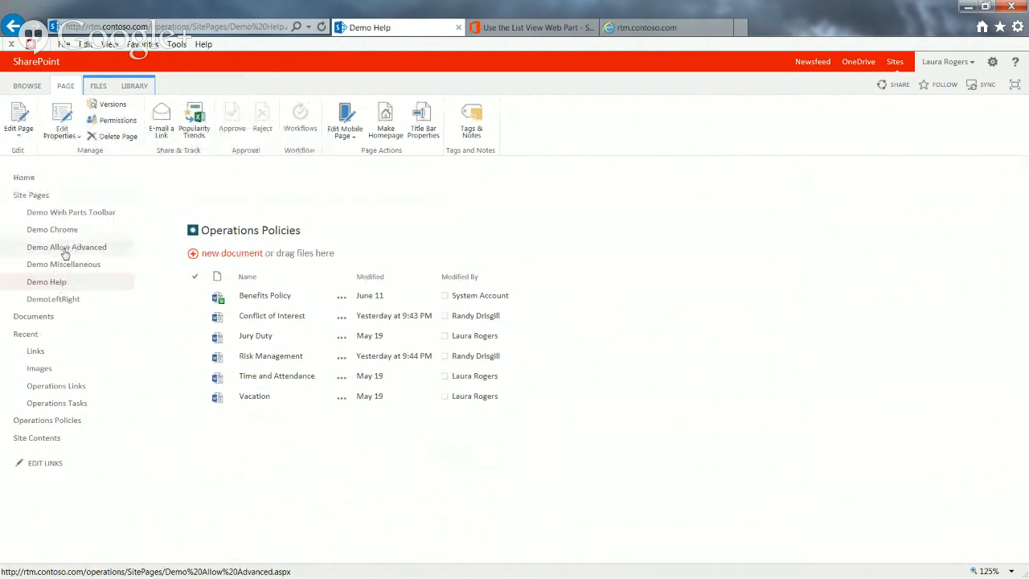
# Open the Demo Miscellaneous page and put it into editing
pyautogui.click(64, 286)
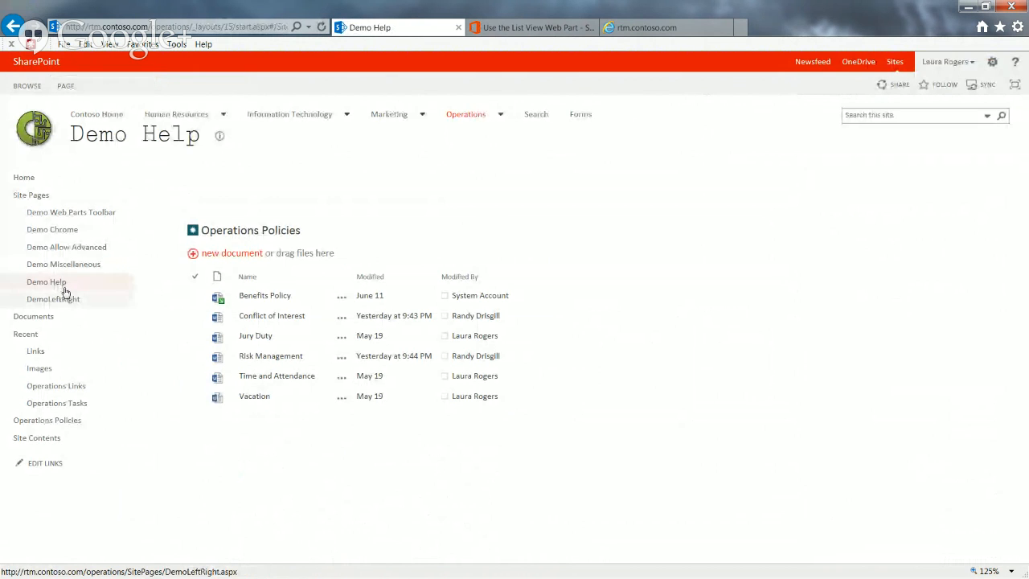
pyautogui.click(66, 267)
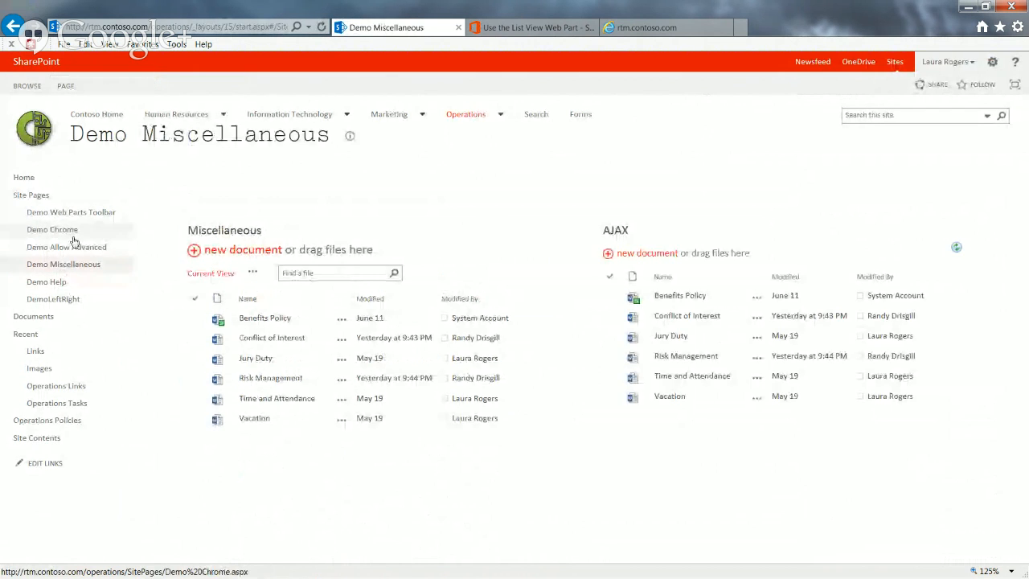
pyautogui.click(70, 91)
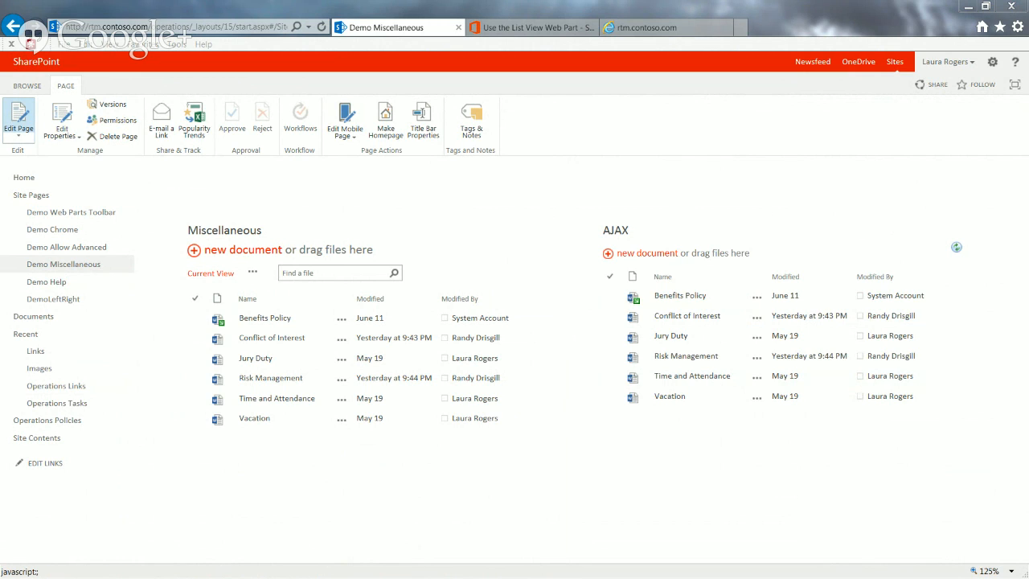
pyautogui.click(19, 118)
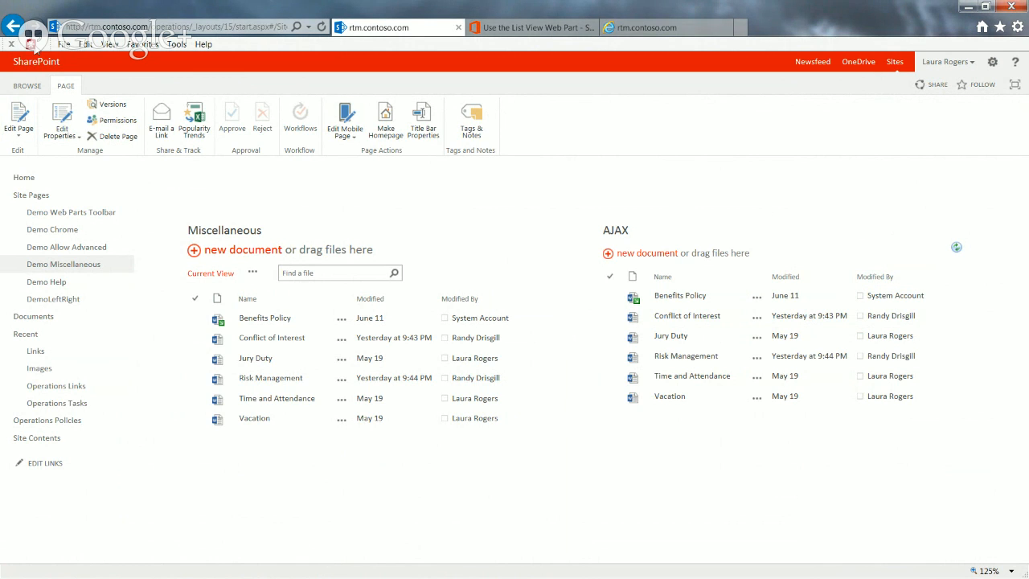
pyautogui.click(844, 316)
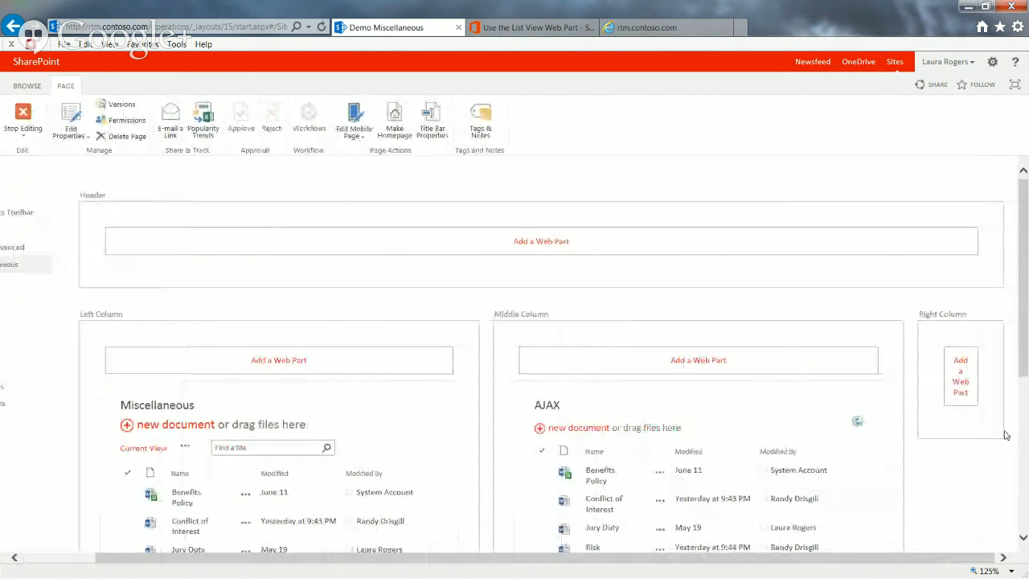
# Turn on Enable Asynchronous Load in the AJAX web part's AJAX Options and save its properties
pyautogui.scroll(-3, 1004, 435)
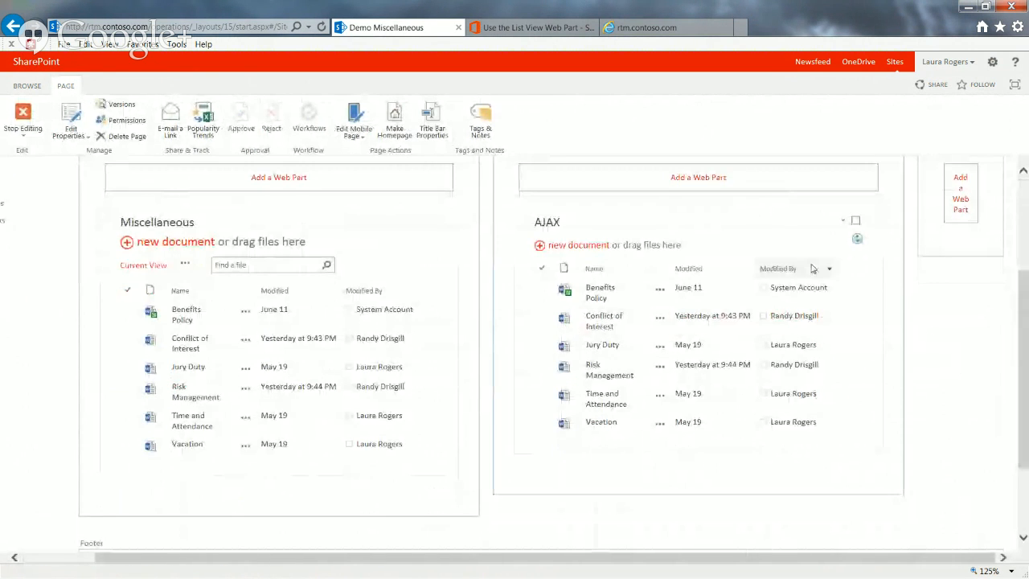
pyautogui.click(842, 221)
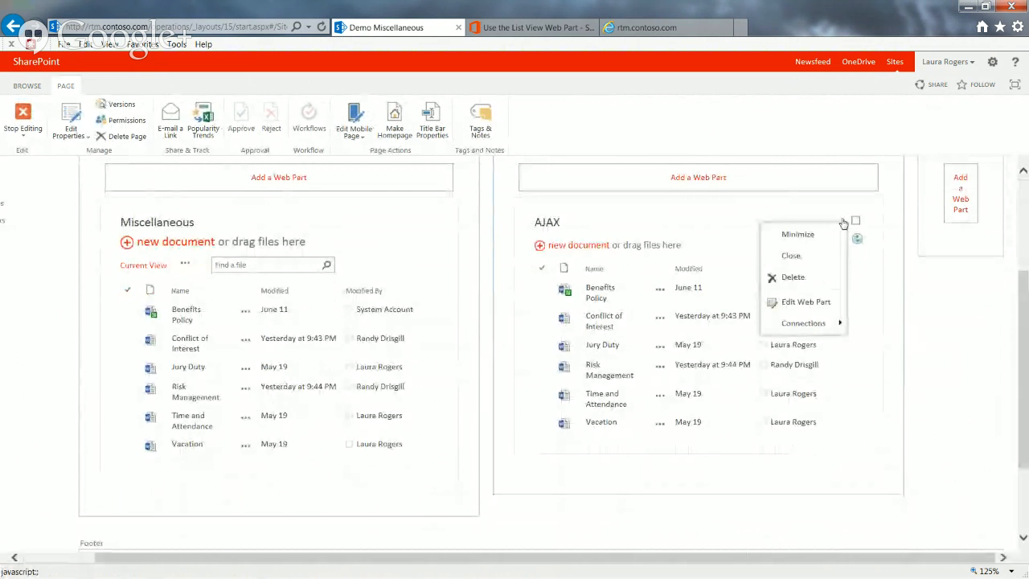
pyautogui.click(806, 302)
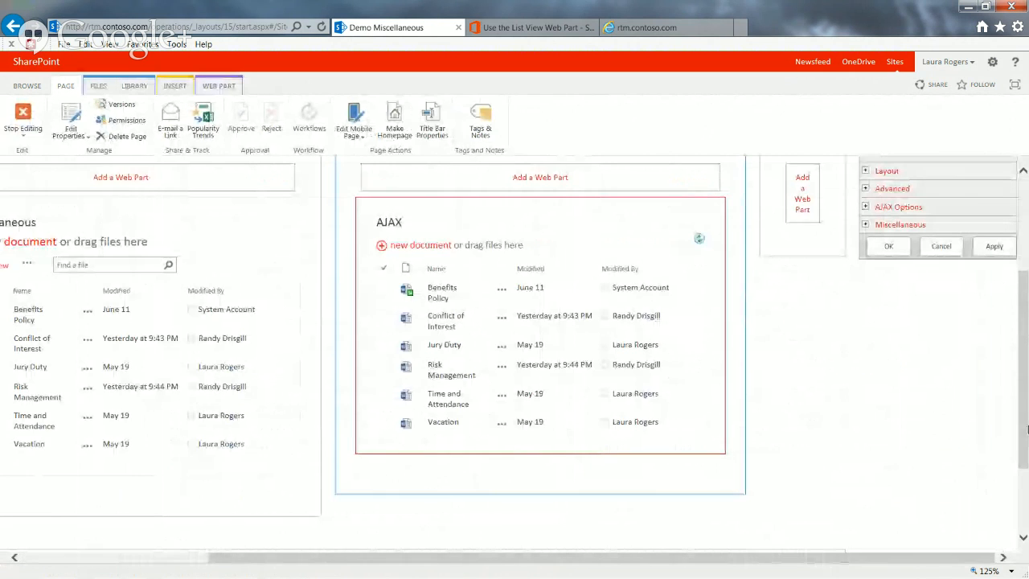
pyautogui.moveTo(1024, 422); pyautogui.dragTo(1022, 367)
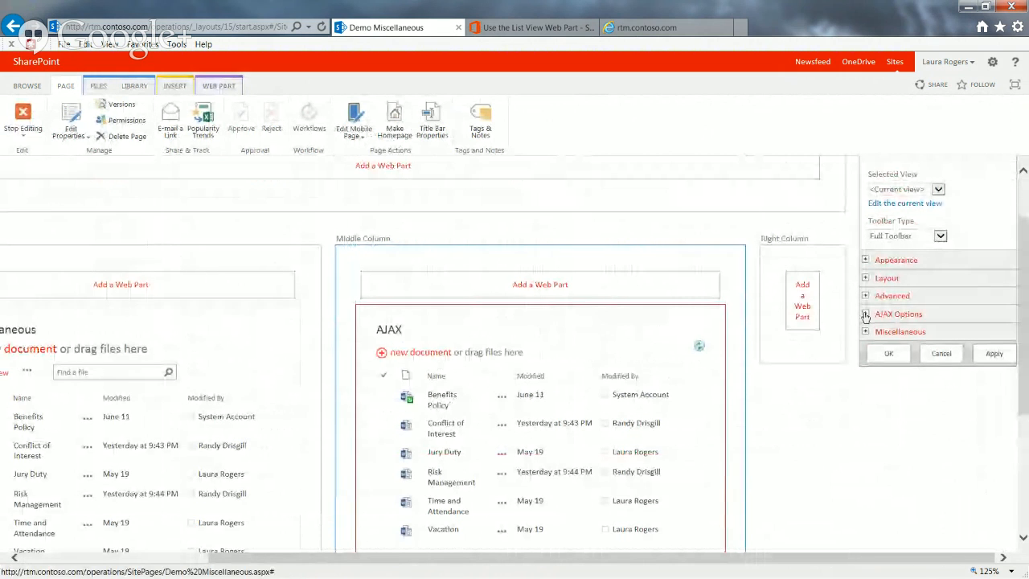
pyautogui.click(865, 314)
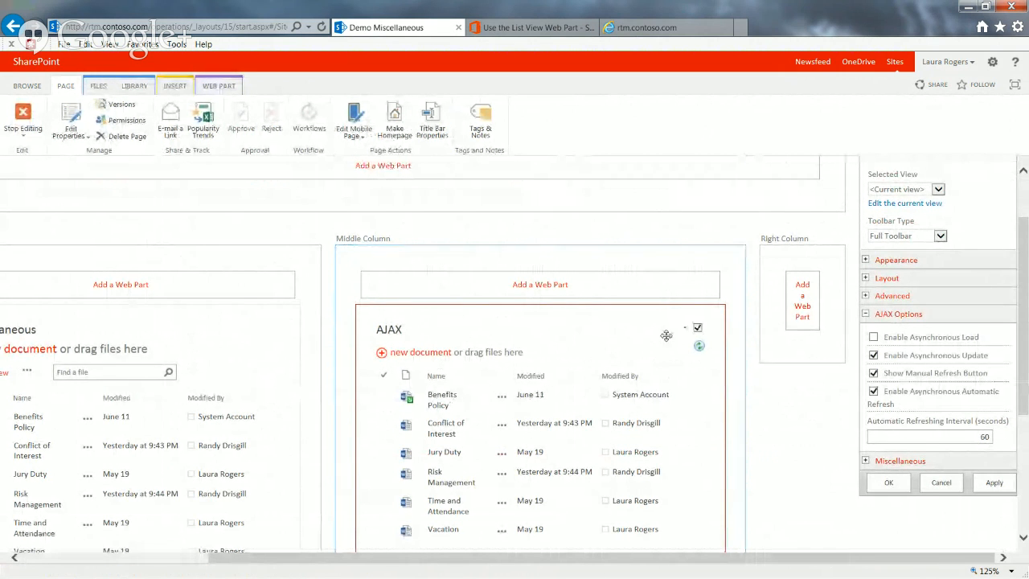
pyautogui.click(874, 338)
pyautogui.click(889, 482)
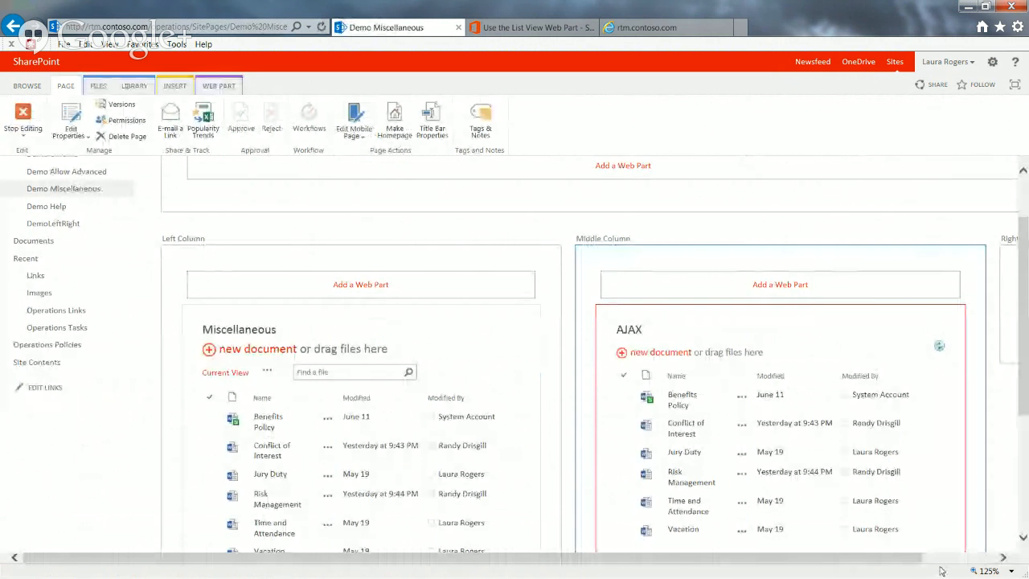
# Turn off Show Manual Refresh Button and Enable Asynchronous Automatic Refresh in the AJAX web part's AJAX Options and save its properties
pyautogui.click(842, 328)
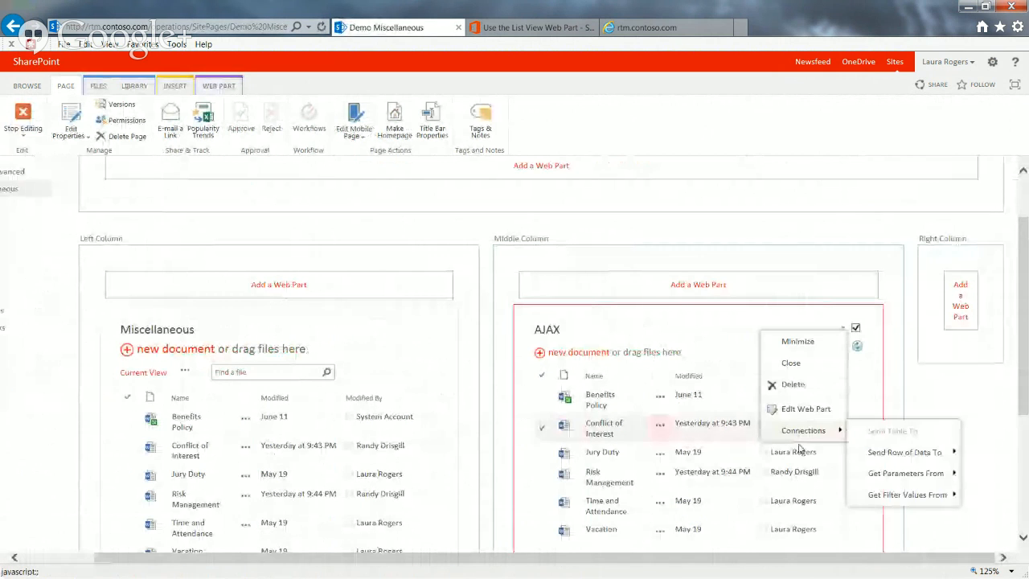
pyautogui.click(811, 412)
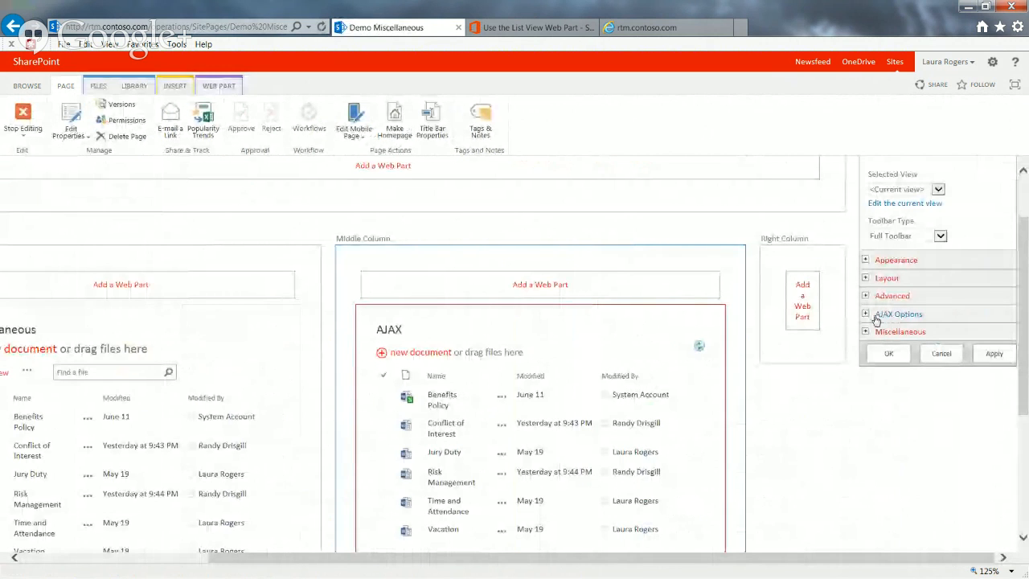
pyautogui.click(866, 314)
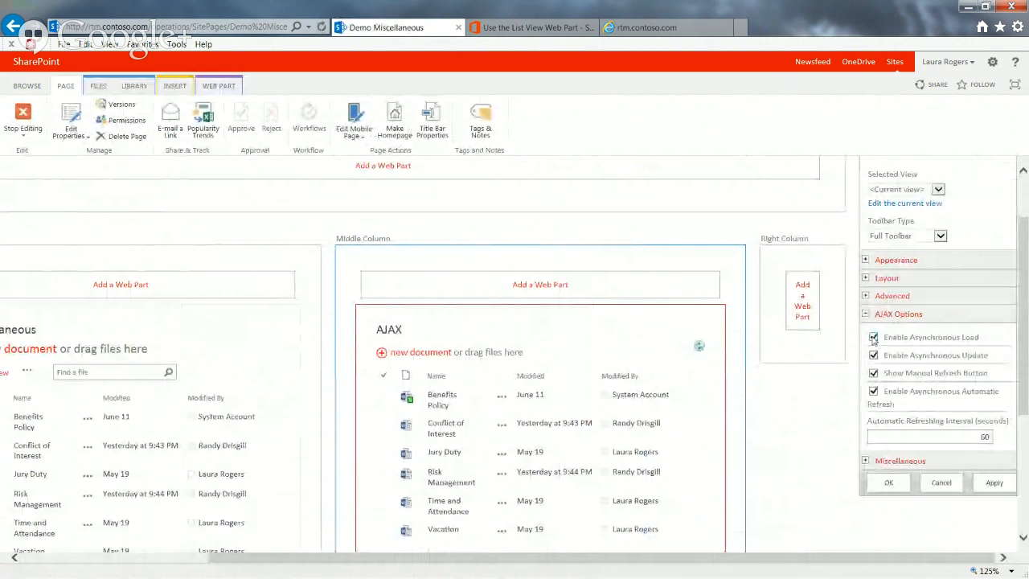
pyautogui.click(873, 373)
pyautogui.click(873, 390)
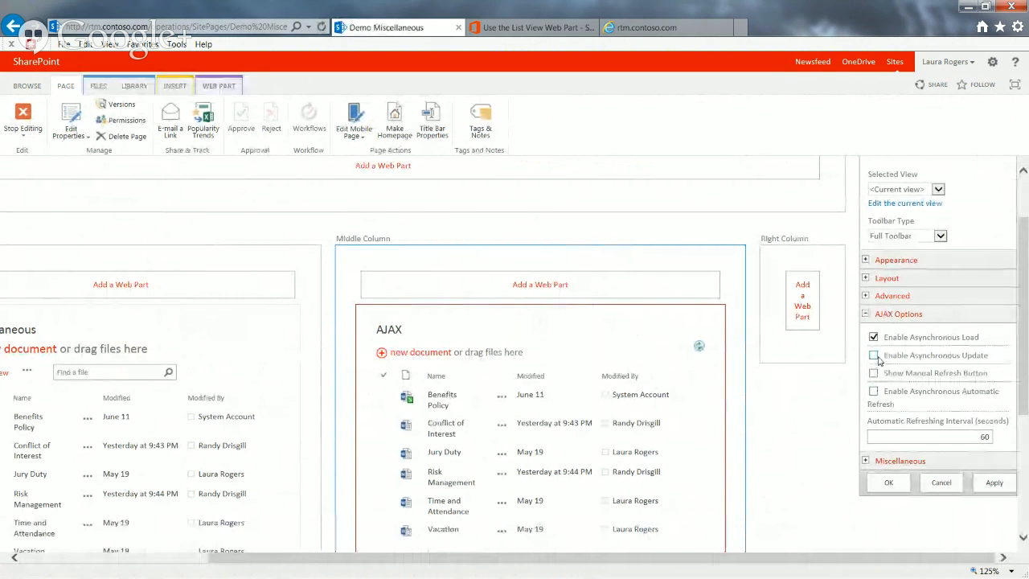
pyautogui.click(873, 354)
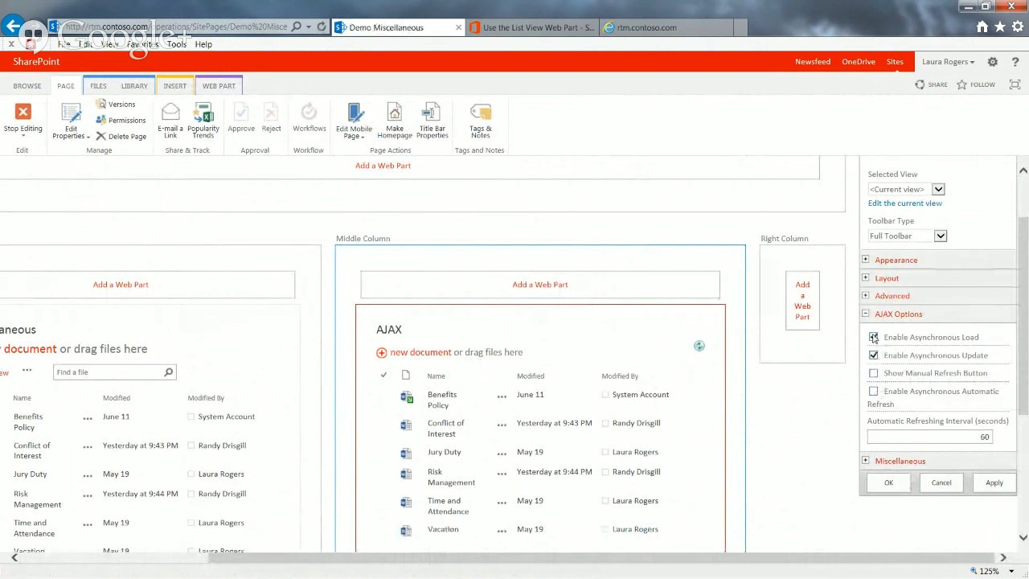
pyautogui.click(888, 482)
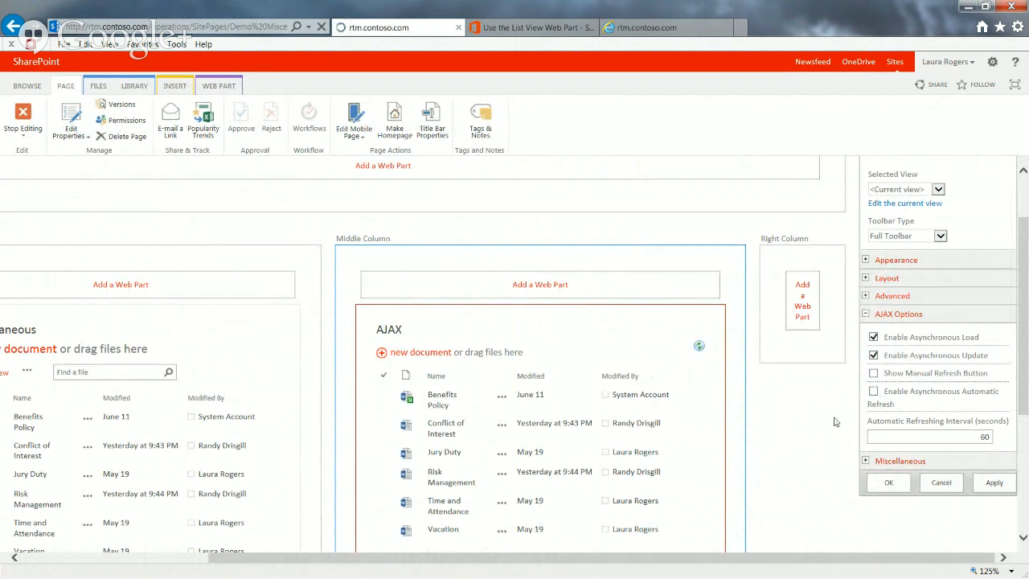
# Reopen the AJAX web part's properties, turn off Enable Asynchronous Load, turn on Show Manual Refresh Button and apply the changes
pyautogui.click(946, 560)
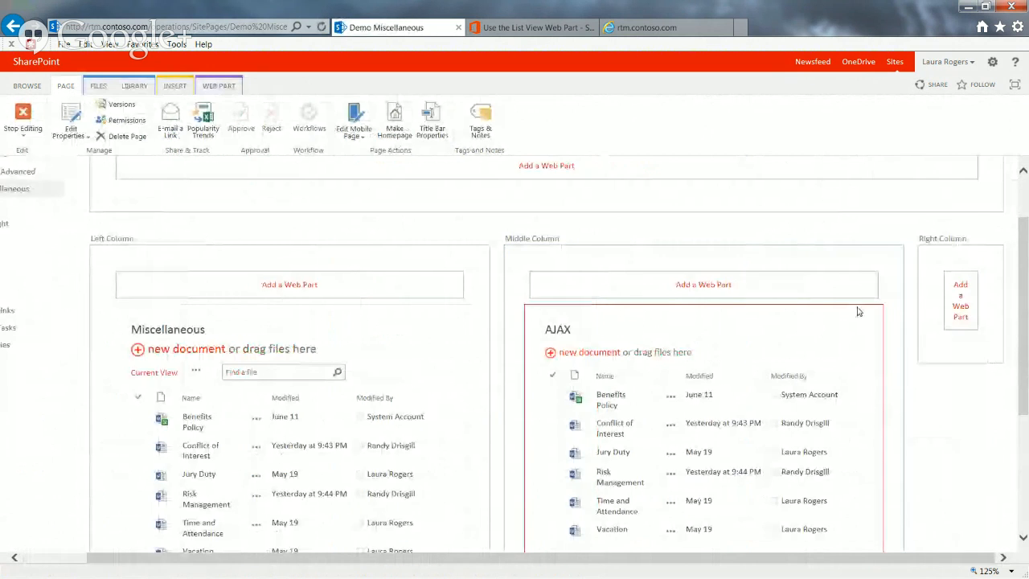
pyautogui.click(844, 329)
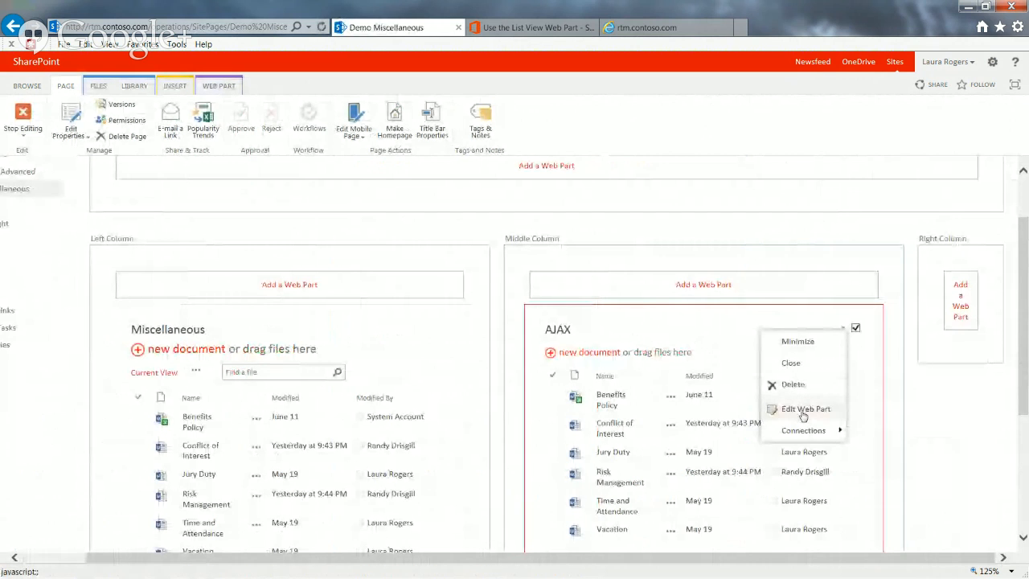
pyautogui.click(798, 409)
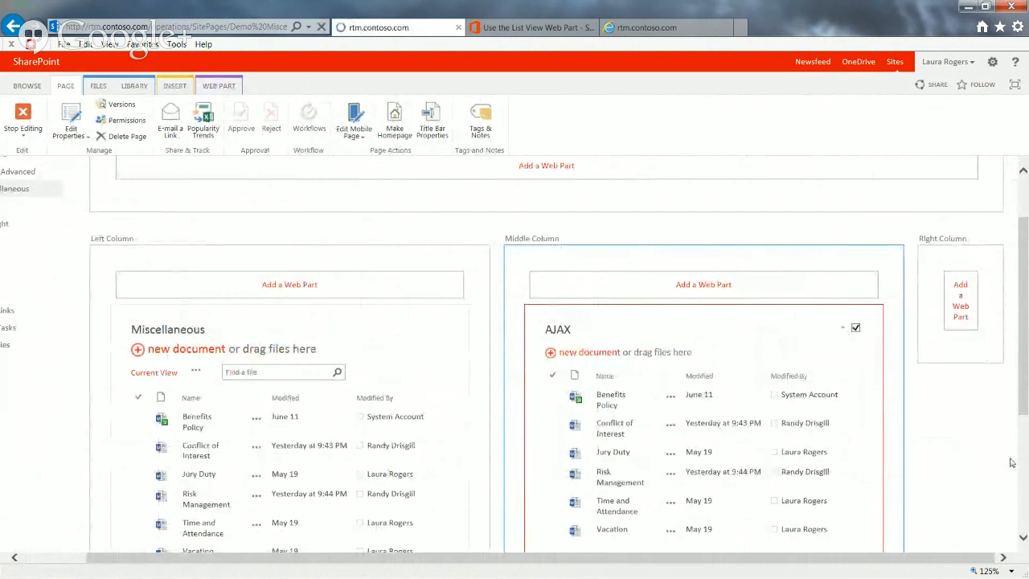
pyautogui.click(977, 560)
pyautogui.click(977, 560)
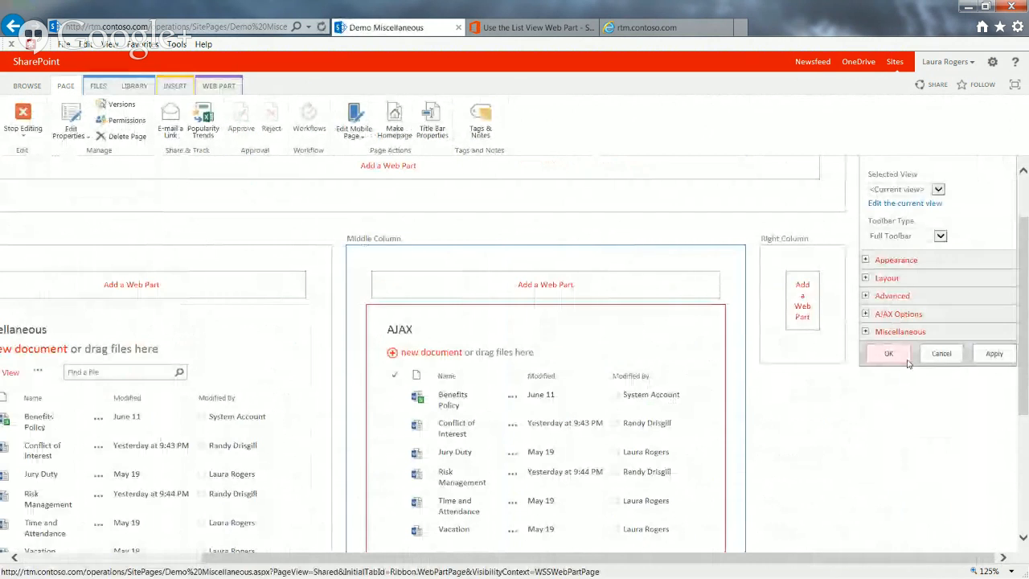
pyautogui.click(866, 314)
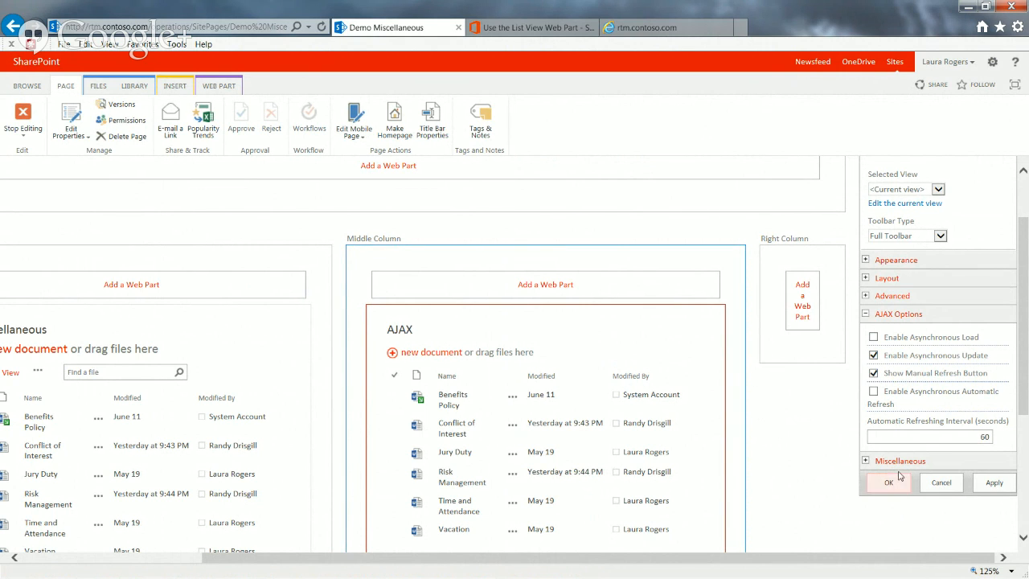
pyautogui.click(995, 483)
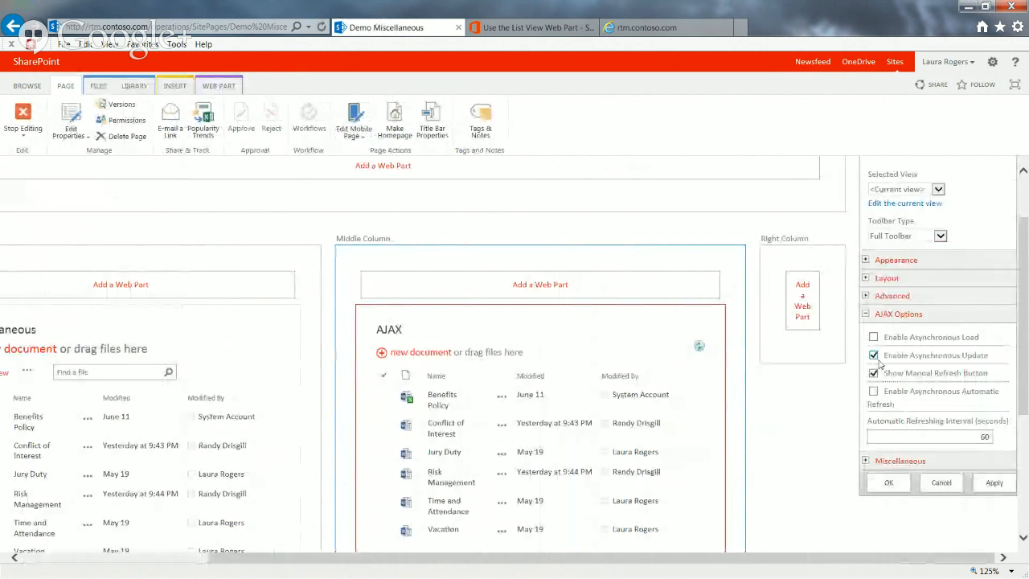
# Turn on Enable Asynchronous Automatic Refresh for the AJAX web part and expand its Miscellaneous properties without applying anything
pyautogui.click(873, 392)
pyautogui.click(942, 436)
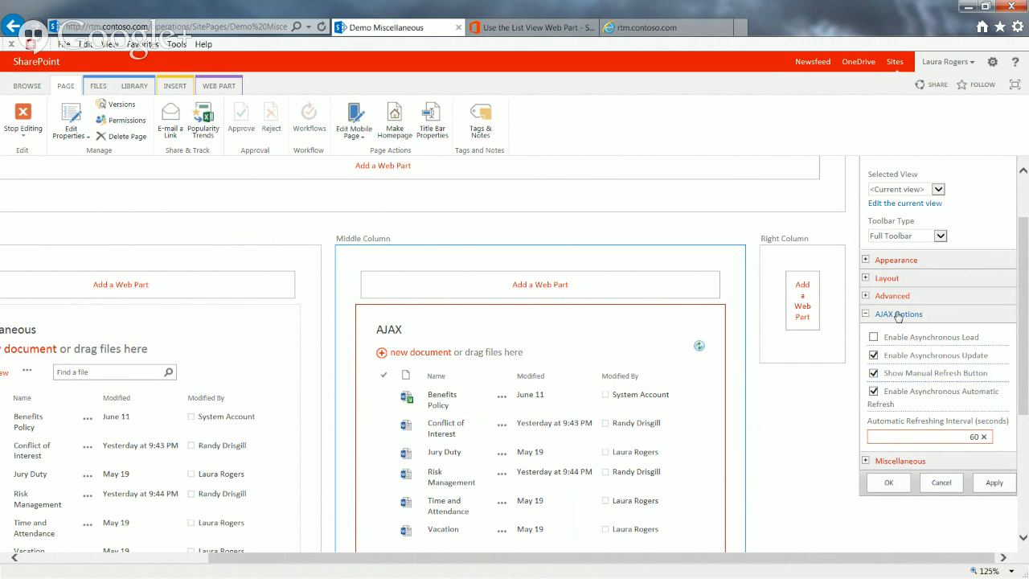
pyautogui.click(867, 461)
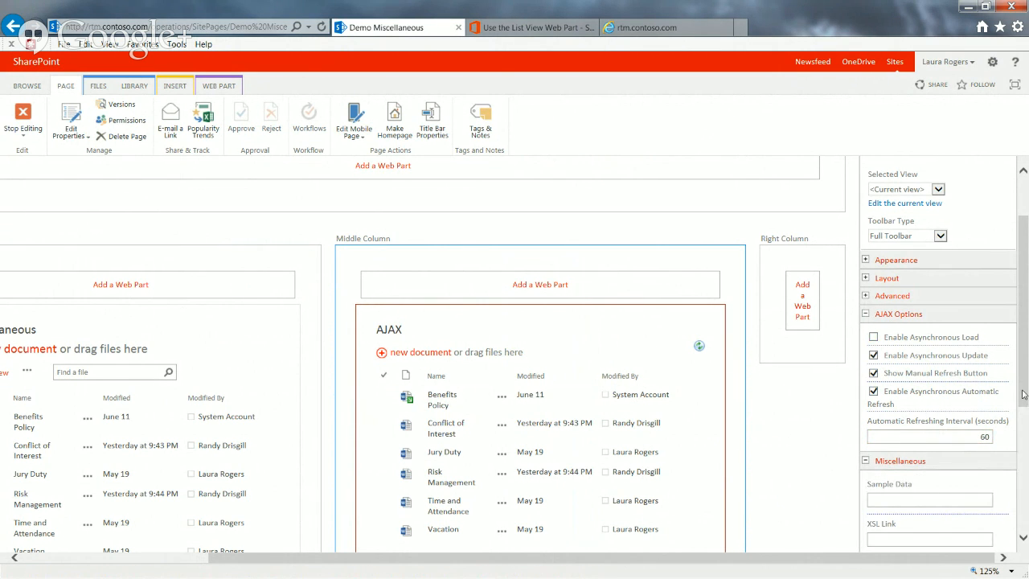
pyautogui.moveTo(1022, 394); pyautogui.dragTo(1023, 417)
# Examine the Miscellaneous property section of the Miscellaneous web part through to JS Link and stop editing the page
pyautogui.moveTo(691, 560); pyautogui.dragTo(401, 564)
pyautogui.moveTo(1026, 416); pyautogui.dragTo(1023, 376)
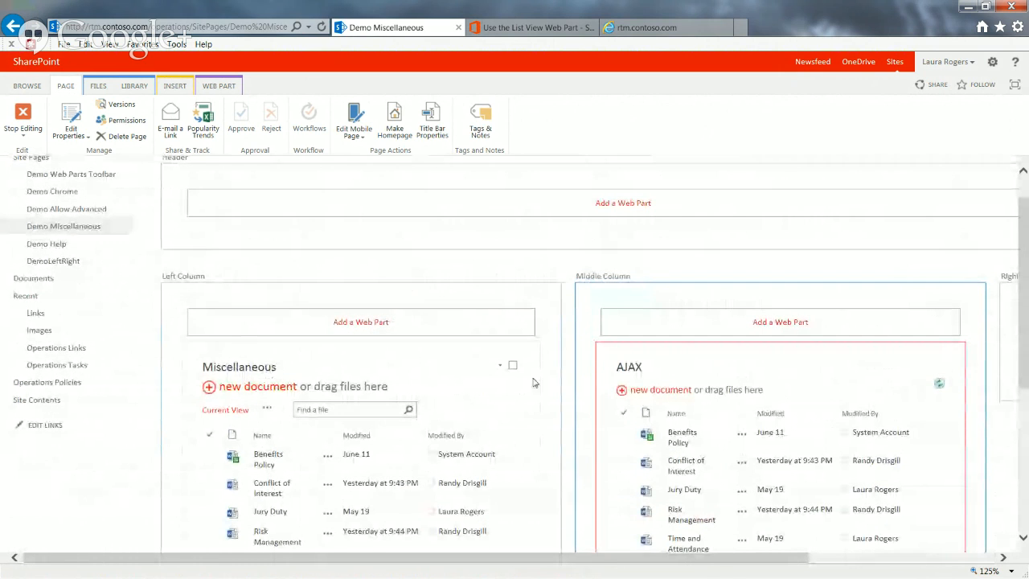
pyautogui.click(500, 369)
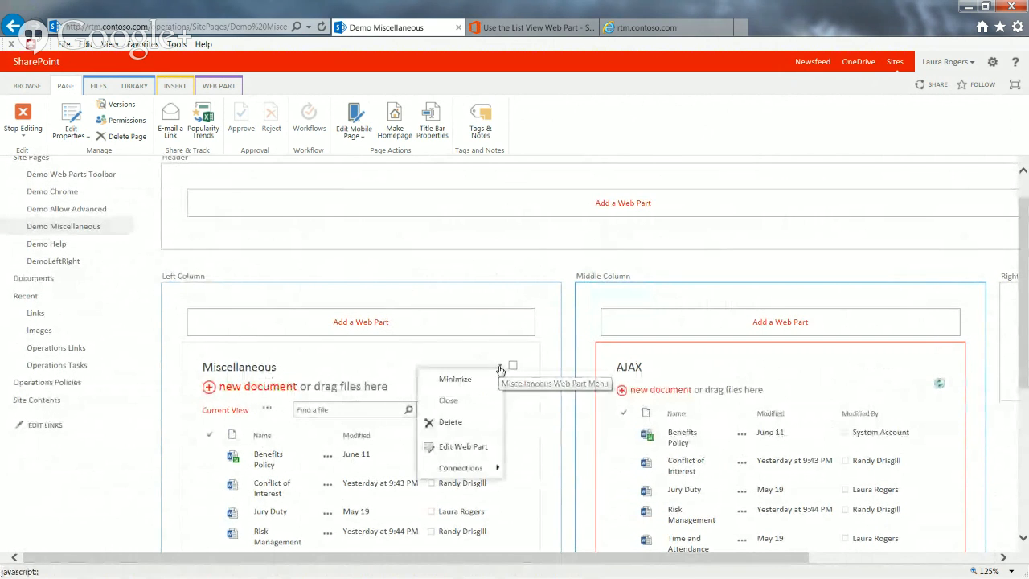
pyautogui.click(476, 447)
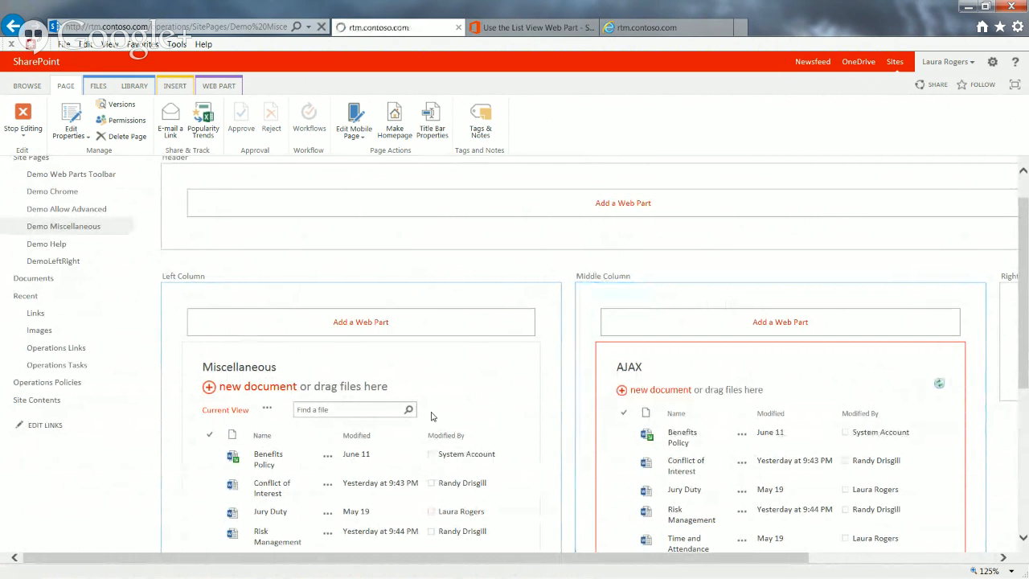
pyautogui.click(842, 559)
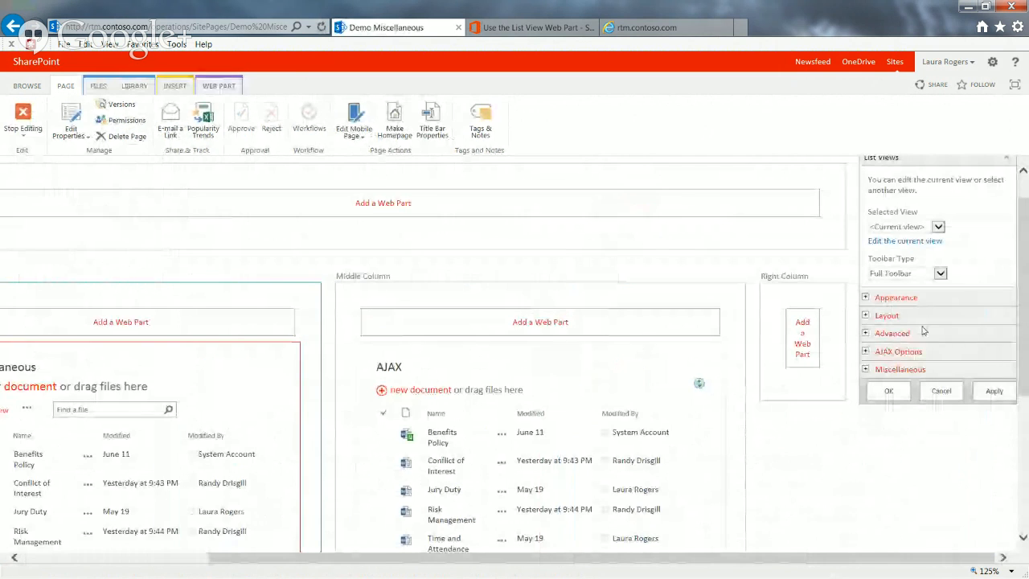
pyautogui.click(864, 368)
pyautogui.moveTo(1023, 335); pyautogui.dragTo(1022, 482)
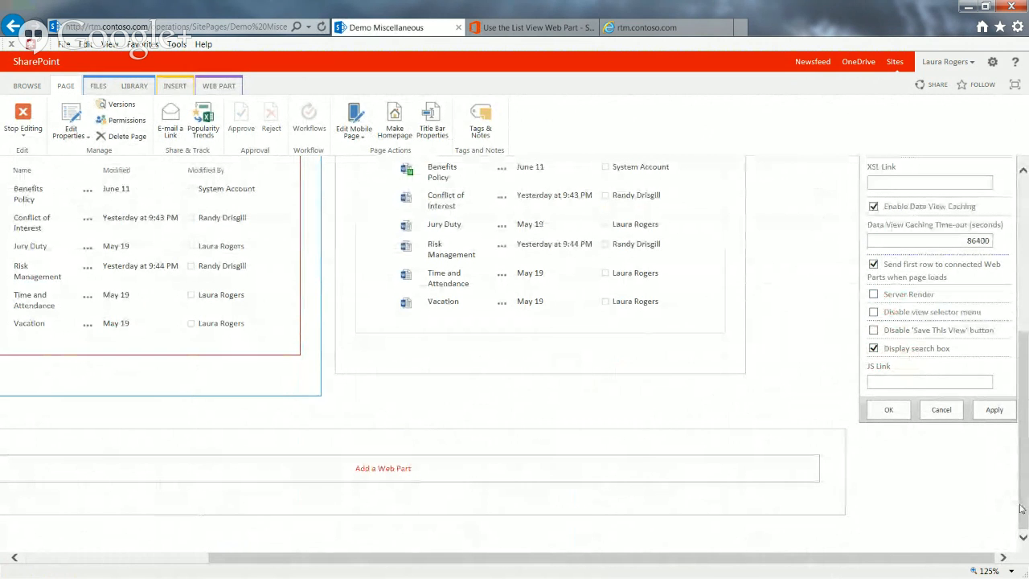
pyautogui.moveTo(1021, 508); pyautogui.dragTo(1021, 503)
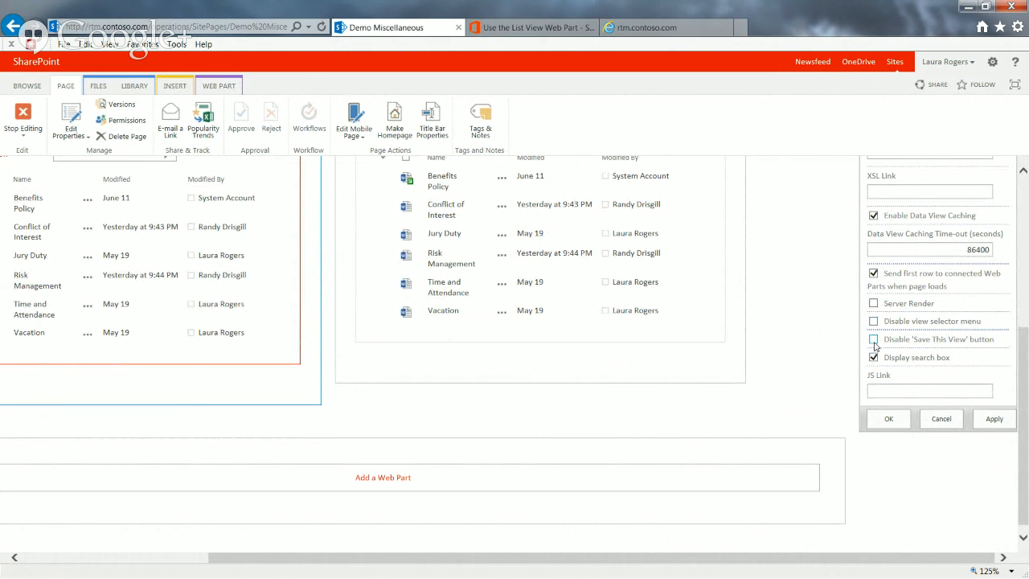
pyautogui.moveTo(813, 557); pyautogui.dragTo(702, 556)
pyautogui.click(953, 562)
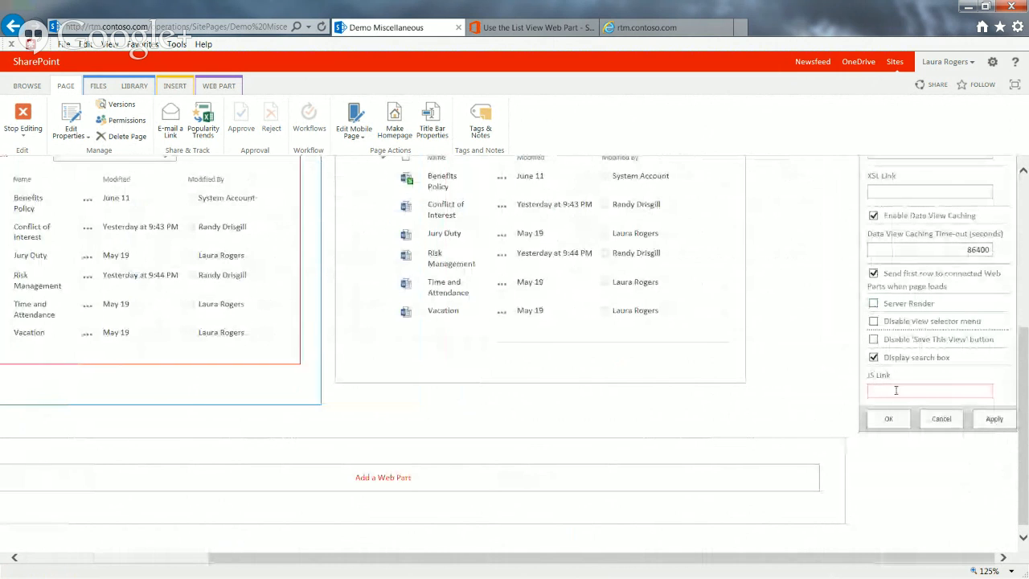
pyautogui.moveTo(1023, 381); pyautogui.dragTo(1025, 347)
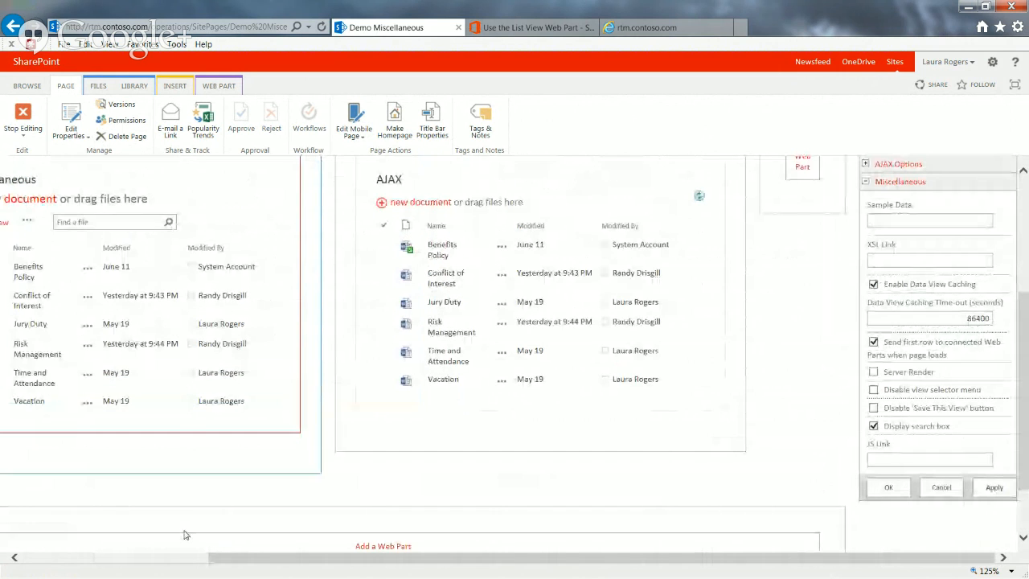
pyautogui.click(170, 557)
pyautogui.click(24, 121)
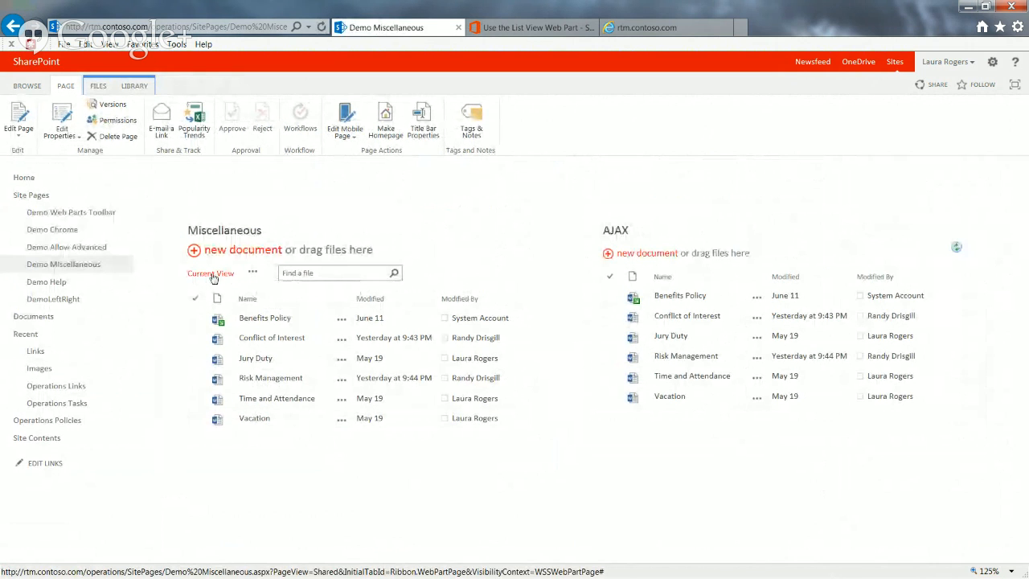
# Switch to the By Department view from the Miscellaneous web part's view list and go back
pyautogui.click(254, 273)
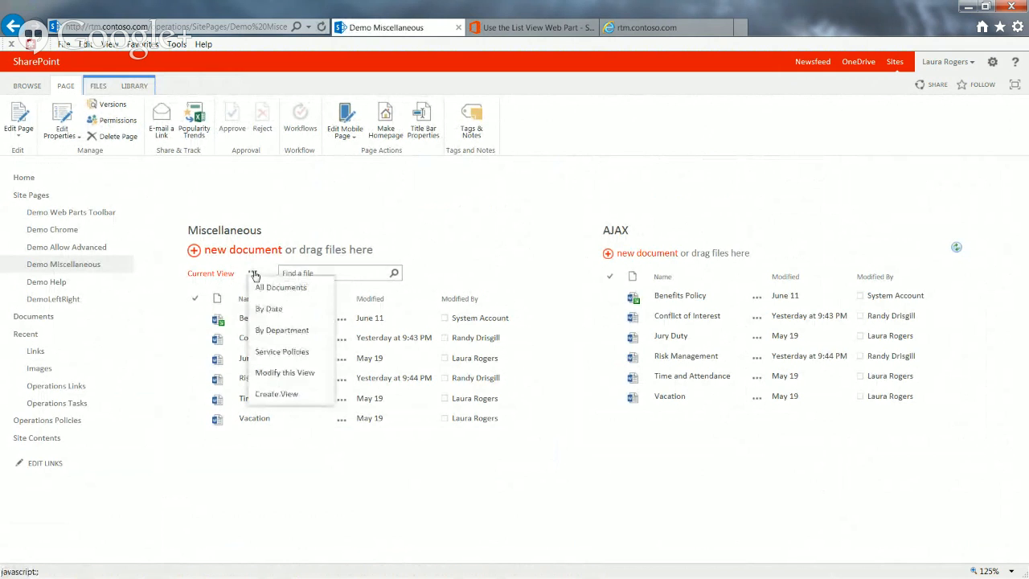
pyautogui.click(294, 328)
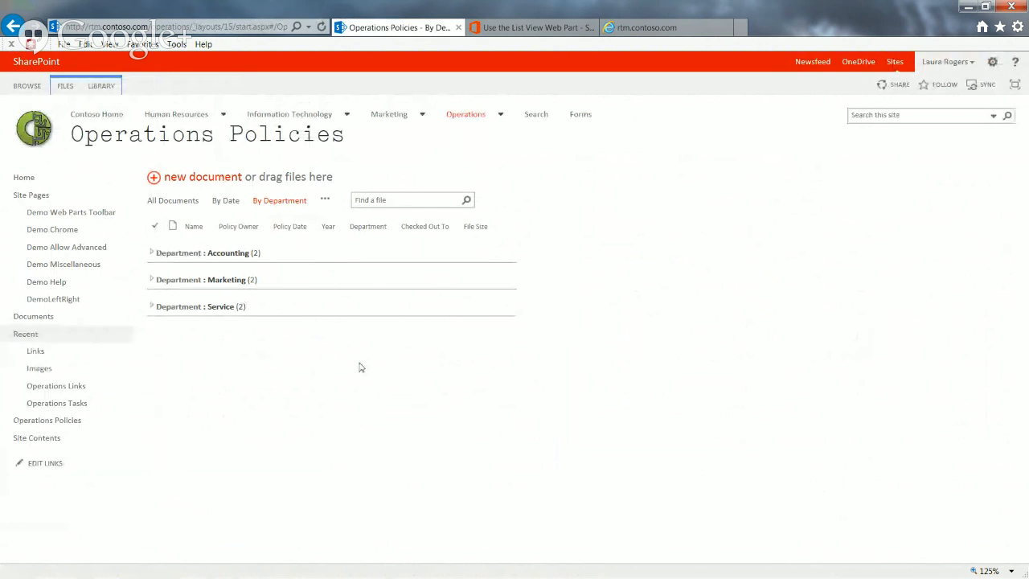
pyautogui.click(12, 27)
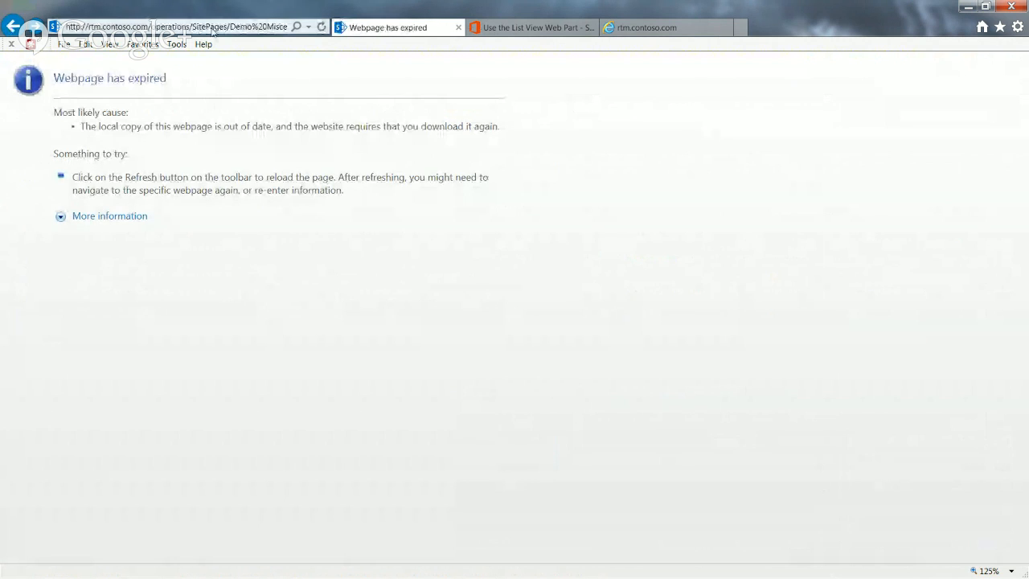
# Reload the Demo Miscellaneous page with everything after ".aspx" removed from its address
pyautogui.click(167, 25)
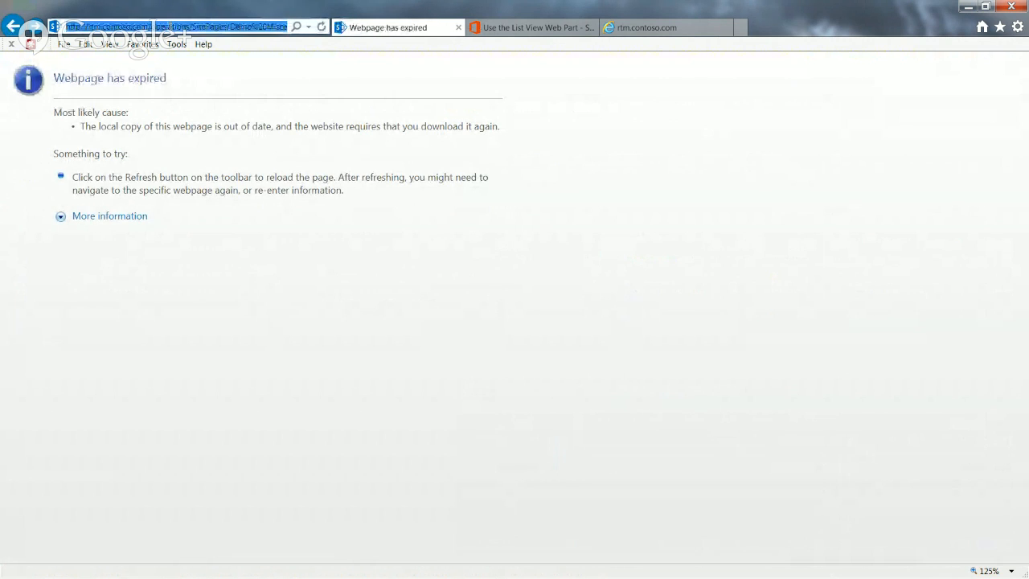
pyautogui.click(259, 27)
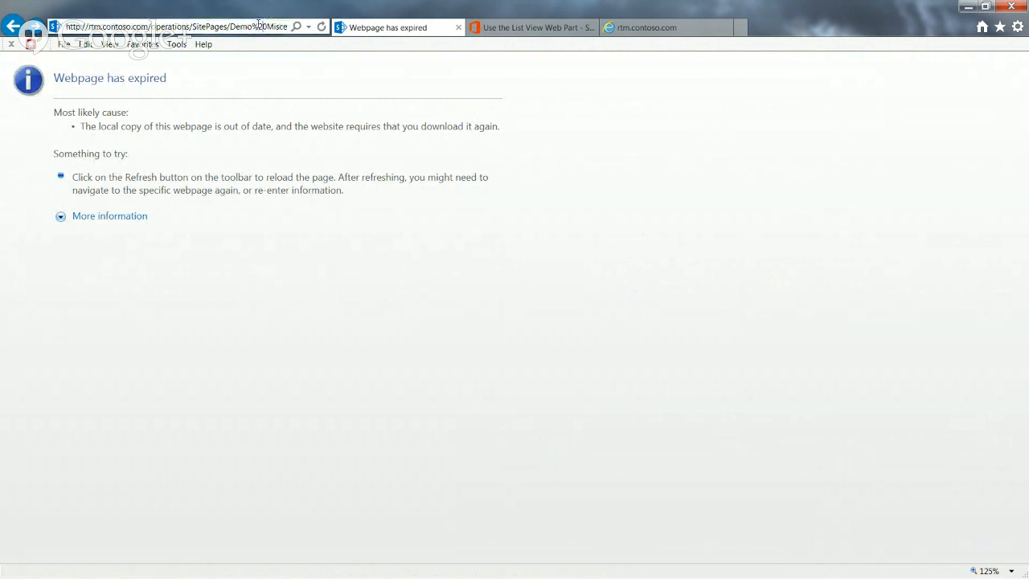
pyautogui.press('Right')
pyautogui.press('Right')
pyautogui.press('Right')
pyautogui.press('Right')
pyautogui.press('Right')
pyautogui.press('Right')
pyautogui.press('Right')
pyautogui.press('Right')
pyautogui.press('Right')
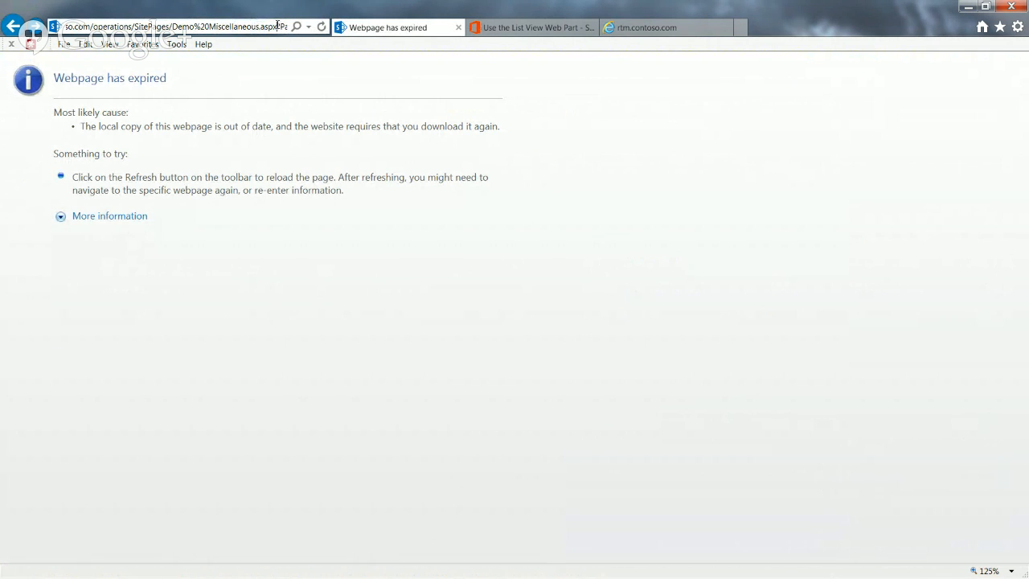
pyautogui.moveTo(277, 25); pyautogui.dragTo(568, 34)
pyautogui.press('Delete')
pyautogui.press('Return')
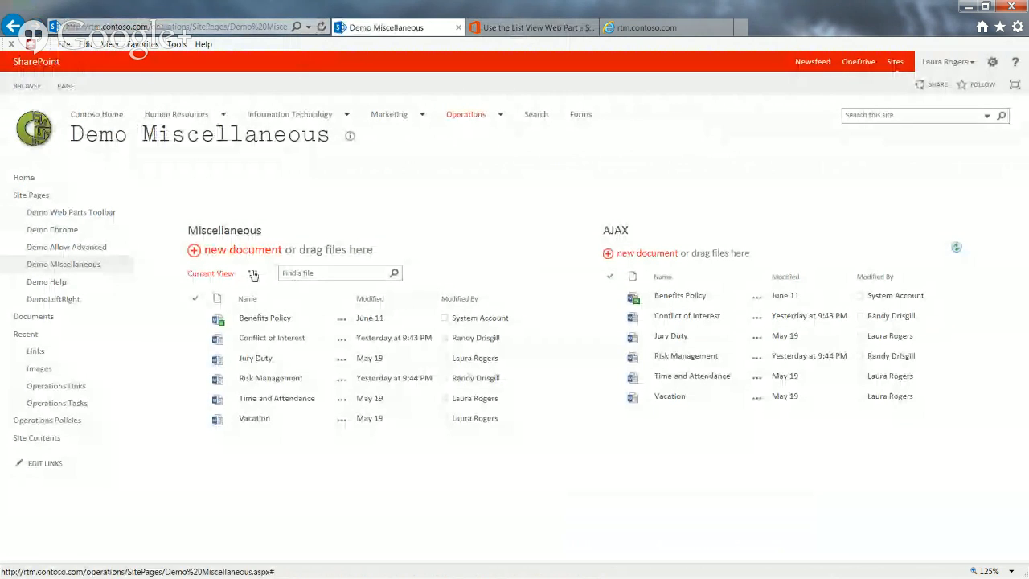
# Show the Miscellaneous web part's list of views and search its files for "jury"
pyautogui.click(252, 273)
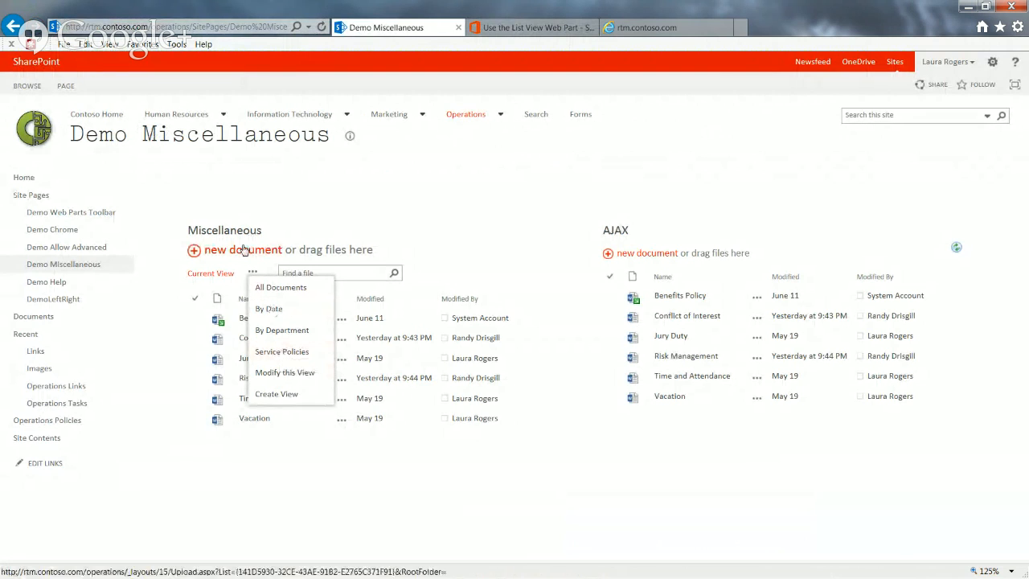
pyautogui.click(370, 273)
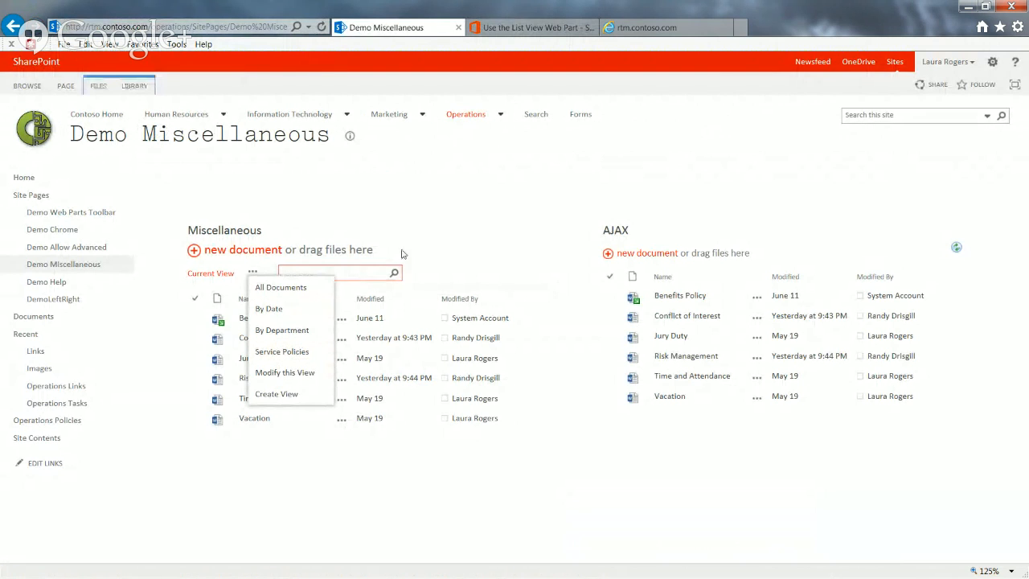
pyautogui.click(425, 248)
pyautogui.click(326, 274)
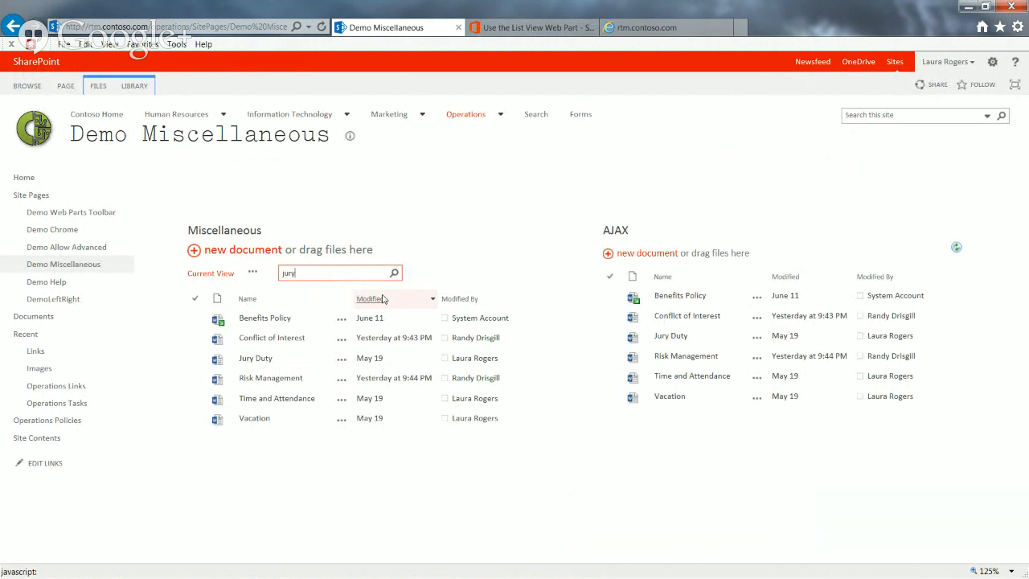
pyautogui.press('Return')
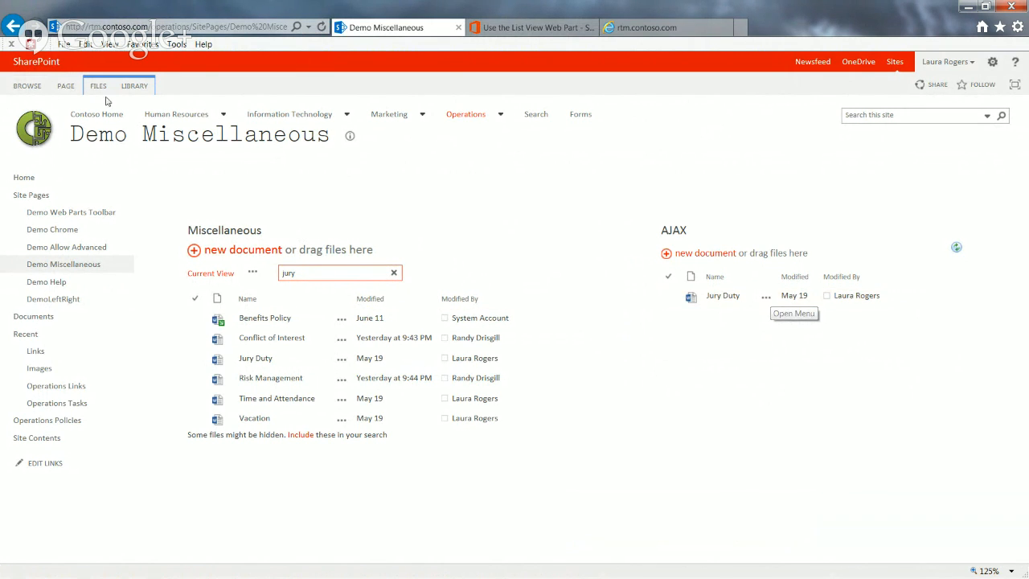
# Put the Demo Miscellaneous page back into editing
pyautogui.click(66, 85)
pyautogui.click(19, 119)
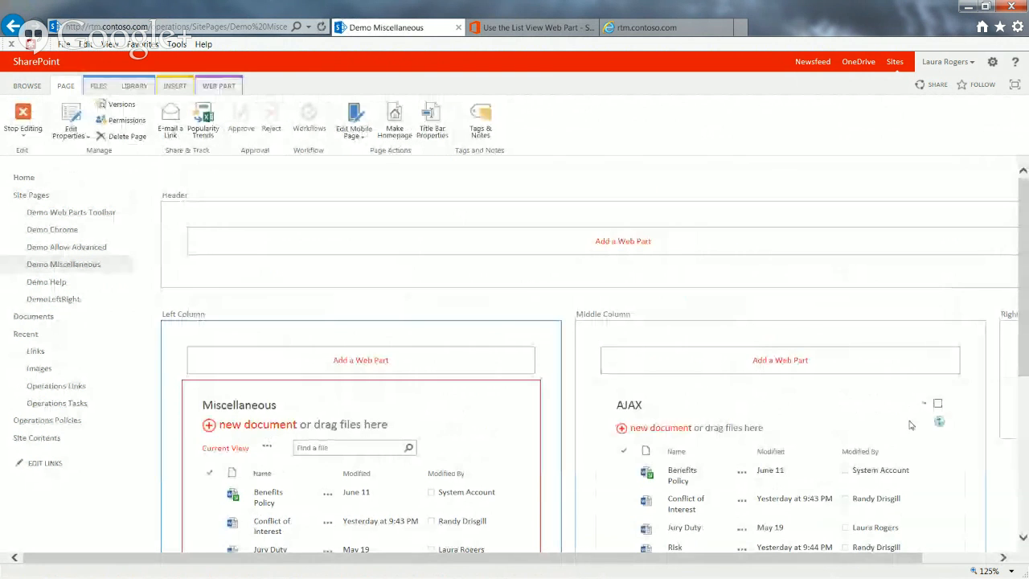
# Delete the AJAX web part from the Middle Column and stop editing the page
pyautogui.click(923, 402)
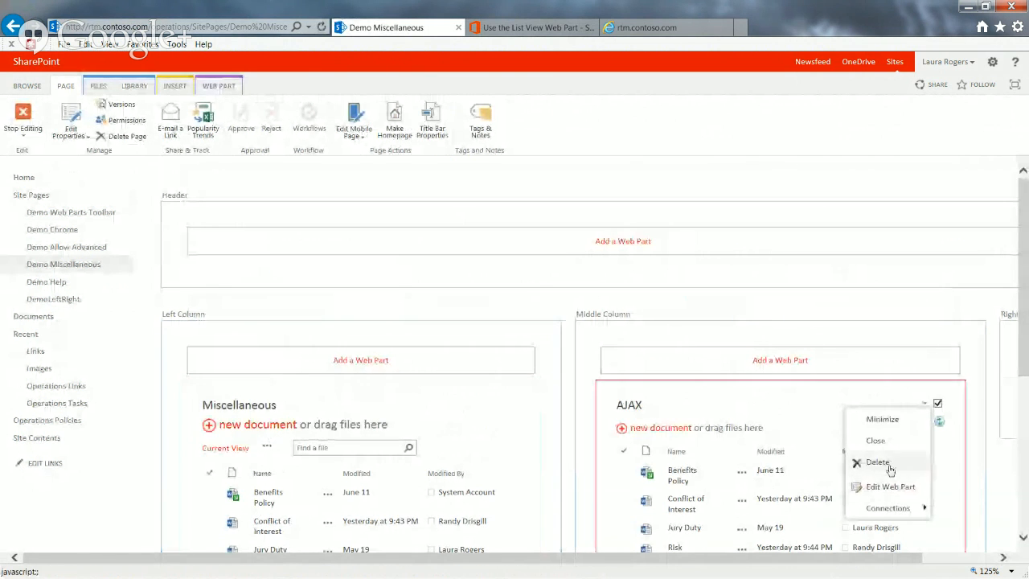
pyautogui.click(888, 468)
pyautogui.click(578, 346)
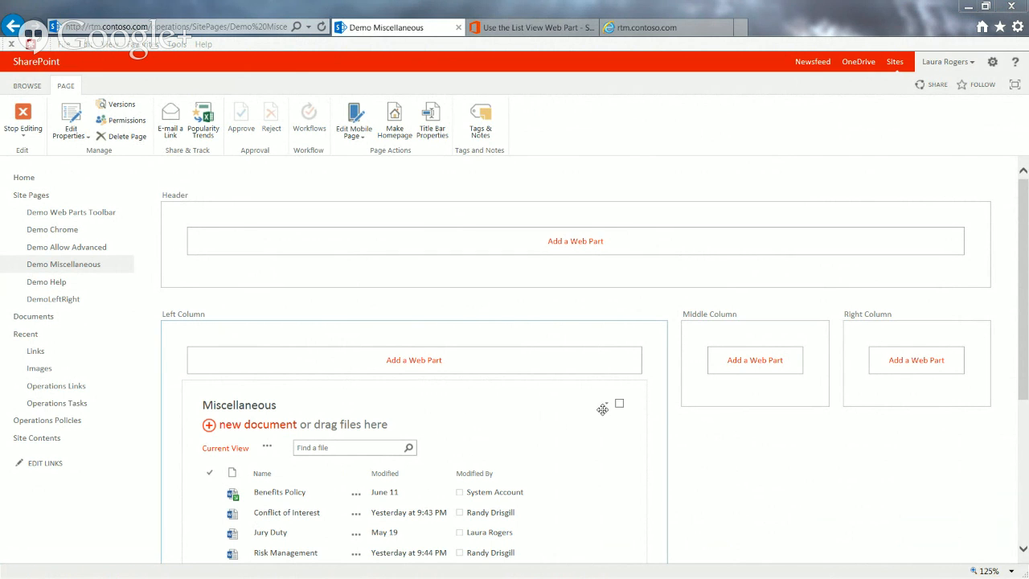
pyautogui.click(32, 118)
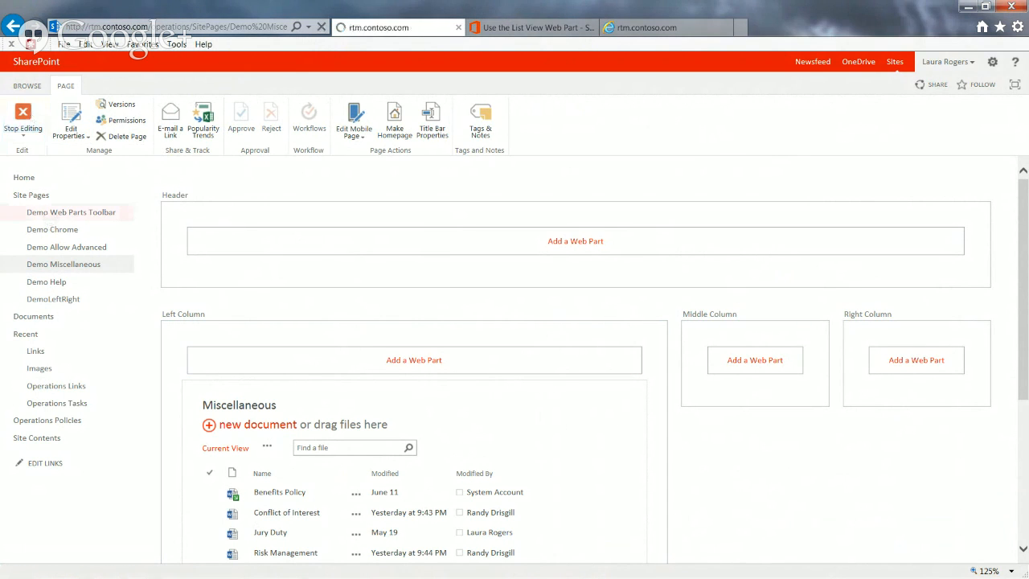
# Search the Miscellaneous web part's files for "risk", "jury" and "test" in turn
pyautogui.click(356, 273)
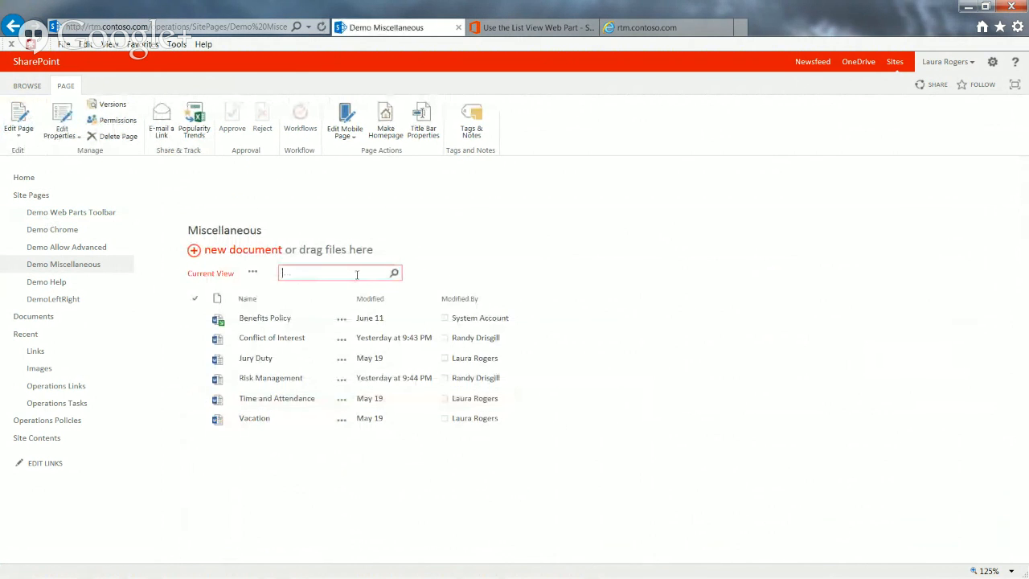
pyautogui.write('risk')
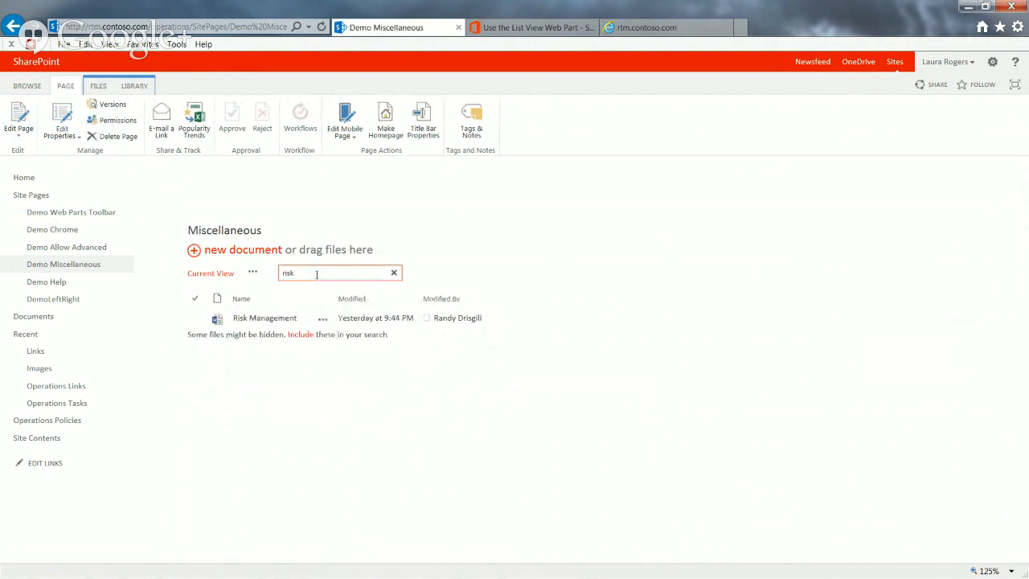
pyautogui.moveTo(317, 274); pyautogui.dragTo(207, 268)
pyautogui.write('jury')
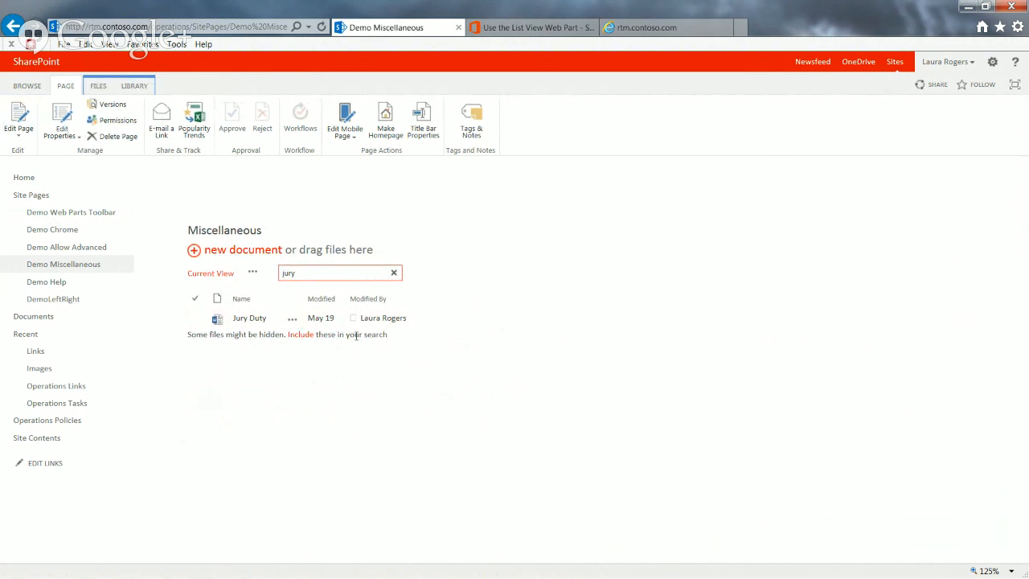
pyautogui.moveTo(314, 270); pyautogui.dragTo(266, 269)
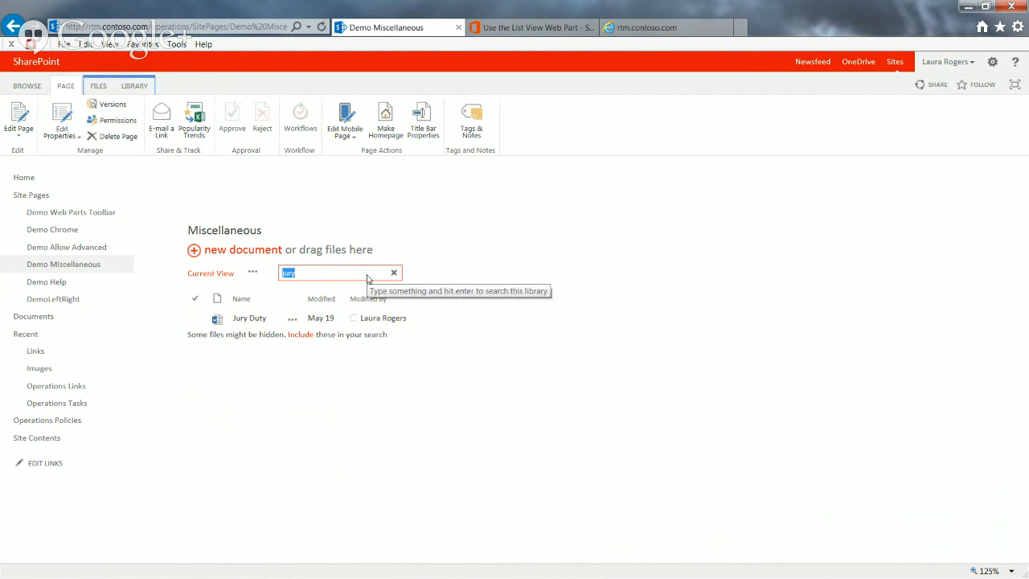
pyautogui.write('test')
pyautogui.press('Return')
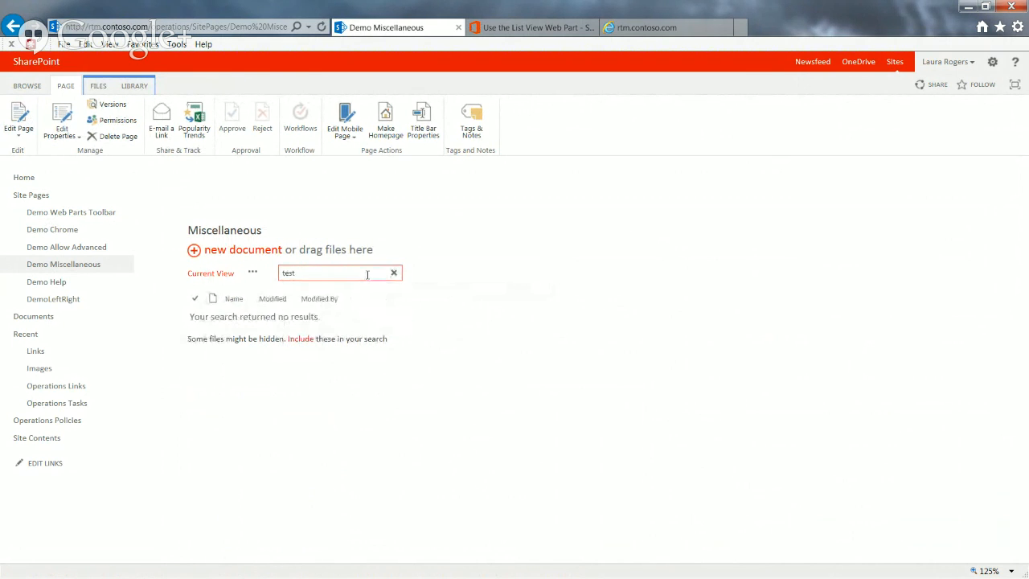
# Search the Miscellaneous web part's files for an author's first name and clear the search text
pyautogui.moveTo(367, 274); pyautogui.dragTo(276, 271)
pyautogui.write('laura')
pyautogui.press('Return')
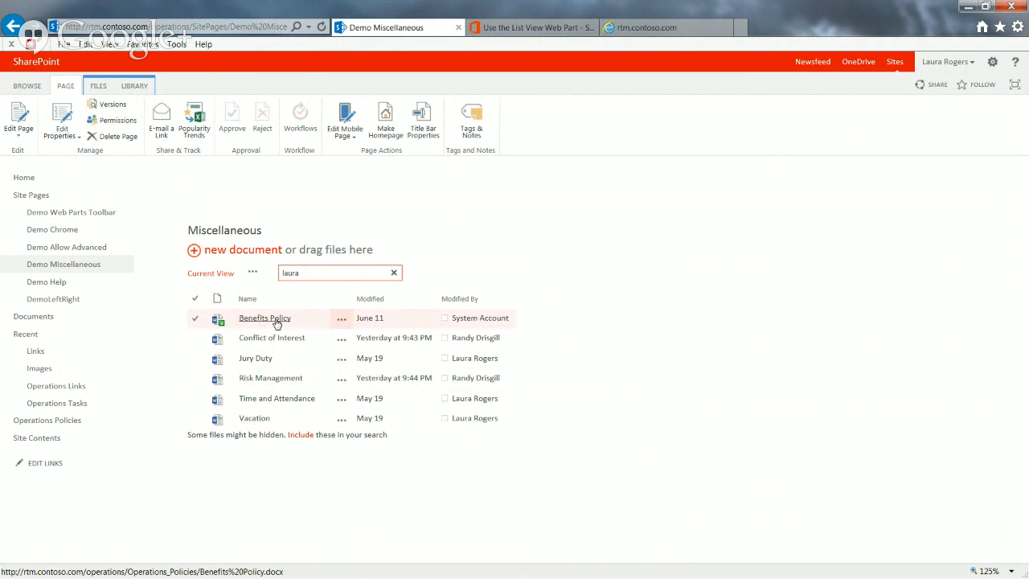
pyautogui.moveTo(313, 276); pyautogui.dragTo(279, 274)
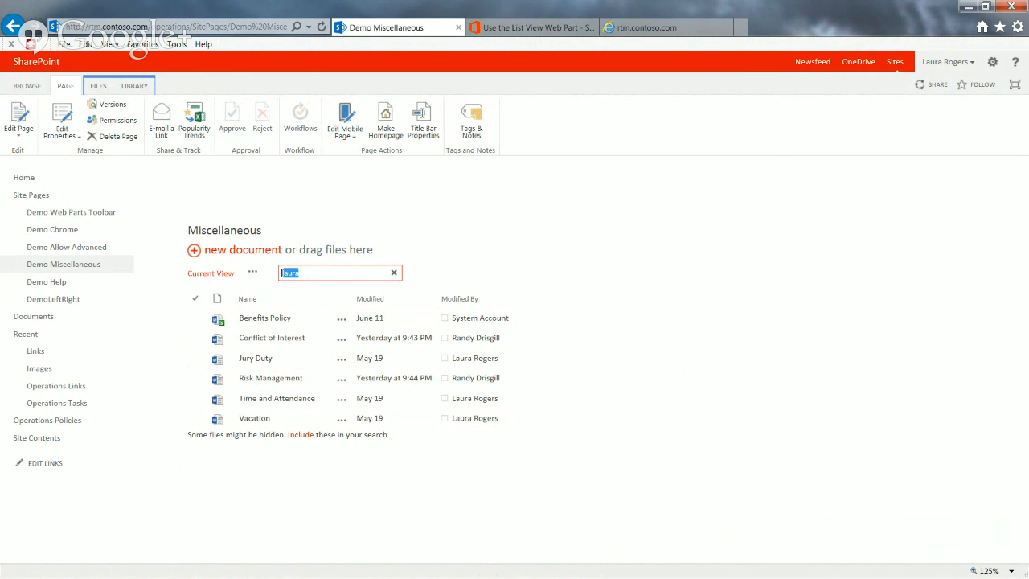
pyautogui.rightClick(272, 274)
pyautogui.click(487, 226)
pyautogui.click(329, 274)
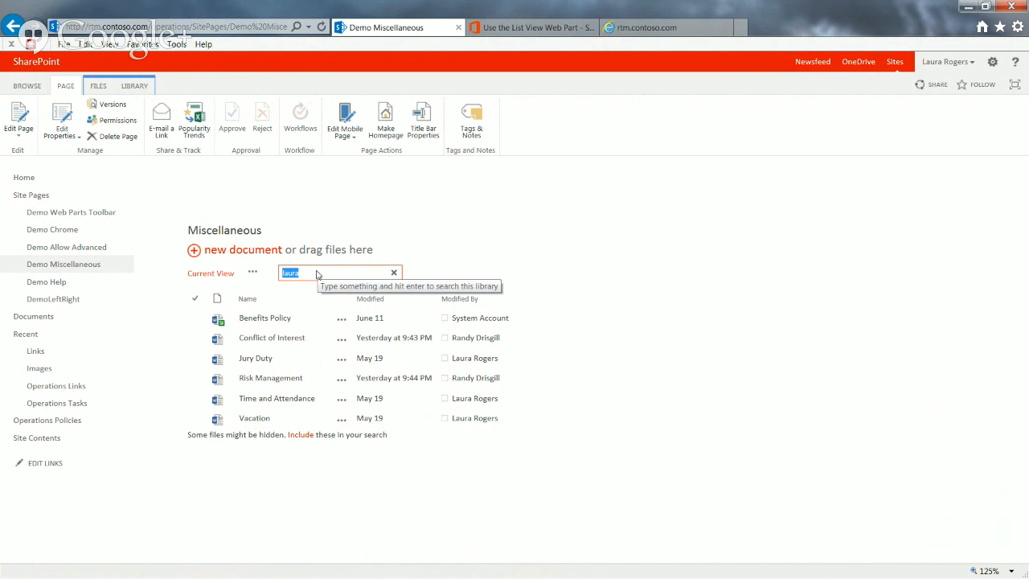
pyautogui.press('BackSpace')
pyautogui.click(406, 247)
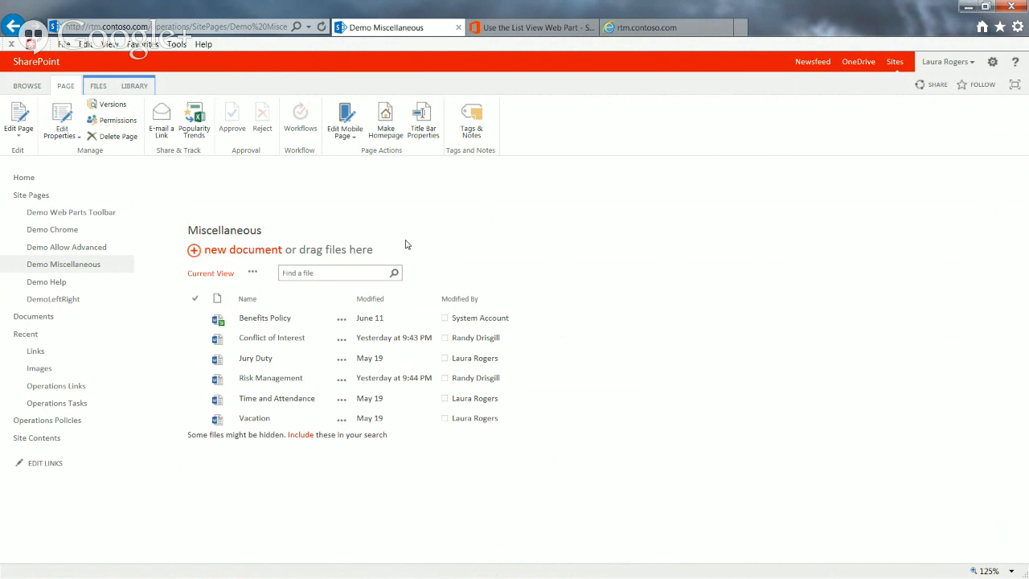
pyautogui.click(324, 272)
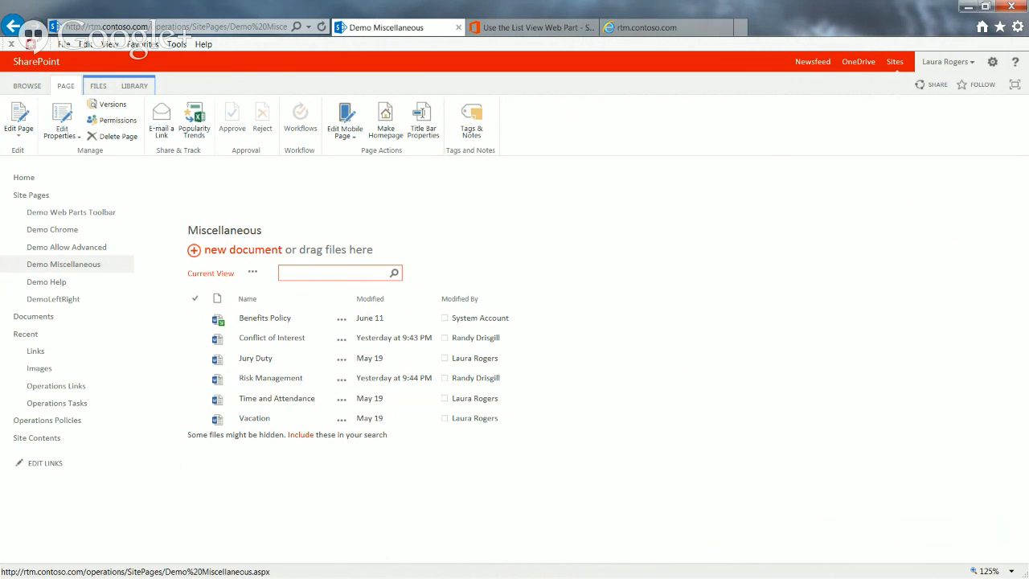
pyautogui.hotkey('alt', 'Tab')
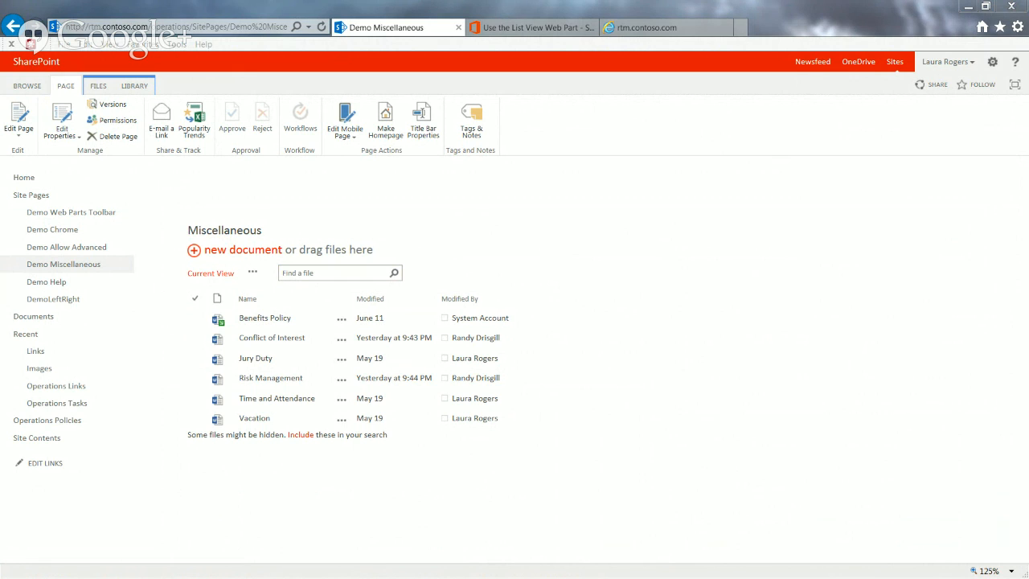
pyautogui.click(333, 273)
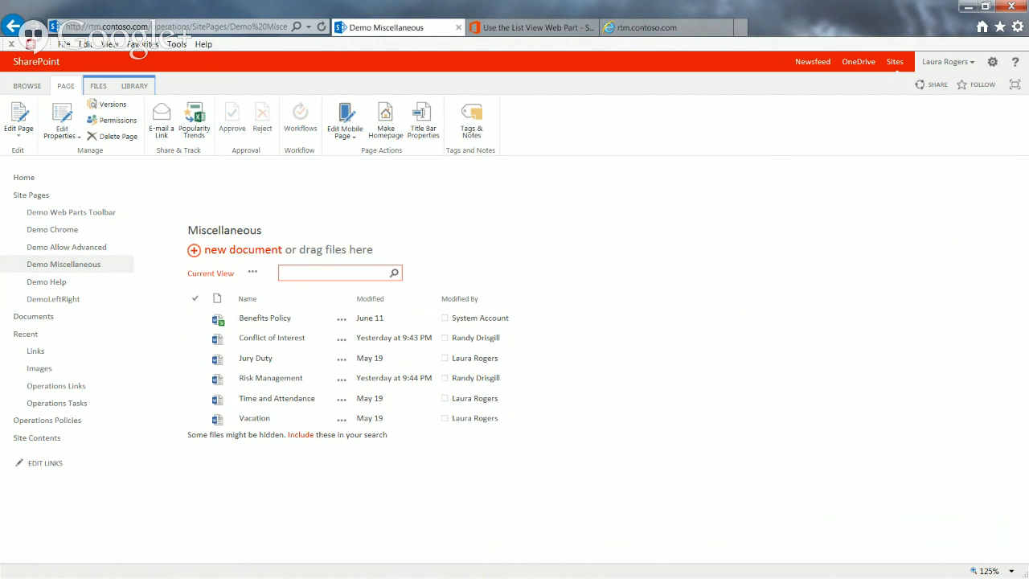
pyautogui.hotkey('alt', 'Tab')
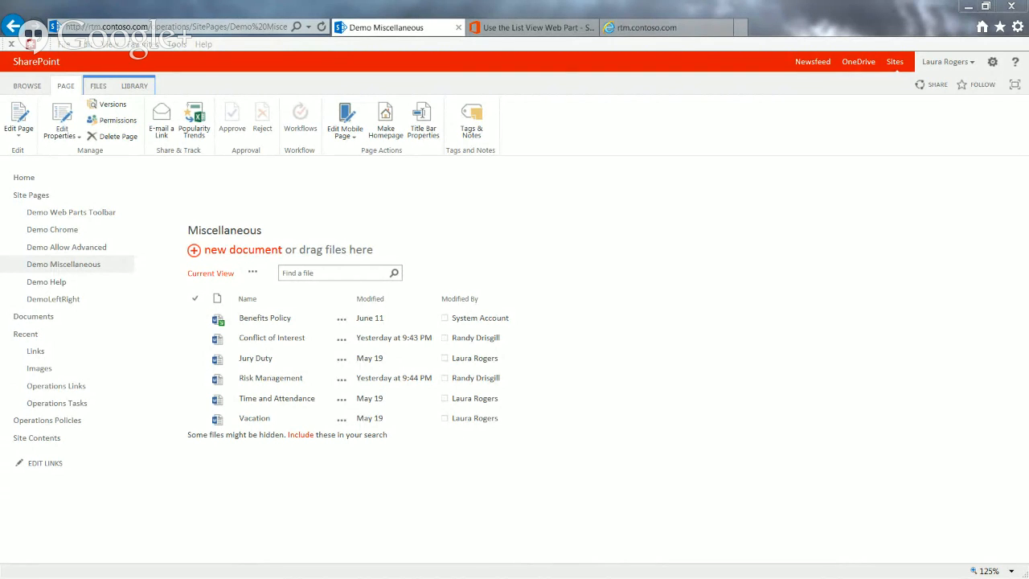
pyautogui.click(333, 273)
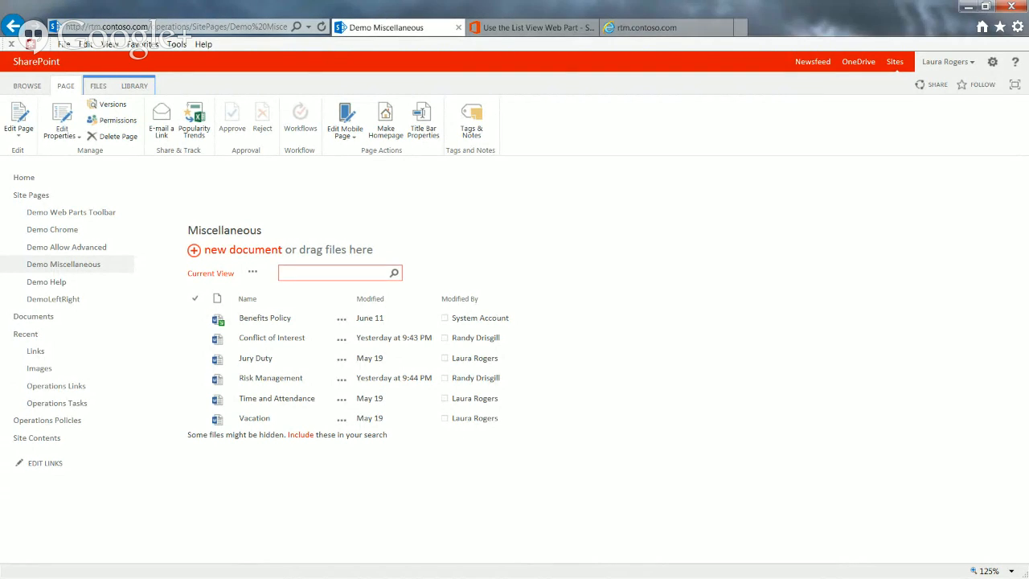
pyautogui.hotkey('alt', 'Tab')
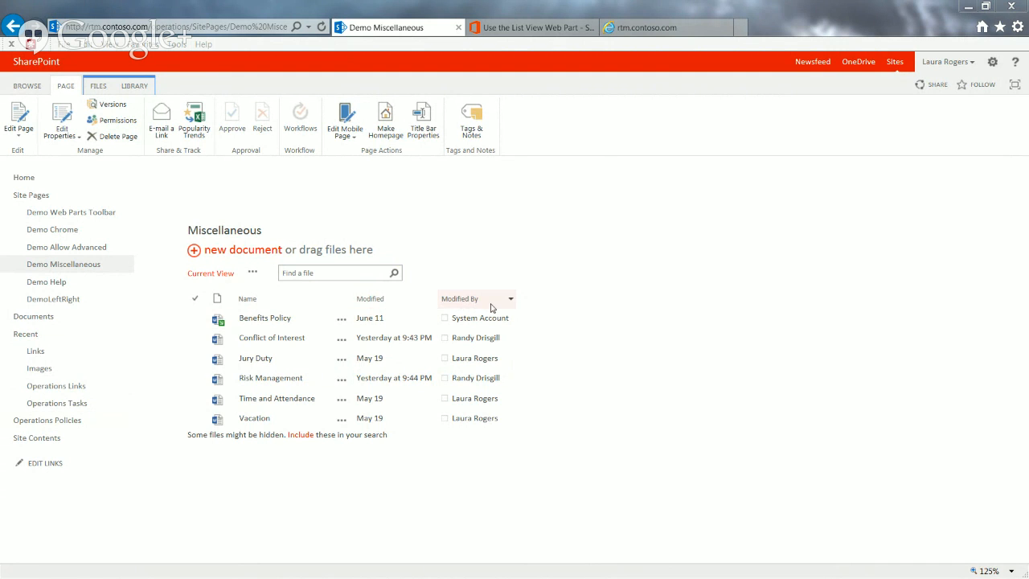
# Sort the Miscellaneous web part's files by Modified in ascending order and filter Modified By to the first listed person
pyautogui.click(370, 299)
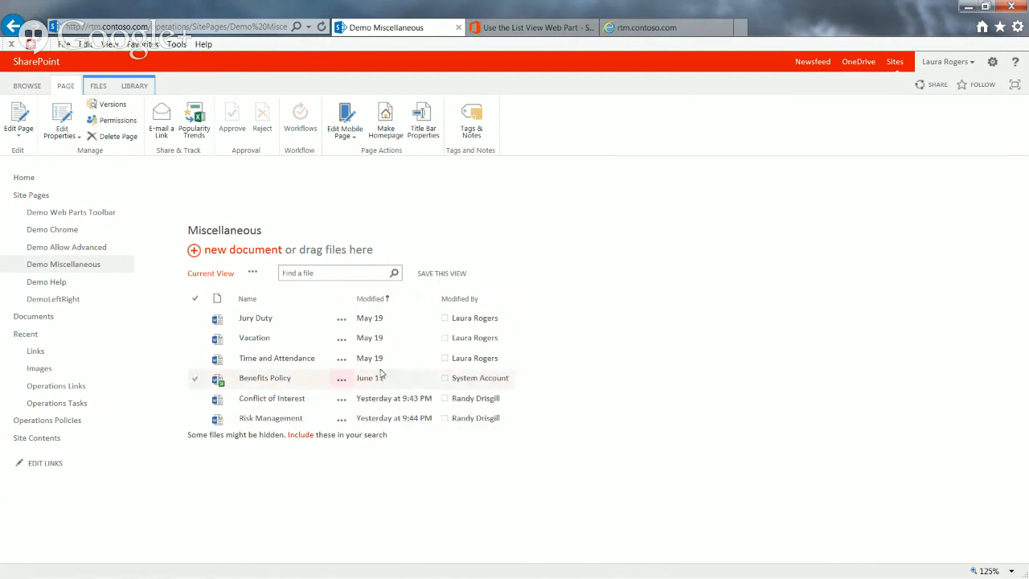
pyautogui.click(509, 299)
pyautogui.click(390, 387)
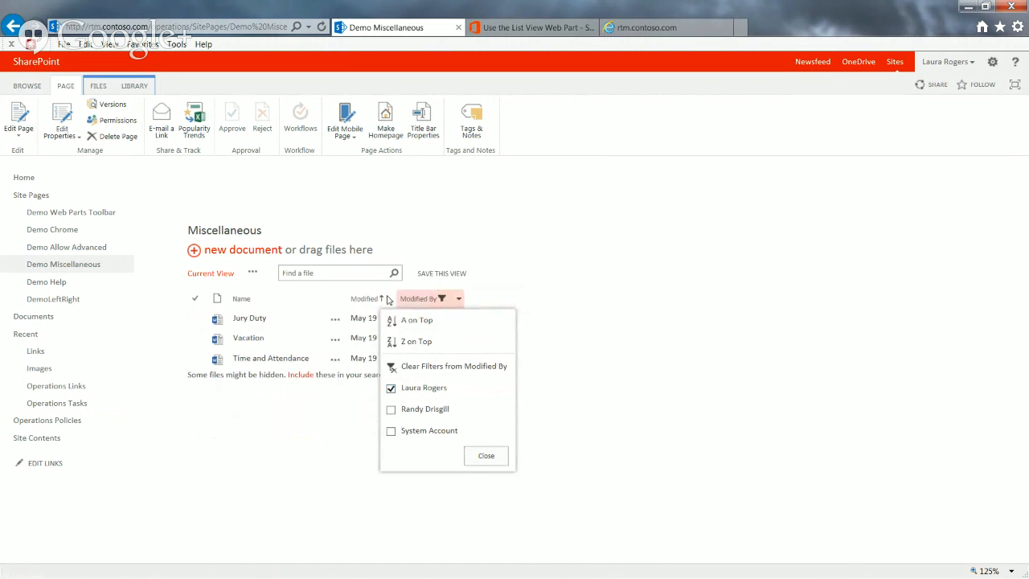
pyautogui.click(606, 411)
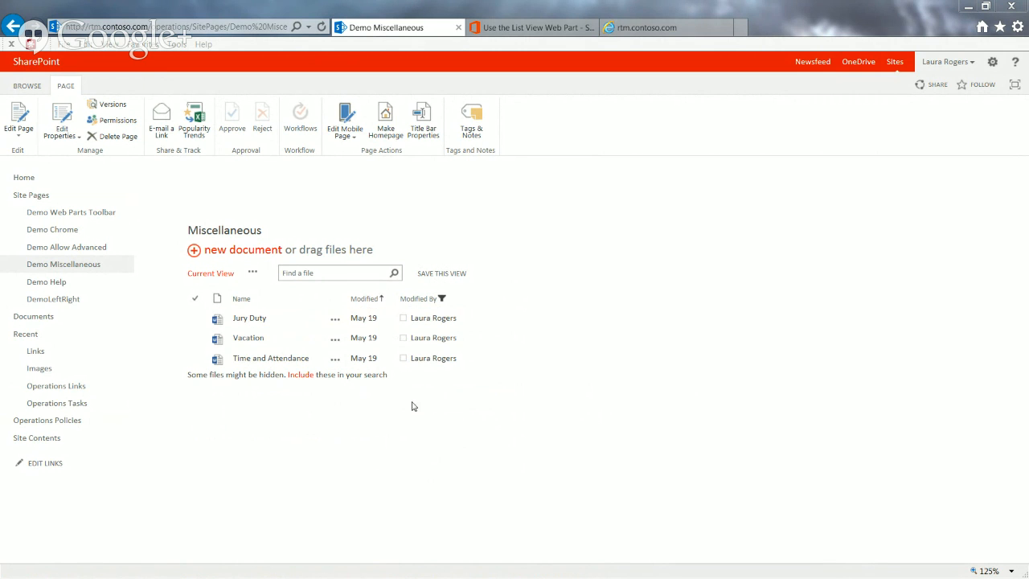
# Save the sorted and filtered list as a public view named "By Modified By" followed by the author's first name
pyautogui.click(455, 274)
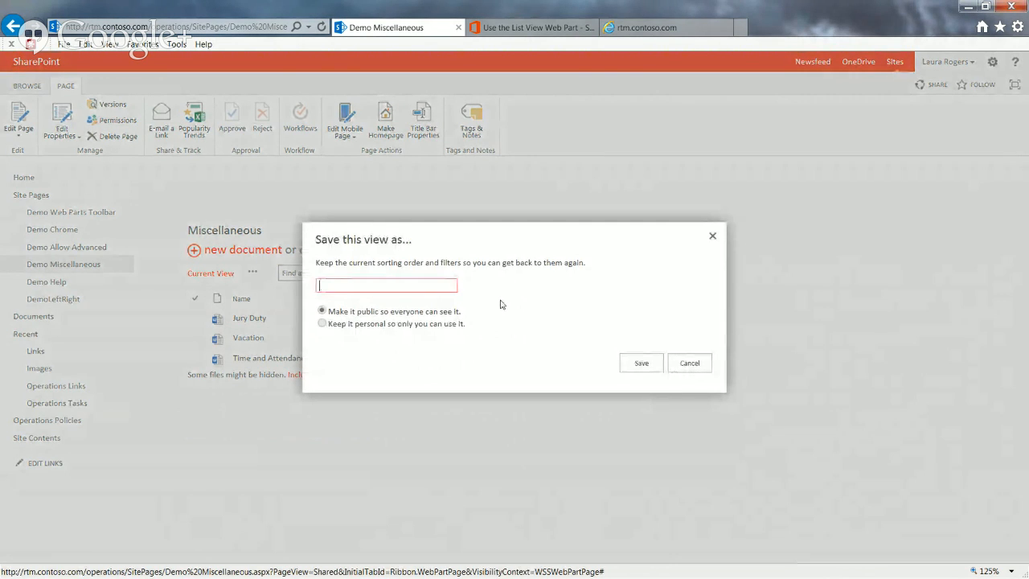
pyautogui.moveTo(470, 238); pyautogui.dragTo(645, 245)
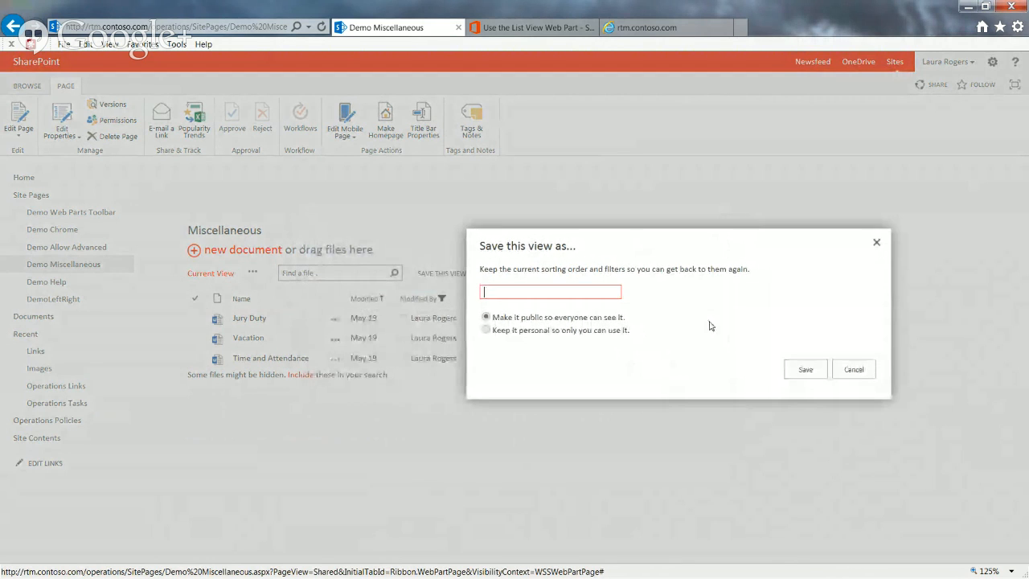
pyautogui.click(591, 290)
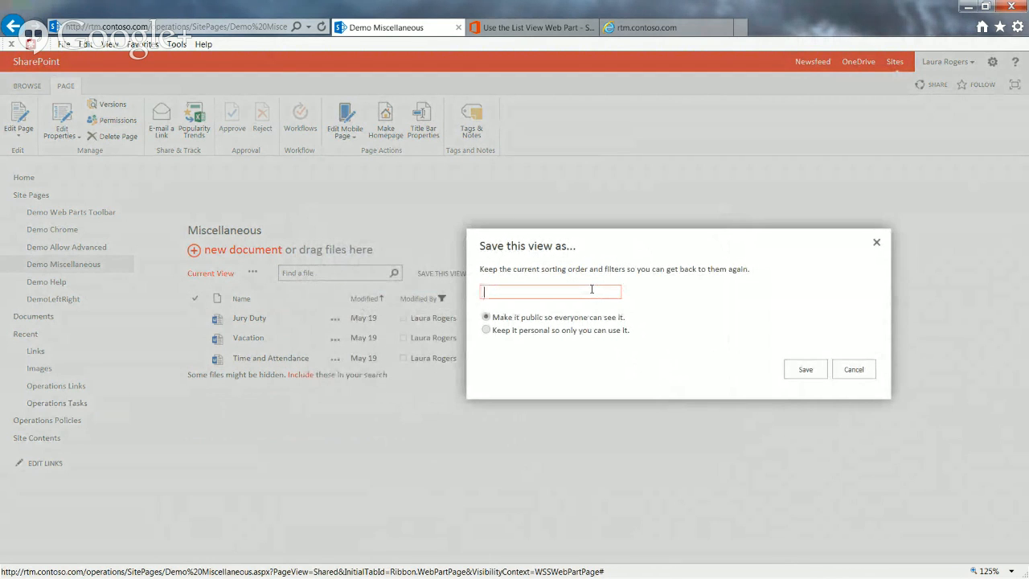
pyautogui.write('By Modif')
pyautogui.write('ied,  y')
pyautogui.press('BackSpace')
pyautogui.press('BackSpace')
pyautogui.write('By Laura')
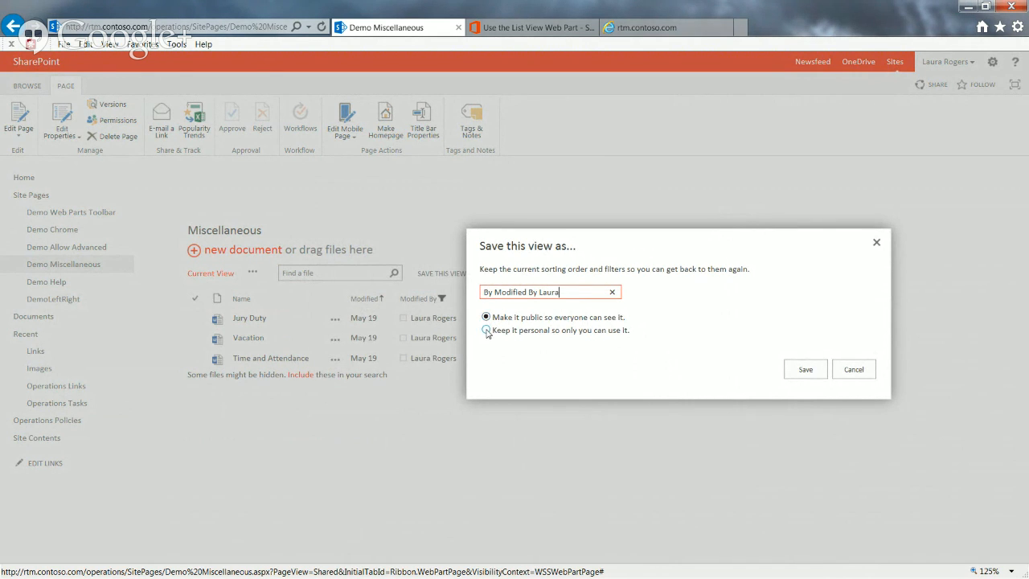
pyautogui.click(806, 369)
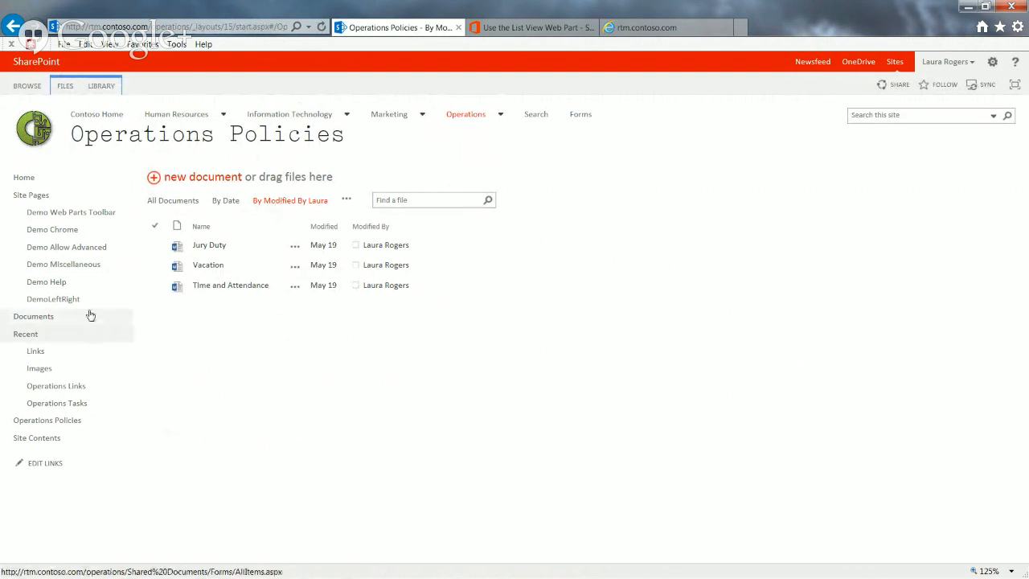
# Return to the Demo Miscellaneous page and sort the web part's files by Modified in ascending order
pyautogui.click(64, 267)
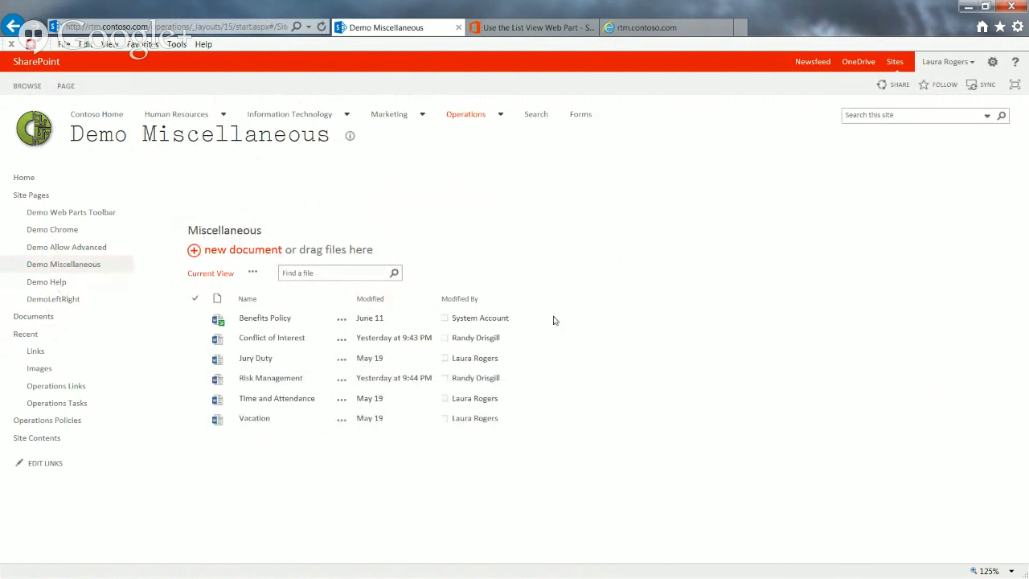
pyautogui.click(371, 300)
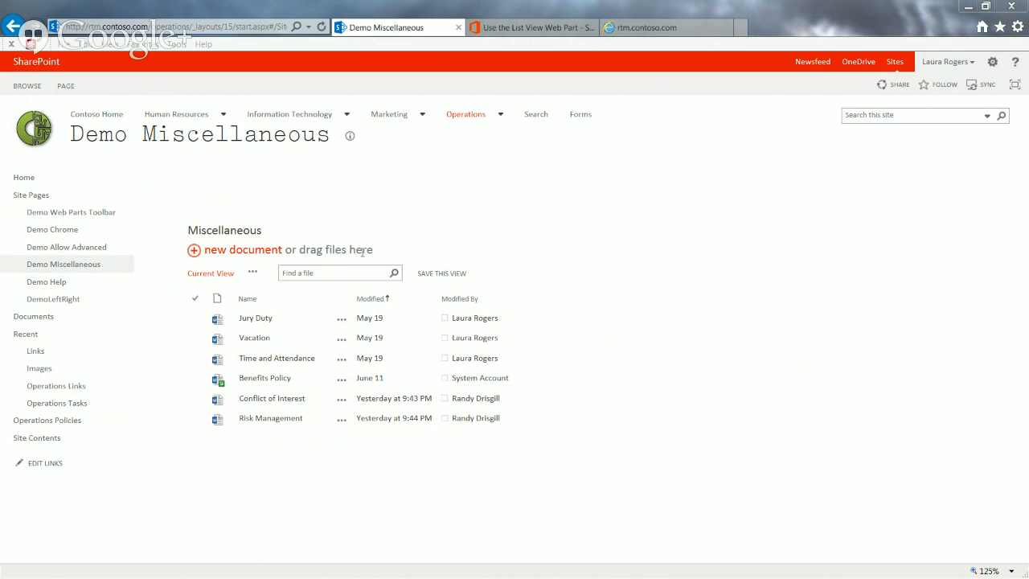
# Put the page into editing and expand the Miscellaneous section in the Miscellaneous web part's properties
pyautogui.click(66, 85)
pyautogui.click(25, 114)
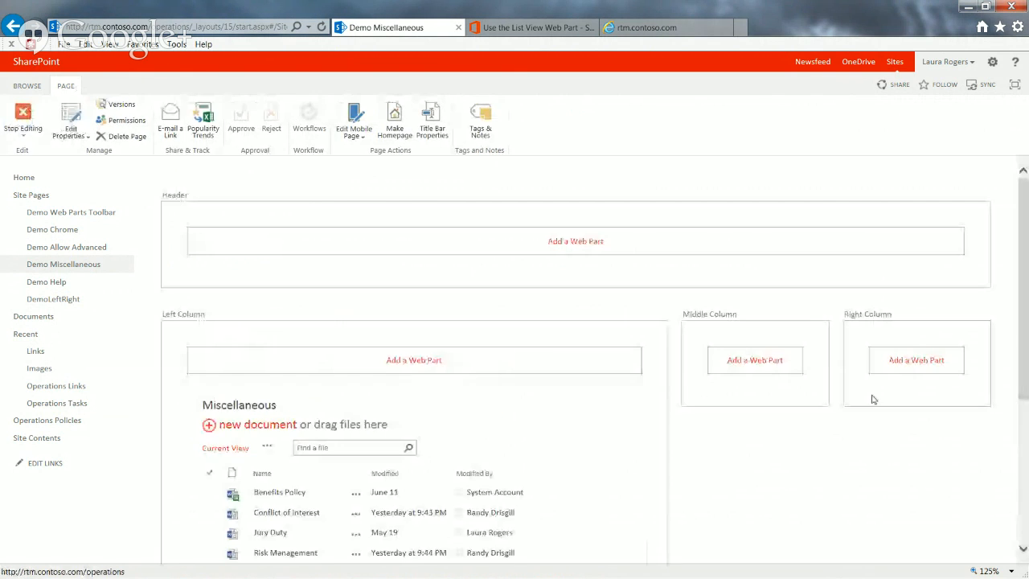
pyautogui.scroll(-3, 1000, 494)
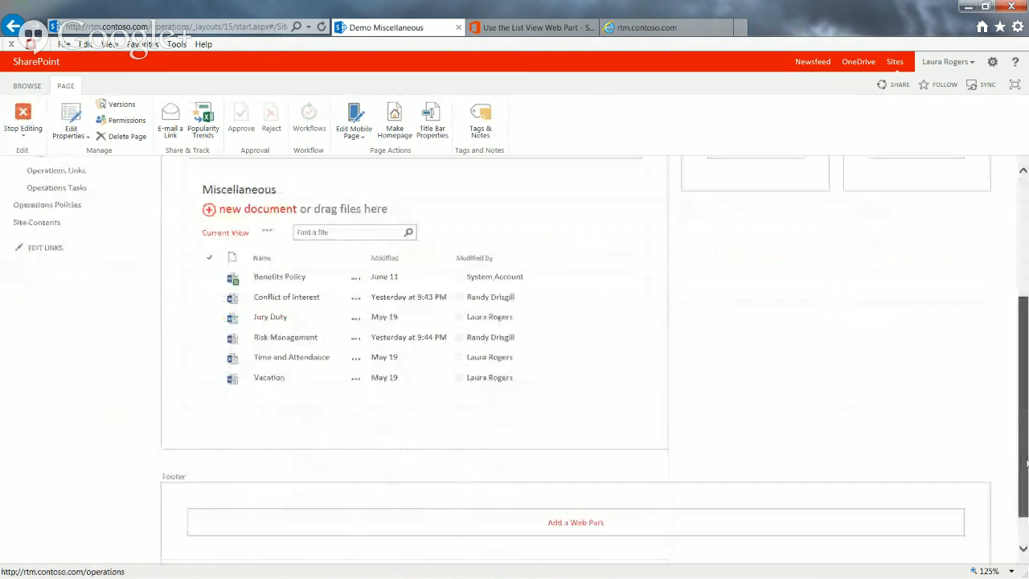
pyautogui.moveTo(584, 200)
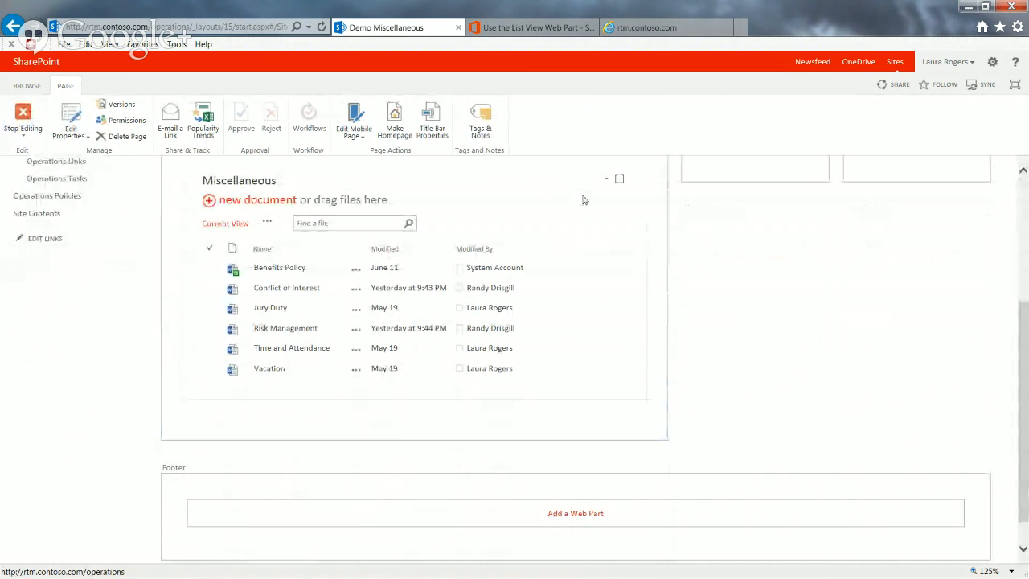
pyautogui.click(602, 178)
pyautogui.click(589, 260)
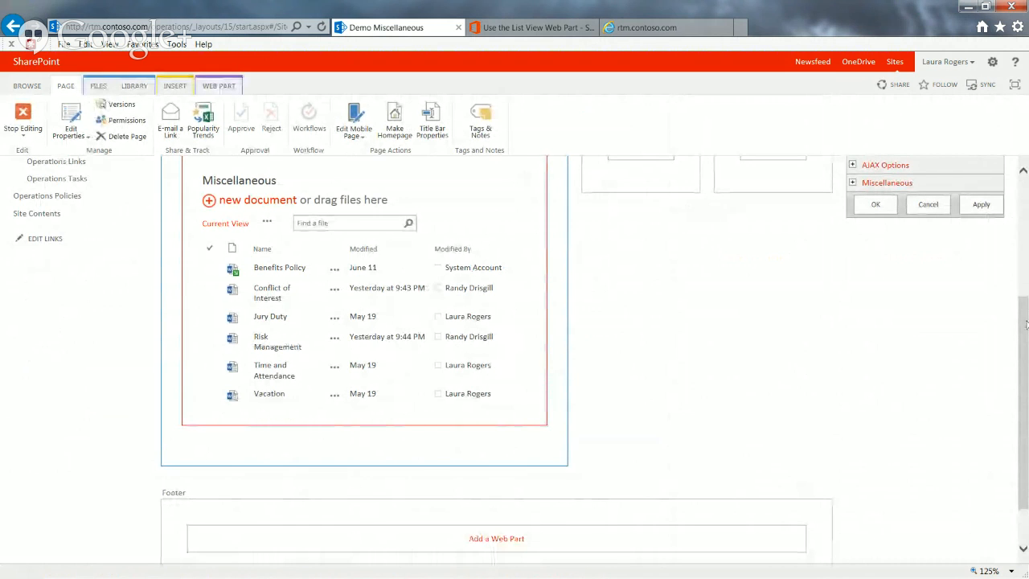
pyautogui.scroll(3, 1025, 323)
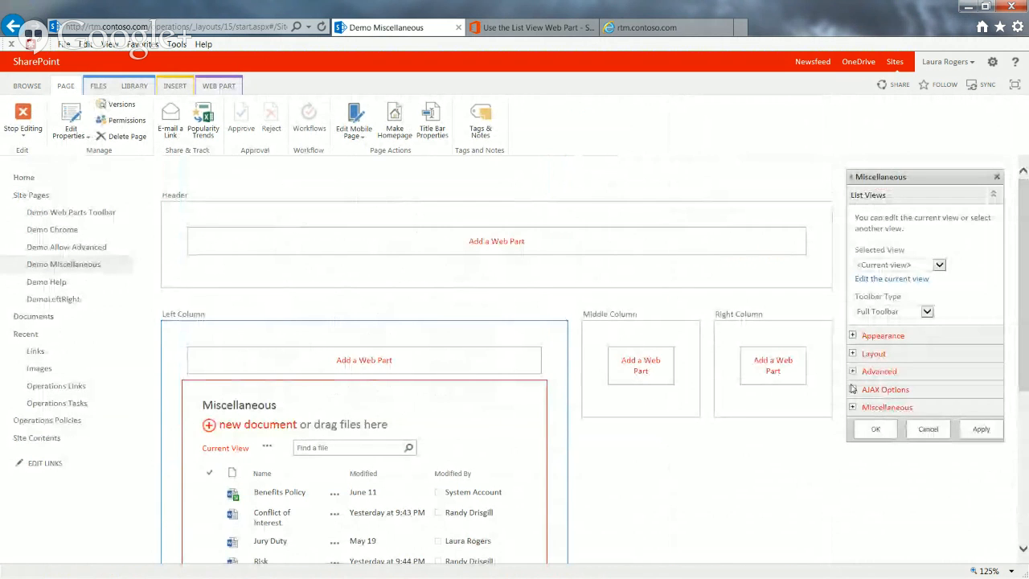
pyautogui.click(854, 412)
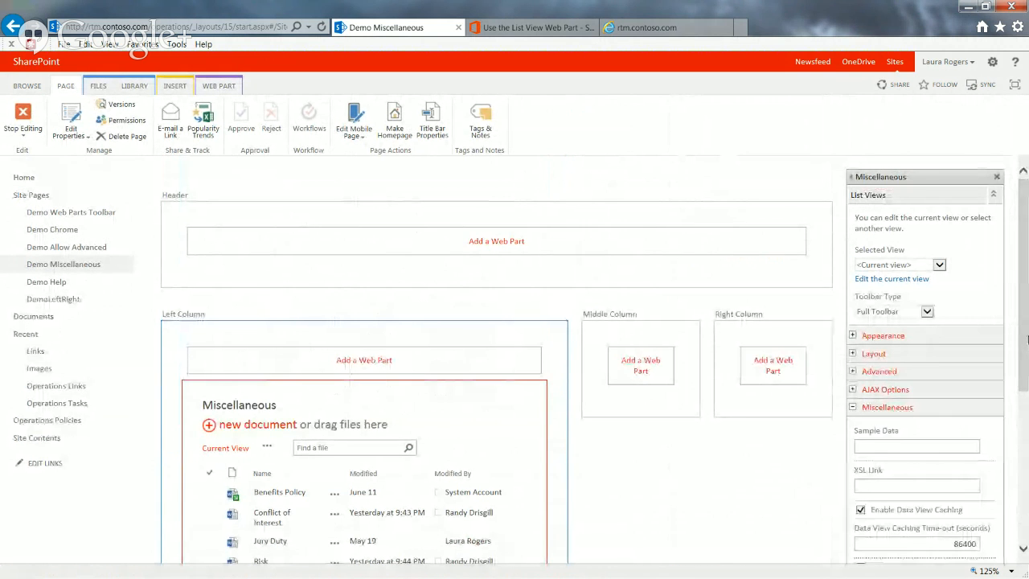
# Examine the data view caching, caching time-out and first-row connection options in the web part's Miscellaneous properties
pyautogui.scroll(-3, 1015, 368)
pyautogui.scroll(-2, 924, 361)
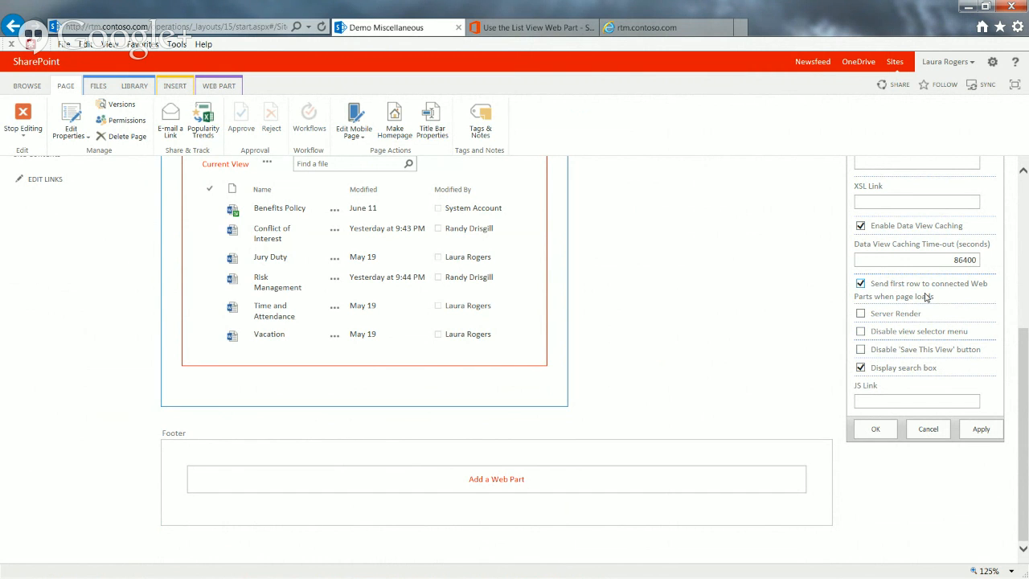
pyautogui.moveTo(860, 296)
pyautogui.click(938, 259)
pyautogui.moveTo(1026, 347); pyautogui.dragTo(1026, 319)
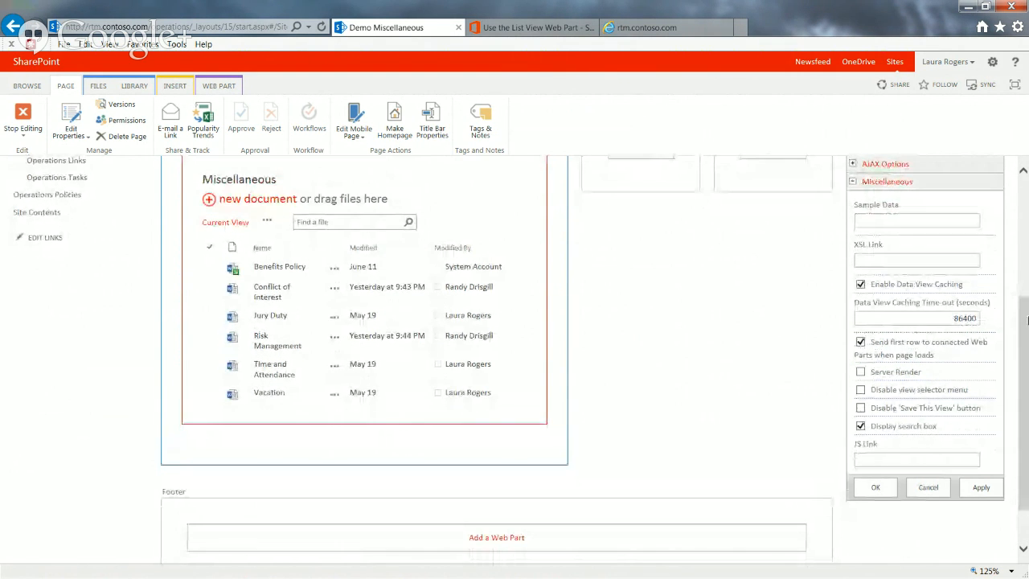
# Examine the XSL Link and JS Link fields in the web part's Miscellaneous properties, leaving both empty
pyautogui.click(893, 259)
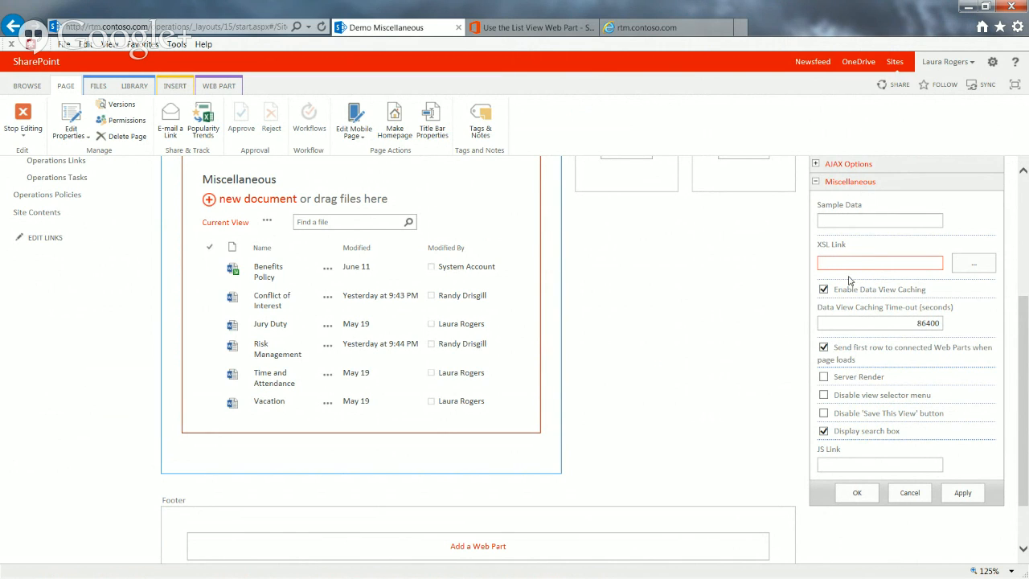
pyautogui.click(860, 263)
pyautogui.click(854, 465)
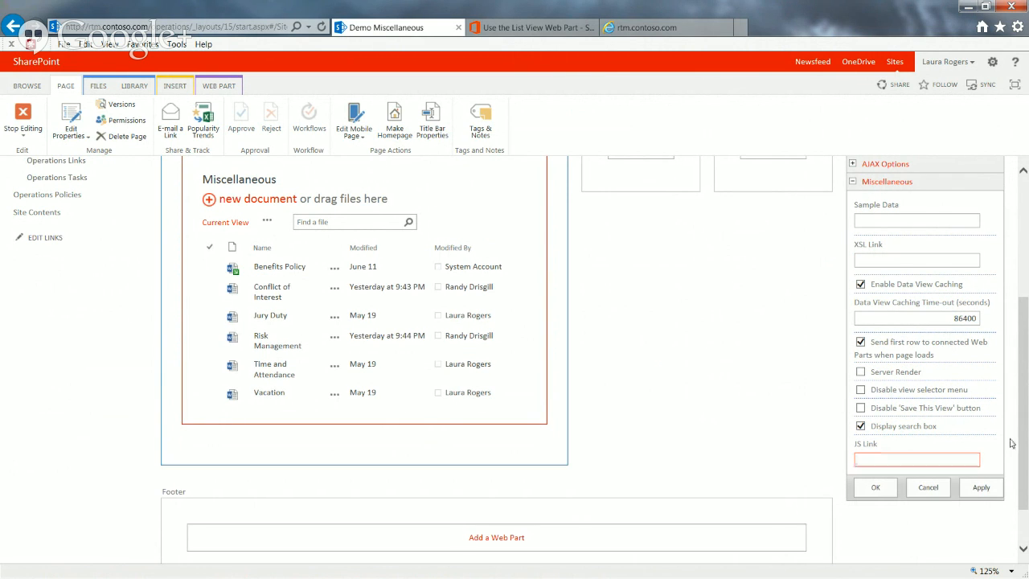
pyautogui.scroll(-1, 1023, 439)
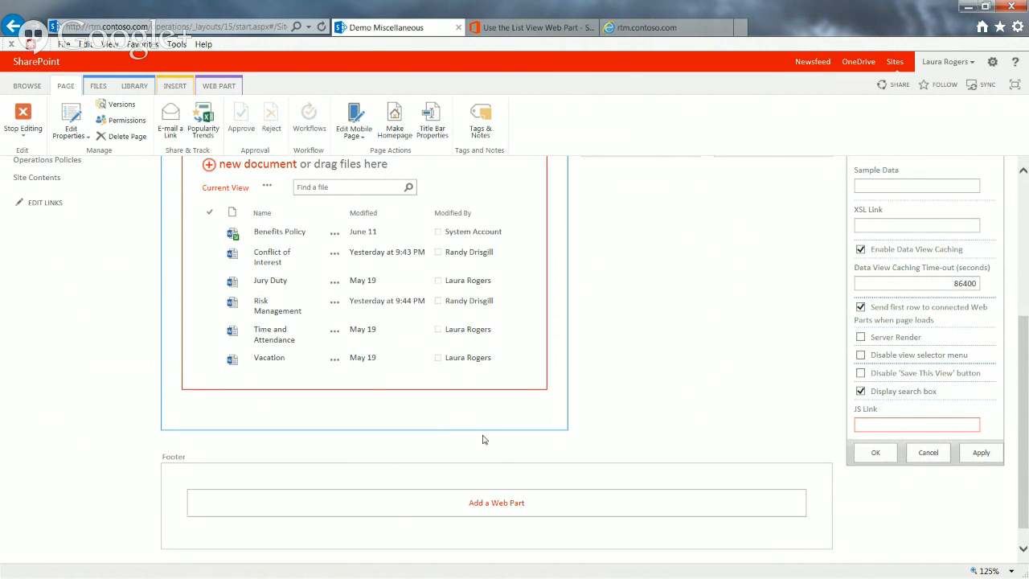
pyautogui.click(896, 422)
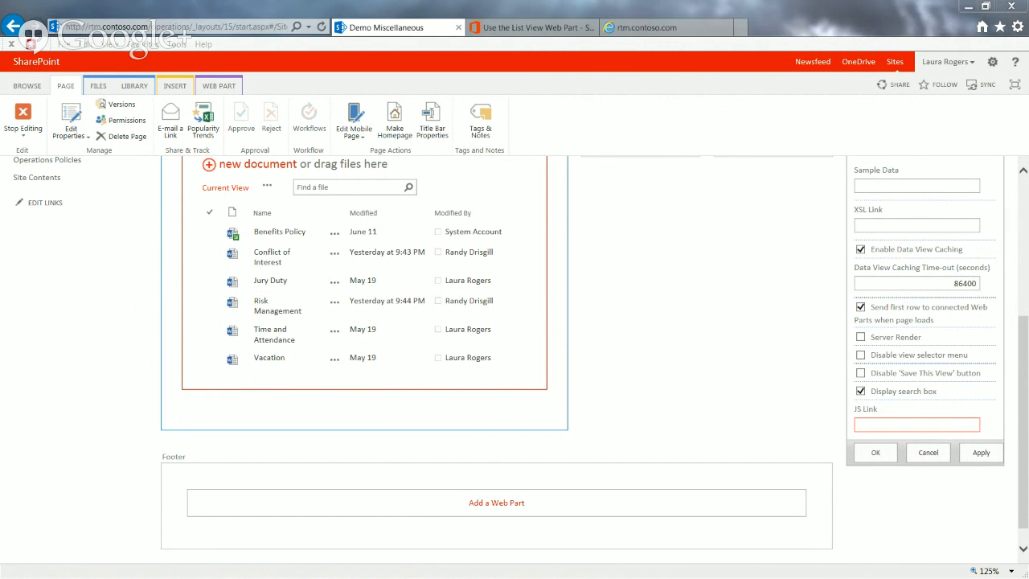
# Switch to Notepad to examine the 'Good' and 'Bad' progress conditions in PatientList.js, and return to the browser
pyautogui.moveTo(0, 30); pyautogui.dragTo(506, 42)
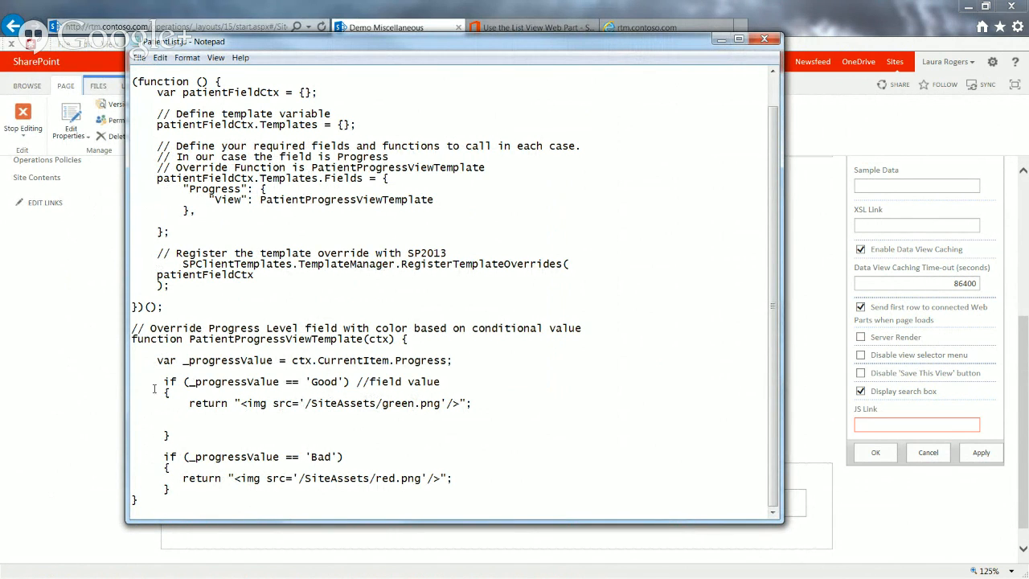
pyautogui.moveTo(164, 382); pyautogui.dragTo(447, 478)
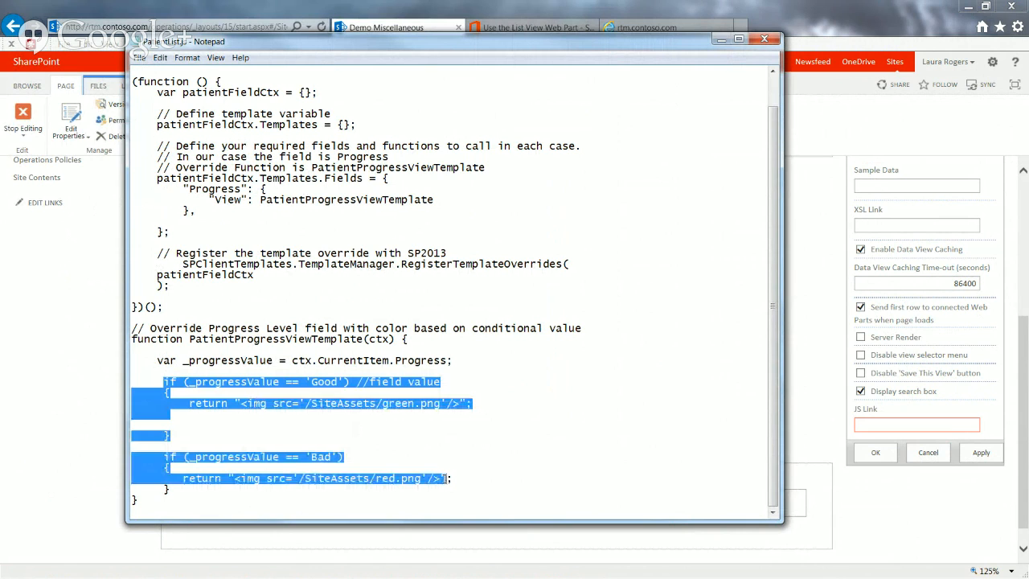
pyautogui.click(344, 405)
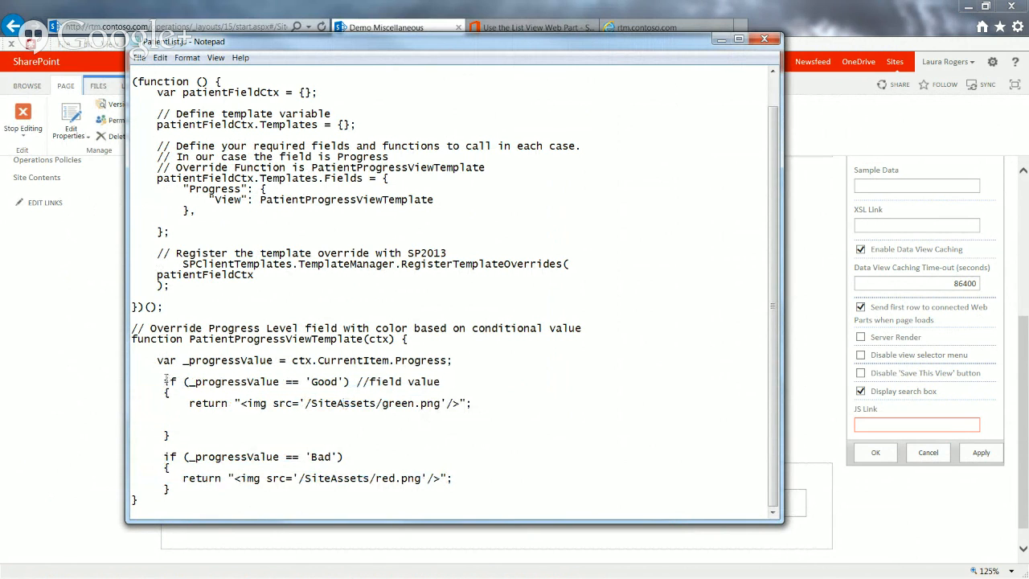
pyautogui.click(106, 4)
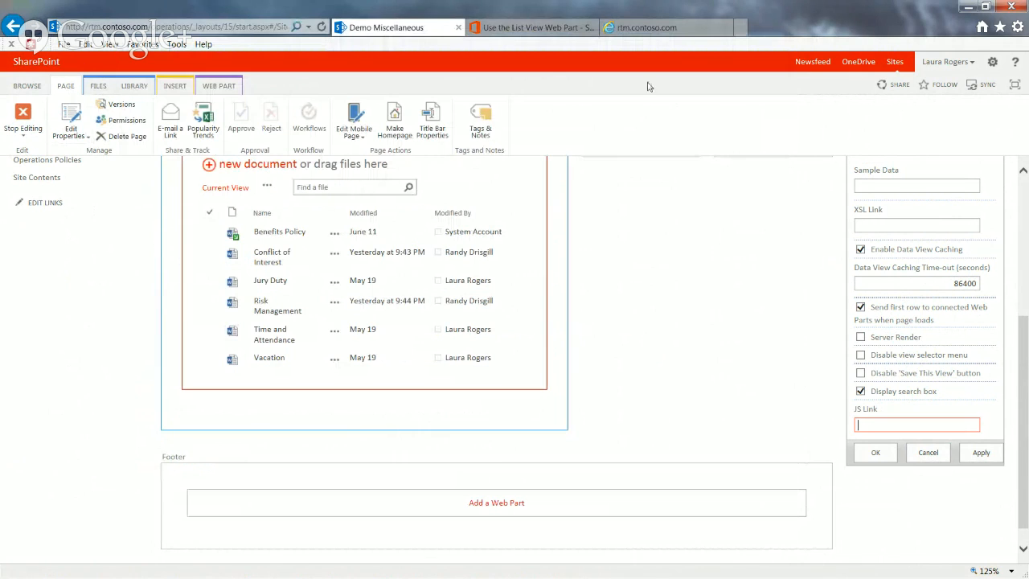
# Leave the page for the Operations home page and look through the site's contents and subsites
pyautogui.click(27, 86)
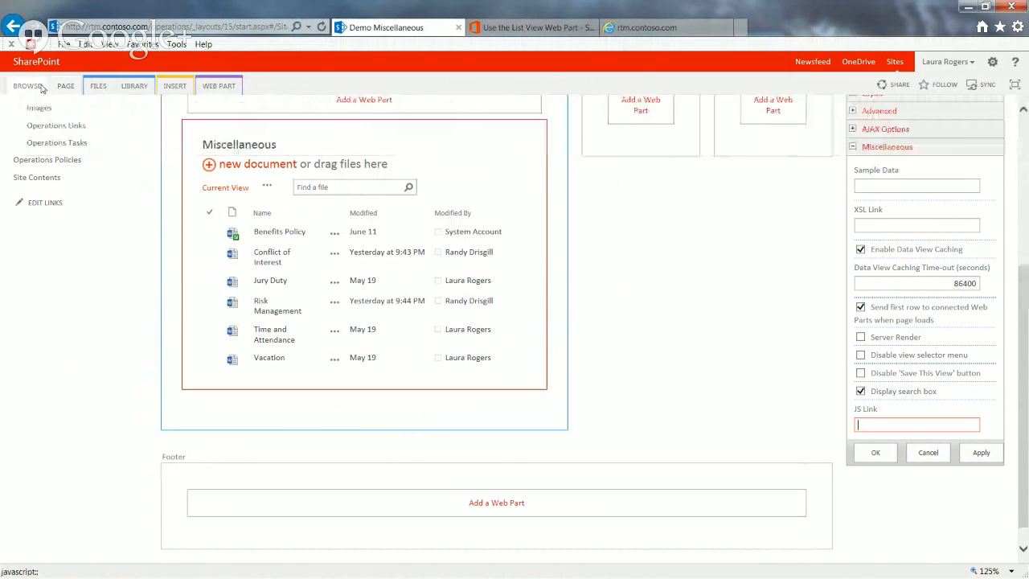
pyautogui.scroll(3, 88, 201)
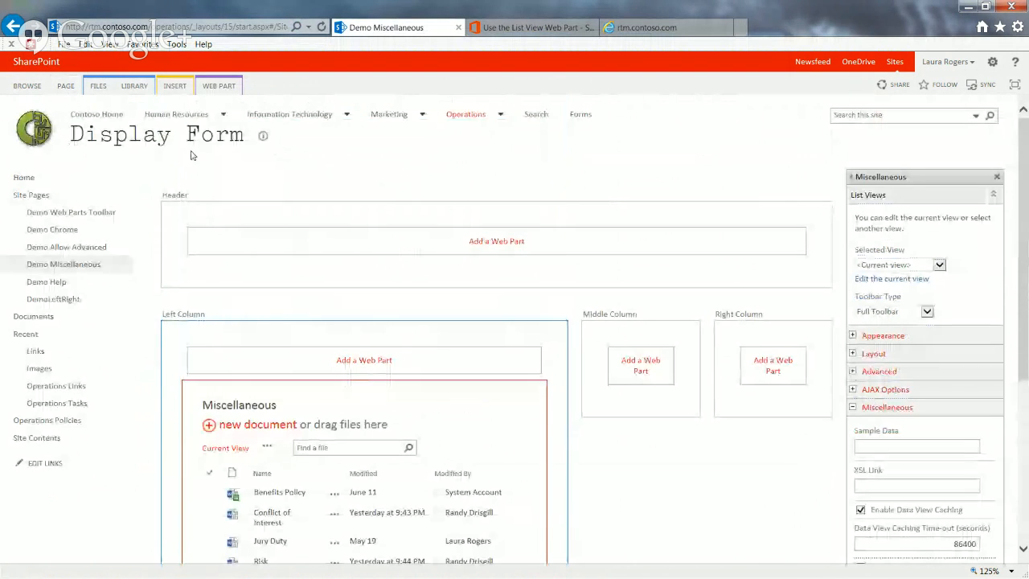
pyautogui.click(30, 178)
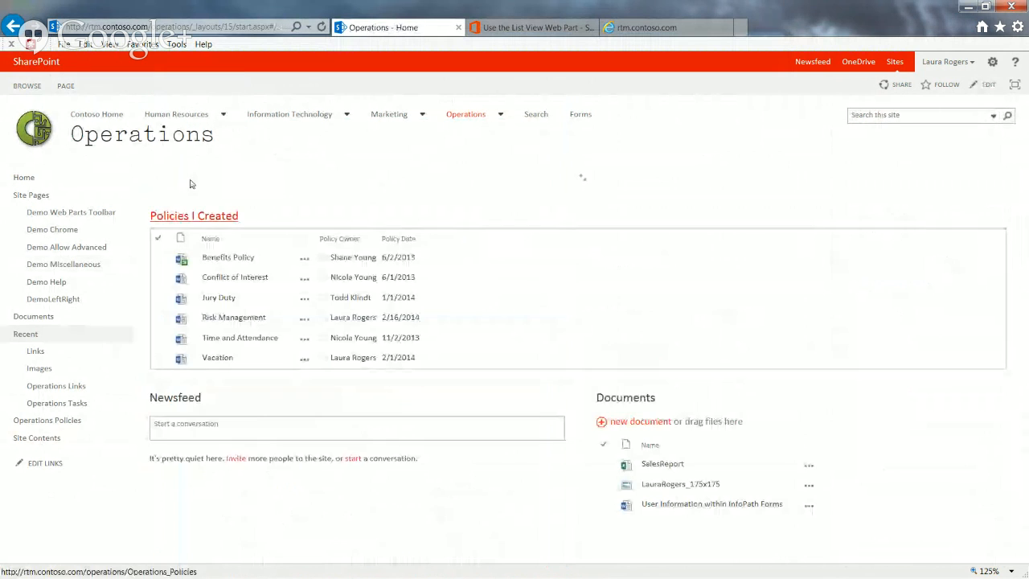
pyautogui.click(36, 437)
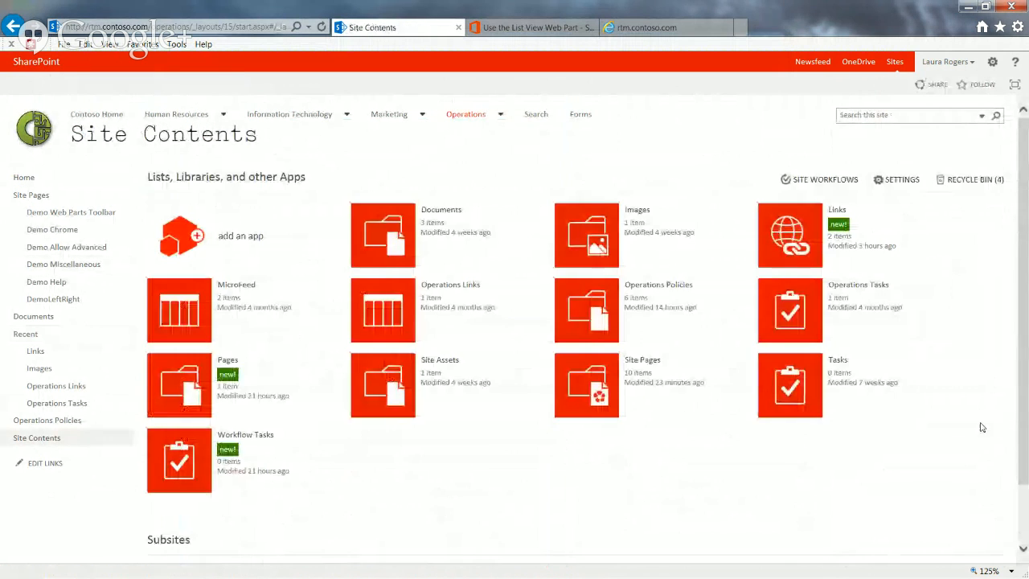
pyautogui.scroll(-2, 1024, 487)
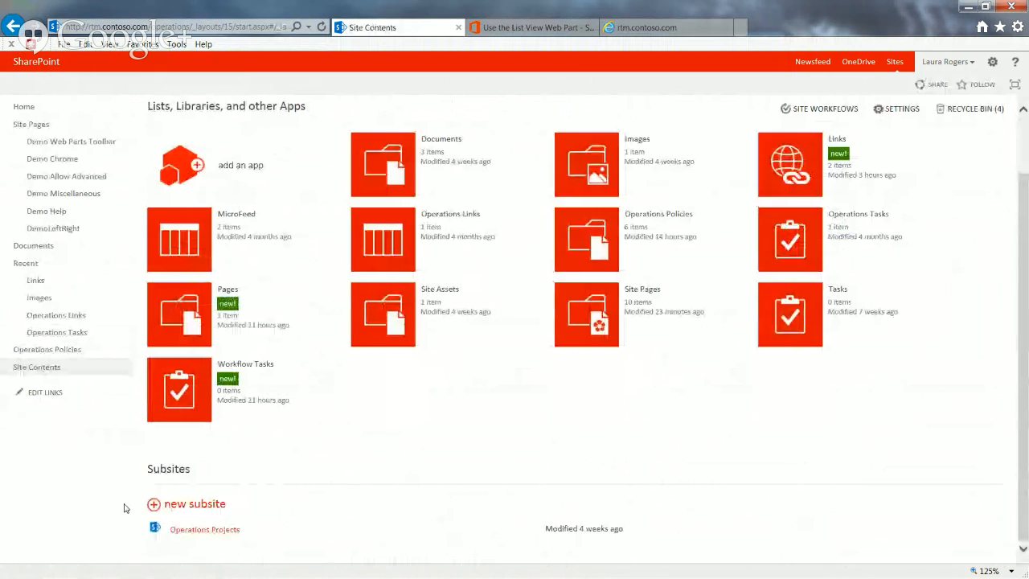
pyautogui.scroll(2, 60, 172)
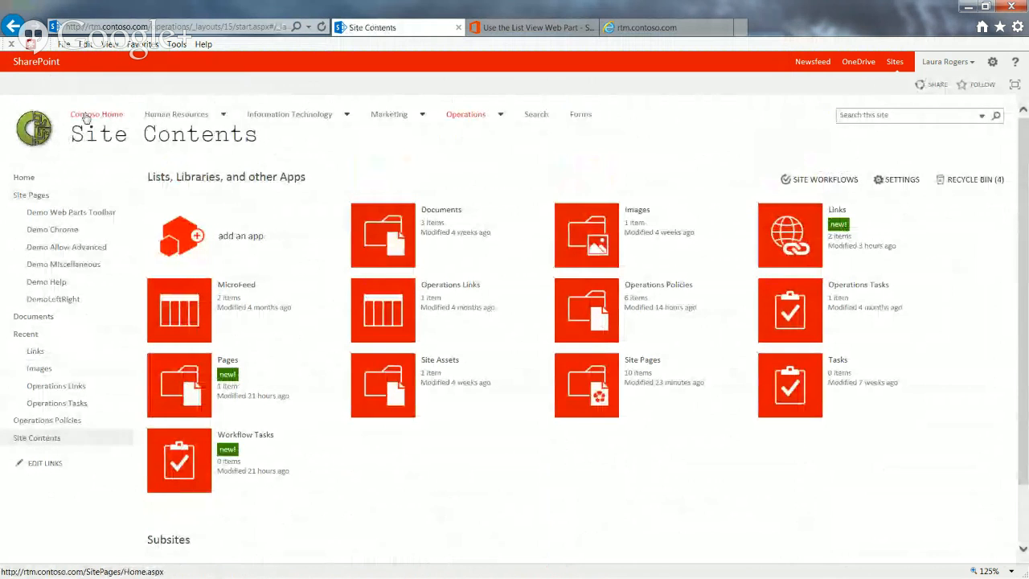
# Look through the Contoso Home site's contents and go to the Project Roll Down site
pyautogui.click(86, 118)
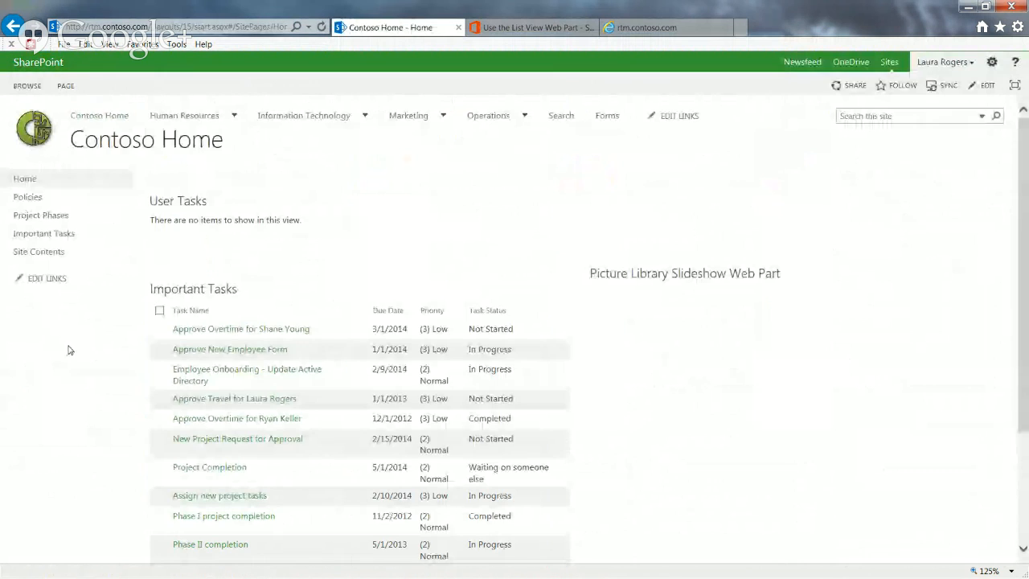
pyautogui.click(40, 252)
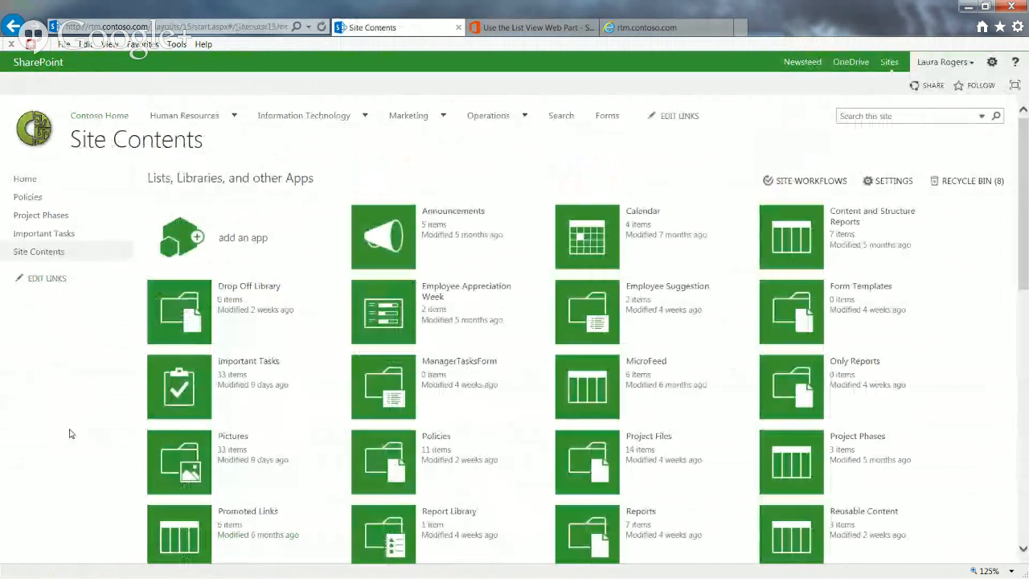
pyautogui.moveTo(1025, 281); pyautogui.dragTo(1025, 536)
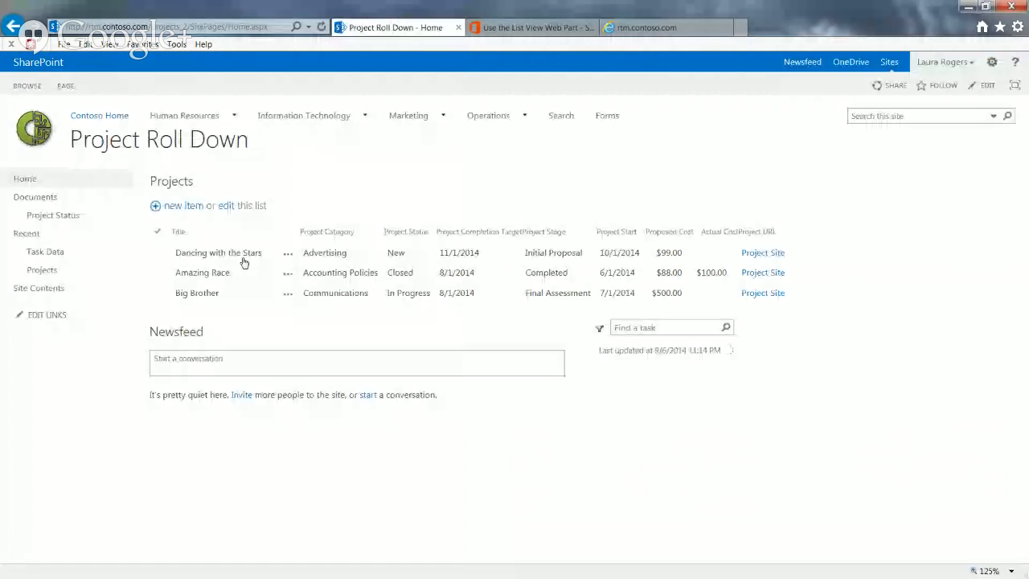
# Open the Project Status page and examine the Budget, Health, Scope and Staffing icons of the Projects list
pyautogui.click(58, 218)
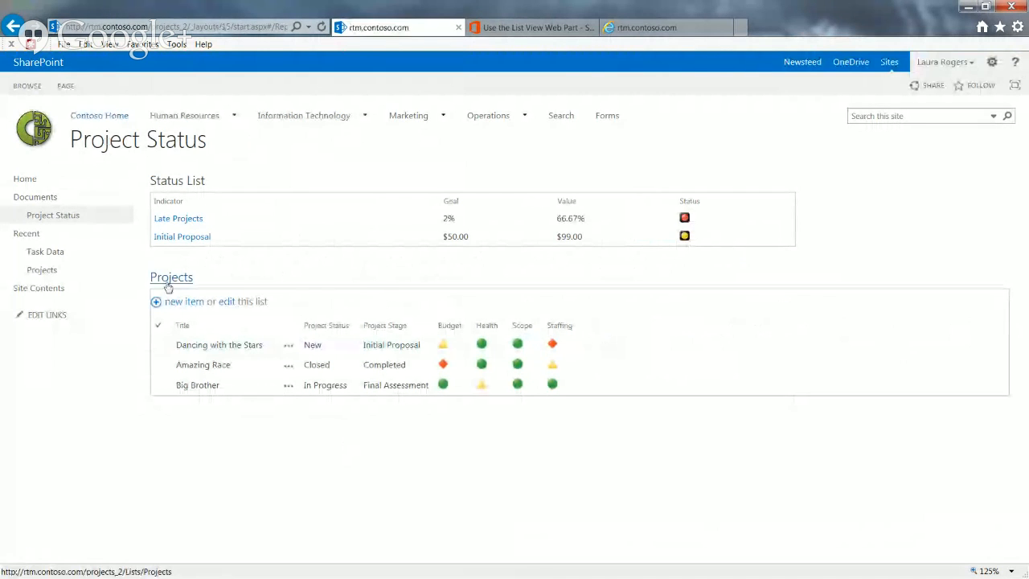
pyautogui.moveTo(144, 278); pyautogui.dragTo(344, 332)
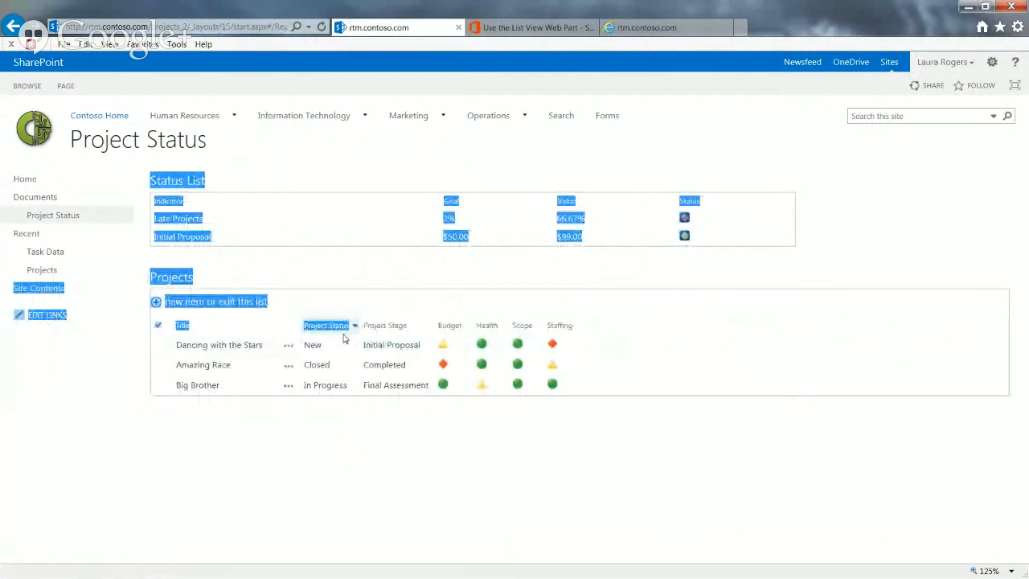
pyautogui.click(296, 427)
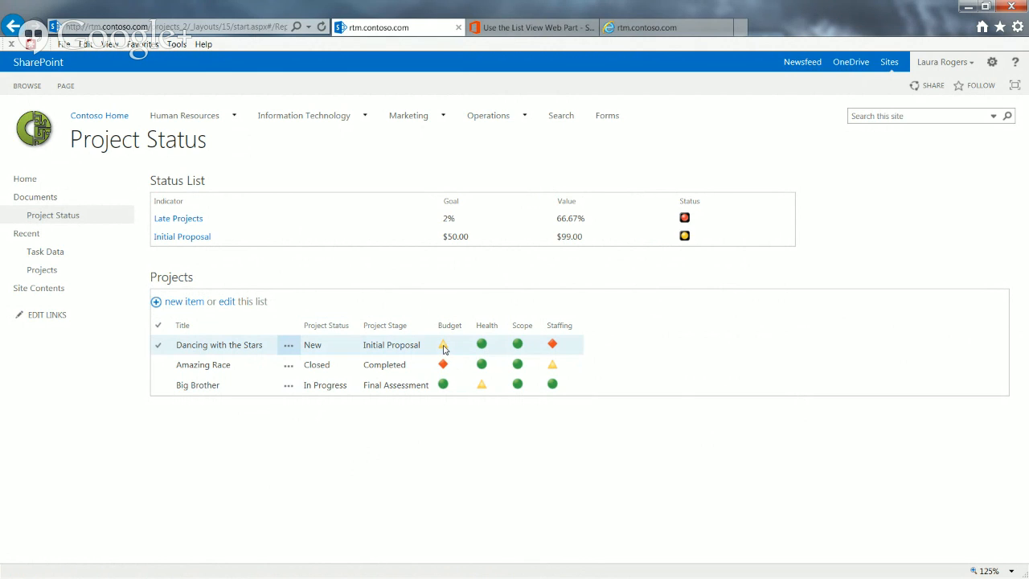
pyautogui.click(576, 348)
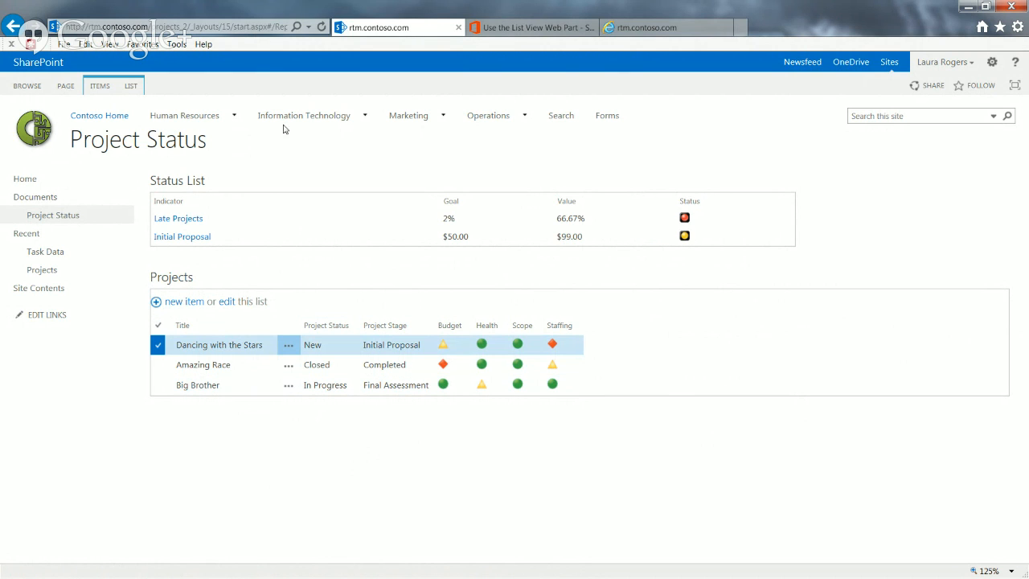
# Open the Case Management site under Human Resources and compare its Patients list with PatientList.js in Notepad
pyautogui.moveTo(214, 119)
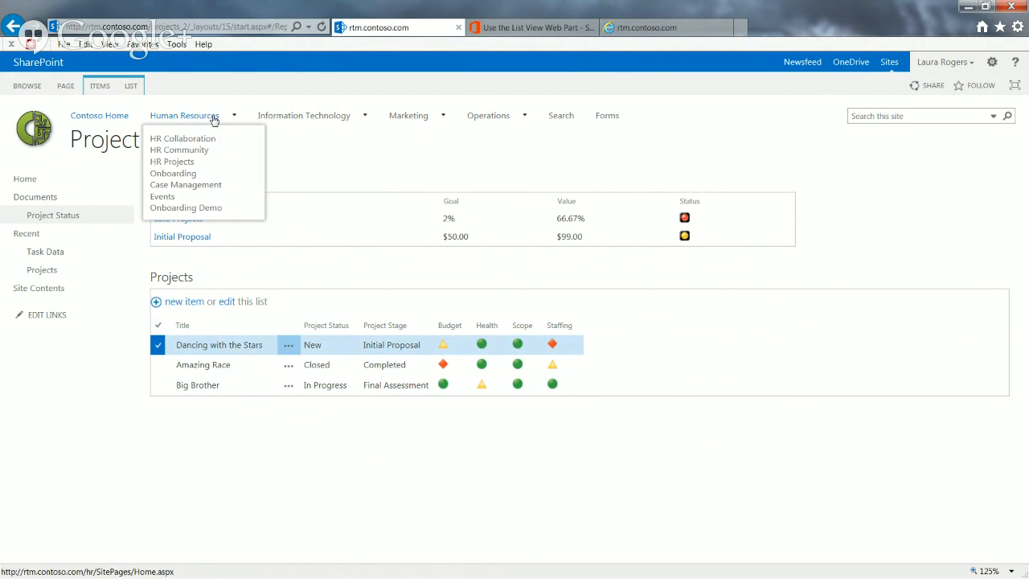
pyautogui.click(185, 187)
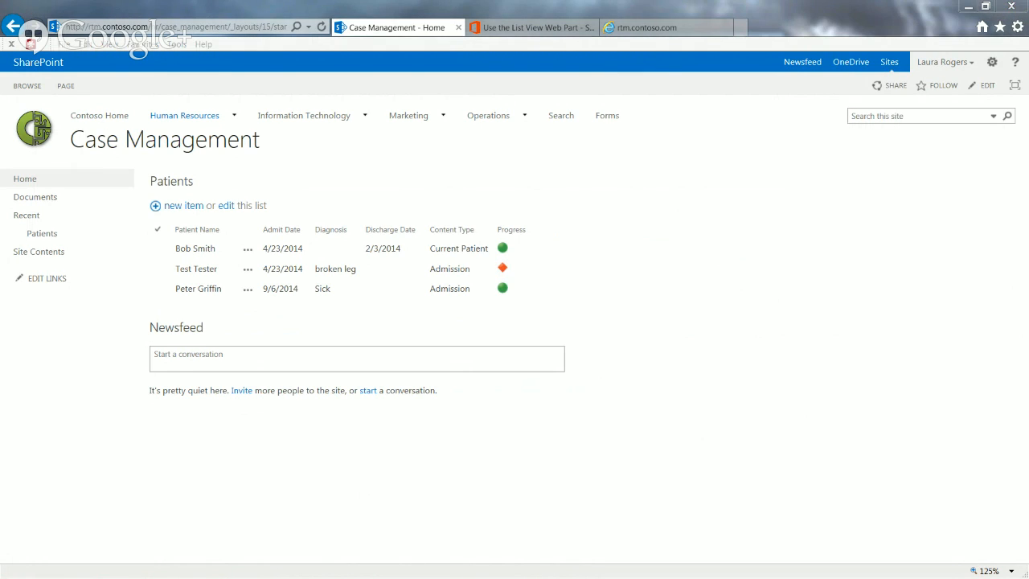
pyautogui.hotkey('alt', 'Tab')
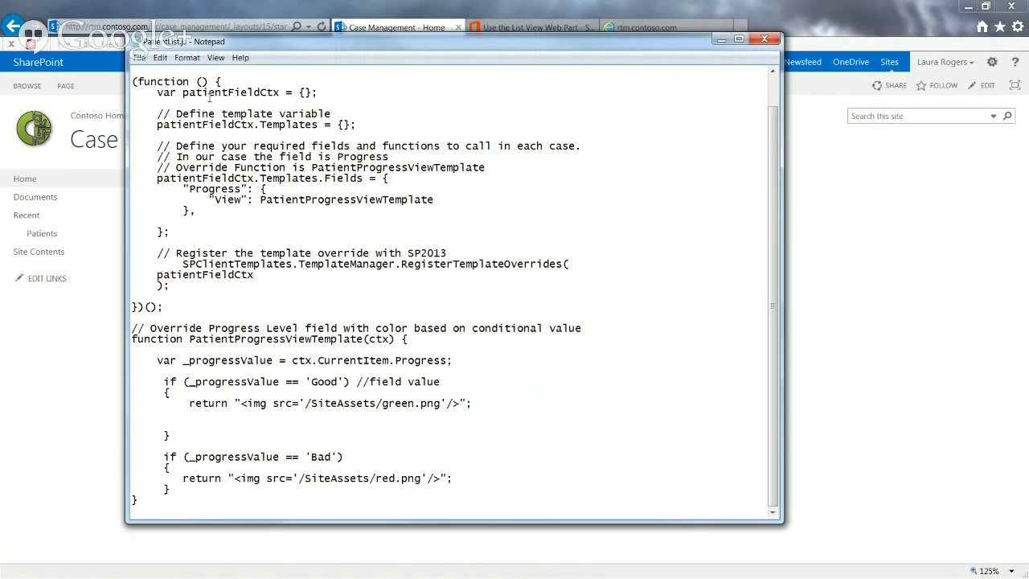
pyautogui.moveTo(288, 50); pyautogui.dragTo(519, 52)
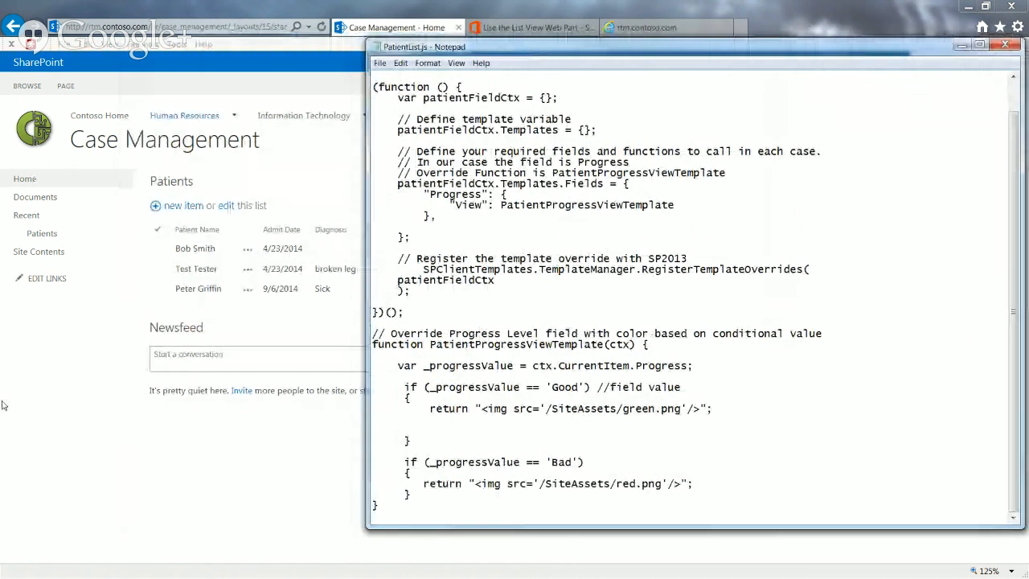
pyautogui.hotkey('alt', 'Tab')
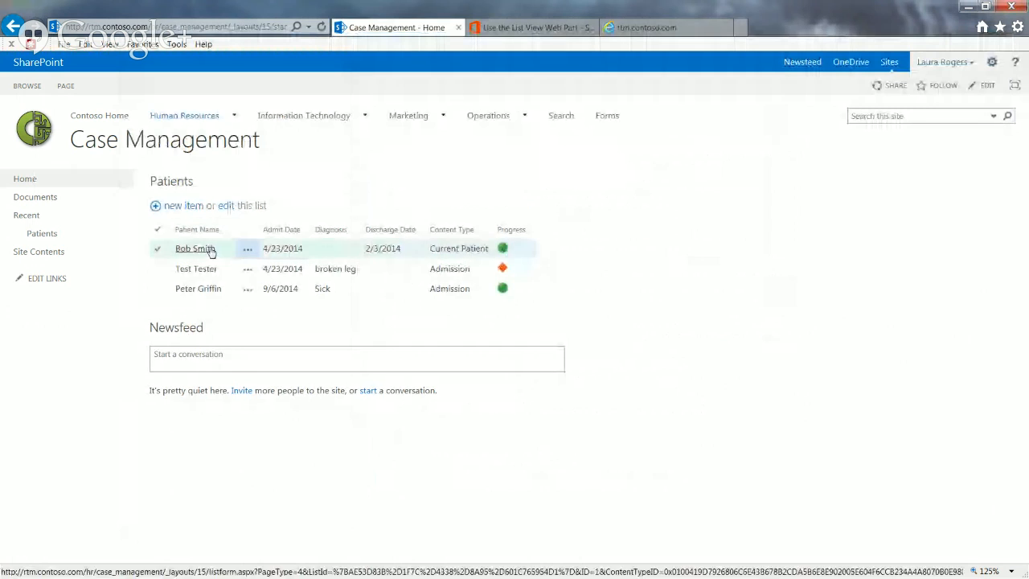
# Open the first patient's item for editing, check its Progress choices, and cancel the form
pyautogui.click(248, 249)
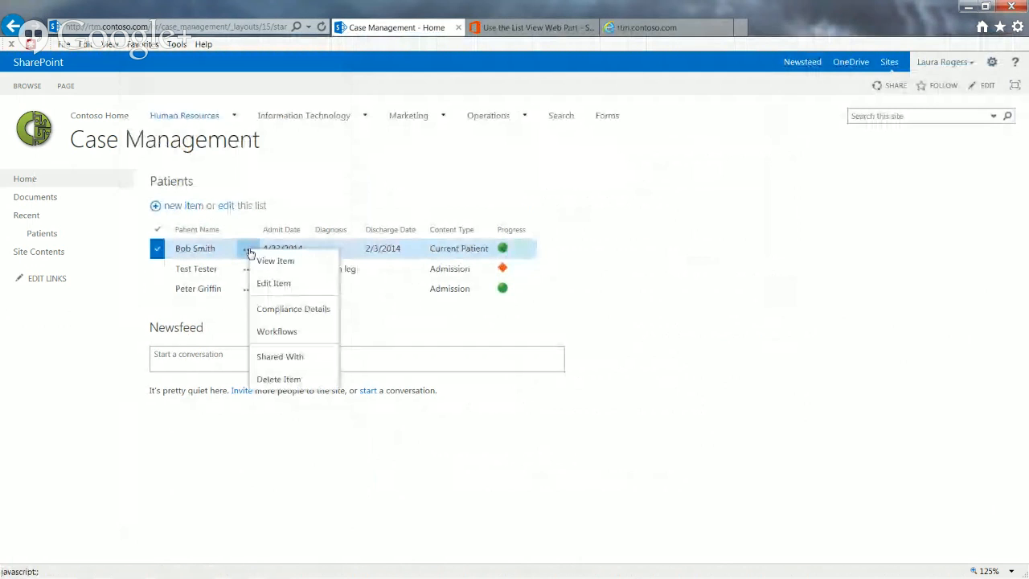
pyautogui.click(281, 286)
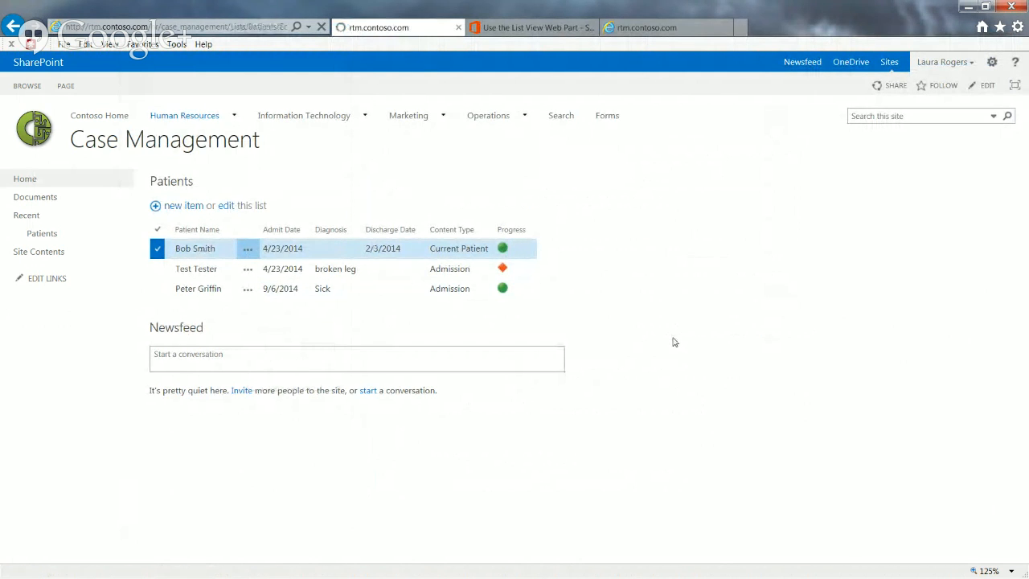
pyautogui.scroll(-3, 1011, 283)
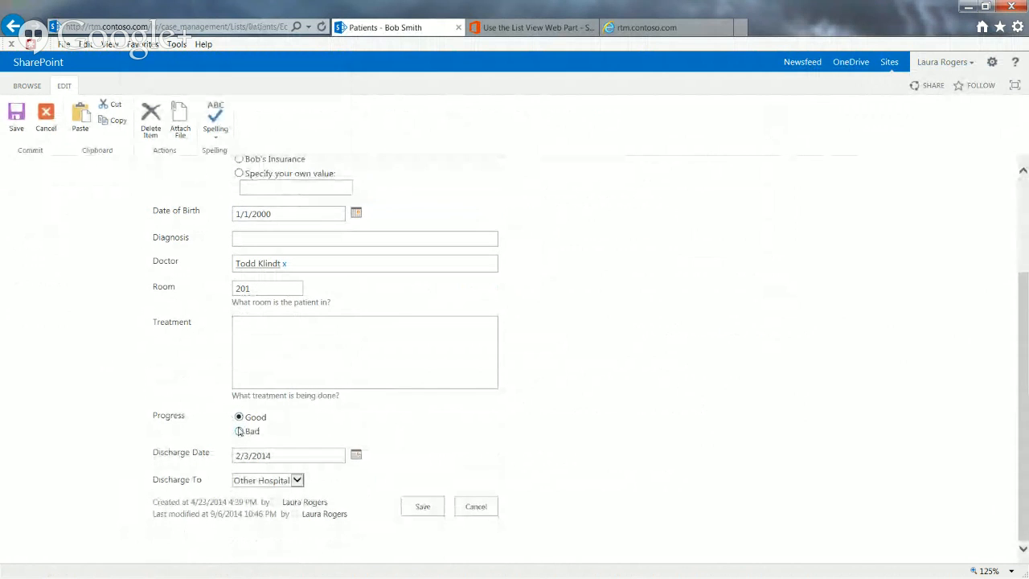
pyautogui.click(465, 510)
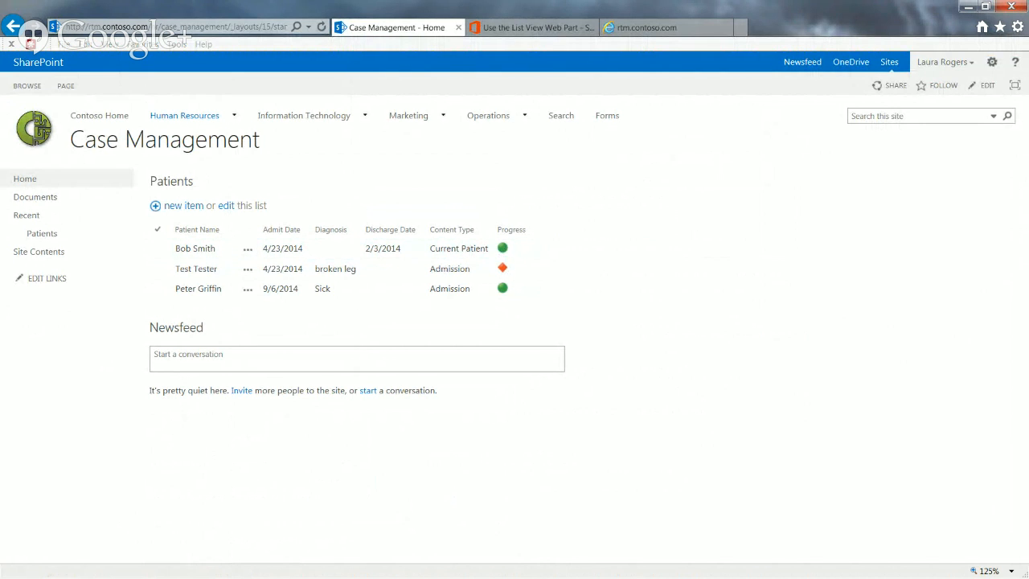
# Review the image paths for each progress value in PatientList.js in Notepad, and put the Case Management home page into editing
pyautogui.hotkey('alt', 'Tab')
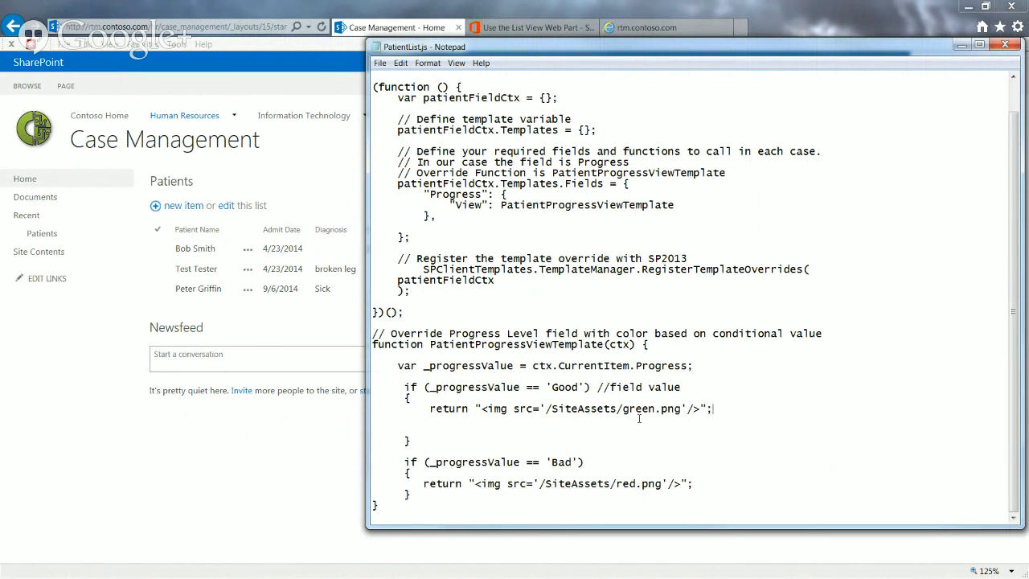
pyautogui.hotkey('alt', 'Tab')
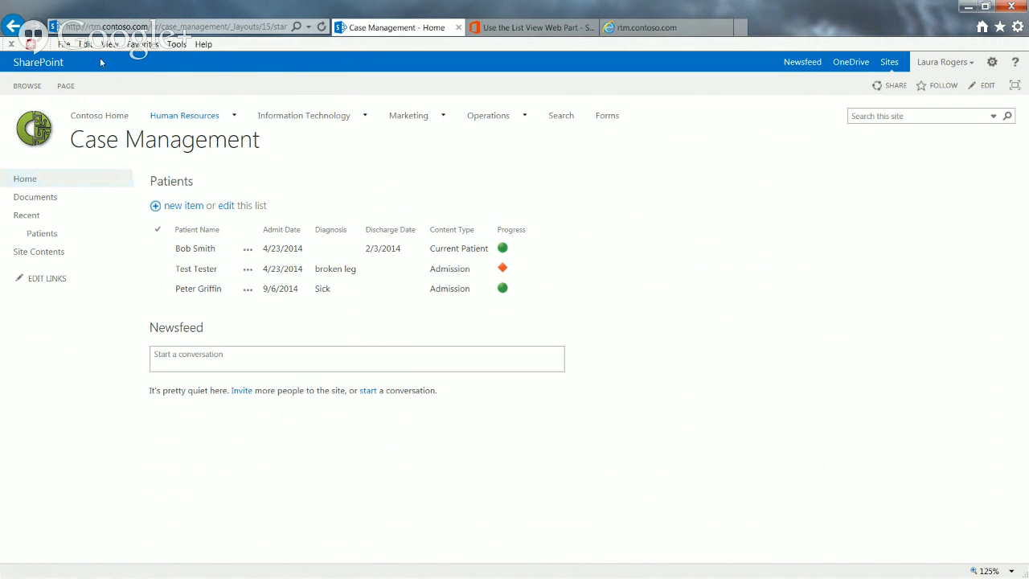
pyautogui.click(66, 86)
pyautogui.click(16, 117)
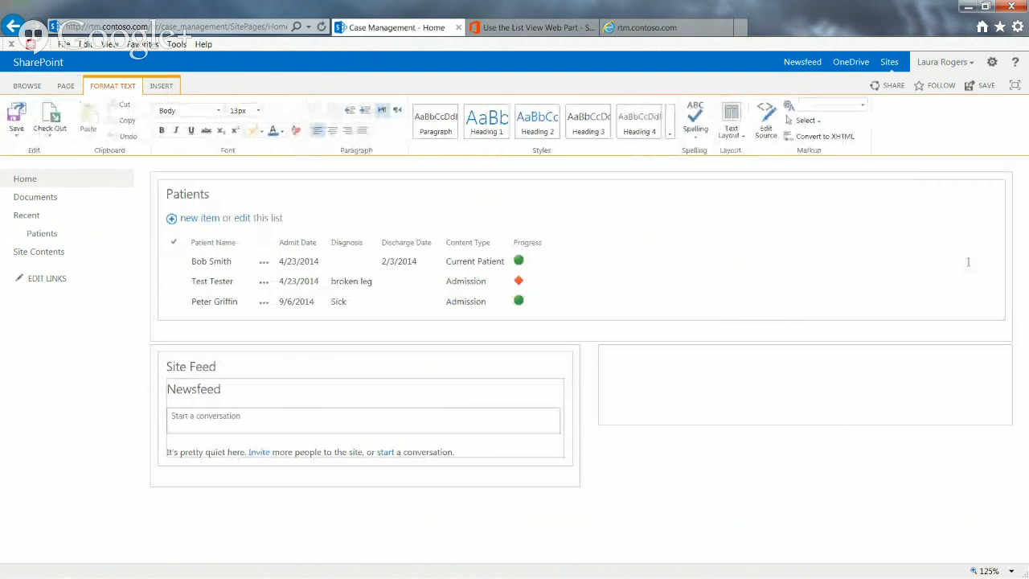
# Review the JS Link path in the Miscellaneous properties of the Patients web part, leaving them without applying changes, and save the page
pyautogui.click(978, 196)
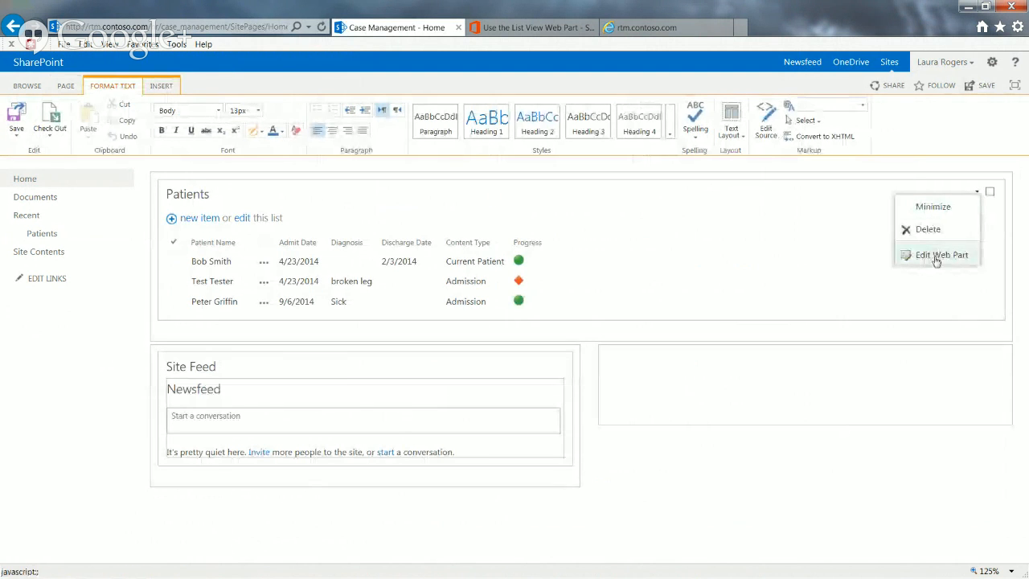
pyautogui.click(934, 253)
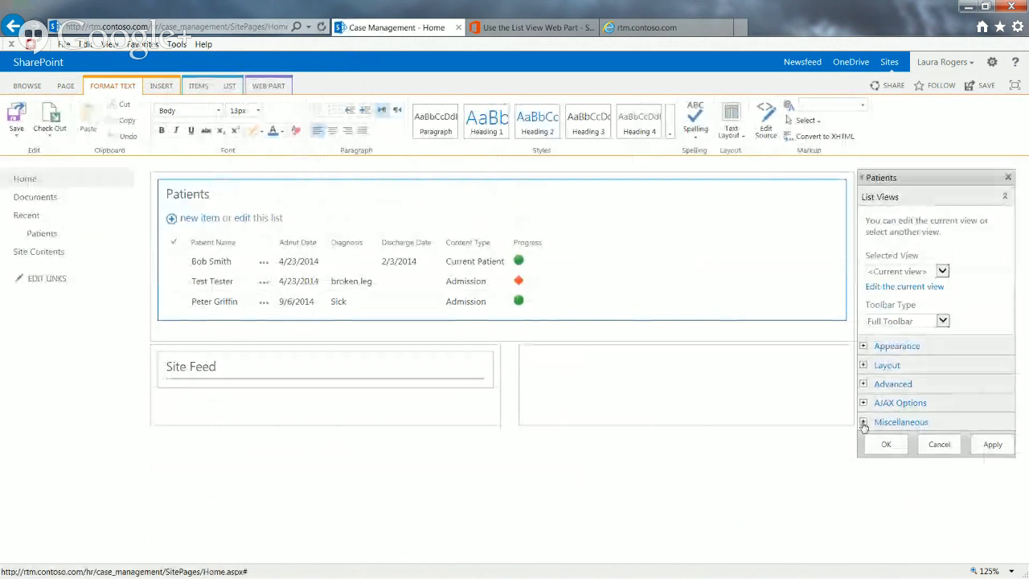
pyautogui.click(862, 422)
pyautogui.scroll(-5, 1025, 404)
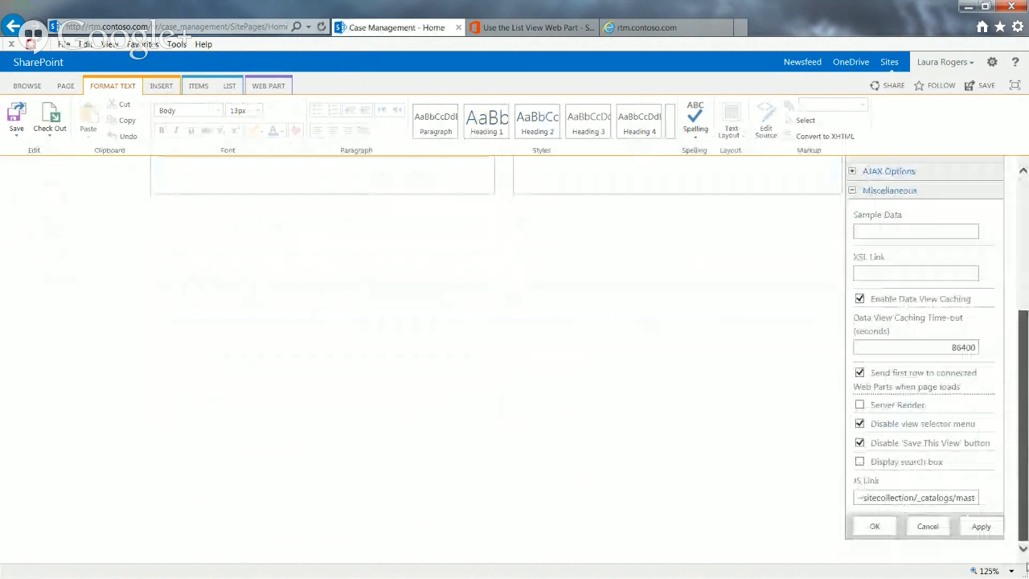
pyautogui.click(935, 497)
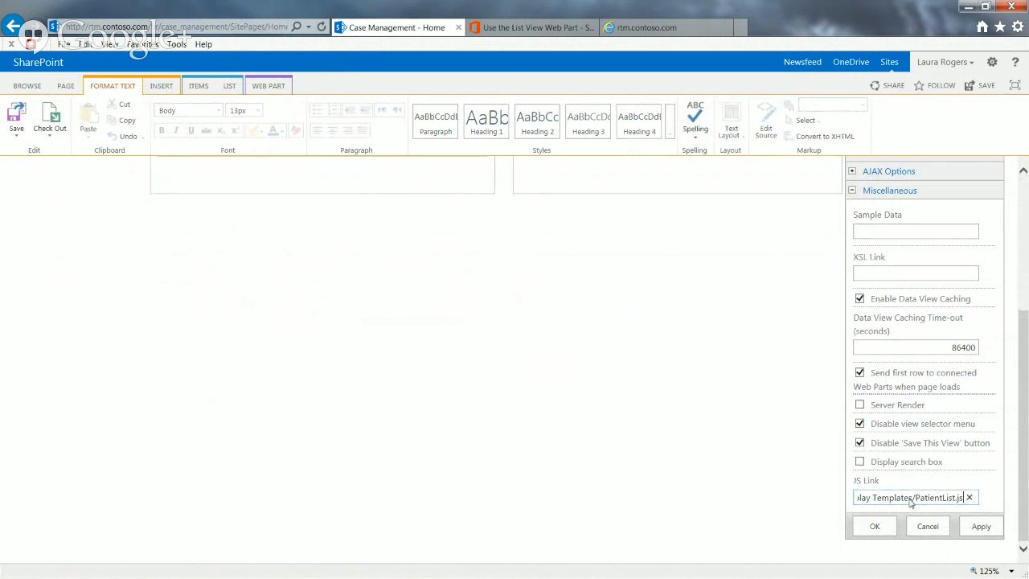
pyautogui.click(932, 527)
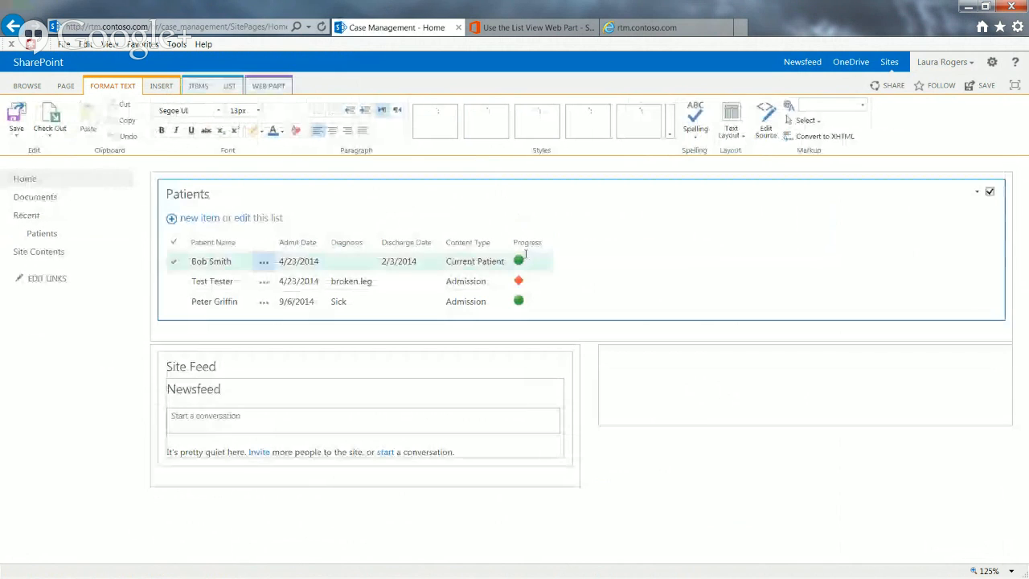
pyautogui.click(24, 134)
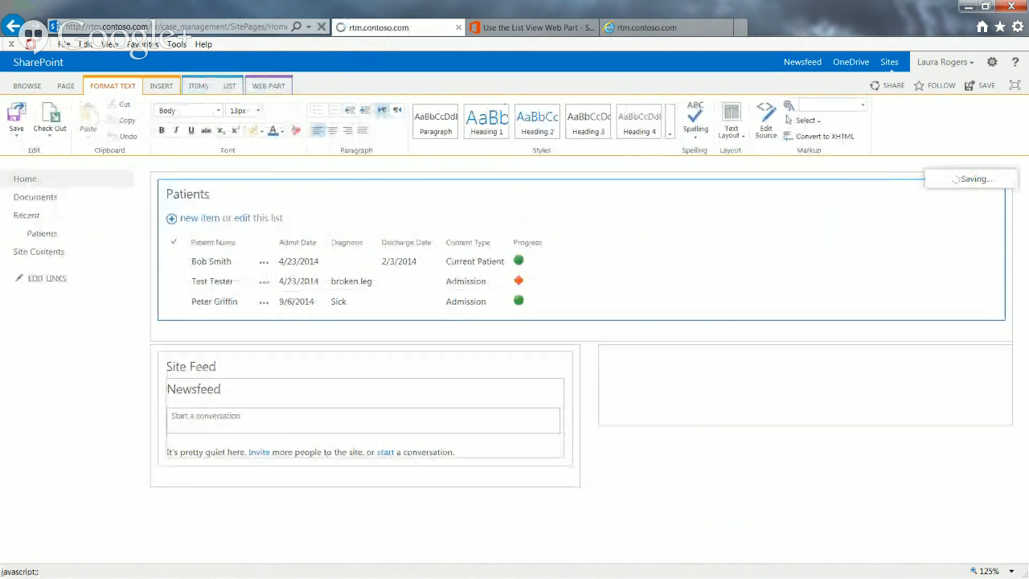